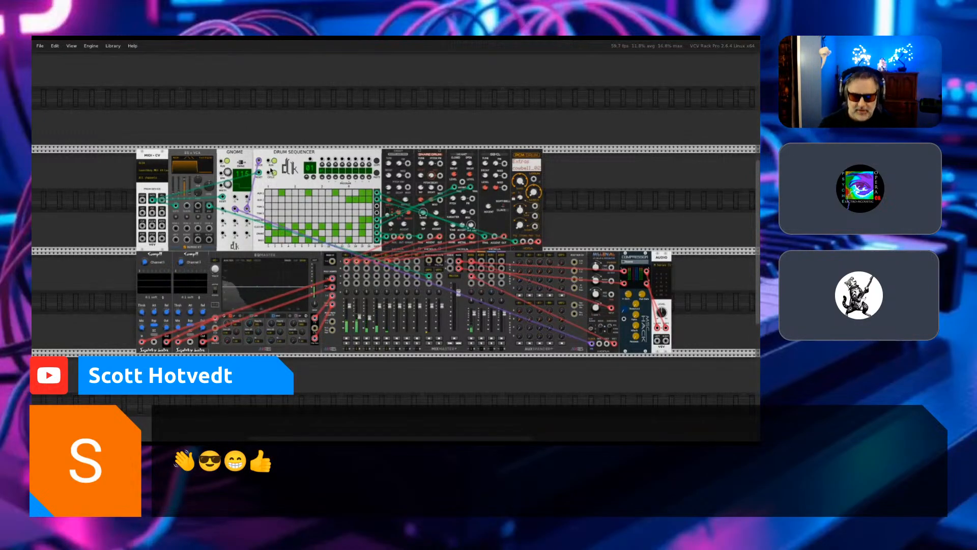
- Examine the patch's MIDI-CV, EG x VCA, Gnome and Drum Sequencer modules up close and in the full rack overview
{"action": "scroll", "coordinate": [272, 171], "scroll_direction": "up", "scroll_amount": 3}
{"action": "key", "text": "ctrl+equal"}
{"action": "key", "text": "Up"}
{"action": "key", "text": "Left"}
{"action": "scroll", "coordinate": [270, 171], "scroll_direction": "left", "scroll_amount": 10}
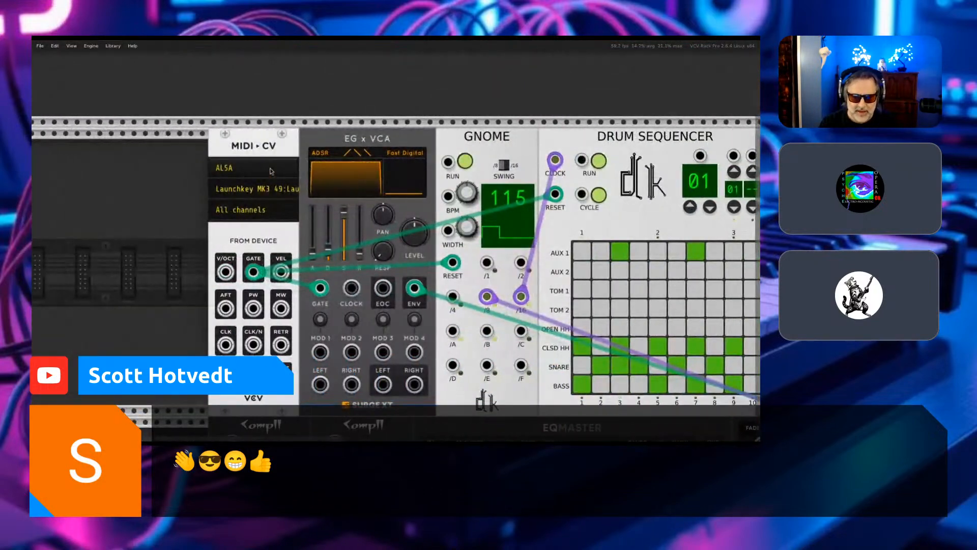
{"action": "scroll", "coordinate": [270, 171], "scroll_direction": "down", "scroll_amount": 3}
{"action": "scroll", "coordinate": [270, 172], "scroll_direction": "up", "scroll_amount": 4}
{"action": "key", "text": "ctrl+equal"}
{"action": "key", "text": "ctrl+equal"}
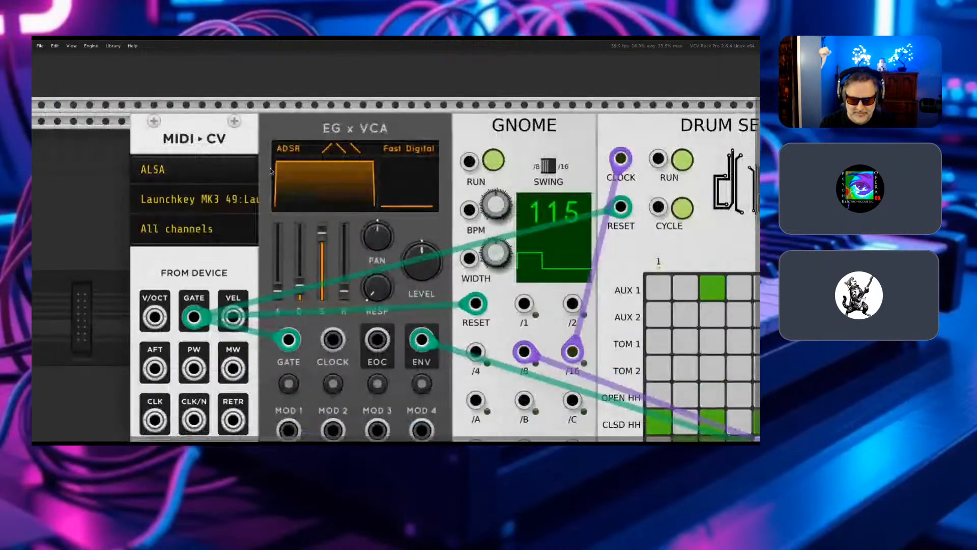
{"action": "key", "text": "ctrl+minus"}
{"action": "key", "text": "ctrl+minus"}
{"action": "key", "text": "ctrl+minus"}
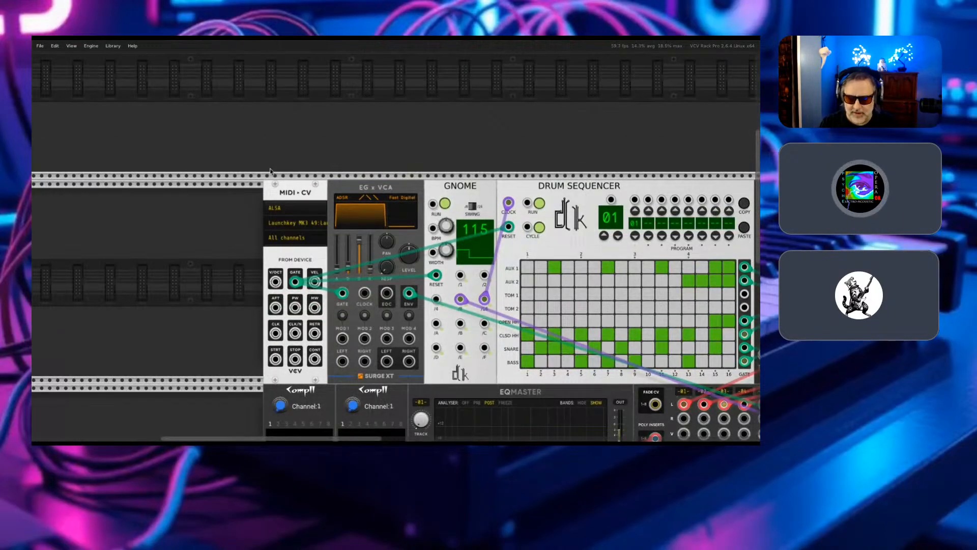
{"action": "key", "text": "ctrl+minus"}
{"action": "key", "text": "ctrl+minus"}
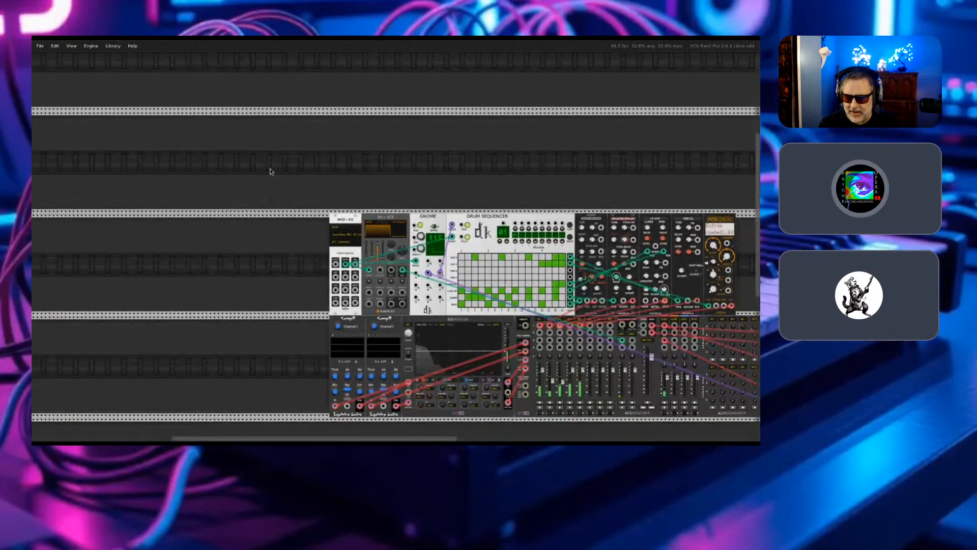
{"action": "key", "text": "ctrl+minus"}
{"action": "key", "text": "Right"}
{"action": "key", "text": "Left"}
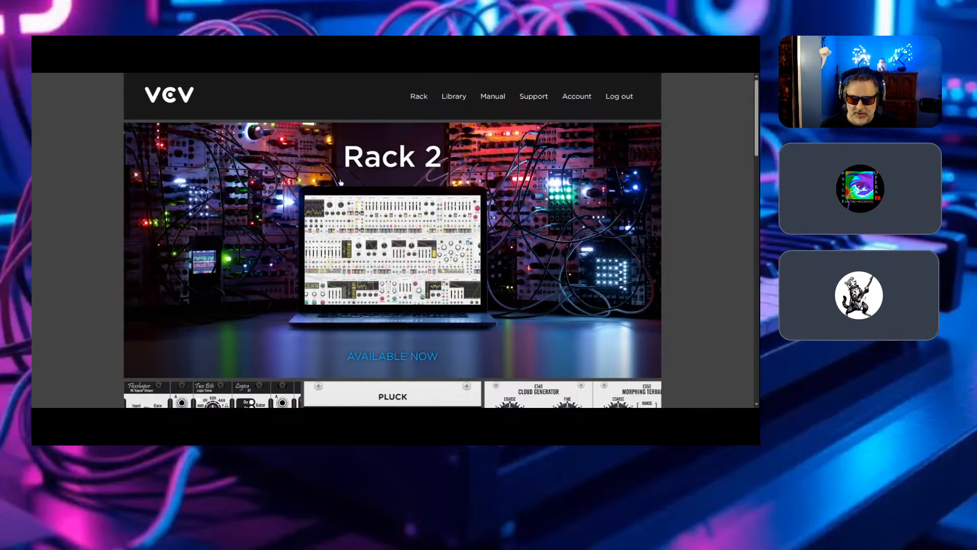
- Look over the featured products on the VCV website's home page in the browser and open the Rack 2 product page
{"action": "scroll", "coordinate": [350, 179], "scroll_direction": "down", "scroll_amount": 8}
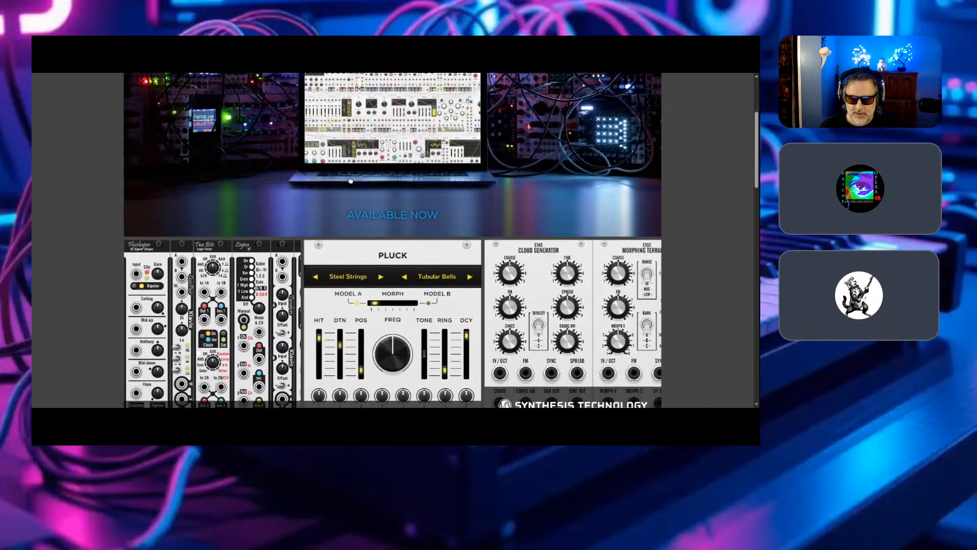
{"action": "scroll", "coordinate": [350, 179], "scroll_direction": "down", "scroll_amount": 5}
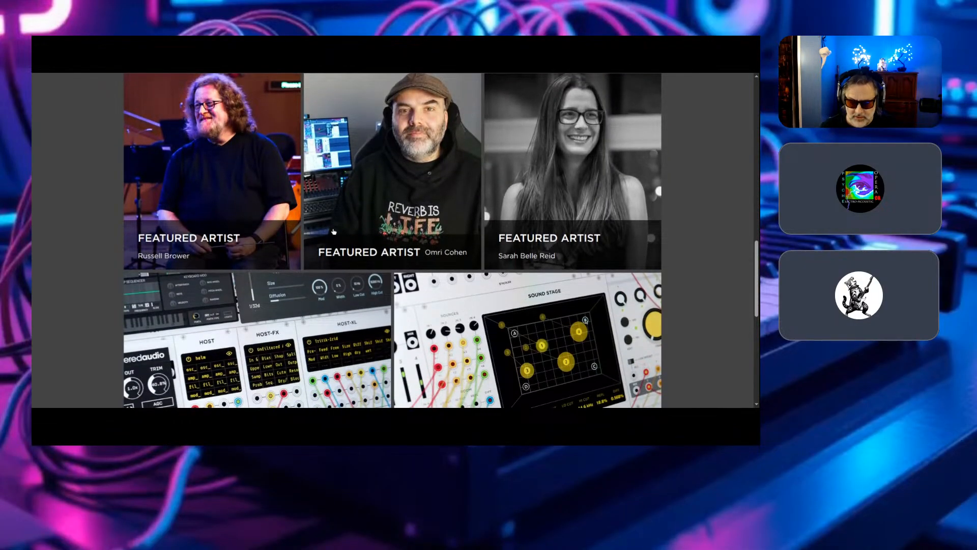
{"action": "scroll", "coordinate": [335, 229], "scroll_direction": "down", "scroll_amount": 4}
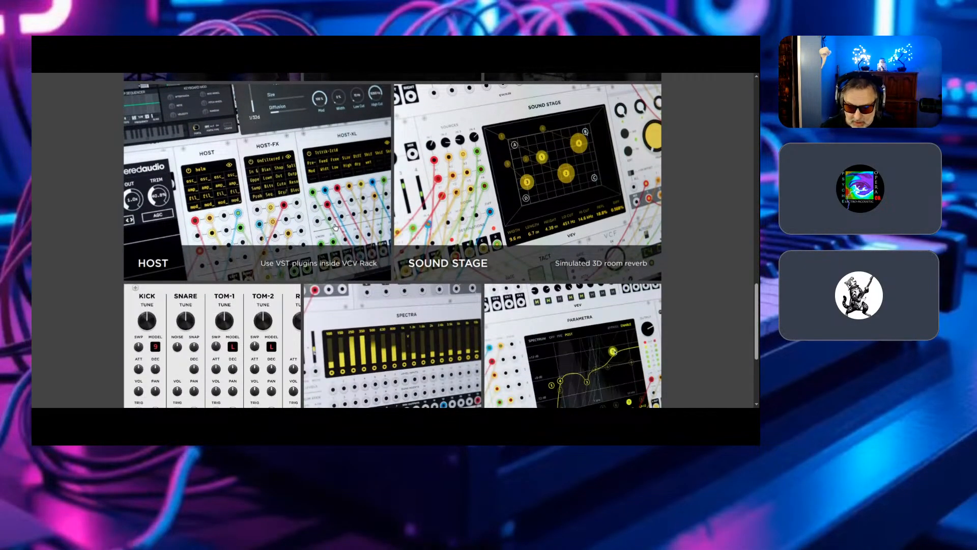
{"action": "scroll", "coordinate": [335, 227], "scroll_direction": "down", "scroll_amount": 3}
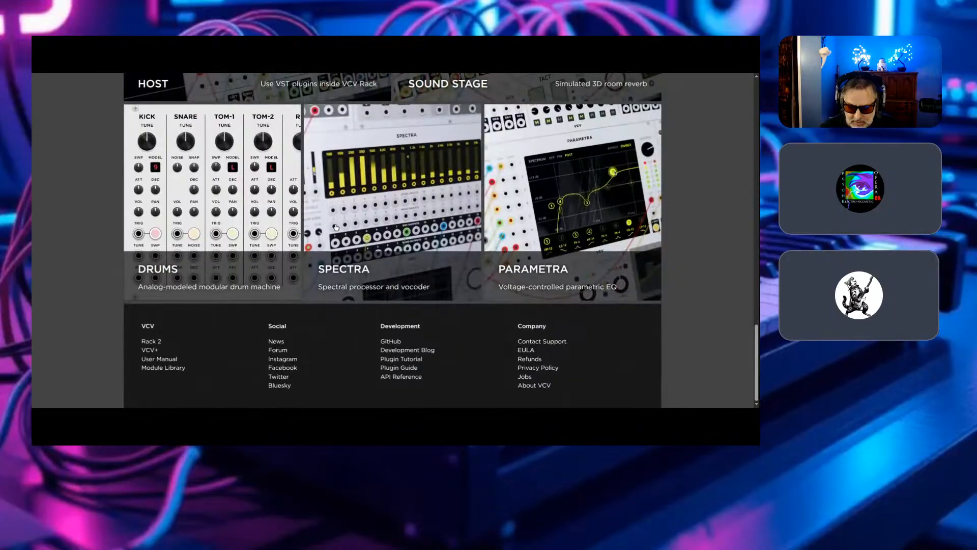
{"action": "scroll", "coordinate": [336, 227], "scroll_direction": "up", "scroll_amount": 6}
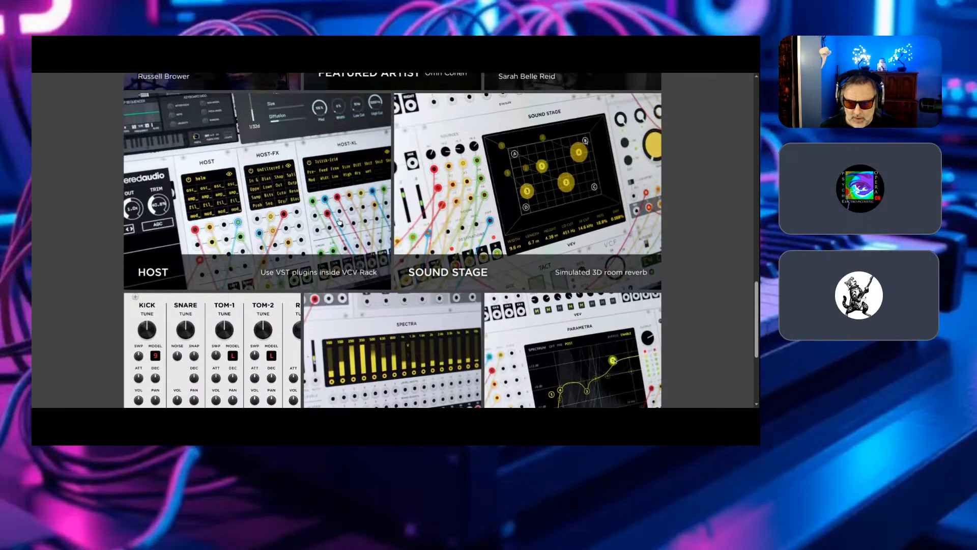
{"action": "scroll", "coordinate": [339, 222], "scroll_direction": "up", "scroll_amount": 8}
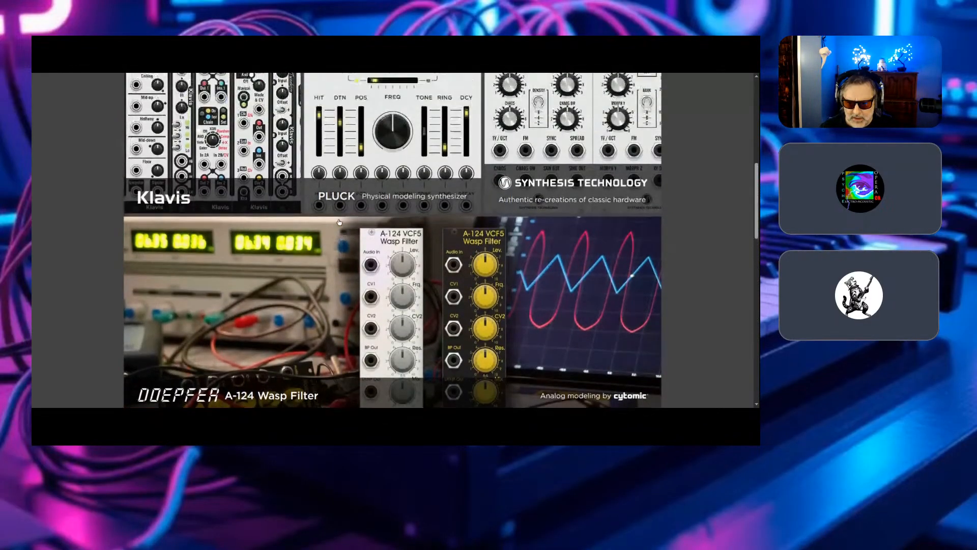
{"action": "scroll", "coordinate": [340, 222], "scroll_direction": "up", "scroll_amount": 1}
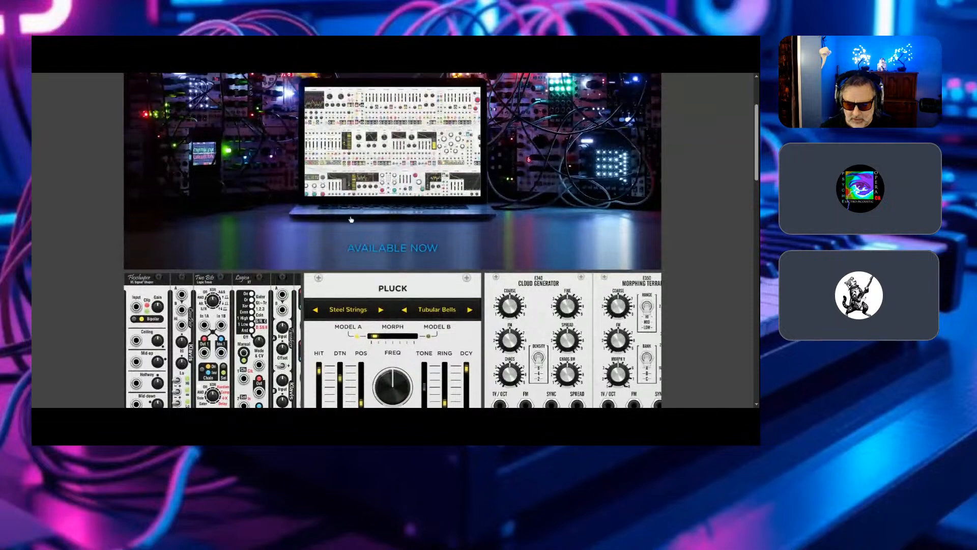
{"action": "left_click", "coordinate": [377, 268]}
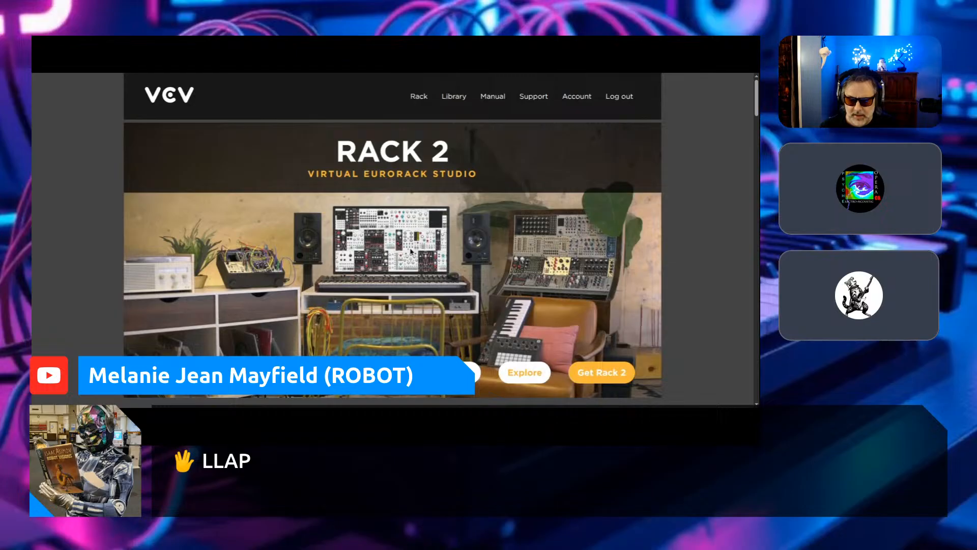
- Read through the Rack 2 page's features, hardware and software integration and modules sections, down to the Free and Pro download options
{"action": "scroll", "coordinate": [412, 252], "scroll_direction": "down", "scroll_amount": 4}
{"action": "scroll", "coordinate": [412, 251], "scroll_direction": "down", "scroll_amount": 13}
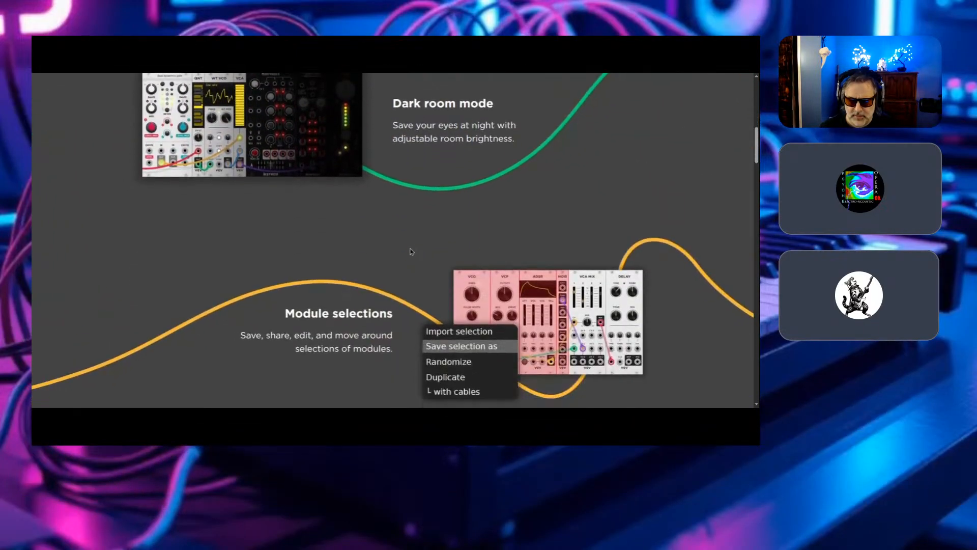
{"action": "scroll", "coordinate": [411, 251], "scroll_direction": "down", "scroll_amount": 15}
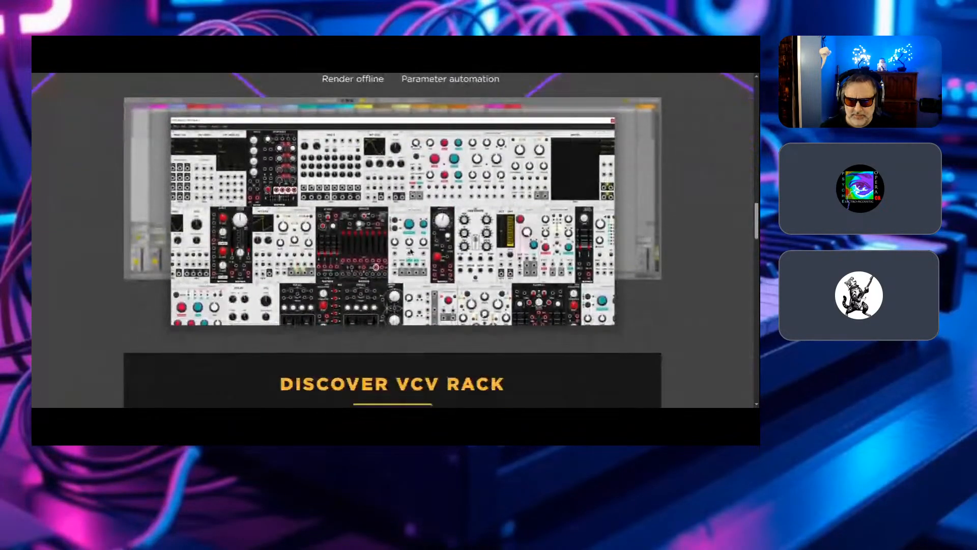
{"action": "scroll", "coordinate": [411, 250], "scroll_direction": "down", "scroll_amount": 5}
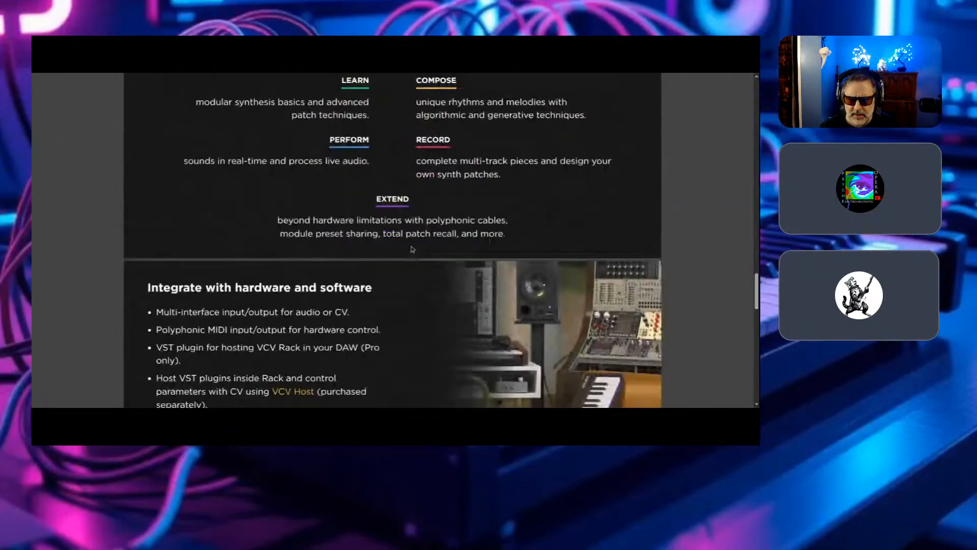
{"action": "scroll", "coordinate": [413, 249], "scroll_direction": "up", "scroll_amount": 2}
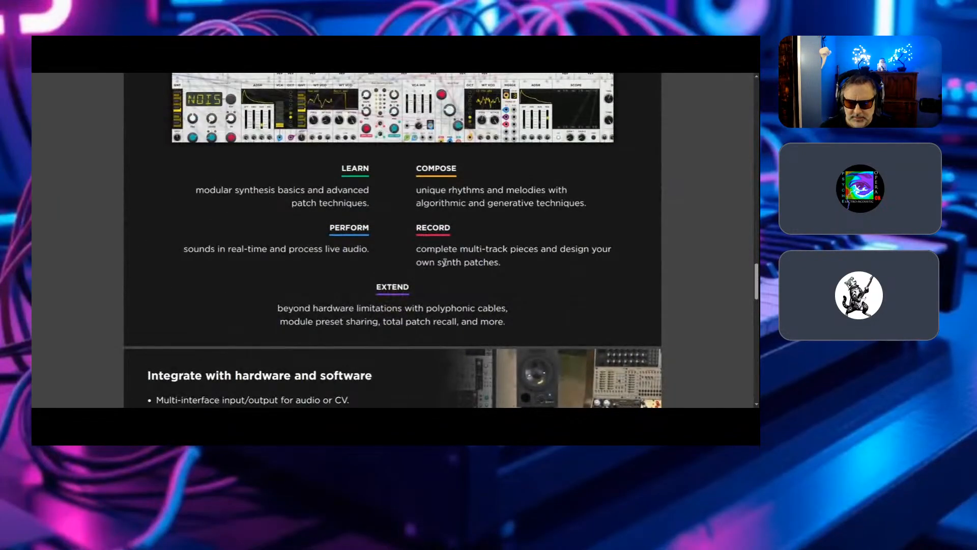
{"action": "scroll", "coordinate": [410, 251], "scroll_direction": "up", "scroll_amount": 8}
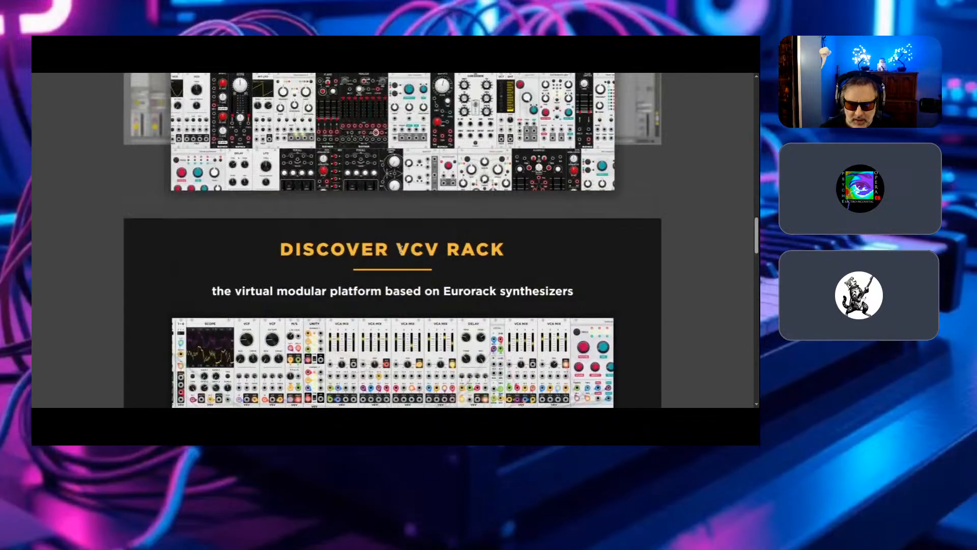
{"action": "scroll", "coordinate": [389, 265], "scroll_direction": "down", "scroll_amount": 6}
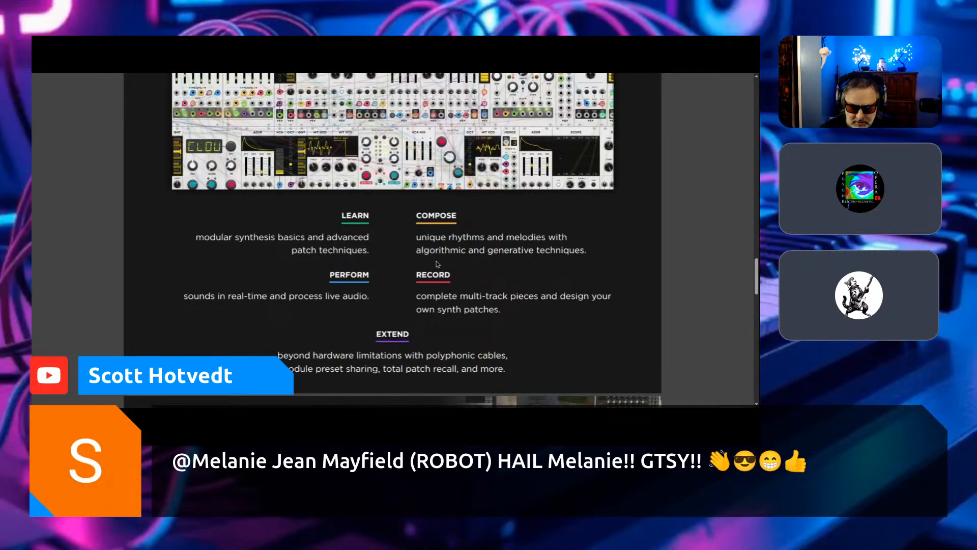
{"action": "scroll", "coordinate": [411, 297], "scroll_direction": "down", "scroll_amount": 2}
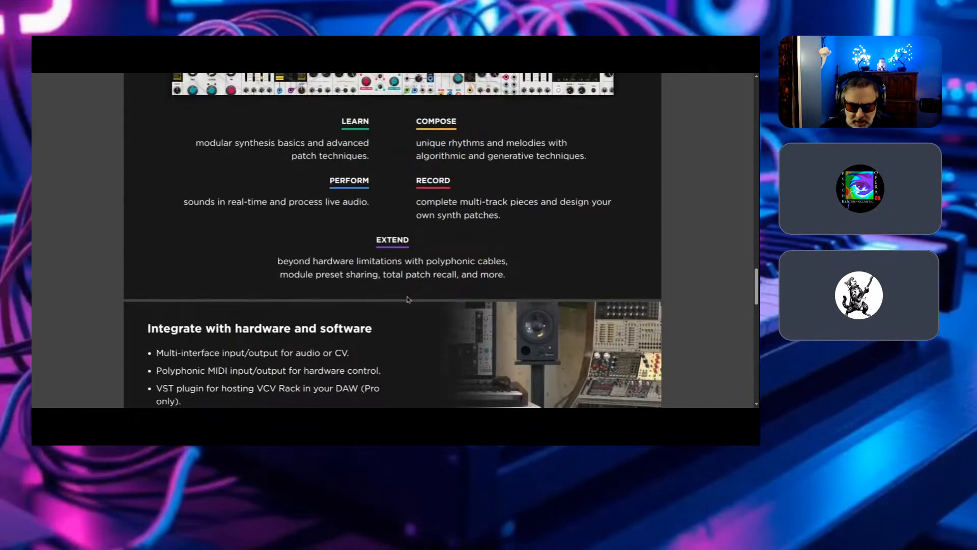
{"action": "scroll", "coordinate": [316, 305], "scroll_direction": "down", "scroll_amount": 1}
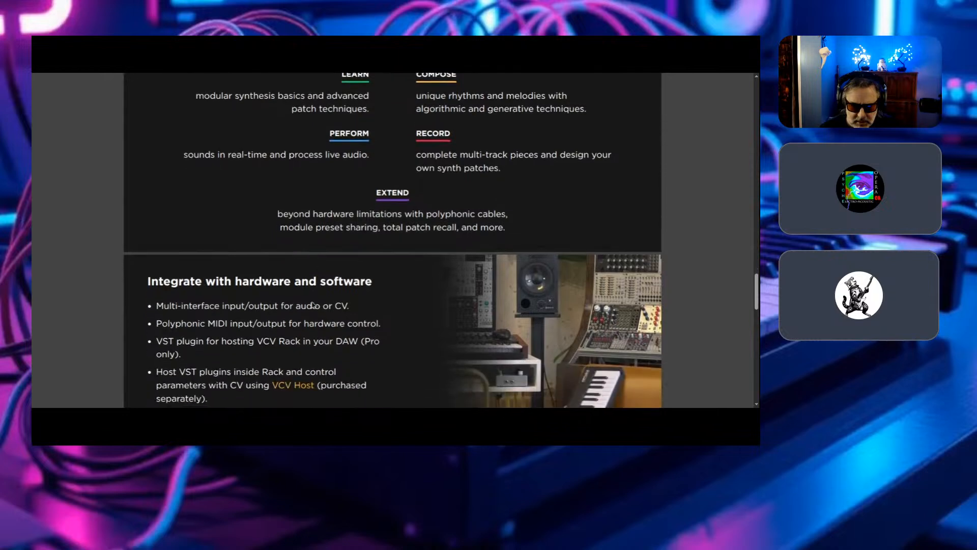
{"action": "scroll", "coordinate": [458, 335], "scroll_direction": "down", "scroll_amount": 2}
{"action": "scroll", "coordinate": [289, 328], "scroll_direction": "down", "scroll_amount": 5}
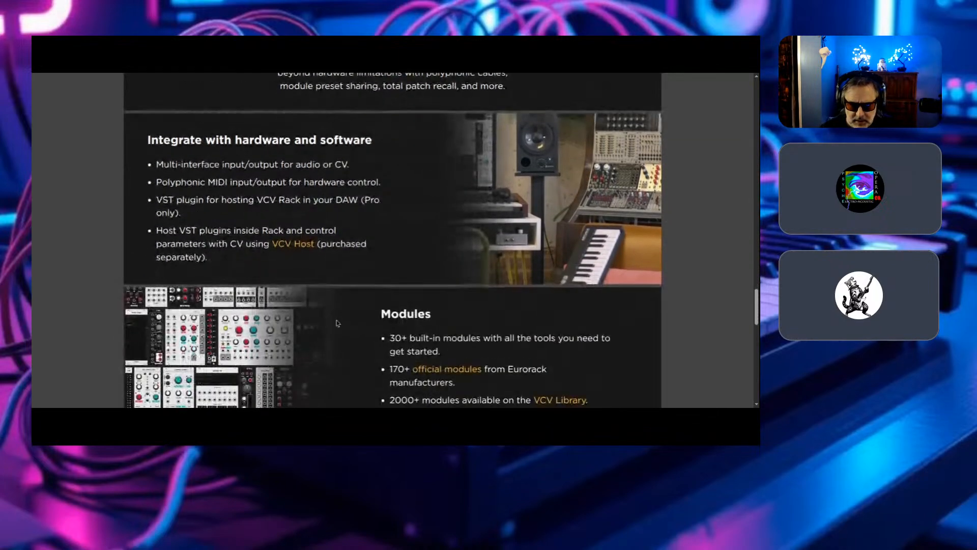
{"action": "scroll", "coordinate": [401, 317], "scroll_direction": "down", "scroll_amount": 2}
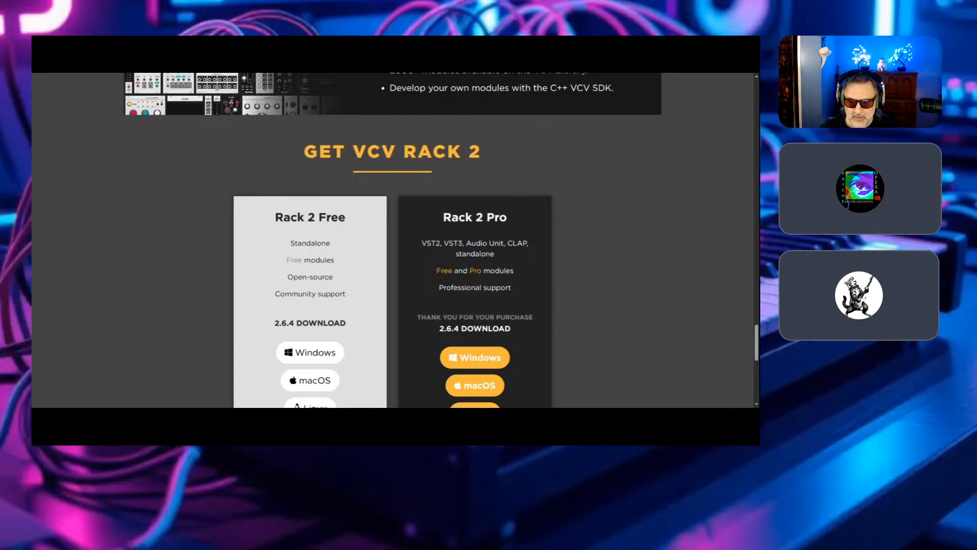
{"action": "scroll", "coordinate": [359, 378], "scroll_direction": "down", "scroll_amount": 1}
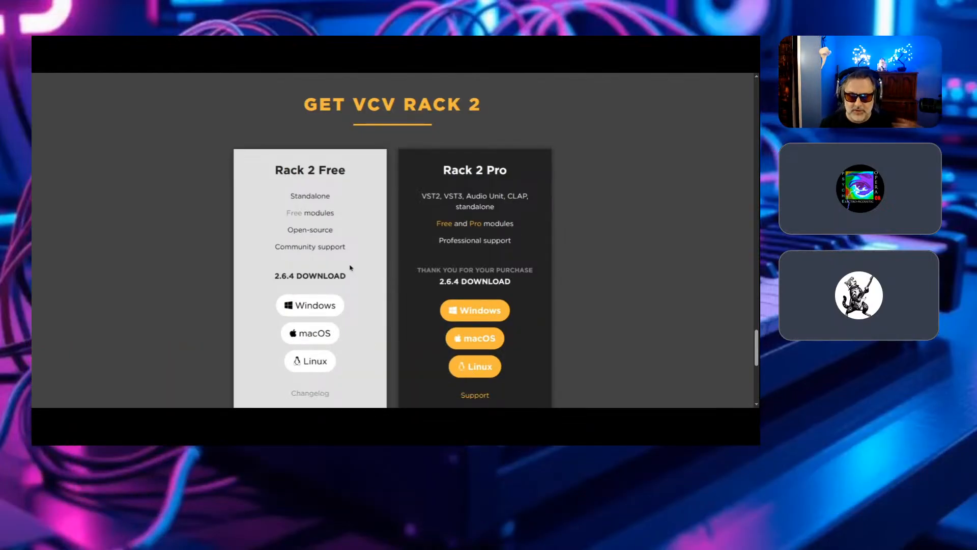
- Review the Modules, Discover VCV Rack and new features sections again, back up to the Rack 2 page header
{"action": "scroll", "coordinate": [402, 235], "scroll_direction": "up", "scroll_amount": 12}
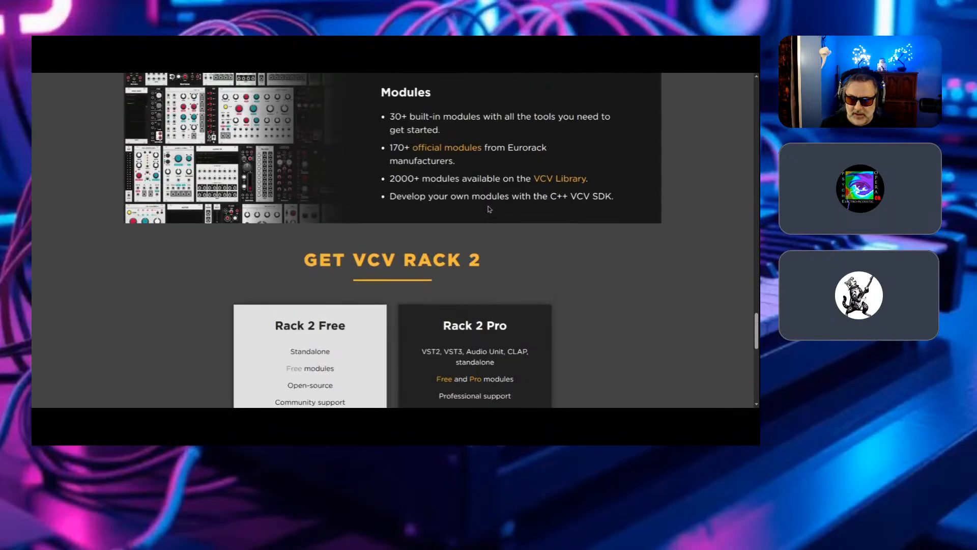
{"action": "scroll", "coordinate": [499, 203], "scroll_direction": "up", "scroll_amount": 3}
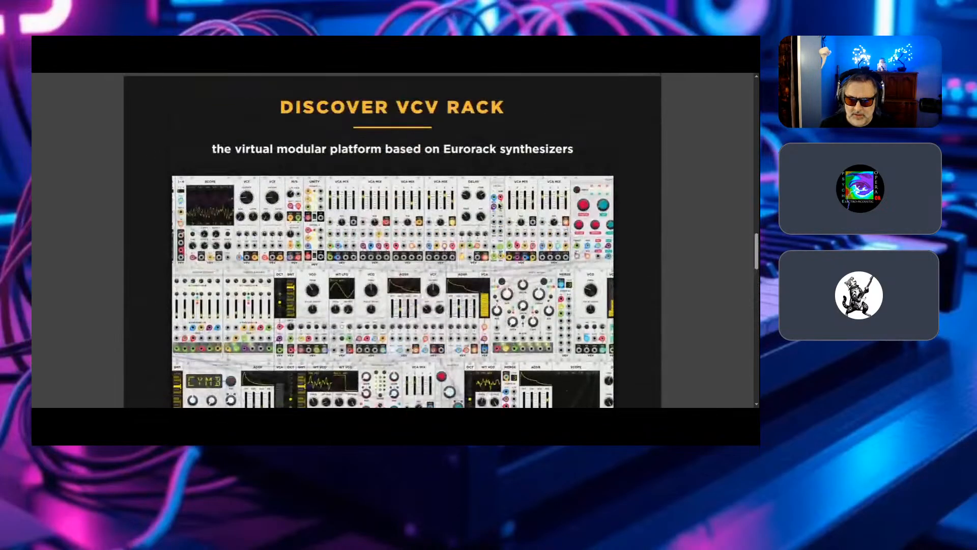
{"action": "scroll", "coordinate": [473, 201], "scroll_direction": "down", "scroll_amount": 1}
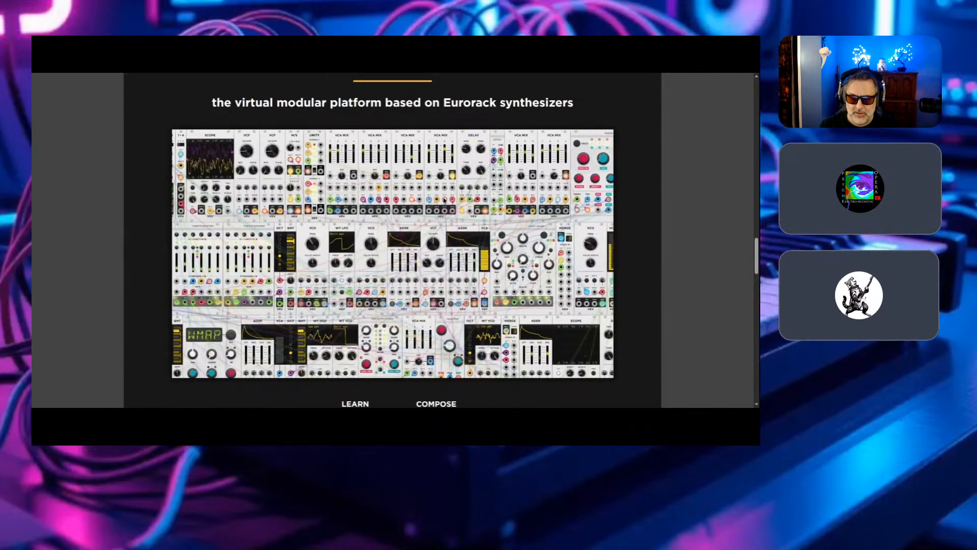
{"action": "scroll", "coordinate": [448, 206], "scroll_direction": "up", "scroll_amount": 3}
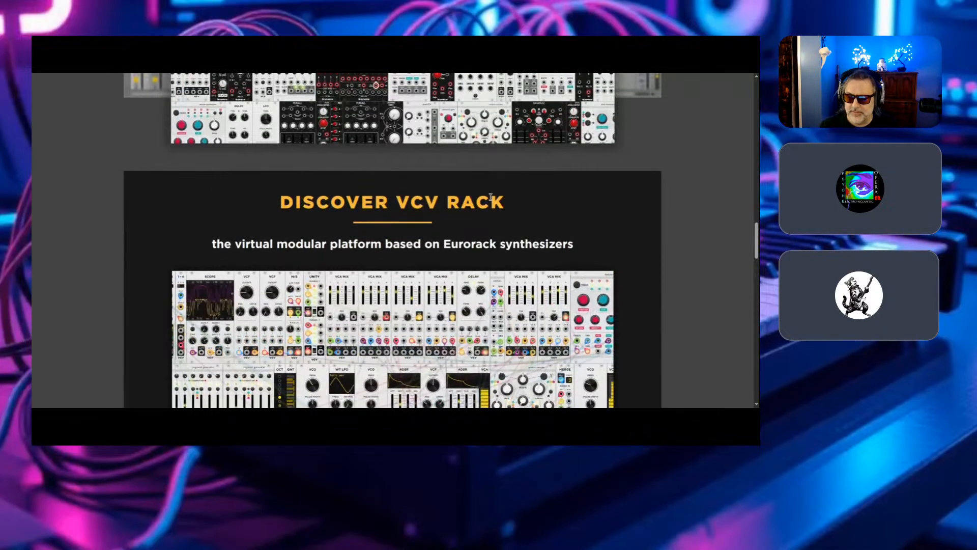
{"action": "scroll", "coordinate": [498, 198], "scroll_direction": "up", "scroll_amount": 10}
{"action": "scroll", "coordinate": [543, 173], "scroll_direction": "up", "scroll_amount": 8}
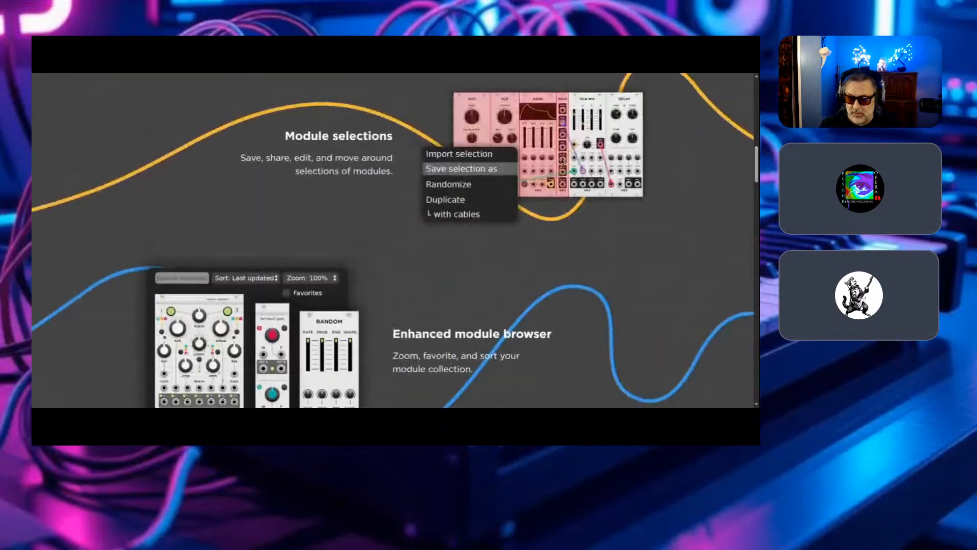
{"action": "scroll", "coordinate": [569, 157], "scroll_direction": "up", "scroll_amount": 5}
{"action": "scroll", "coordinate": [578, 142], "scroll_direction": "up", "scroll_amount": 2}
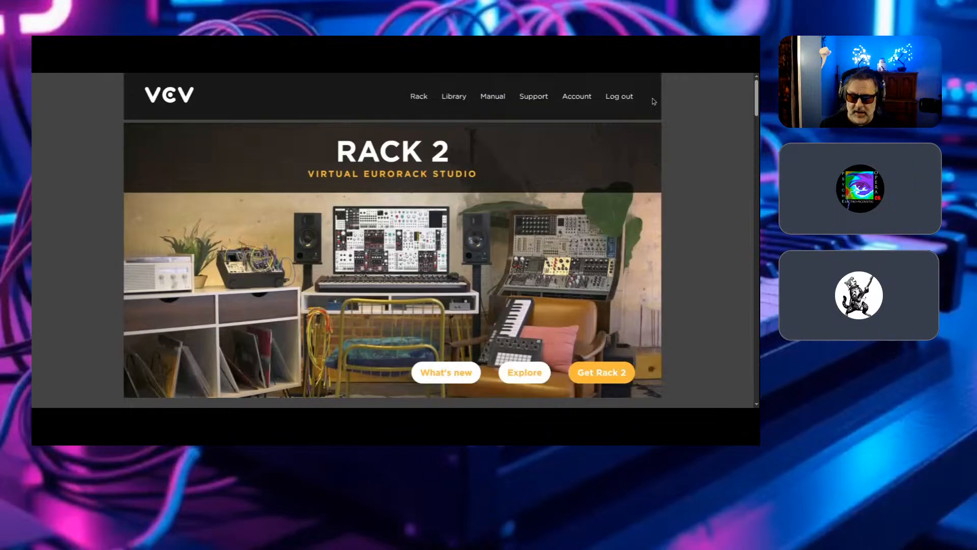
- Log out of the VCV account and open the registration and login page
{"action": "left_click", "coordinate": [618, 99]}
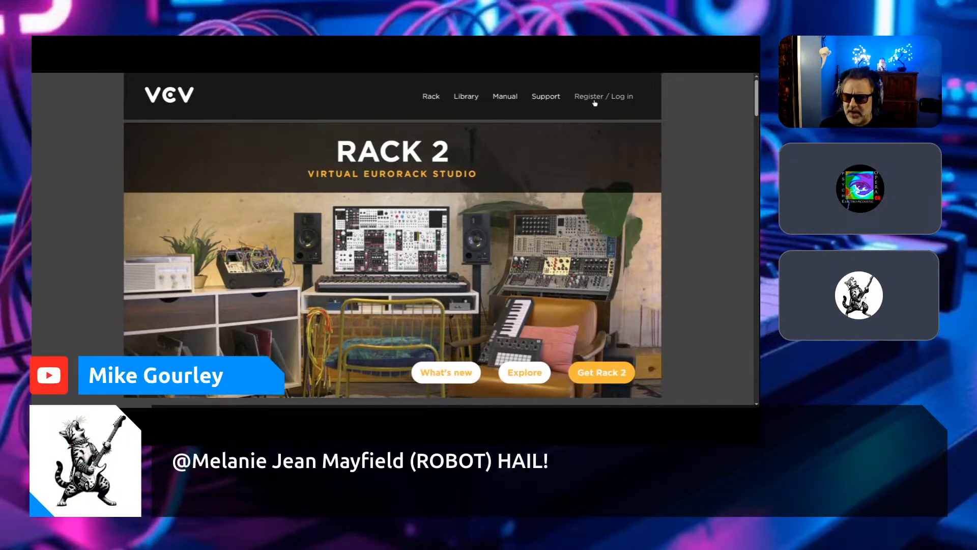
{"action": "left_click", "coordinate": [595, 101]}
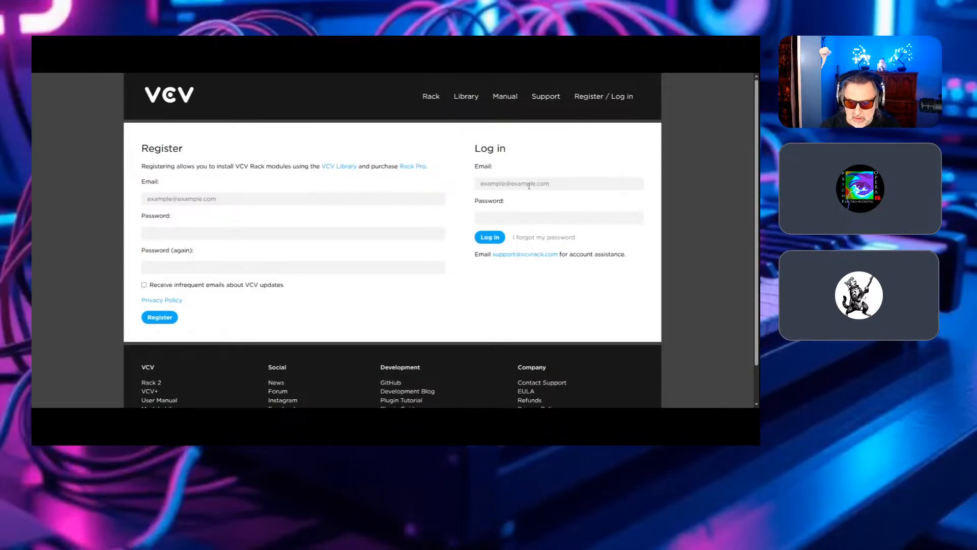
- Log in with the saved account email and password, and open the module Library
{"action": "left_click", "coordinate": [553, 210]}
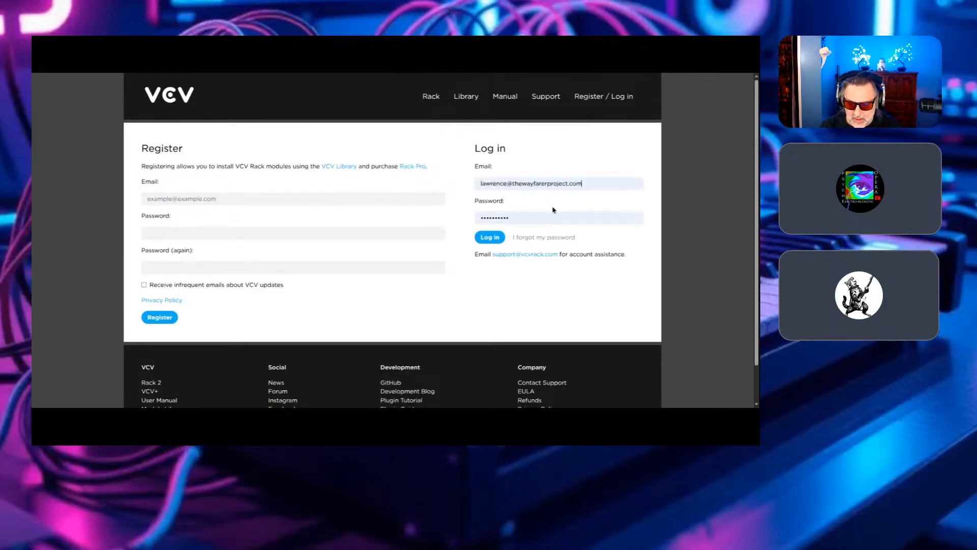
{"action": "left_click", "coordinate": [490, 237]}
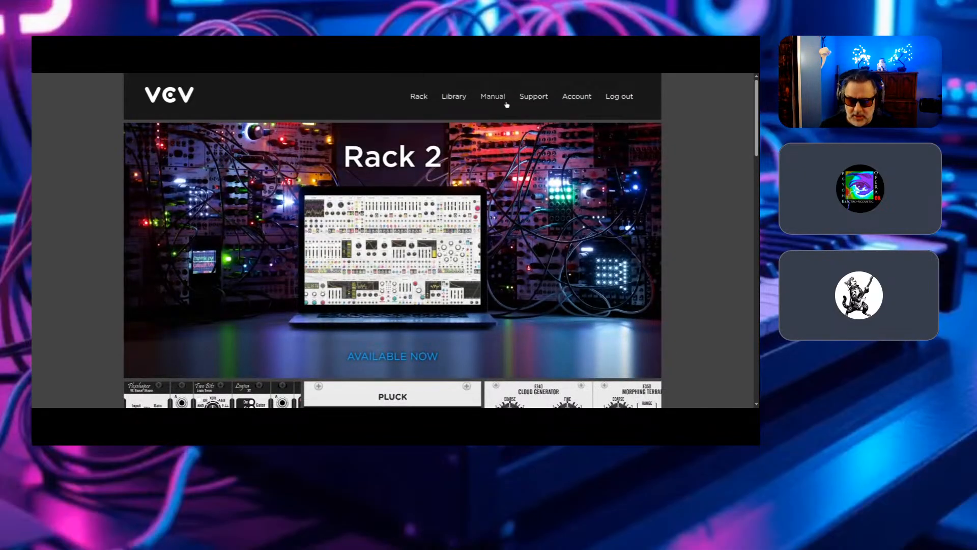
{"action": "left_click", "coordinate": [453, 97]}
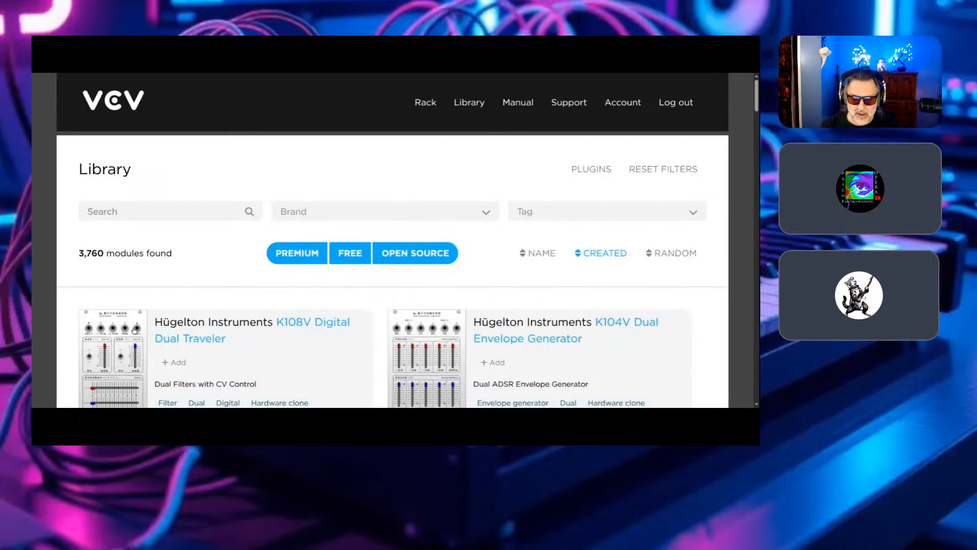
- Look through the newest modules in the unfiltered Library, down to the Sickozell sequencers and back to the filters
{"action": "scroll", "coordinate": [148, 337], "scroll_direction": "down", "scroll_amount": 1}
{"action": "scroll", "coordinate": [148, 337], "scroll_direction": "down", "scroll_amount": 12}
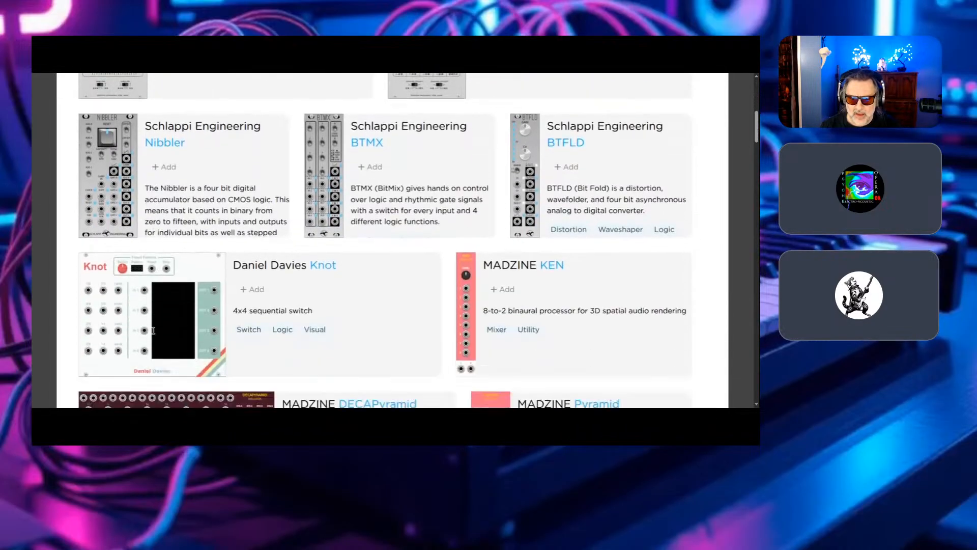
{"action": "scroll", "coordinate": [154, 334], "scroll_direction": "down", "scroll_amount": 15}
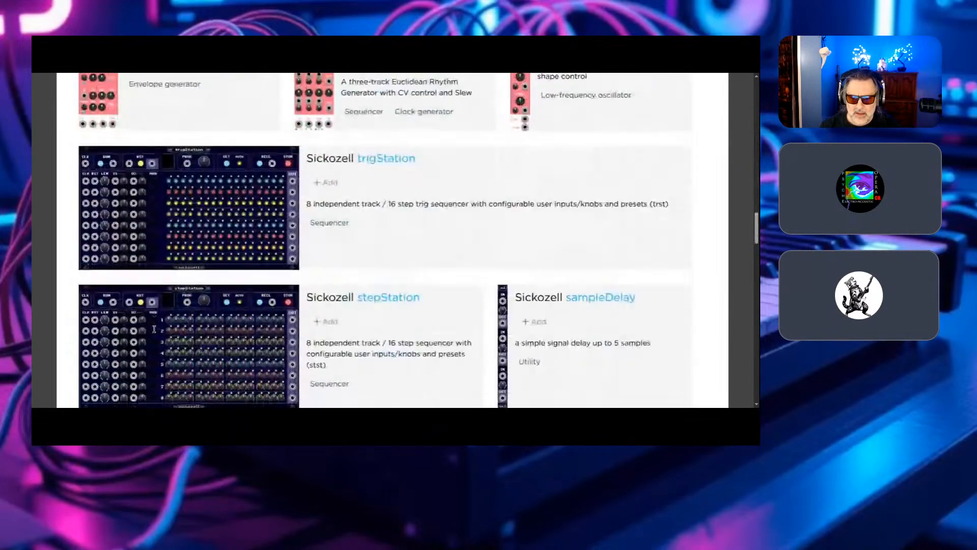
{"action": "scroll", "coordinate": [153, 329], "scroll_direction": "up", "scroll_amount": 15}
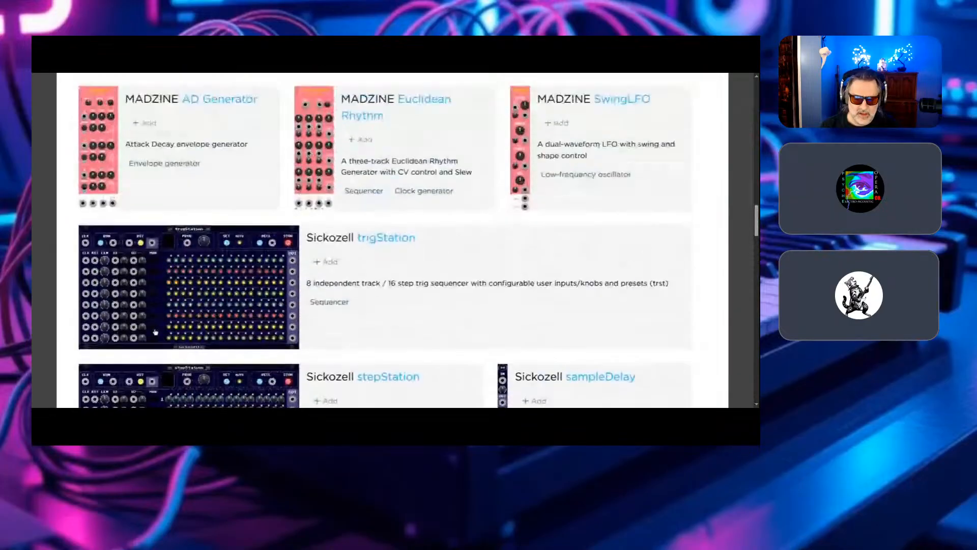
{"action": "scroll", "coordinate": [155, 331], "scroll_direction": "up", "scroll_amount": 15}
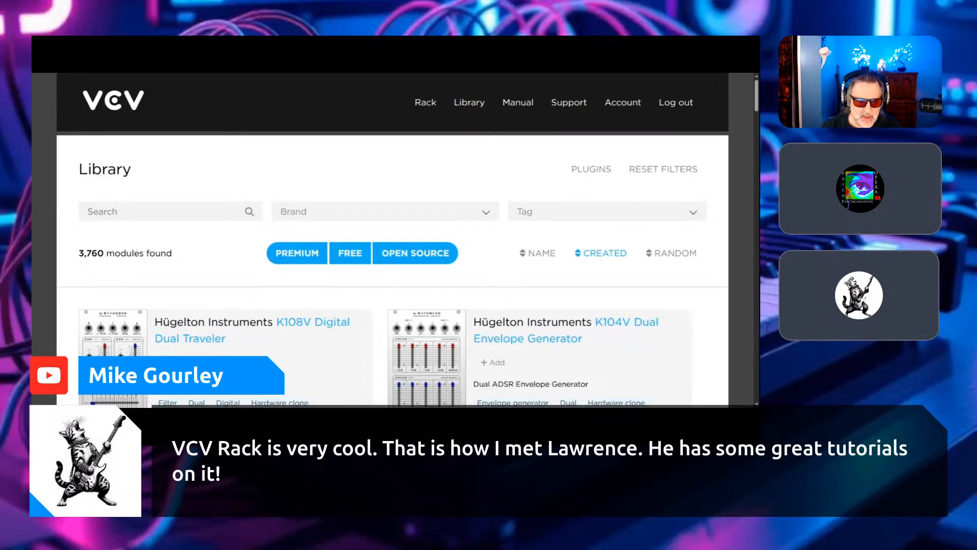
- Filter the Library to free modules of the VCV brand
{"action": "left_click", "coordinate": [346, 253]}
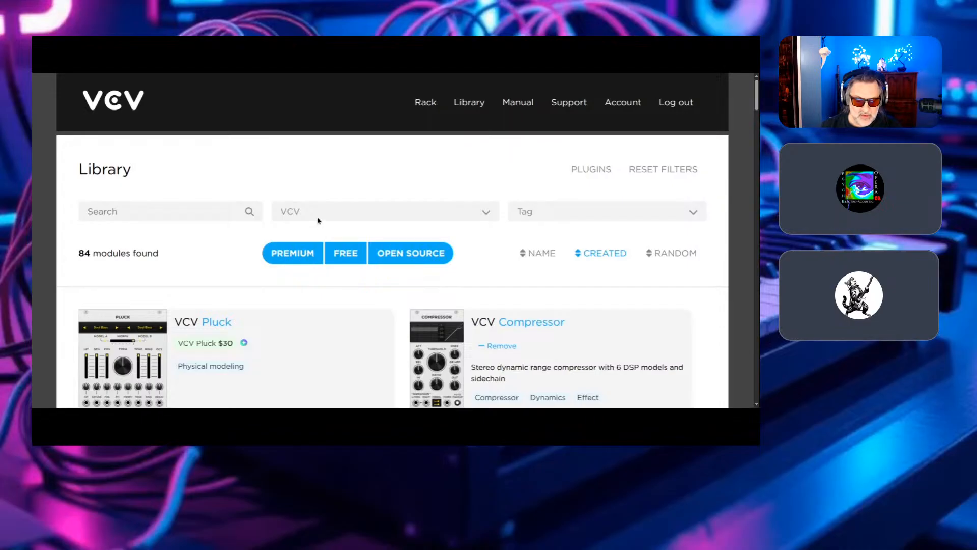
{"action": "left_click", "coordinate": [344, 261]}
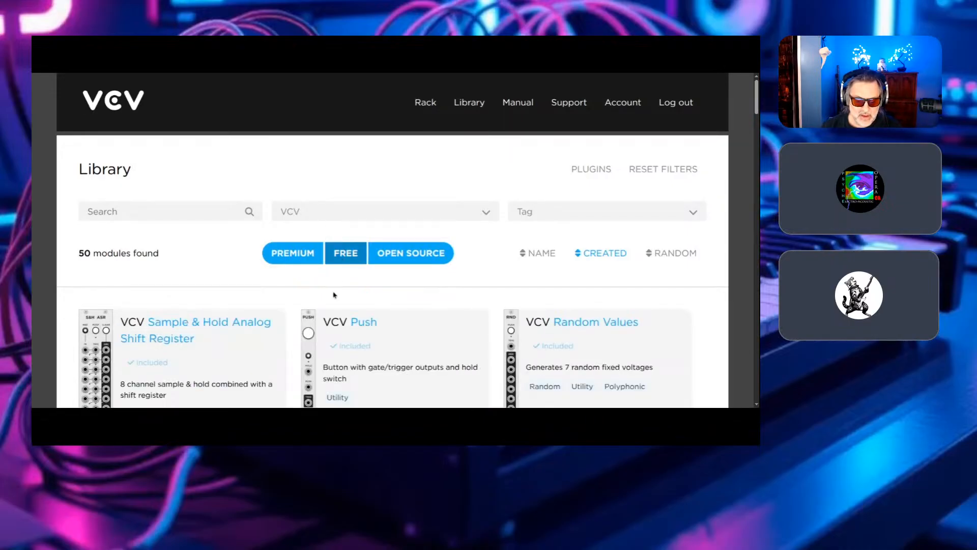
{"action": "scroll", "coordinate": [276, 349], "scroll_direction": "down", "scroll_amount": 3}
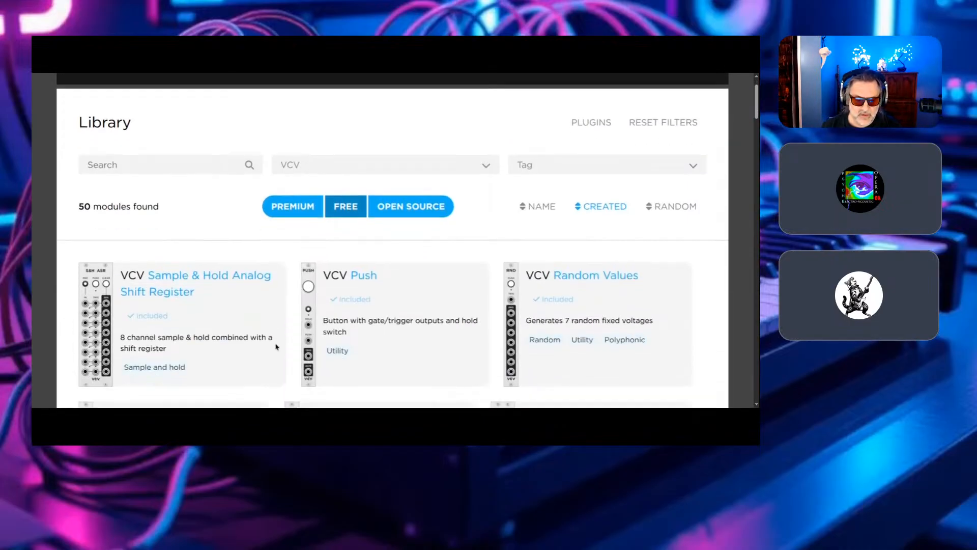
{"action": "scroll", "coordinate": [185, 337], "scroll_direction": "up", "scroll_amount": 1}
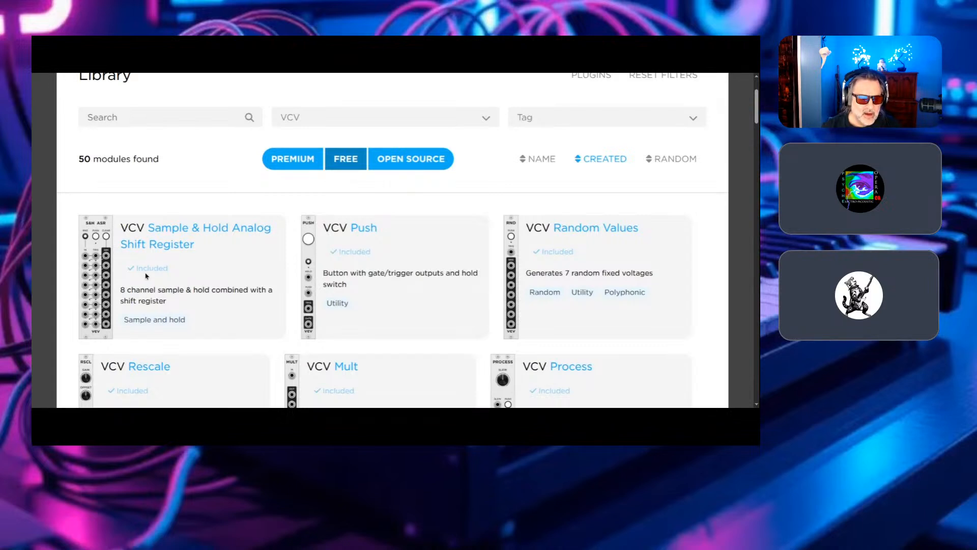
- Look through the free VCV modules, including the Audio 8 and Audio 16 interfaces and the MIDI and CV converters
{"action": "scroll", "coordinate": [146, 276], "scroll_direction": "down", "scroll_amount": 7}
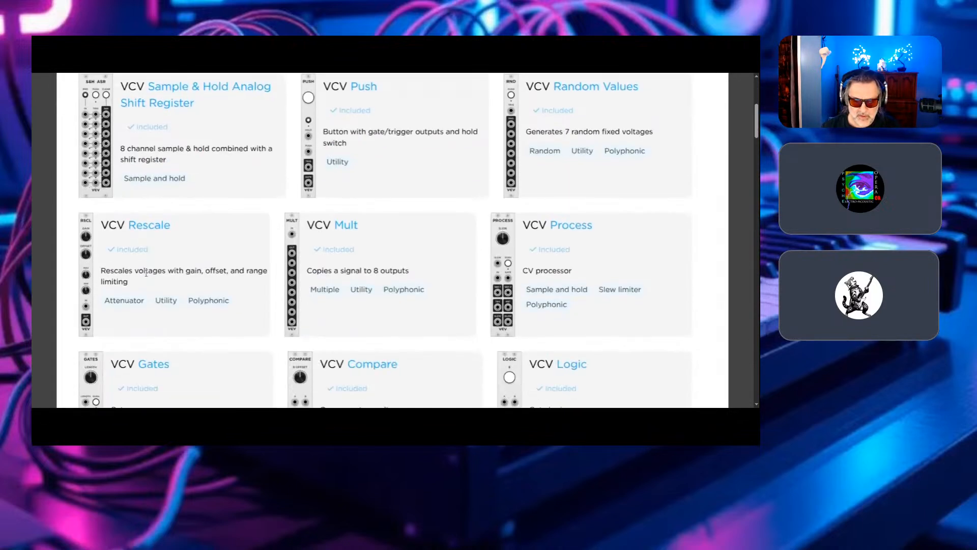
{"action": "scroll", "coordinate": [146, 276], "scroll_direction": "down", "scroll_amount": 9}
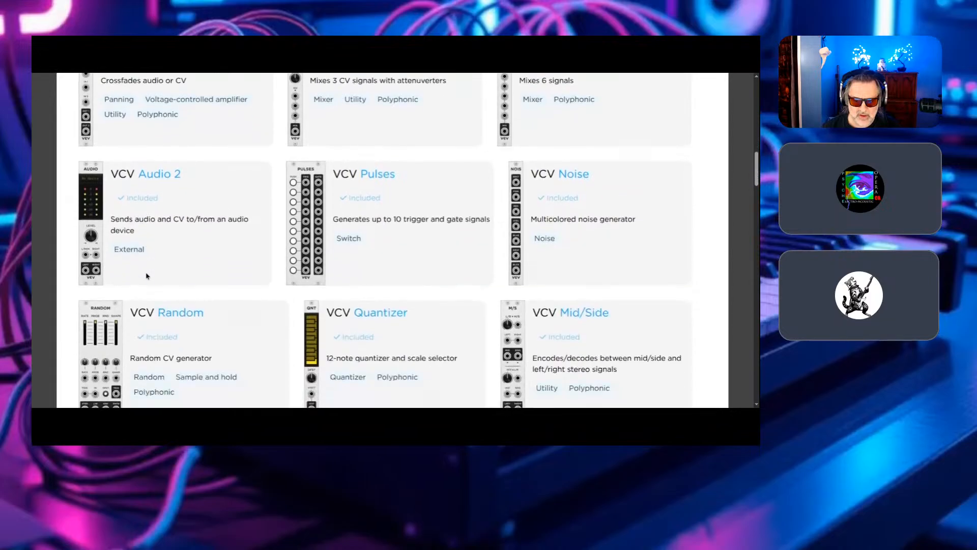
{"action": "scroll", "coordinate": [146, 275], "scroll_direction": "down", "scroll_amount": 3}
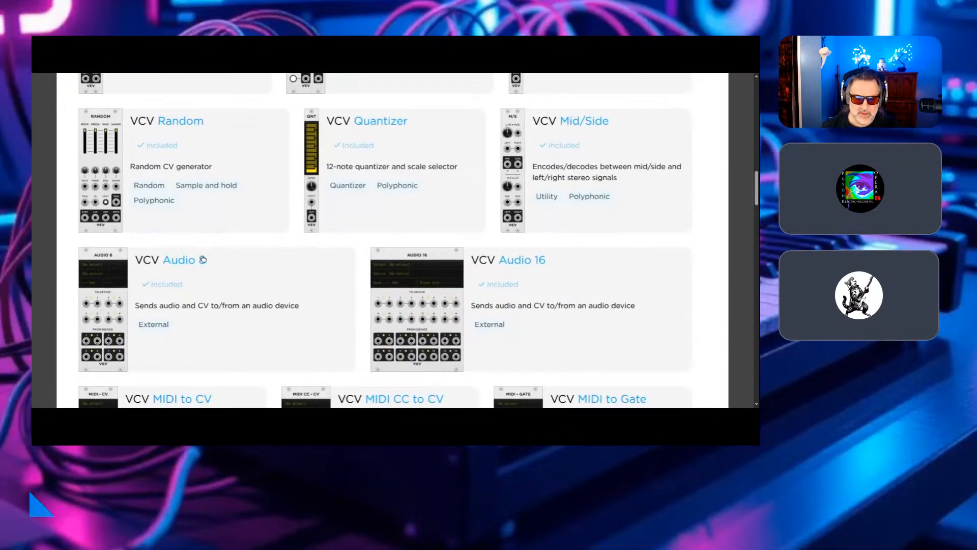
{"action": "scroll", "coordinate": [206, 255], "scroll_direction": "down", "scroll_amount": 3}
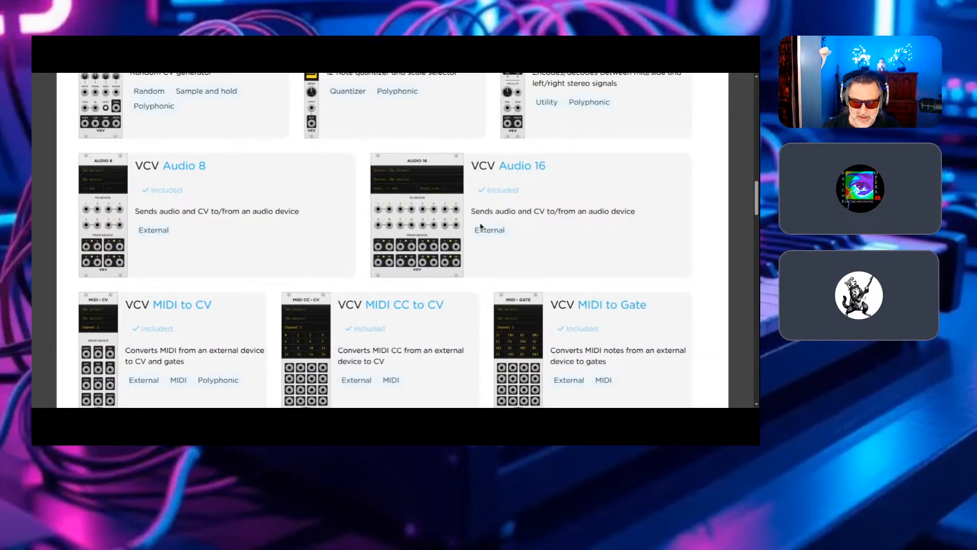
{"action": "scroll", "coordinate": [534, 265], "scroll_direction": "down", "scroll_amount": 3}
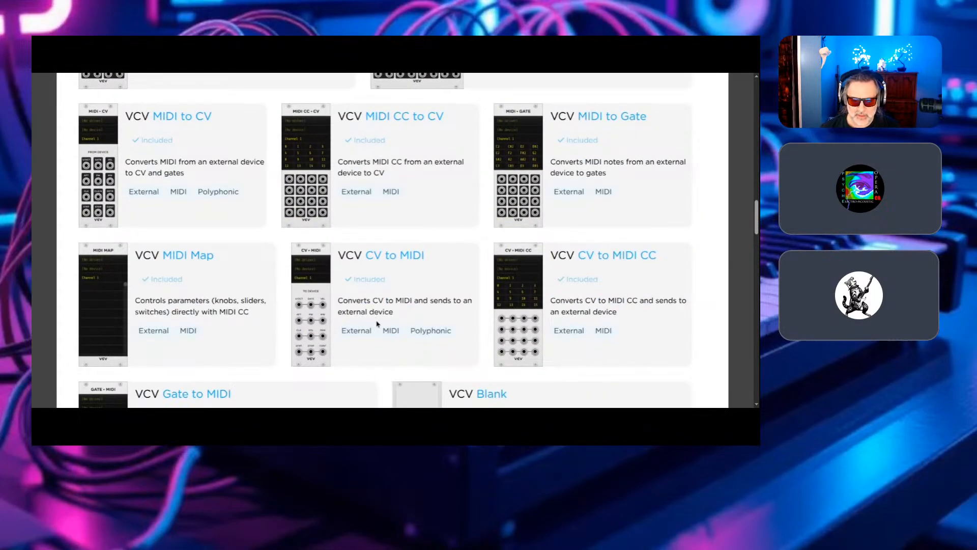
{"action": "scroll", "coordinate": [376, 313], "scroll_direction": "up", "scroll_amount": 5}
{"action": "scroll", "coordinate": [378, 321], "scroll_direction": "up", "scroll_amount": 15}
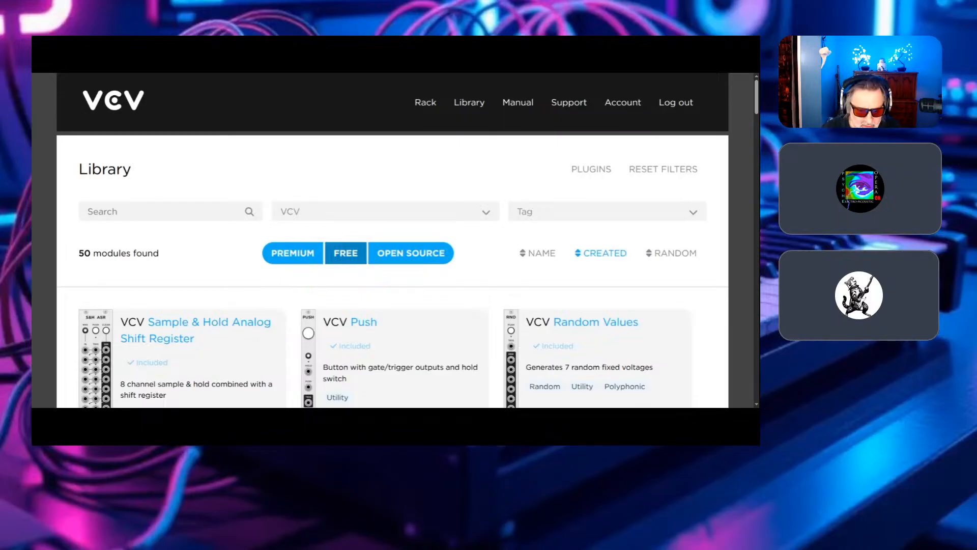
- Change the brand filter to SV Modular and look through its free modules
{"action": "left_click", "coordinate": [385, 211]}
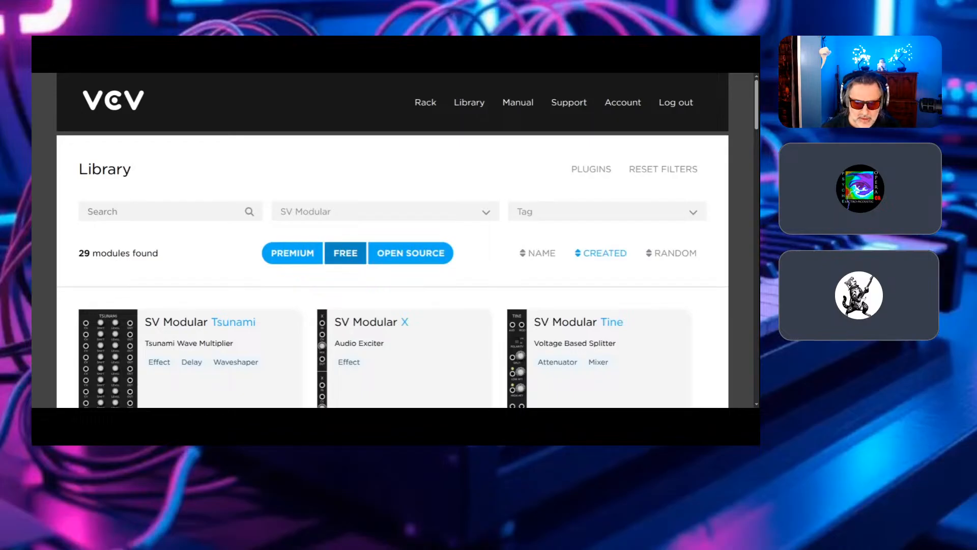
{"action": "scroll", "coordinate": [283, 329], "scroll_direction": "down", "scroll_amount": 7}
{"action": "scroll", "coordinate": [283, 328], "scroll_direction": "down", "scroll_amount": 12}
{"action": "scroll", "coordinate": [287, 324], "scroll_direction": "down", "scroll_amount": 4}
{"action": "scroll", "coordinate": [286, 325], "scroll_direction": "up", "scroll_amount": 16}
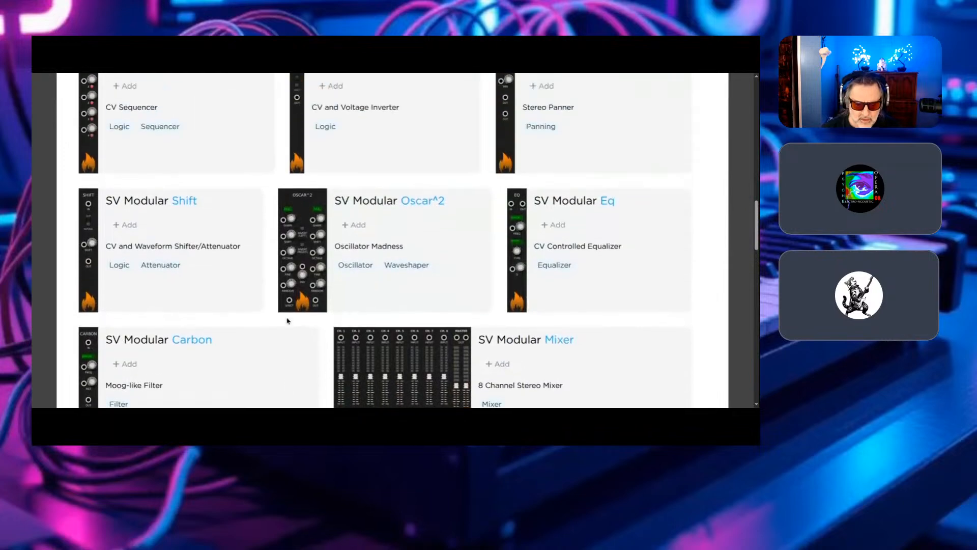
{"action": "scroll", "coordinate": [289, 319], "scroll_direction": "up", "scroll_amount": 5}
{"action": "scroll", "coordinate": [305, 330], "scroll_direction": "down", "scroll_amount": 15}
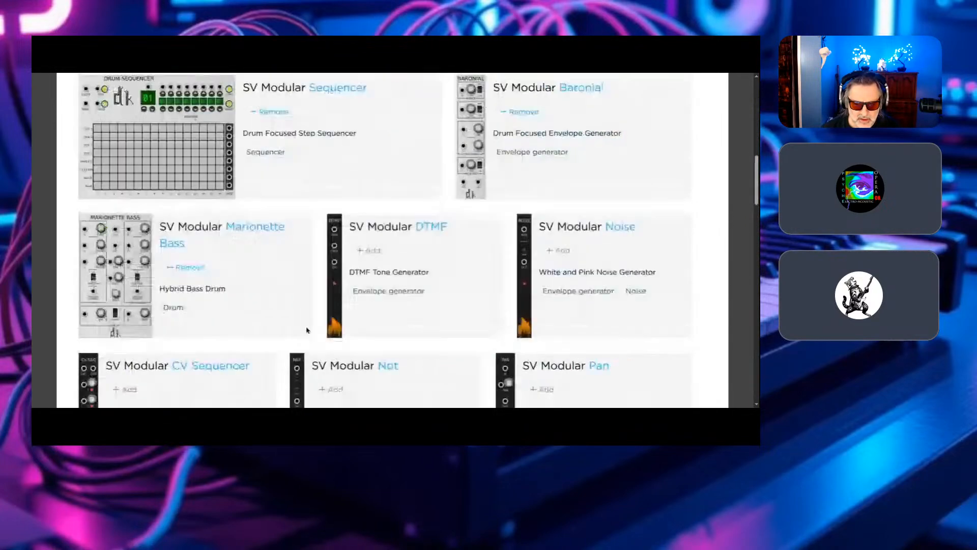
{"action": "scroll", "coordinate": [273, 236], "scroll_direction": "up", "scroll_amount": 15}
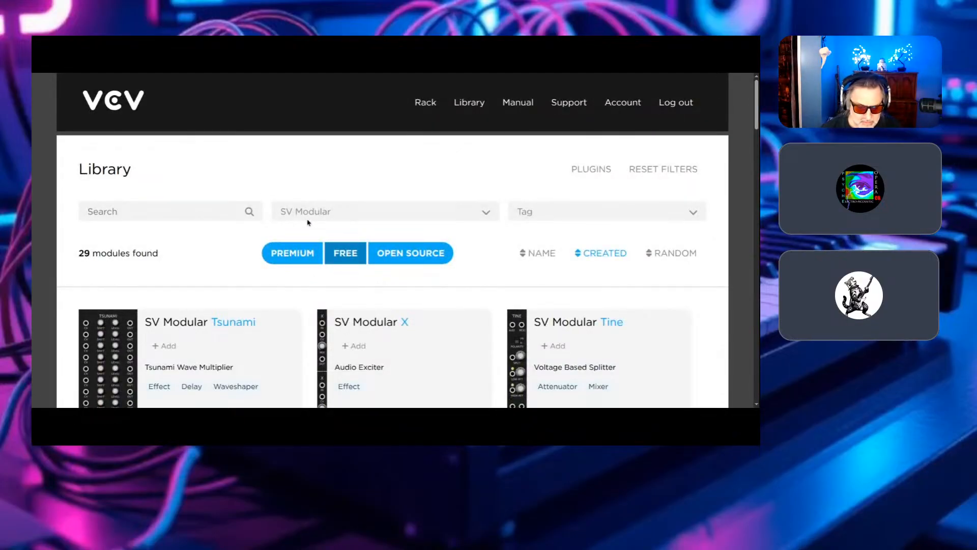
- Examine SV Modular's drum modules and drum Sequencer, including the page controls and Library instructions beneath the list
{"action": "scroll", "coordinate": [394, 292], "scroll_direction": "down", "scroll_amount": 15}
{"action": "scroll", "coordinate": [425, 325], "scroll_direction": "down", "scroll_amount": 12}
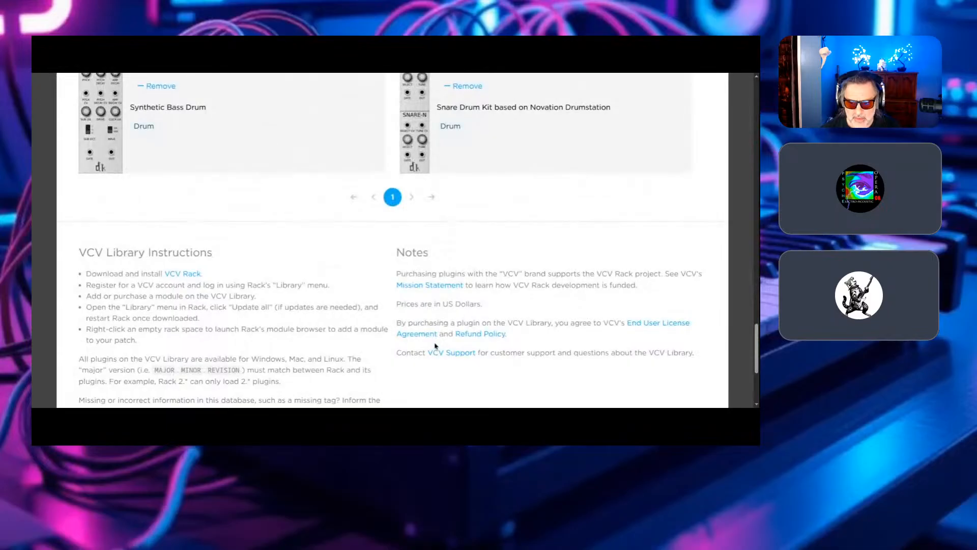
{"action": "scroll", "coordinate": [428, 317], "scroll_direction": "up", "scroll_amount": 1}
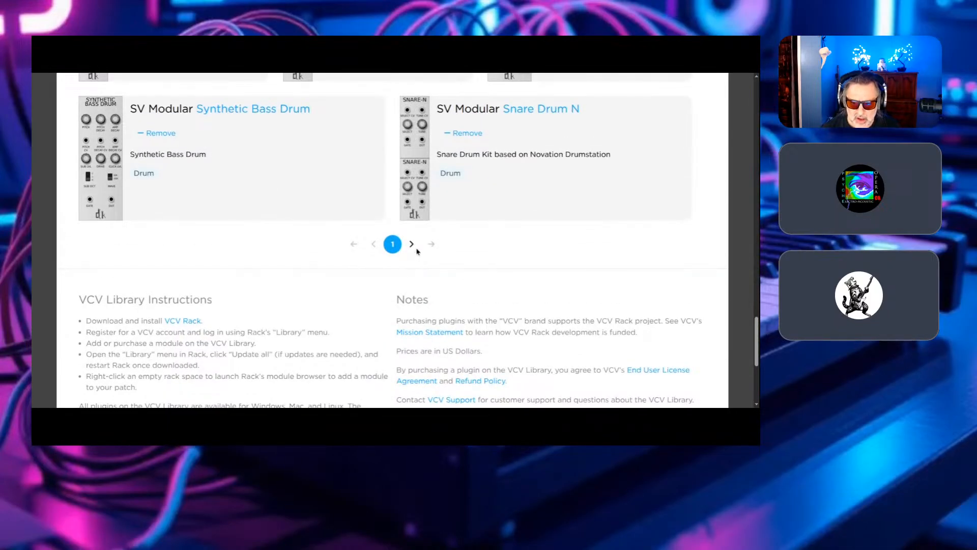
{"action": "scroll", "coordinate": [415, 249], "scroll_direction": "up", "scroll_amount": 2}
{"action": "scroll", "coordinate": [442, 243], "scroll_direction": "up", "scroll_amount": 3}
{"action": "scroll", "coordinate": [440, 242], "scroll_direction": "up", "scroll_amount": 1}
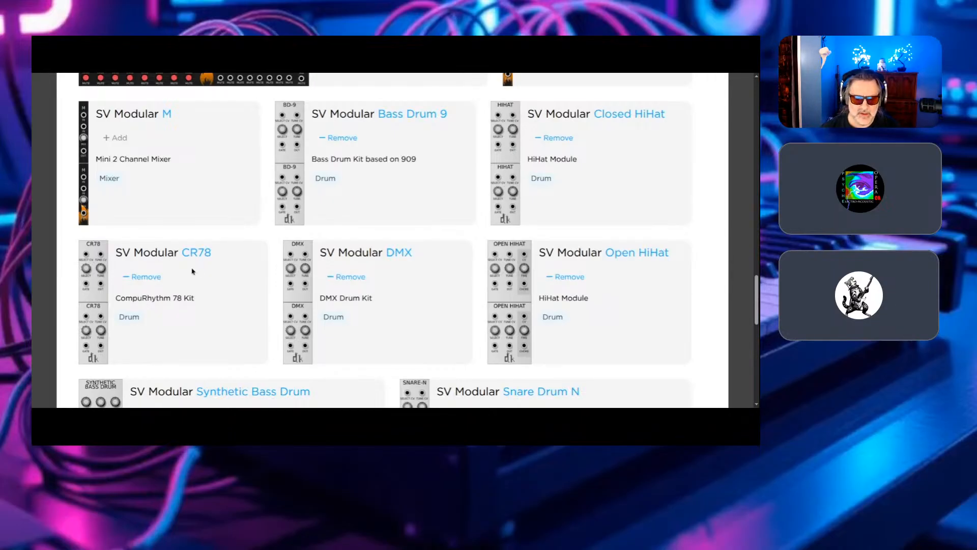
{"action": "scroll", "coordinate": [416, 299], "scroll_direction": "down", "scroll_amount": 2}
{"action": "scroll", "coordinate": [419, 294], "scroll_direction": "up", "scroll_amount": 8}
{"action": "scroll", "coordinate": [419, 294], "scroll_direction": "up", "scroll_amount": 10}
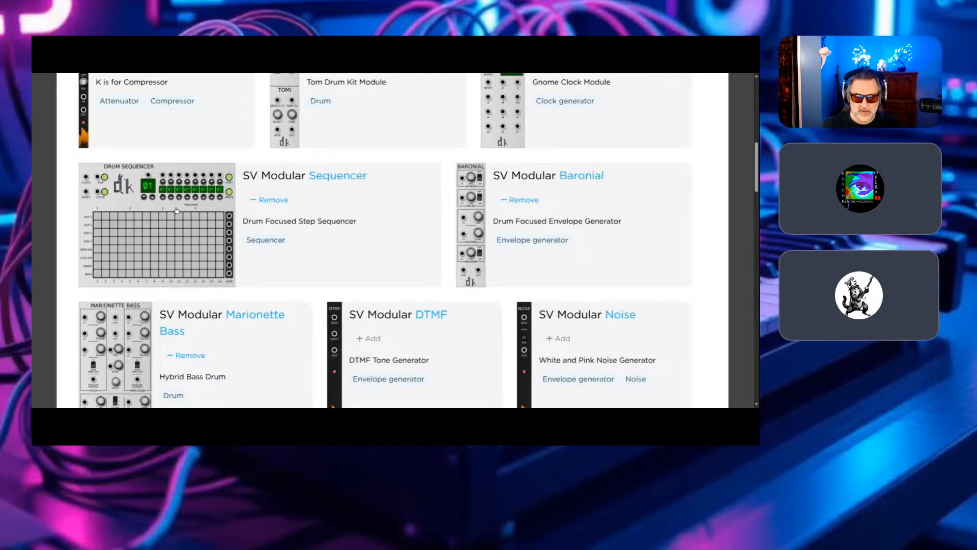
{"action": "scroll", "coordinate": [172, 215], "scroll_direction": "up", "scroll_amount": 8}
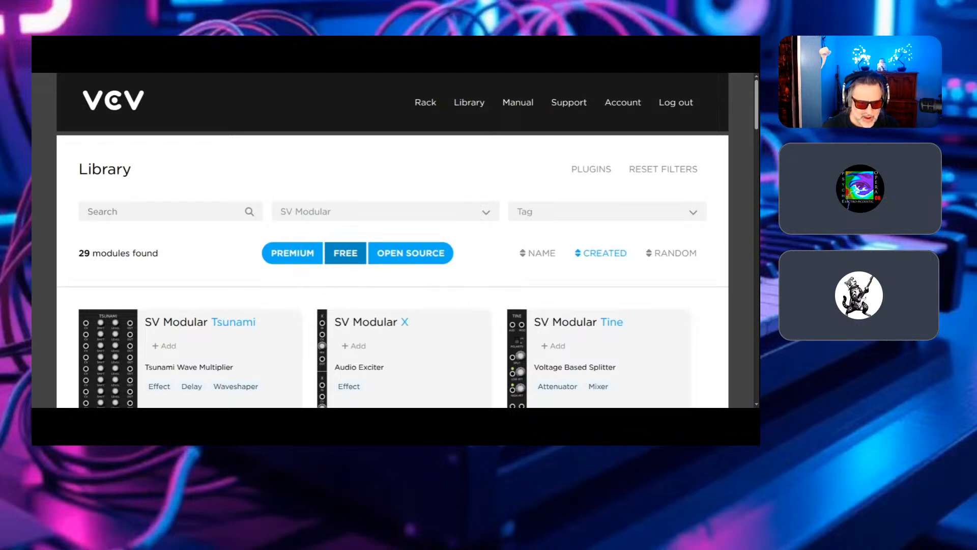
- Change the brand filter to Hora and look through its free modules to the end of the list
{"action": "key", "text": "Return"}
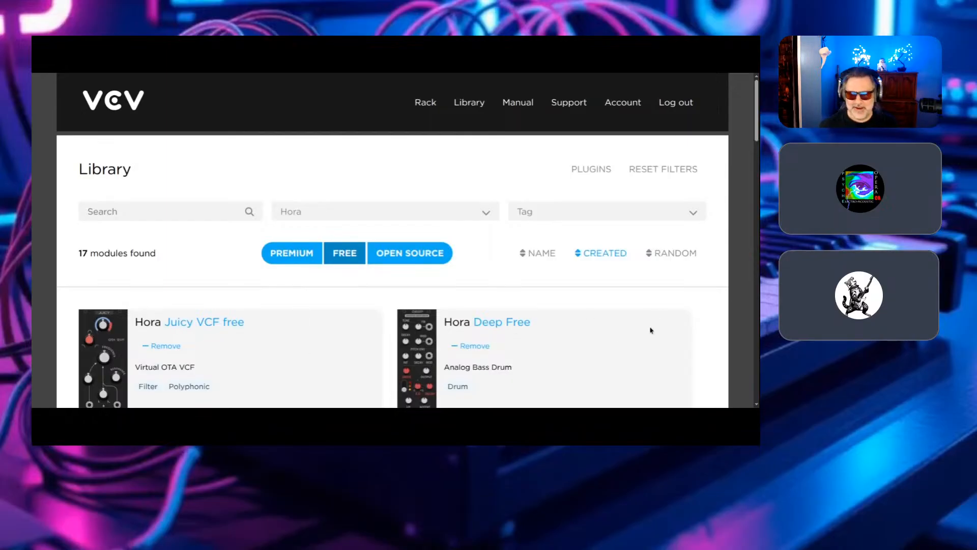
{"action": "scroll", "coordinate": [448, 315], "scroll_direction": "down", "scroll_amount": 2}
{"action": "scroll", "coordinate": [422, 313], "scroll_direction": "down", "scroll_amount": 4}
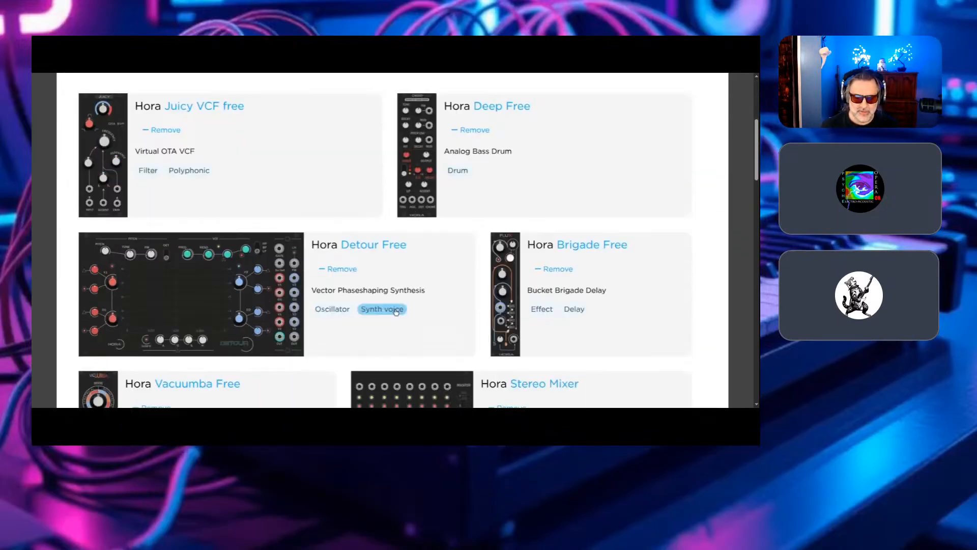
{"action": "scroll", "coordinate": [400, 304], "scroll_direction": "down", "scroll_amount": 9}
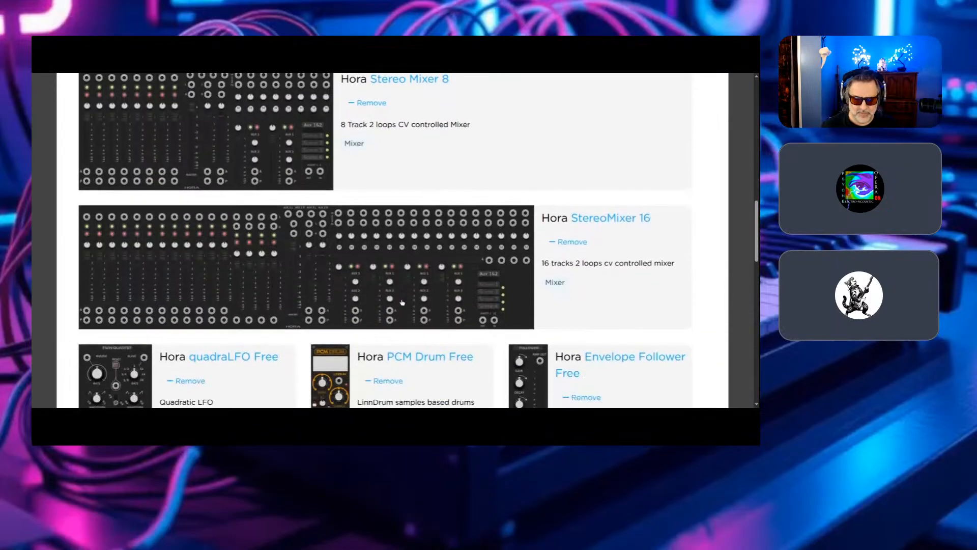
{"action": "scroll", "coordinate": [403, 300], "scroll_direction": "down", "scroll_amount": 8}
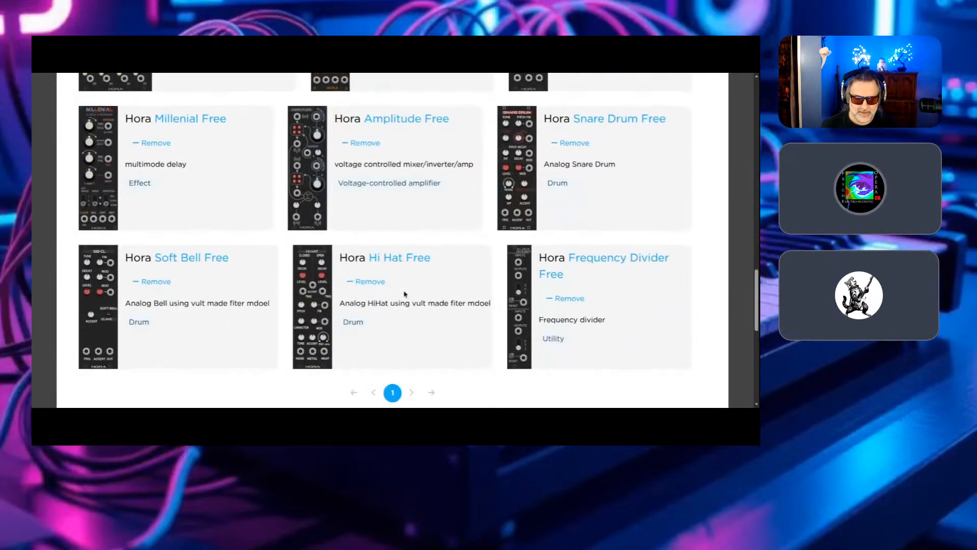
{"action": "scroll", "coordinate": [405, 294], "scroll_direction": "down", "scroll_amount": 4}
{"action": "scroll", "coordinate": [405, 293], "scroll_direction": "up", "scroll_amount": 6}
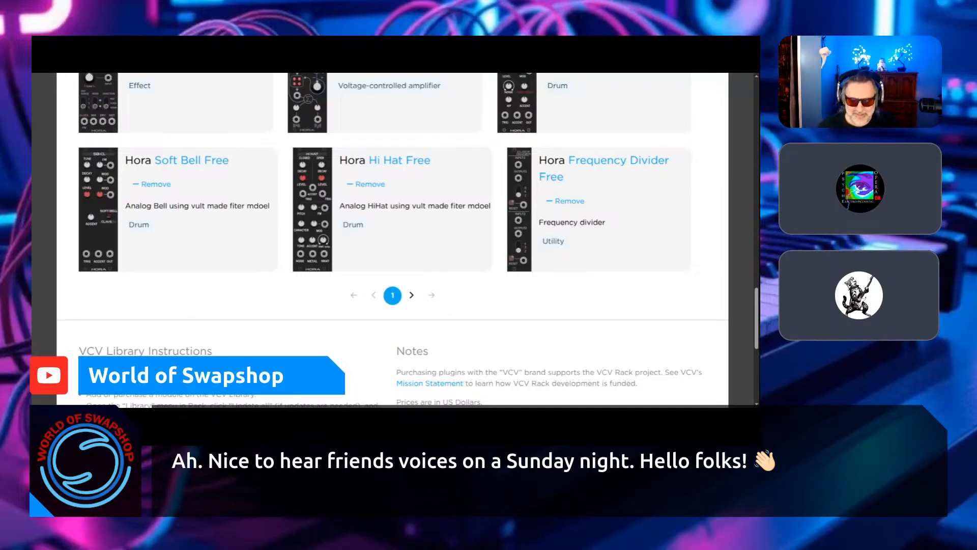
- Review the free Hora modules again, from the stereo mixers back up to Juicy VCF free and the Library filters
{"action": "scroll", "coordinate": [377, 277], "scroll_direction": "up", "scroll_amount": 3}
{"action": "scroll", "coordinate": [368, 270], "scroll_direction": "up", "scroll_amount": 10}
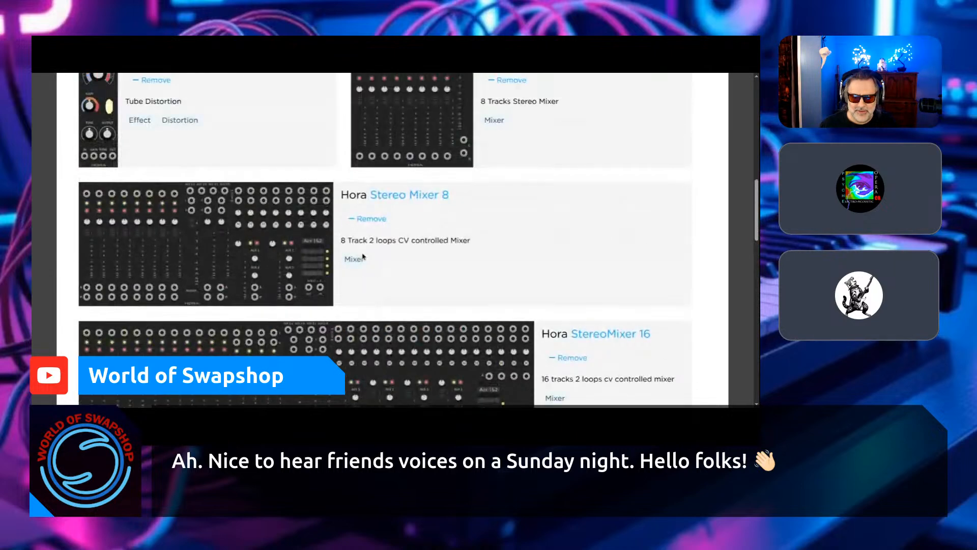
{"action": "scroll", "coordinate": [363, 256], "scroll_direction": "up", "scroll_amount": 8}
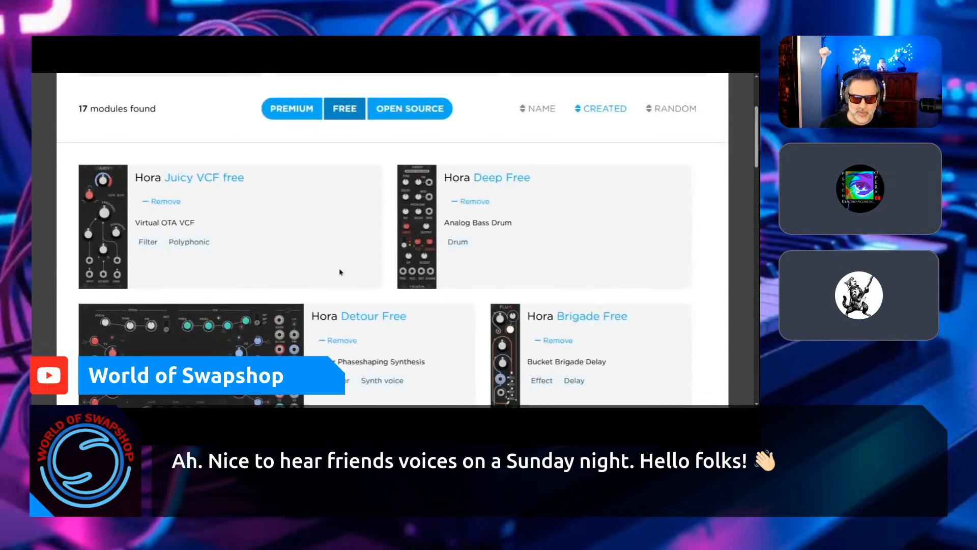
{"action": "scroll", "coordinate": [306, 275], "scroll_direction": "down", "scroll_amount": 4}
{"action": "scroll", "coordinate": [310, 270], "scroll_direction": "up", "scroll_amount": 4}
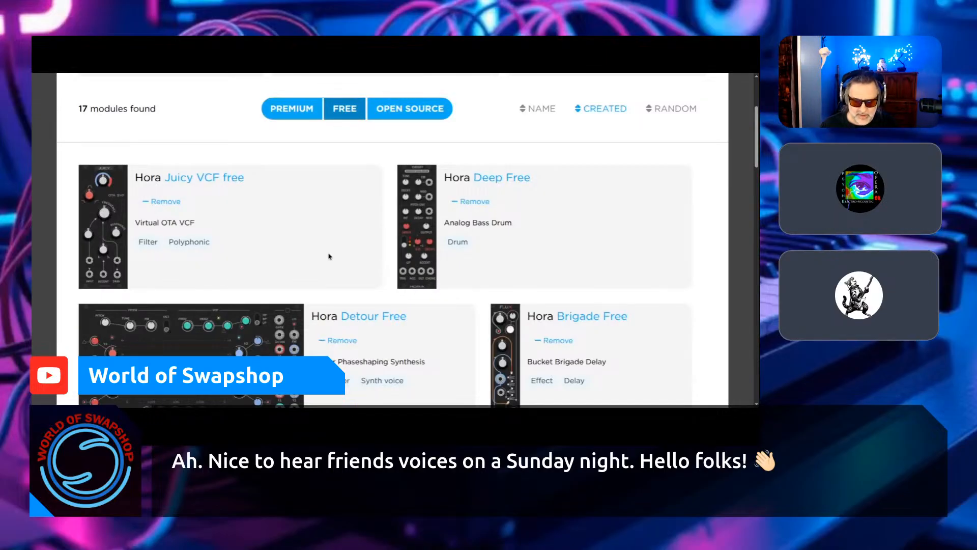
{"action": "scroll", "coordinate": [333, 251], "scroll_direction": "up", "scroll_amount": 3}
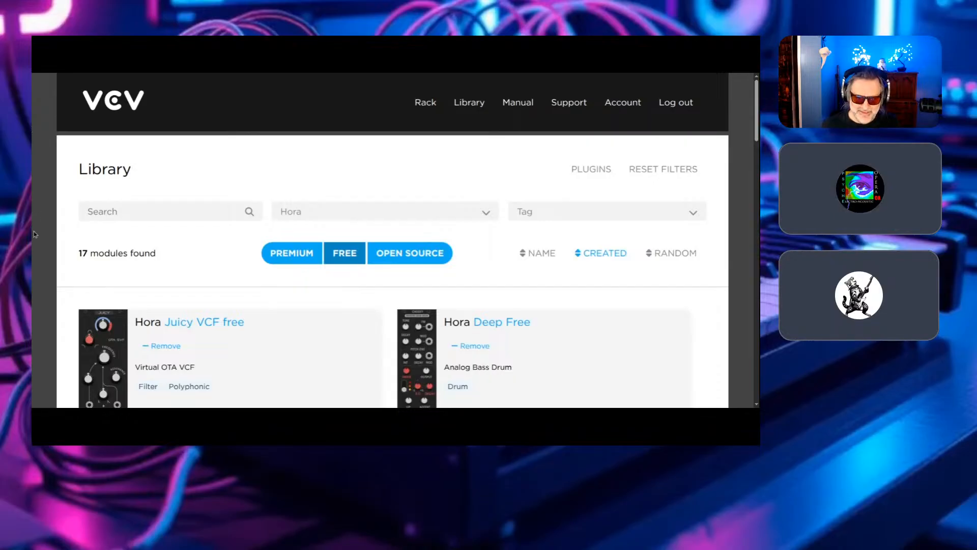
{"action": "scroll", "coordinate": [155, 181], "scroll_direction": "down", "scroll_amount": 5}
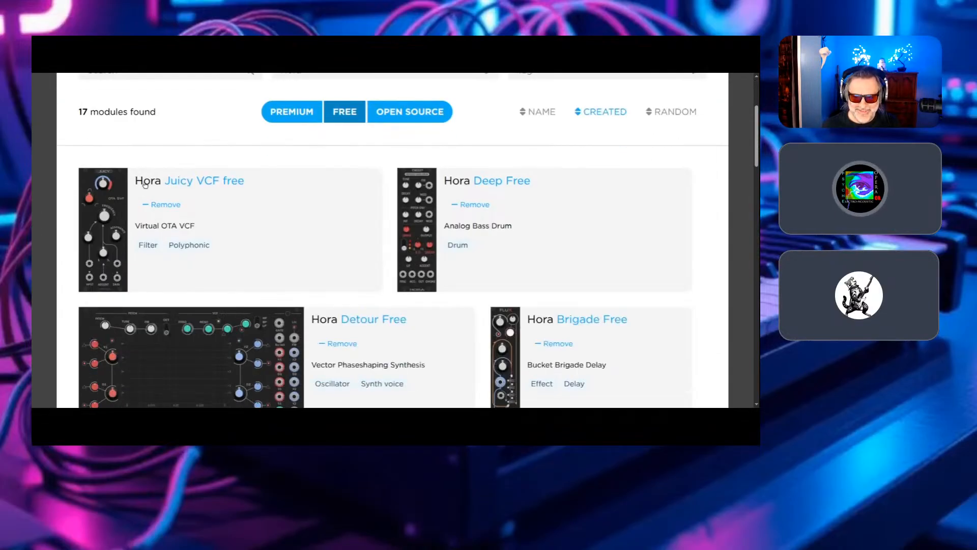
{"action": "scroll", "coordinate": [199, 205], "scroll_direction": "up", "scroll_amount": 5}
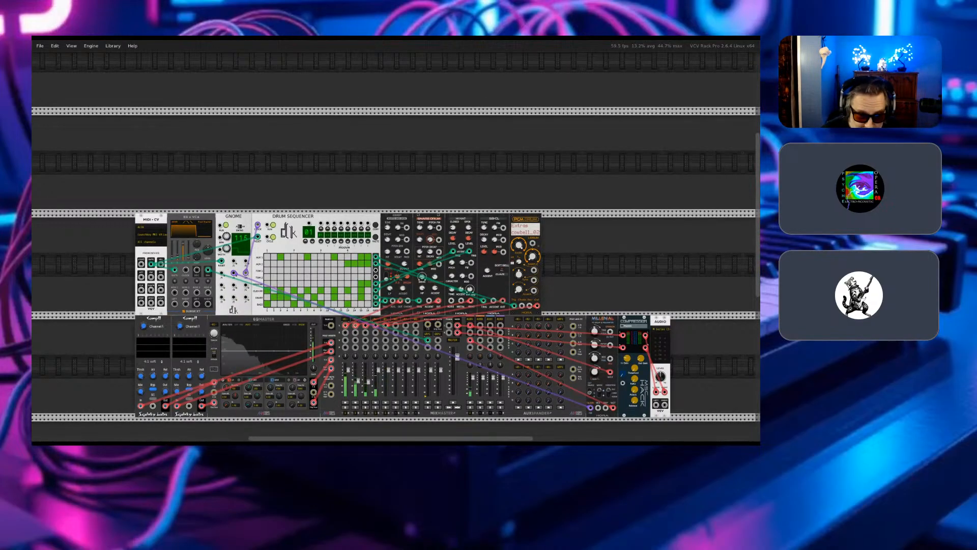
- Switch to VCV Rack and delete every module in the patch except MIDI-CV and Audio
{"action": "left_click_drag", "start_coordinate": [105, 362], "coordinate": [646, 402]}
{"action": "key", "text": "Delete"}
{"action": "left_click_drag", "start_coordinate": [607, 172], "coordinate": [177, 364]}
{"action": "key", "text": "Delete"}
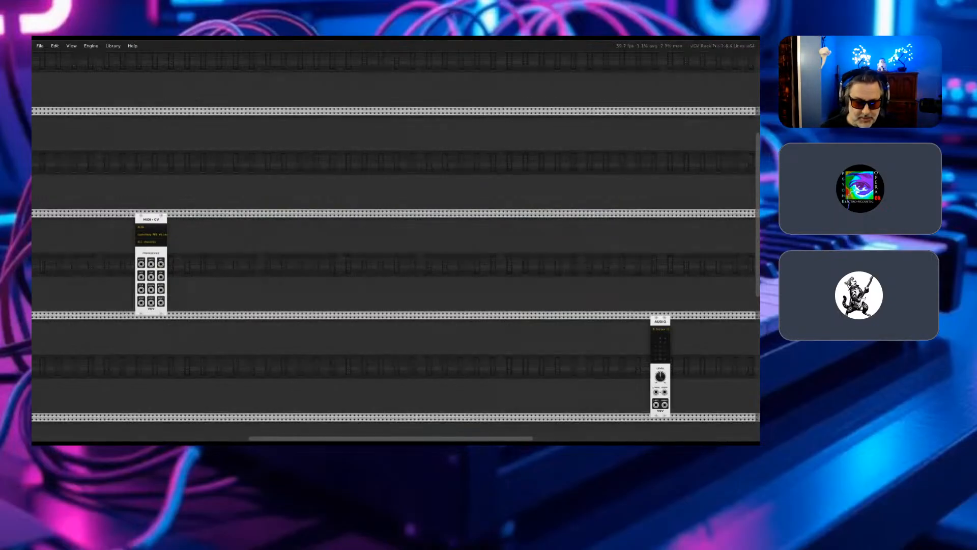
{"action": "left_click_drag", "start_coordinate": [272, 151], "coordinate": [668, 316]}
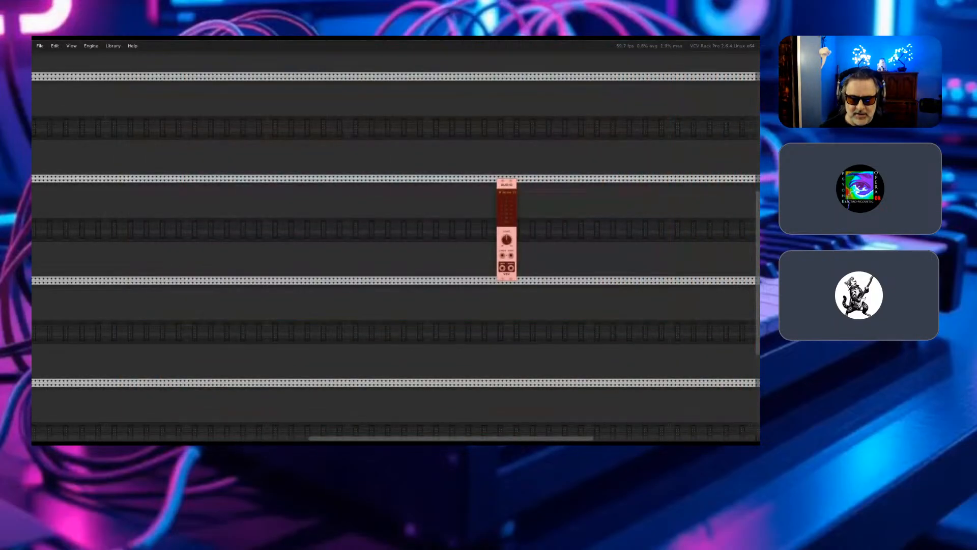
{"action": "left_click", "coordinate": [668, 317]}
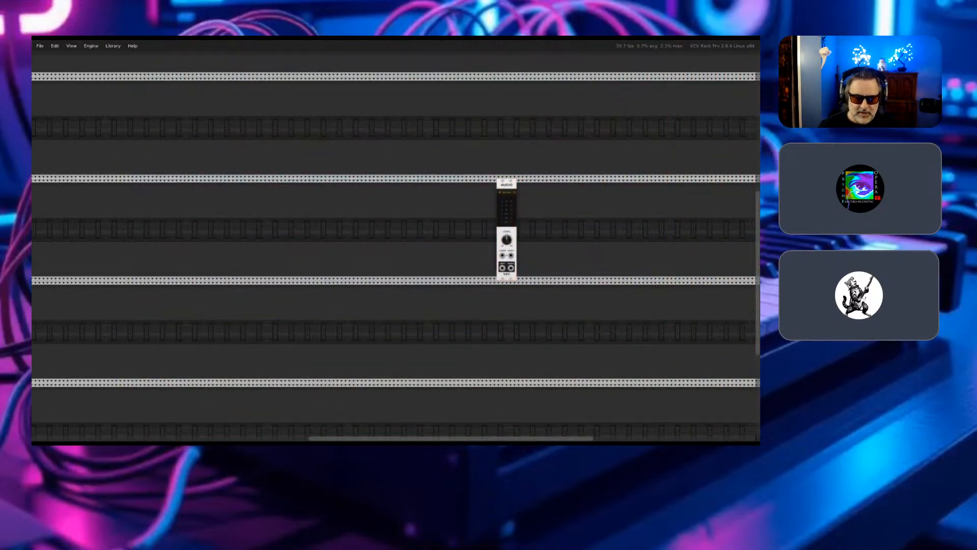
{"action": "key", "text": "Left"}
{"action": "key", "text": "Up"}
{"action": "key", "text": "Left"}
{"action": "key", "text": "Right"}
{"action": "key", "text": "Down"}
{"action": "key", "text": "Up"}
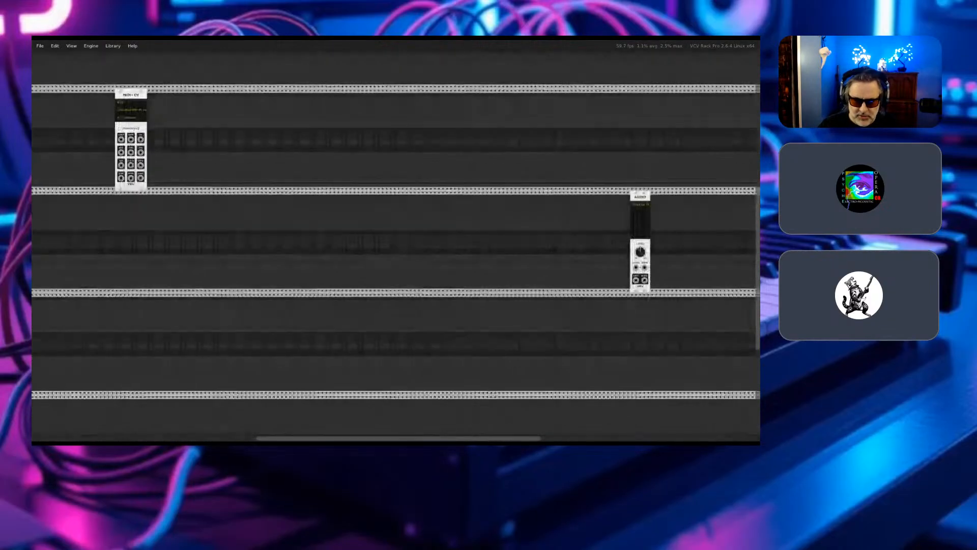
{"action": "key", "text": "Down"}
{"action": "left_click_drag", "start_coordinate": [186, 89], "coordinate": [302, 118]}
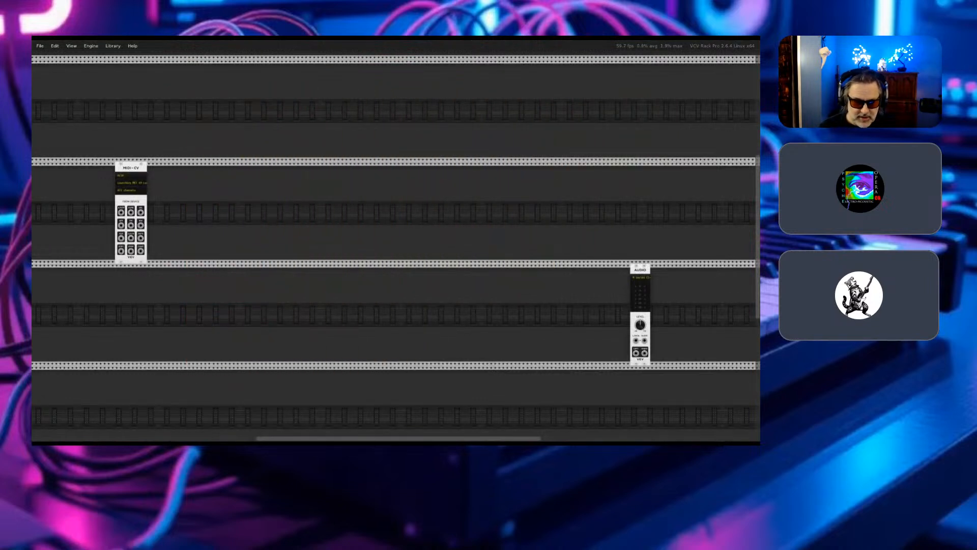
- Set the MIDI-CV module's MIDI device to the Launchkey MK3 49 MIDI In port and review the module's options
{"action": "left_click", "coordinate": [126, 183]}
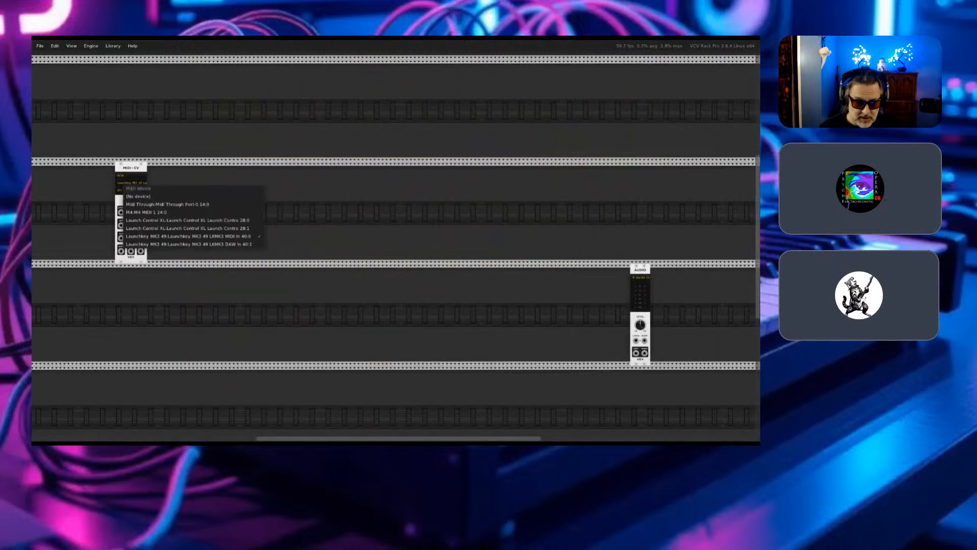
{"action": "left_click", "coordinate": [189, 236]}
{"action": "left_click_drag", "start_coordinate": [98, 155], "coordinate": [180, 274]}
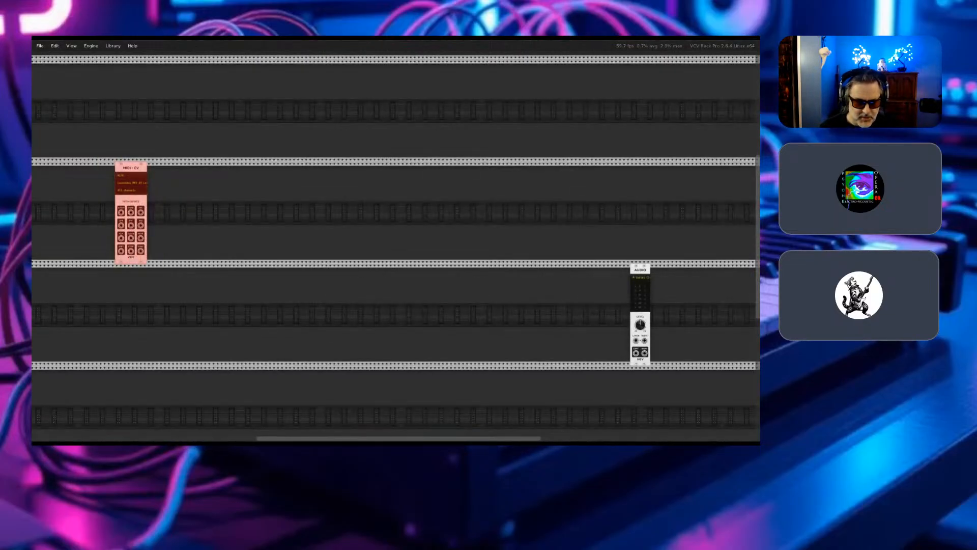
{"action": "left_click", "coordinate": [180, 274]}
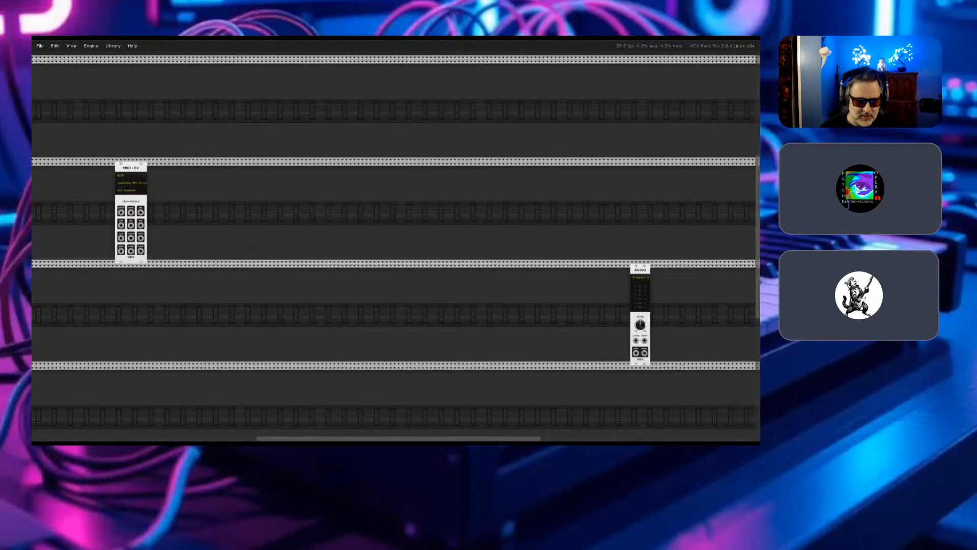
{"action": "right_click", "coordinate": [127, 168]}
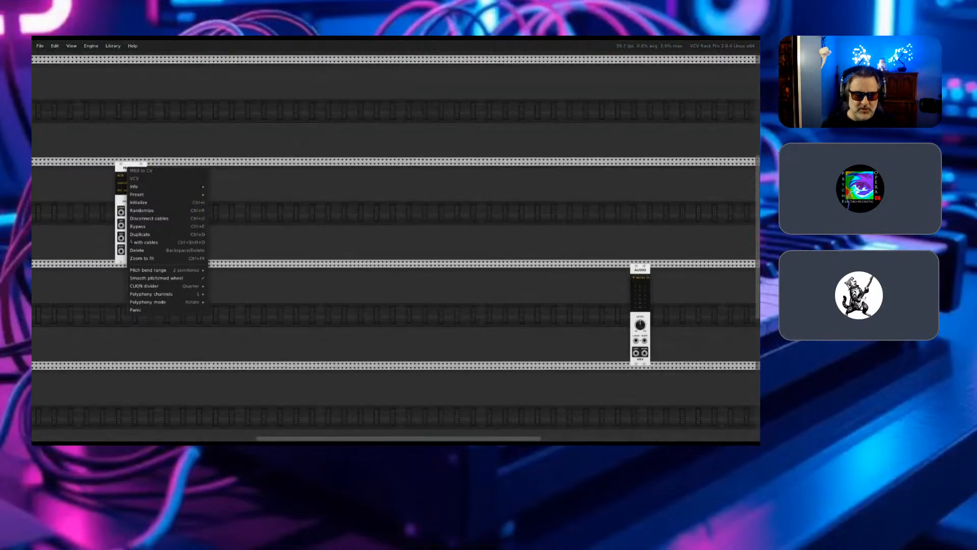
{"action": "key", "text": "Escape"}
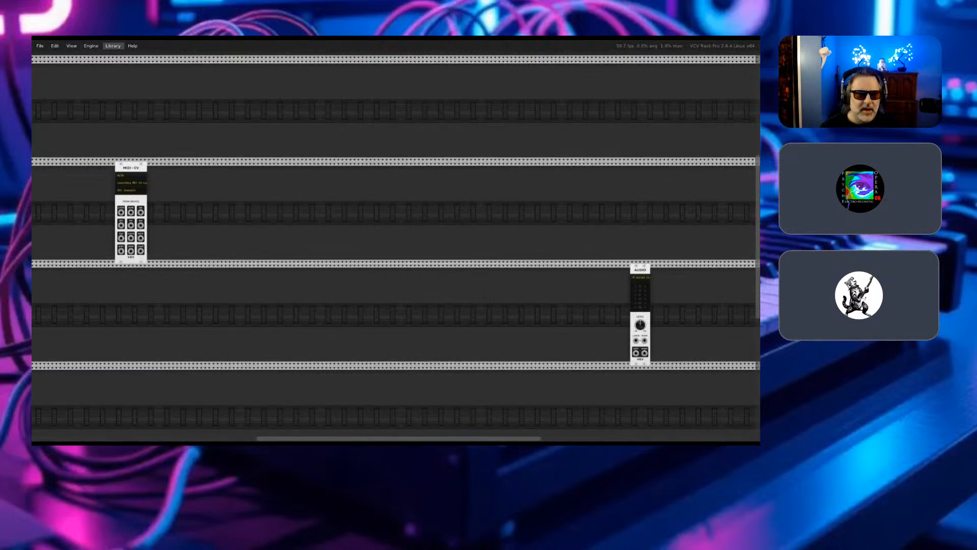
- Review the Library options for account settings, browsing and updates, plus the commands for opening and saving patches
{"action": "left_click", "coordinate": [113, 46]}
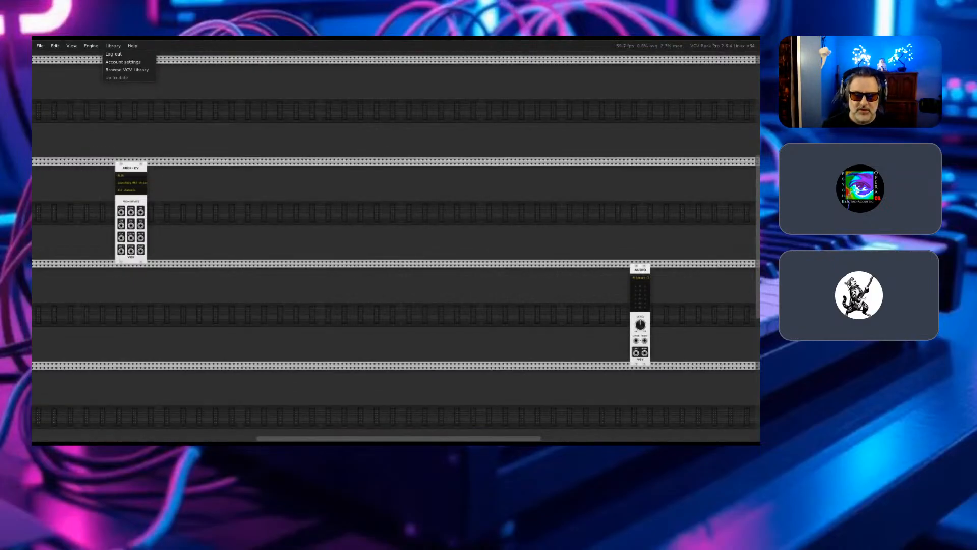
{"action": "left_click", "coordinate": [334, 100]}
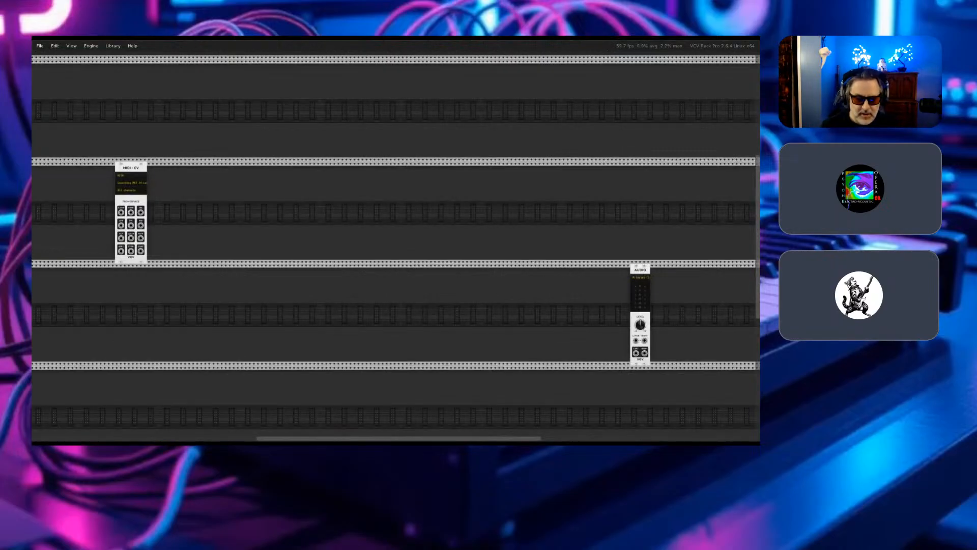
{"action": "left_click", "coordinate": [113, 46]}
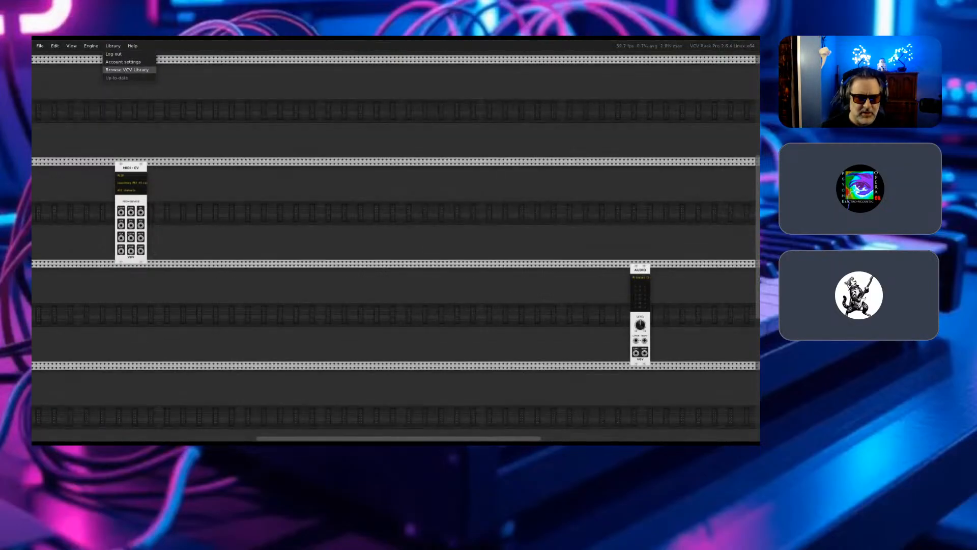
{"action": "left_click", "coordinate": [126, 69]}
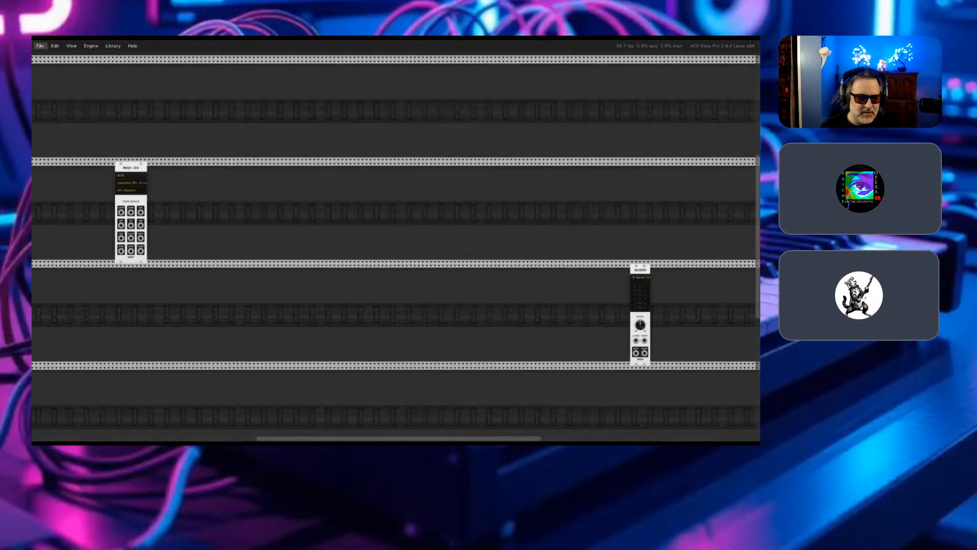
{"action": "left_click", "coordinate": [39, 46]}
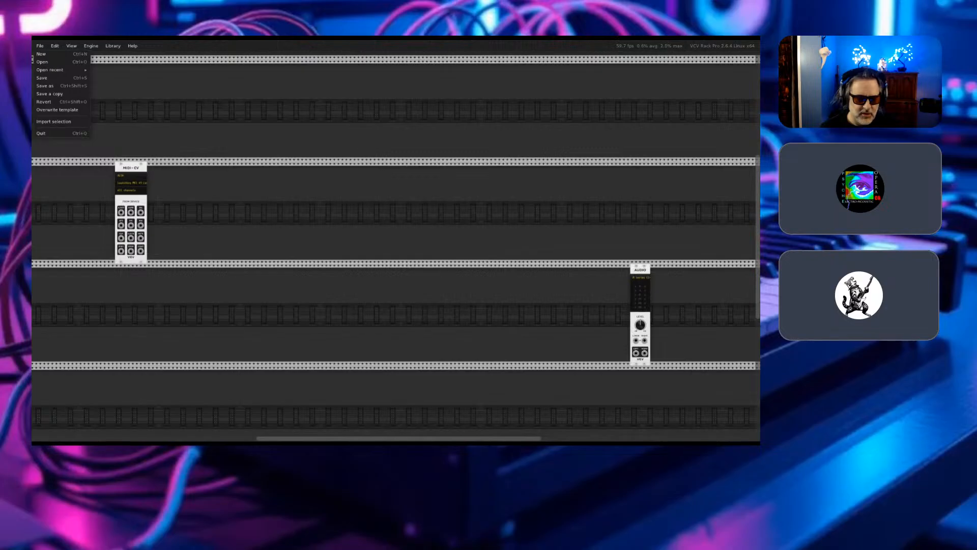
{"action": "mouse_move", "coordinate": [50, 70]}
{"action": "key", "text": "Escape"}
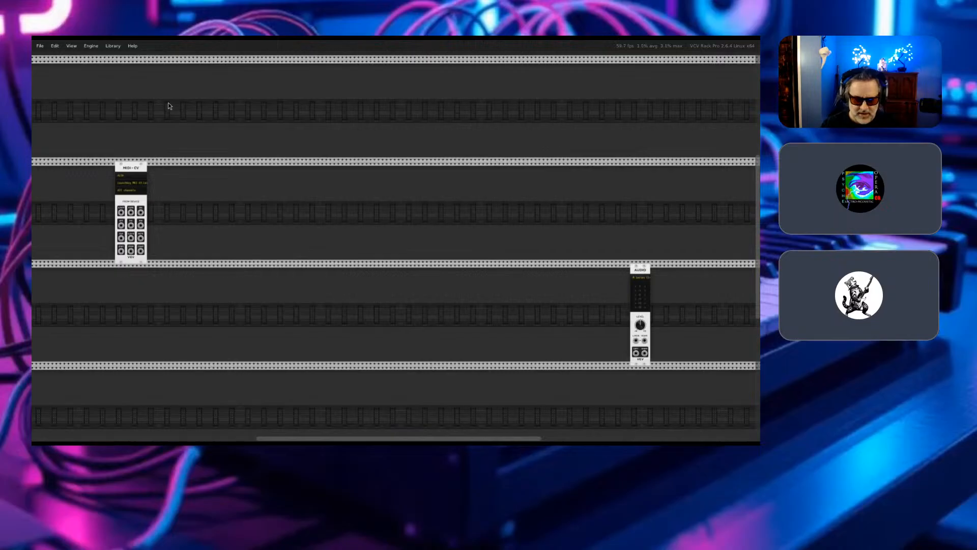
- Move the Audio module into the same row as MIDI-CV, leaving a gap between the two modules
{"action": "scroll", "coordinate": [168, 103], "scroll_direction": "up", "scroll_amount": 6}
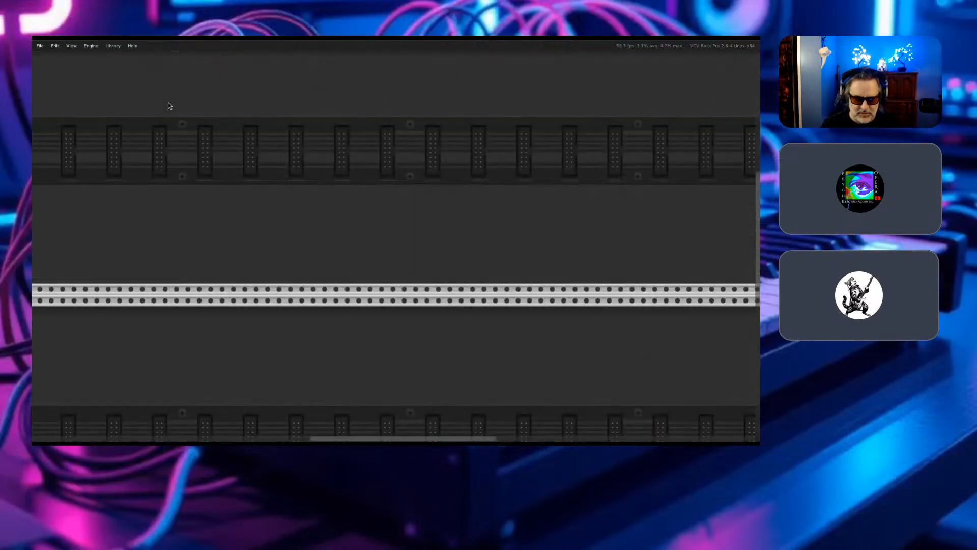
{"action": "scroll", "coordinate": [170, 106], "scroll_direction": "left", "scroll_amount": 5}
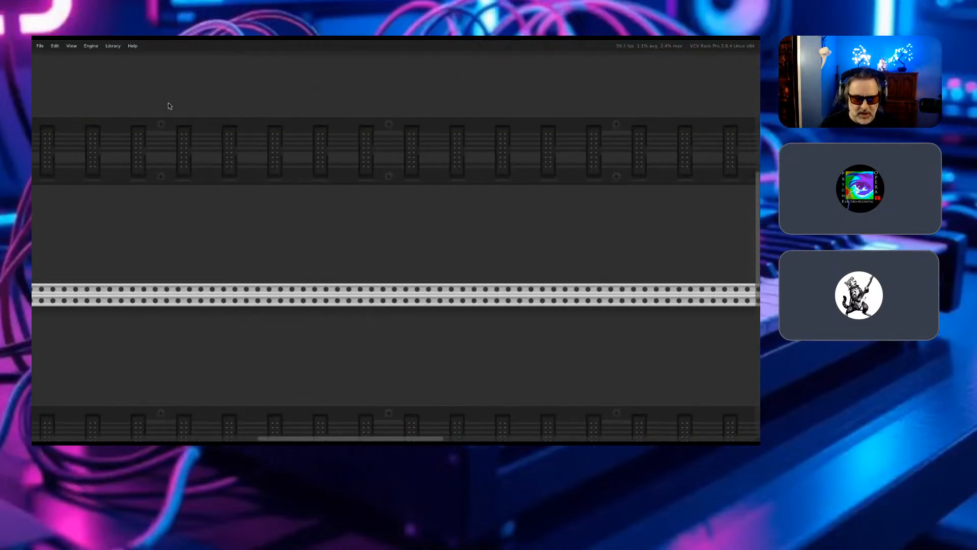
{"action": "scroll", "coordinate": [169, 106], "scroll_direction": "up", "scroll_amount": 4}
{"action": "scroll", "coordinate": [169, 106], "scroll_direction": "left", "scroll_amount": 4}
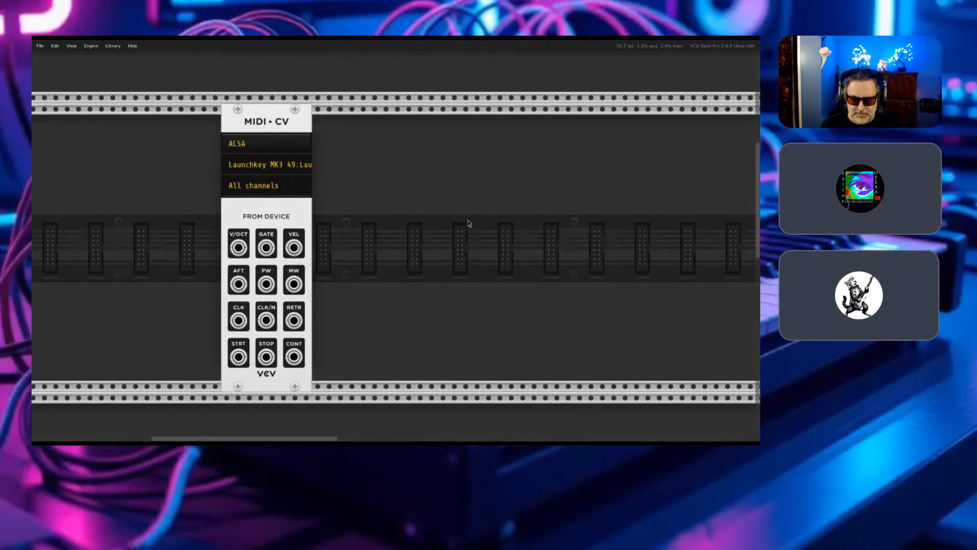
{"action": "scroll", "coordinate": [468, 223], "scroll_direction": "right", "scroll_amount": 5}
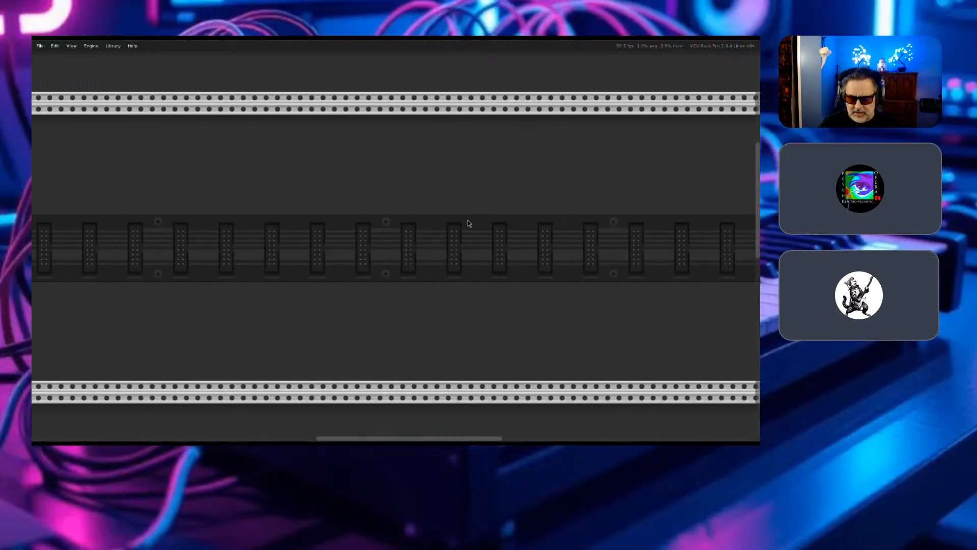
{"action": "scroll", "coordinate": [468, 223], "scroll_direction": "down", "scroll_amount": 5}
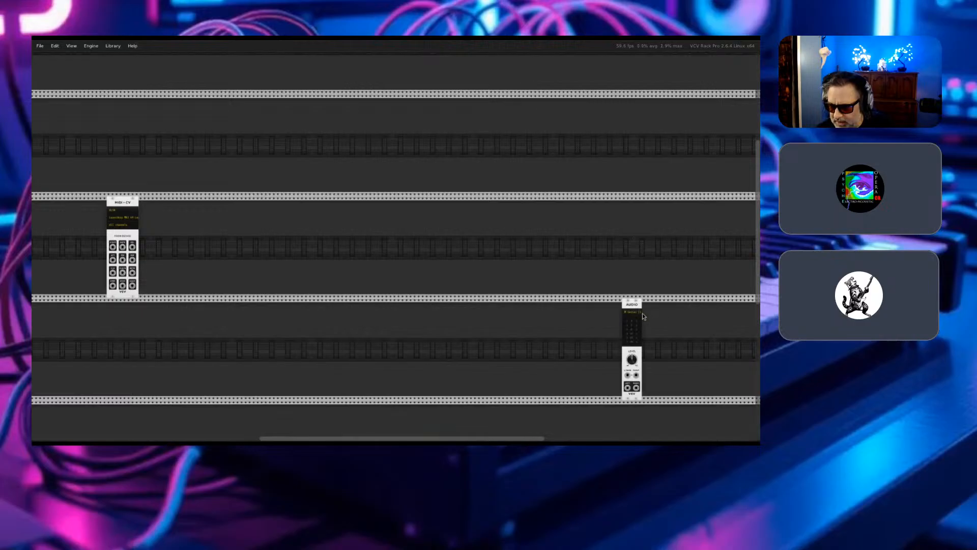
{"action": "left_click_drag", "start_coordinate": [628, 311], "coordinate": [250, 219]}
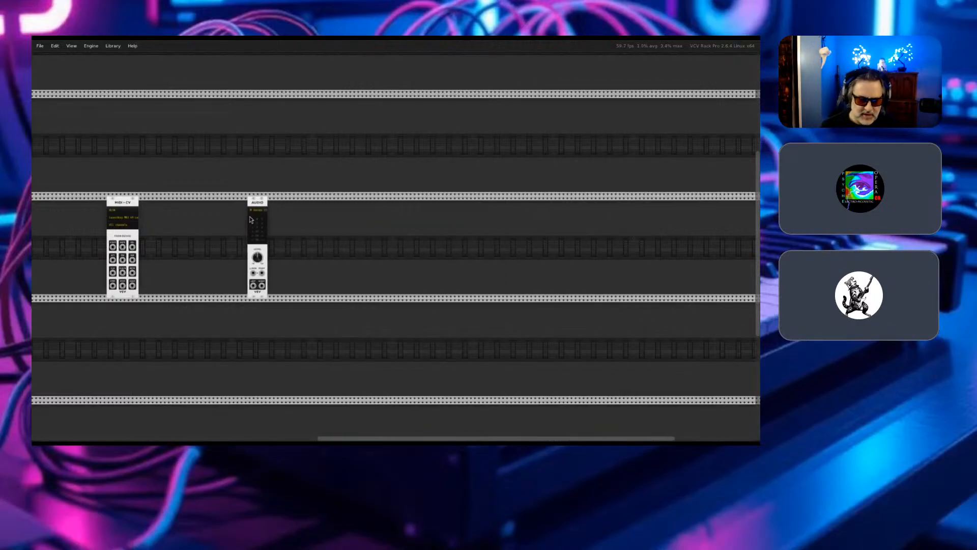
- Shift the MIDI-CV module closer to Audio so both modules fit fully in the enlarged view
{"action": "scroll", "coordinate": [250, 219], "scroll_direction": "up", "scroll_amount": 4}
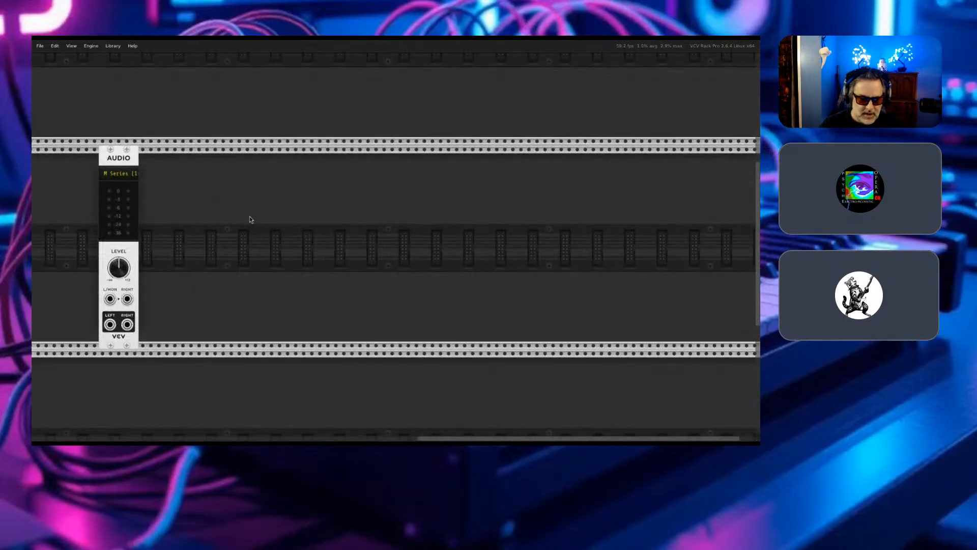
{"action": "scroll", "coordinate": [250, 219], "scroll_direction": "left", "scroll_amount": 5}
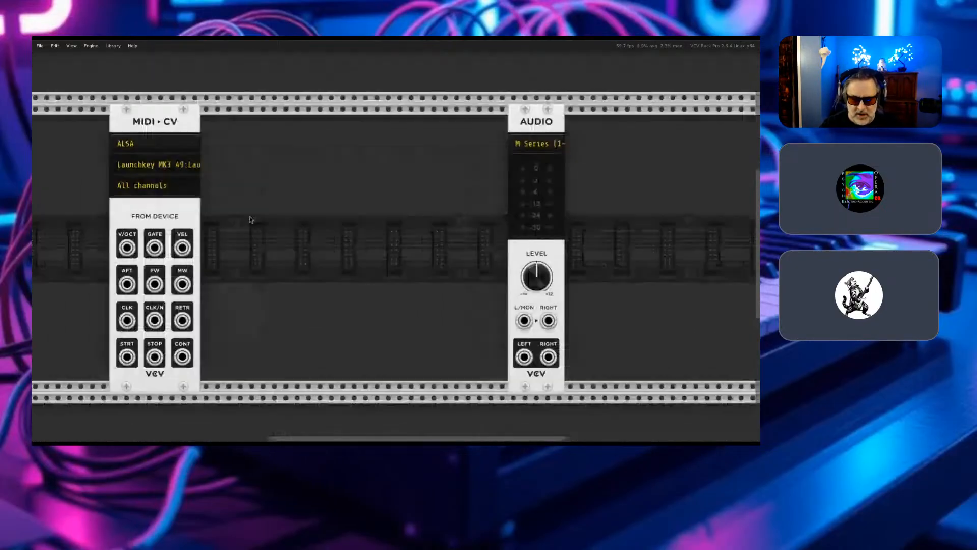
{"action": "key", "text": "ctrl+equal"}
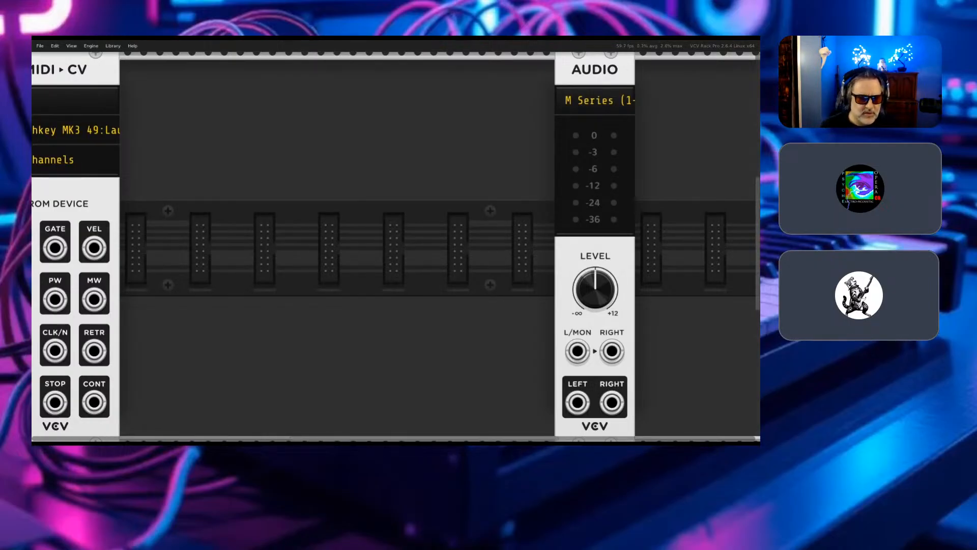
{"action": "left_click_drag", "start_coordinate": [35, 191], "coordinate": [100, 191]}
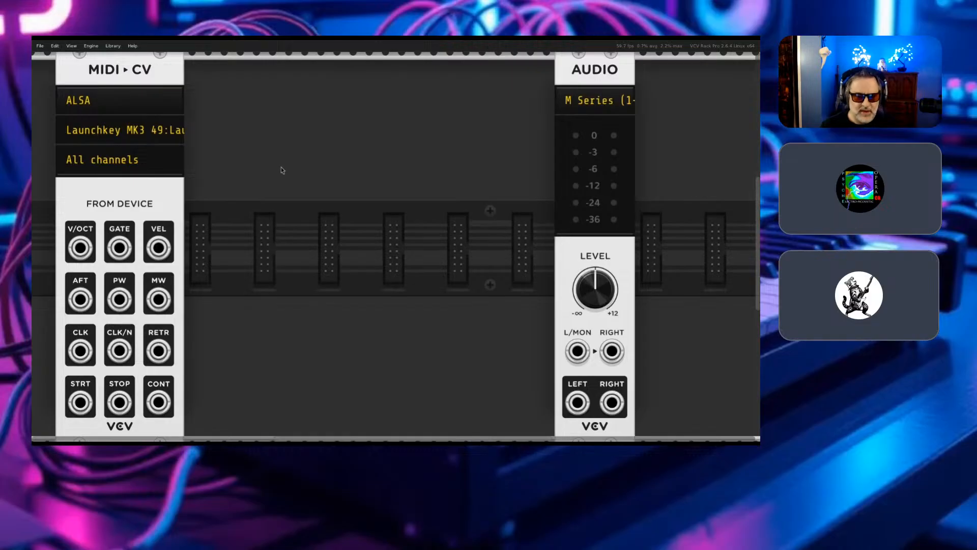
- Open the module browser, look through the installed modules of all brands, and filter the list to VCV modules
{"action": "right_click", "coordinate": [329, 145]}
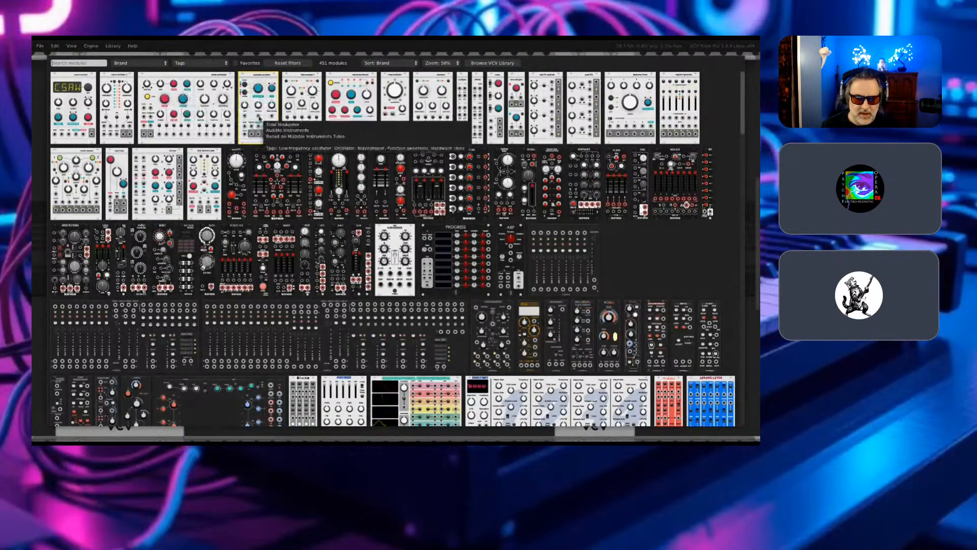
{"action": "scroll", "coordinate": [254, 117], "scroll_direction": "down", "scroll_amount": 20}
{"action": "scroll", "coordinate": [264, 119], "scroll_direction": "down", "scroll_amount": 20}
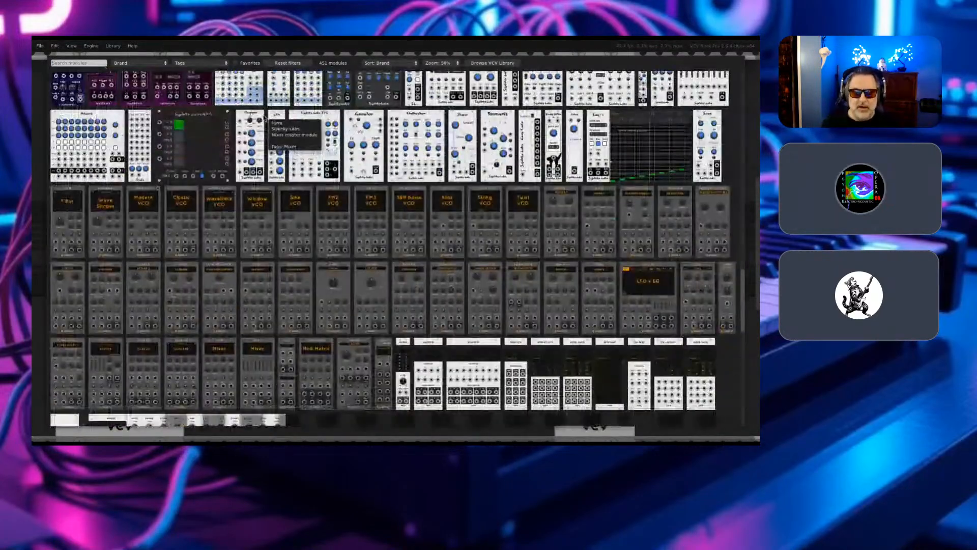
{"action": "scroll", "coordinate": [264, 119], "scroll_direction": "down", "scroll_amount": 20}
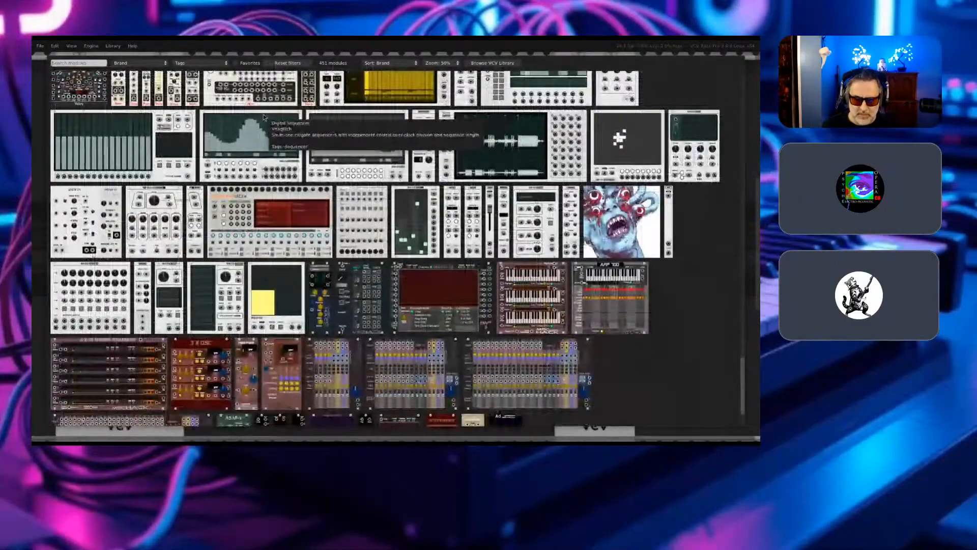
{"action": "scroll", "coordinate": [264, 118], "scroll_direction": "down", "scroll_amount": 2}
{"action": "scroll", "coordinate": [264, 115], "scroll_direction": "up", "scroll_amount": 5}
{"action": "scroll", "coordinate": [264, 110], "scroll_direction": "up", "scroll_amount": 10}
{"action": "scroll", "coordinate": [264, 110], "scroll_direction": "up", "scroll_amount": 10}
{"action": "scroll", "coordinate": [265, 110], "scroll_direction": "up", "scroll_amount": 8}
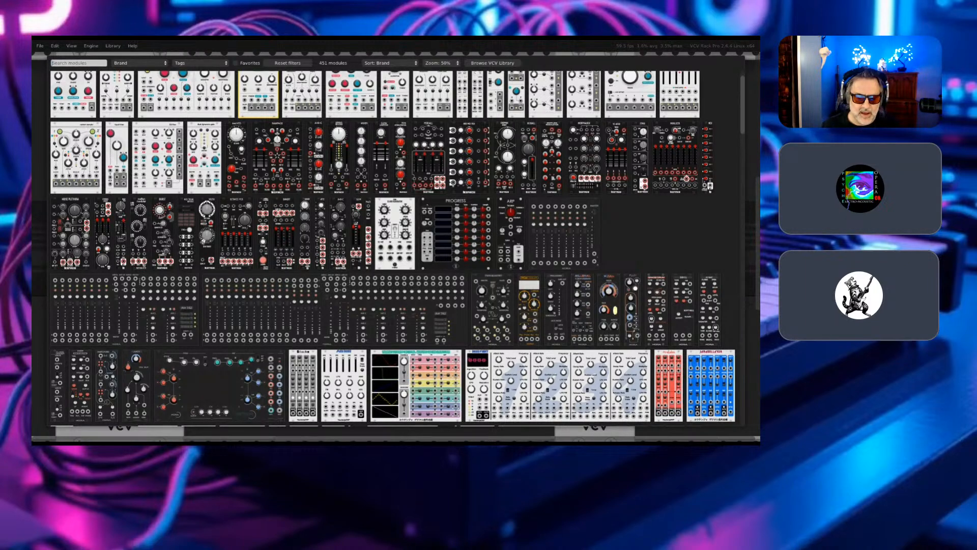
{"action": "scroll", "coordinate": [392, 250], "scroll_direction": "up", "scroll_amount": 1}
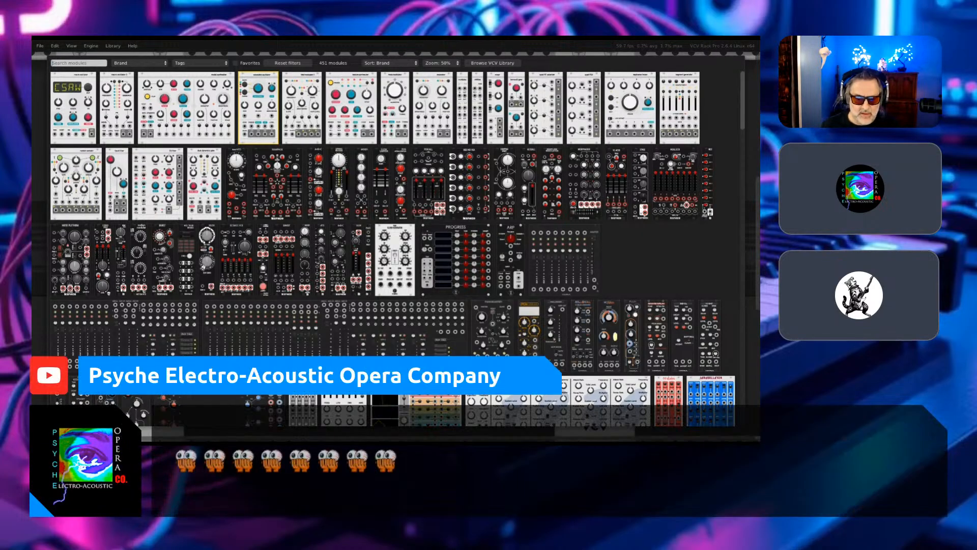
{"action": "left_click", "coordinate": [139, 63]}
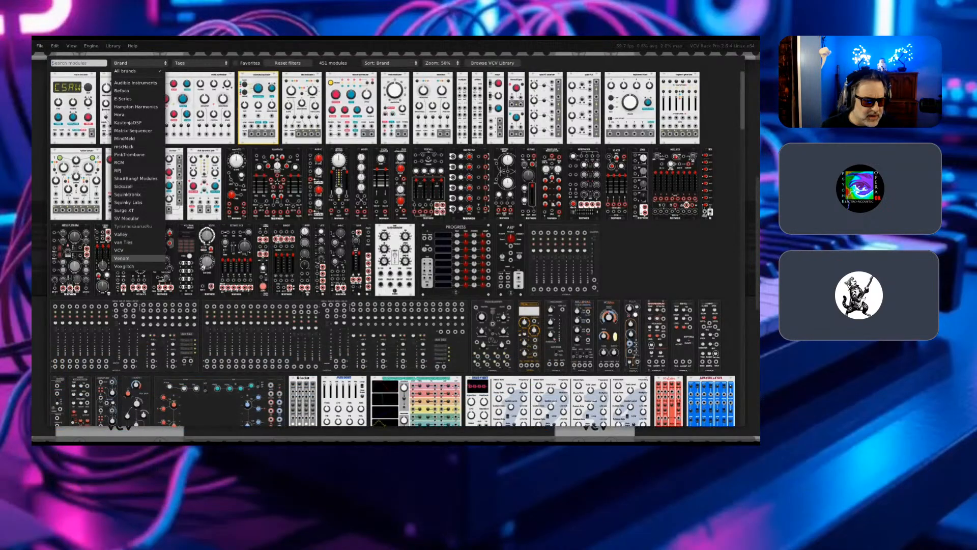
{"action": "left_click", "coordinate": [122, 250]}
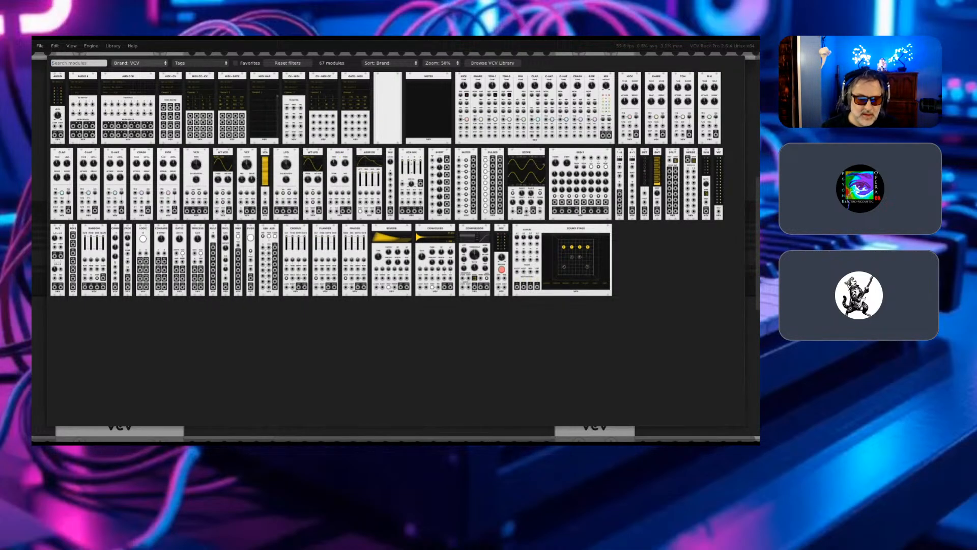
- Change the brand filter to Hora and add its eight-channel mixer with master fader between MIDI-CV and Audio
{"action": "left_click", "coordinate": [139, 64]}
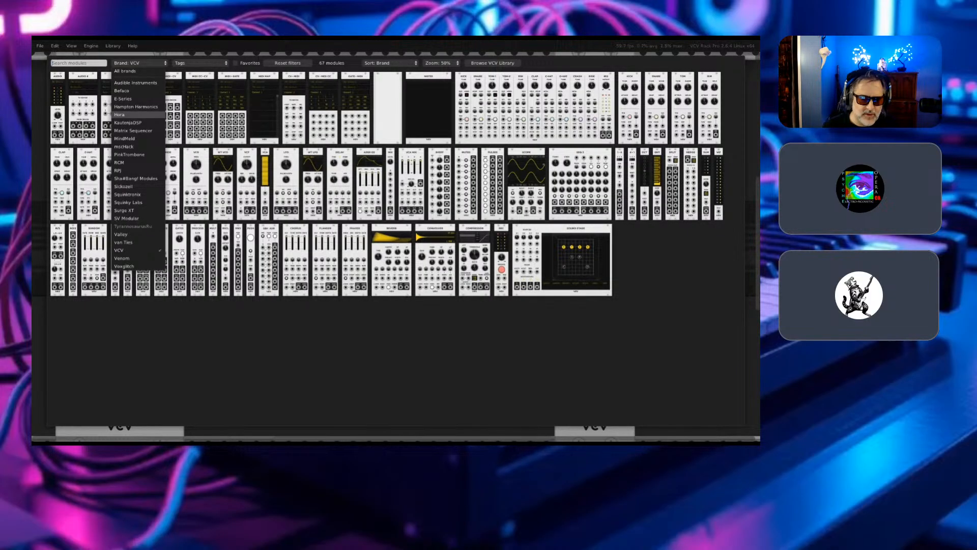
{"action": "left_click", "coordinate": [122, 114]}
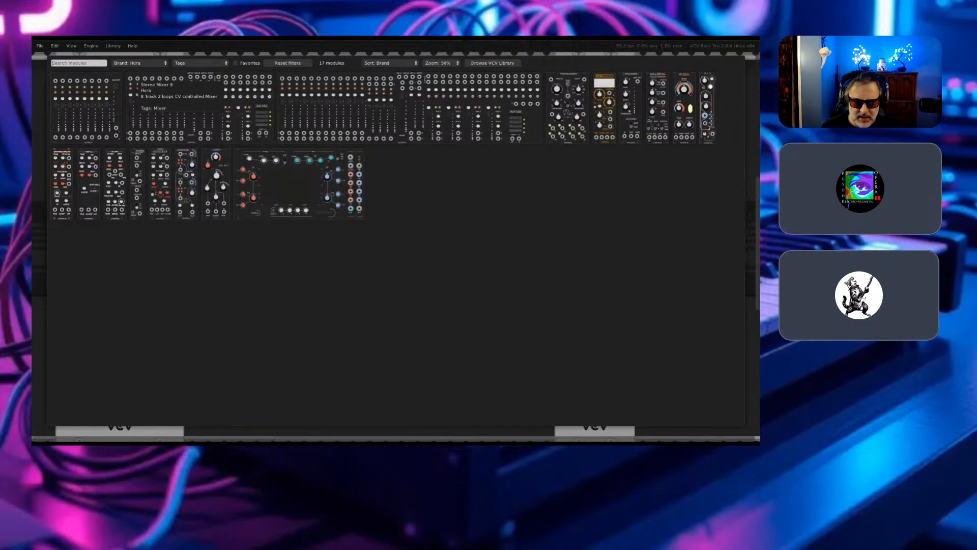
{"action": "left_click", "coordinate": [61, 90]}
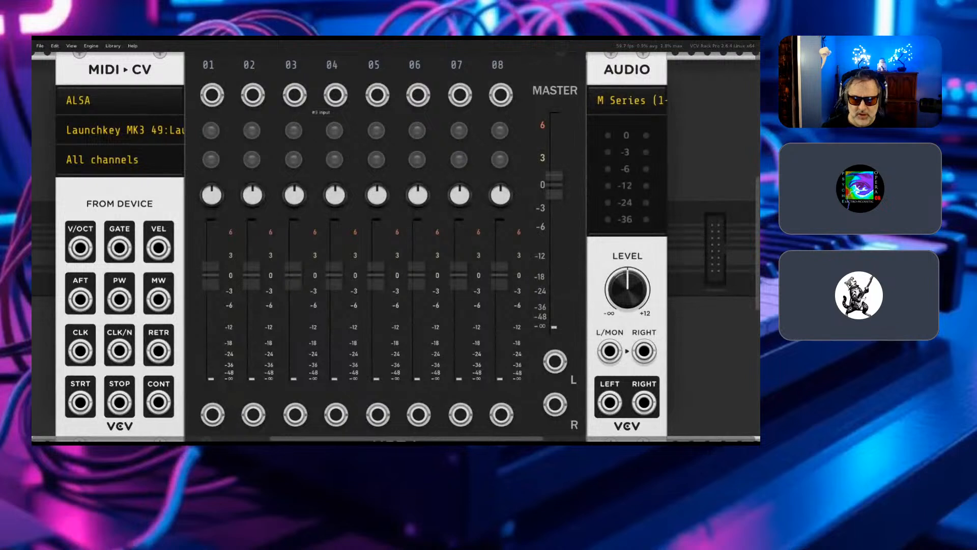
- Move the Audio module and the Hora mixer farther from MIDI-CV, leaving gaps on both sides of the mixer
{"action": "left_click_drag", "start_coordinate": [630, 61], "coordinate": [695, 61]}
{"action": "left_click_drag", "start_coordinate": [433, 57], "coordinate": [483, 231]}
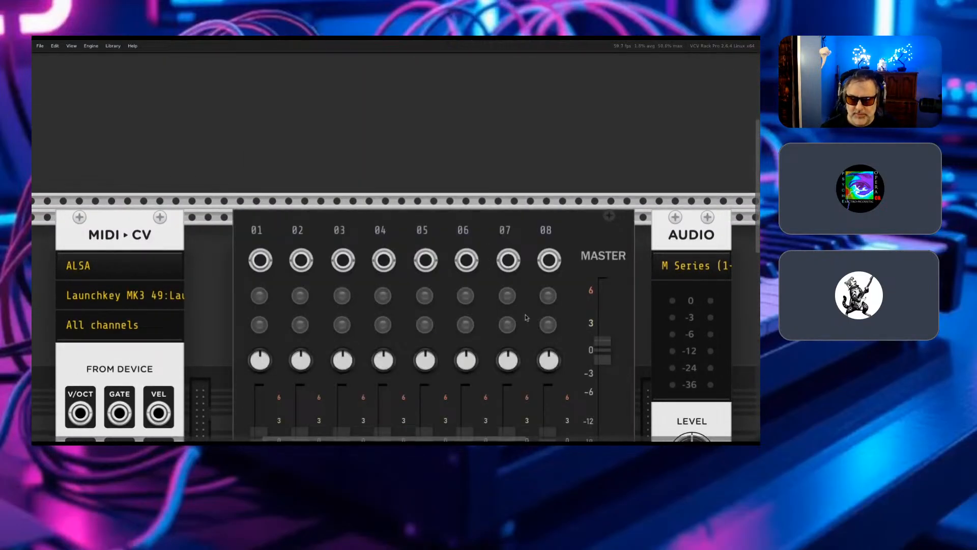
{"action": "scroll", "coordinate": [526, 313], "scroll_direction": "down", "scroll_amount": 3}
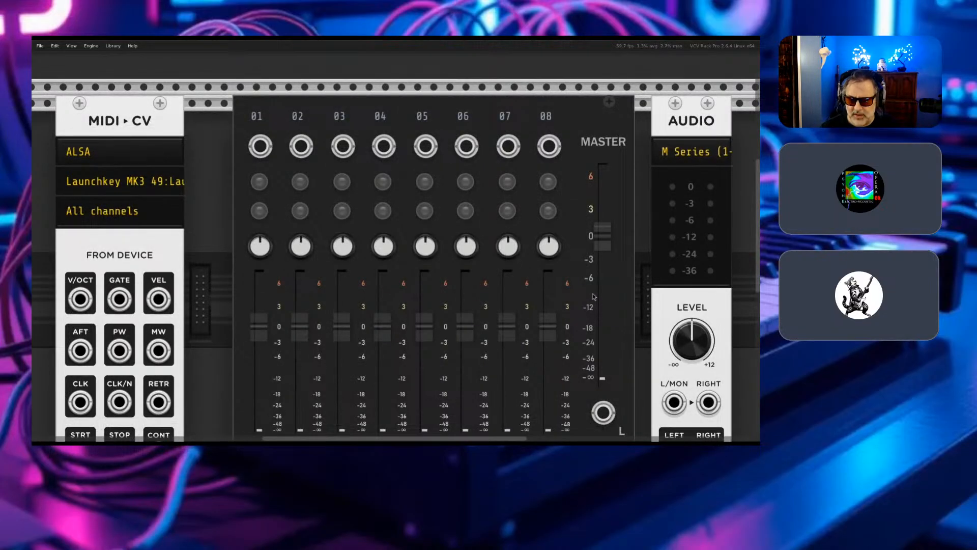
{"action": "scroll", "coordinate": [616, 397], "scroll_direction": "down", "scroll_amount": 4}
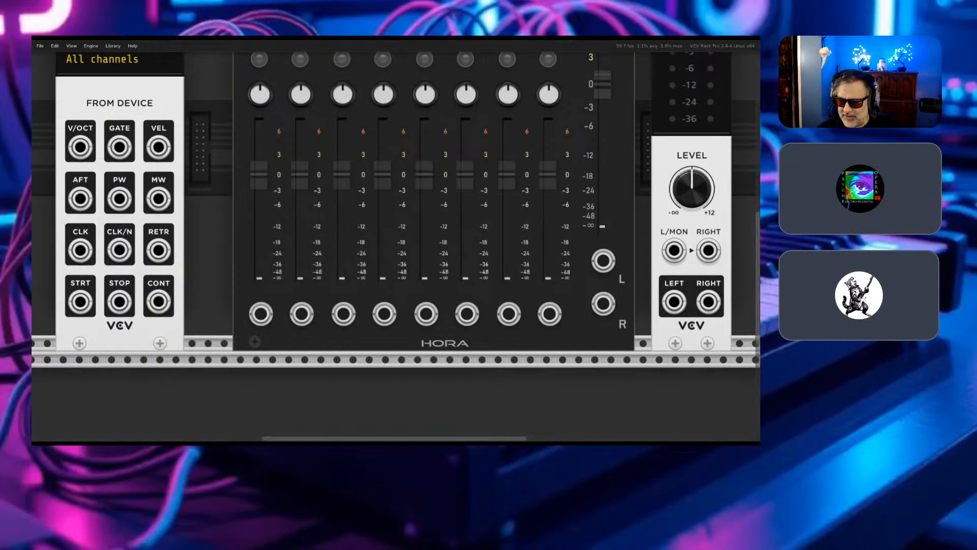
{"action": "scroll", "coordinate": [302, 155], "scroll_direction": "up", "scroll_amount": 3}
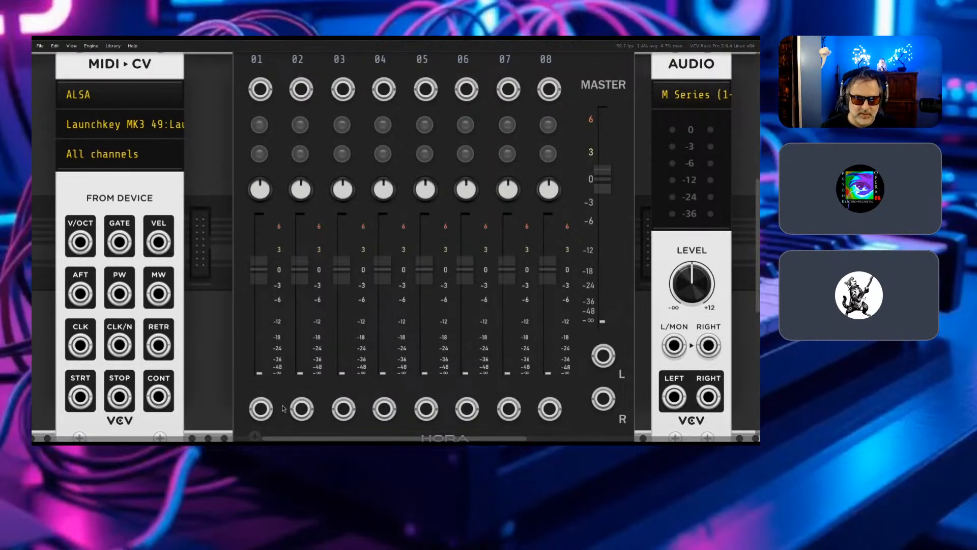
- Connect the mixer's master L and R outputs to the Audio module's L/MON and RIGHT inputs with new cables
{"action": "right_click", "coordinate": [602, 359]}
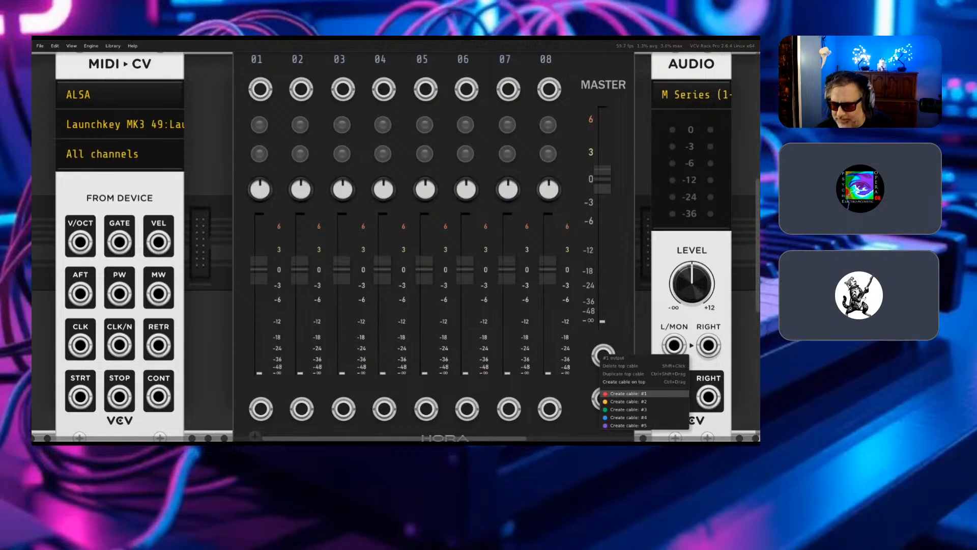
{"action": "left_click", "coordinate": [628, 393]}
{"action": "left_click", "coordinate": [674, 345]}
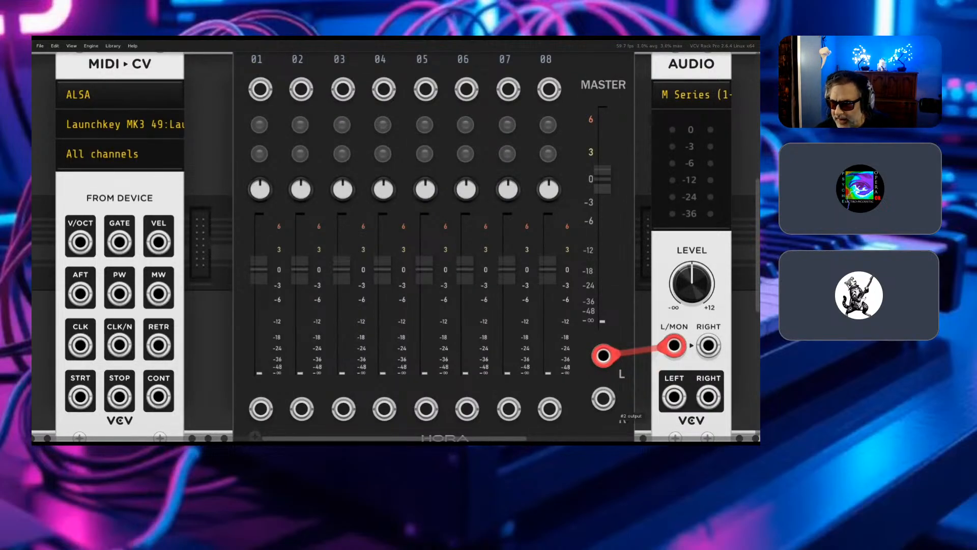
{"action": "right_click", "coordinate": [604, 400]}
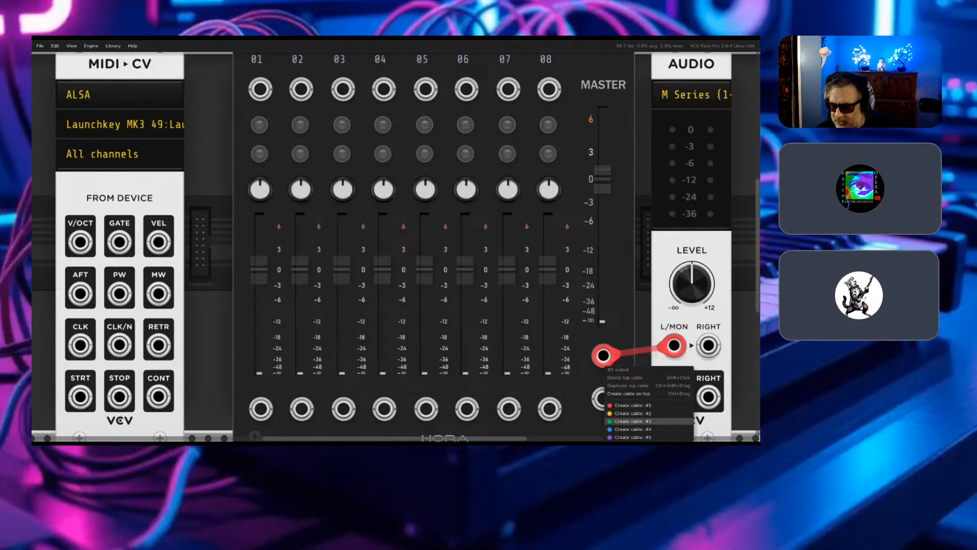
{"action": "left_click", "coordinate": [631, 405]}
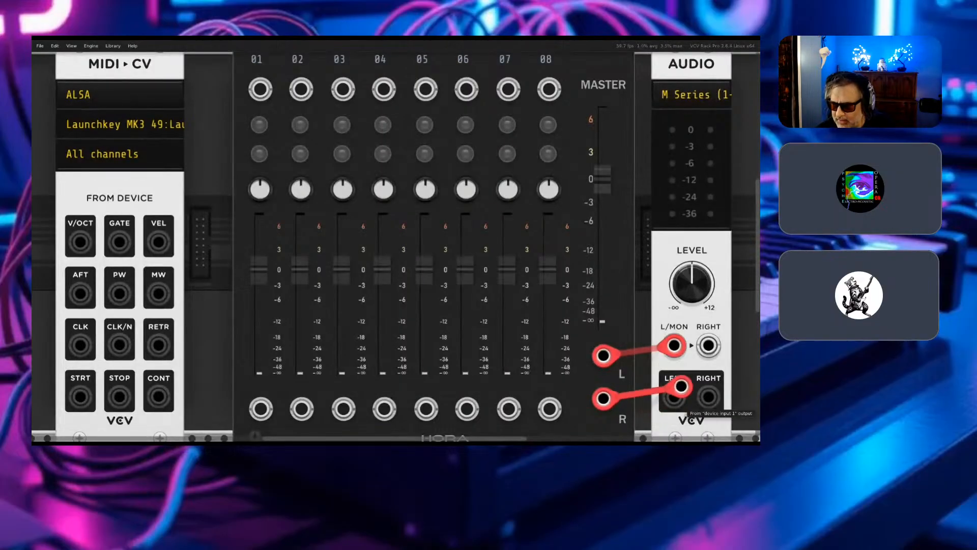
{"action": "left_click", "coordinate": [708, 345]}
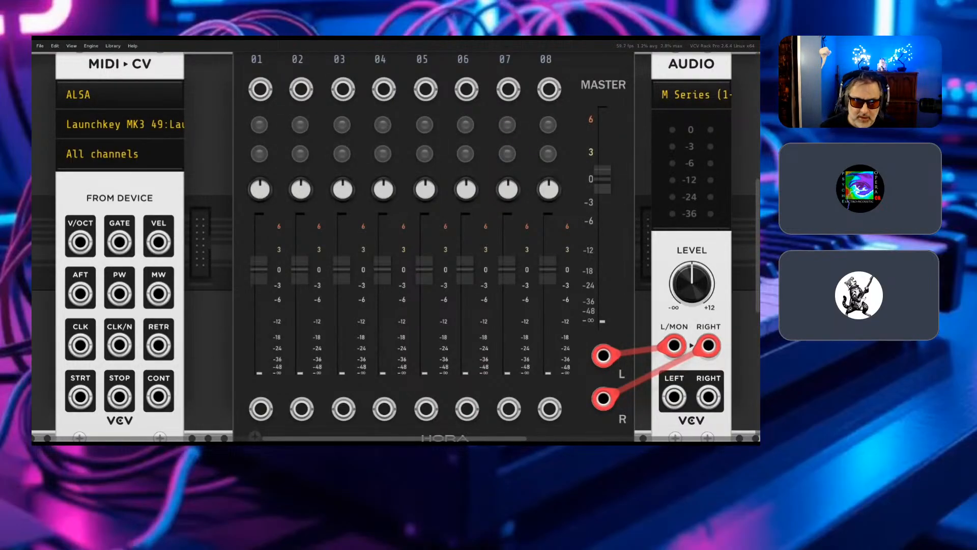
{"action": "right_click", "coordinate": [170, 294]}
{"action": "mouse_move", "coordinate": [184, 313]}
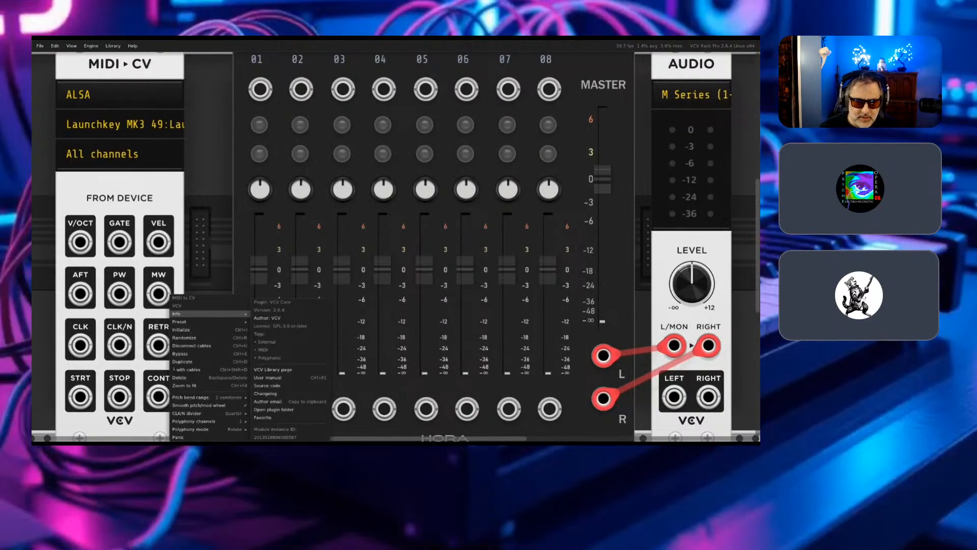
{"action": "left_click", "coordinate": [207, 270]}
- Browse the Audible Instruments modules, search for audio modules across all brands, and close the browser without adding one
{"action": "right_click", "coordinate": [208, 269]}
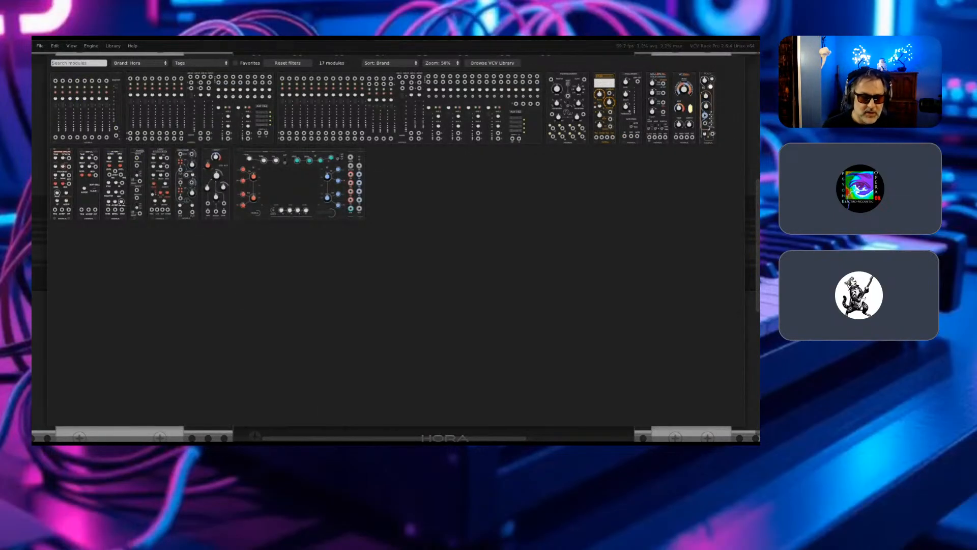
{"action": "left_click", "coordinate": [140, 63]}
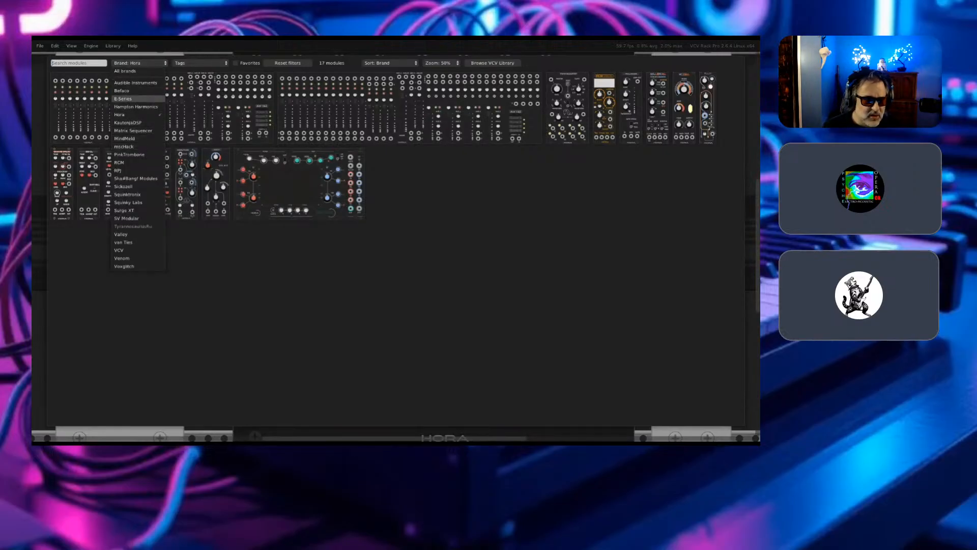
{"action": "left_click", "coordinate": [135, 82]}
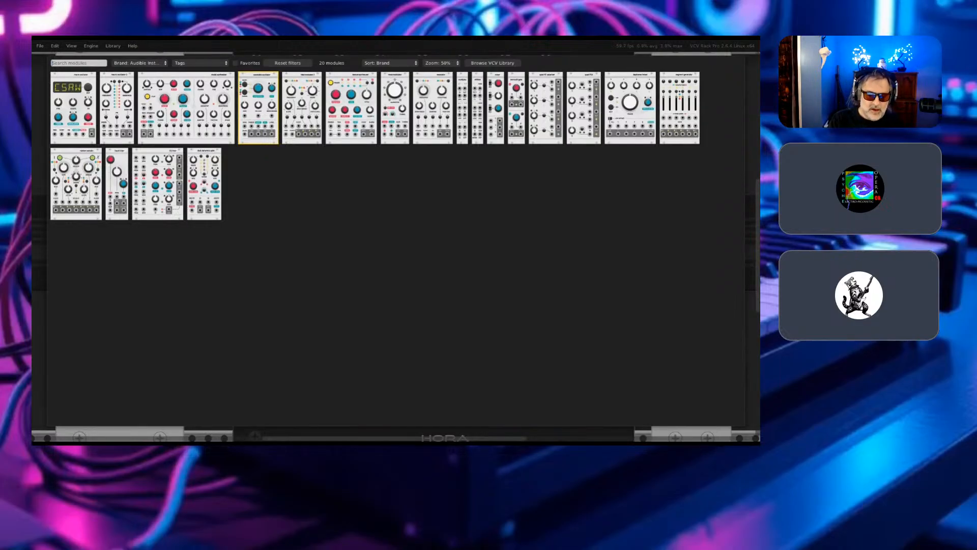
{"action": "type", "text": "audio"}
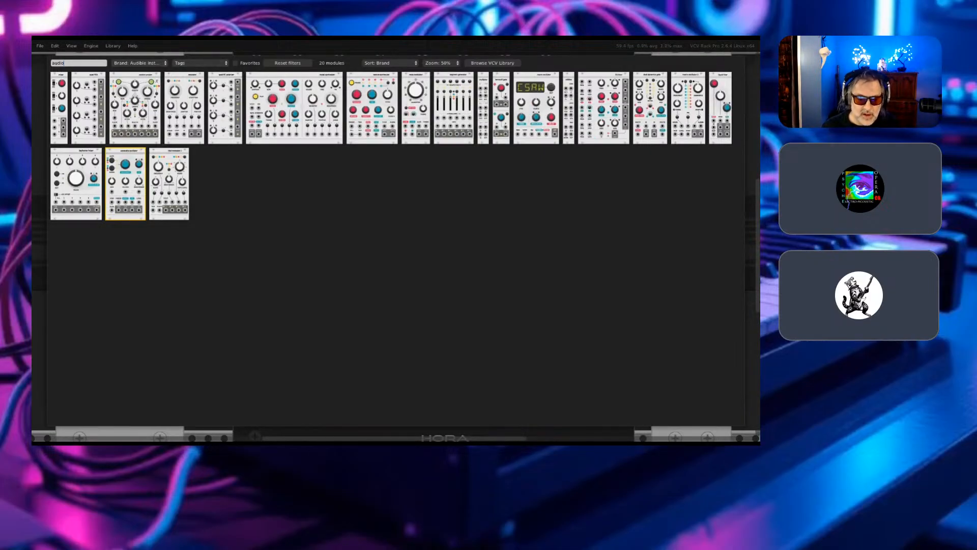
{"action": "left_click", "coordinate": [139, 63]}
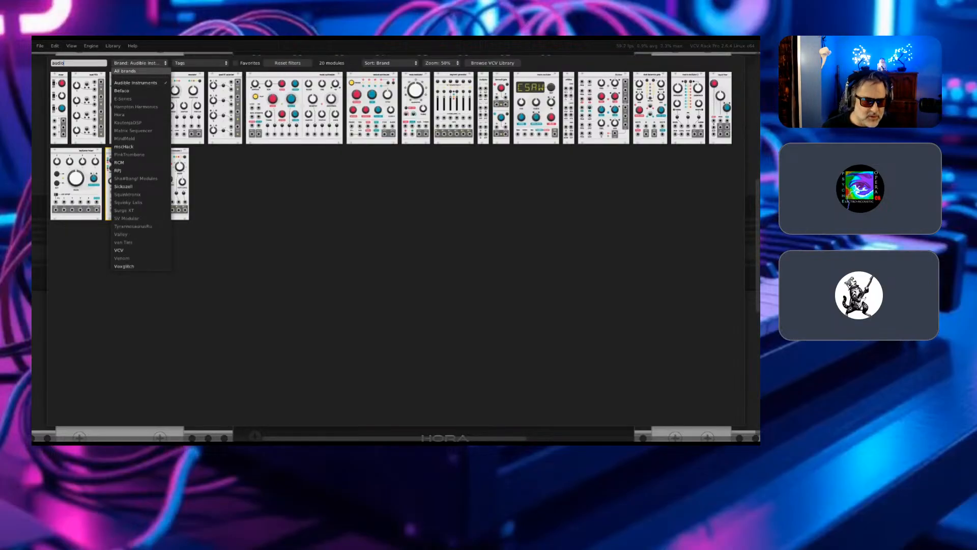
{"action": "left_click", "coordinate": [125, 71]}
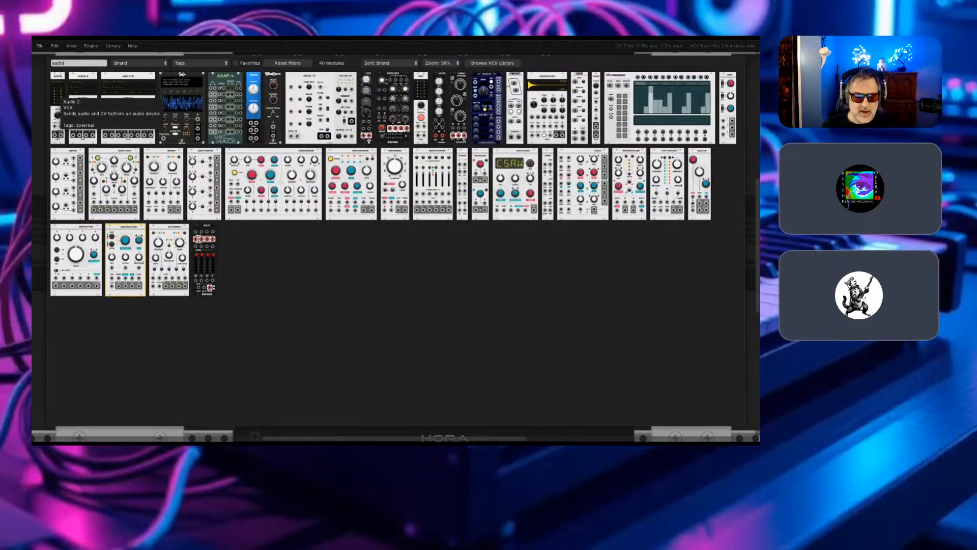
{"action": "key", "text": "Escape"}
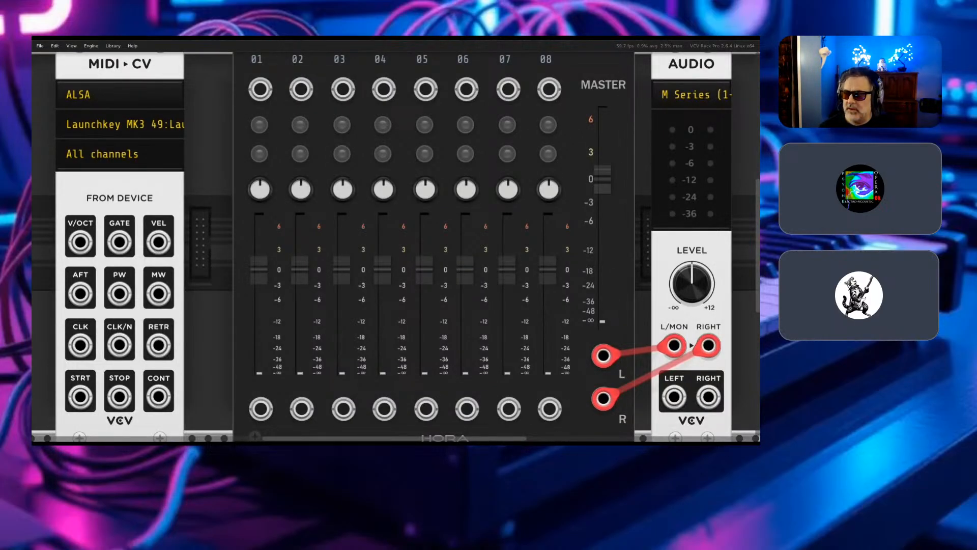
- Examine the Audio module's driver, device, sample rate and block size options without changing them
{"action": "left_click", "coordinate": [696, 92]}
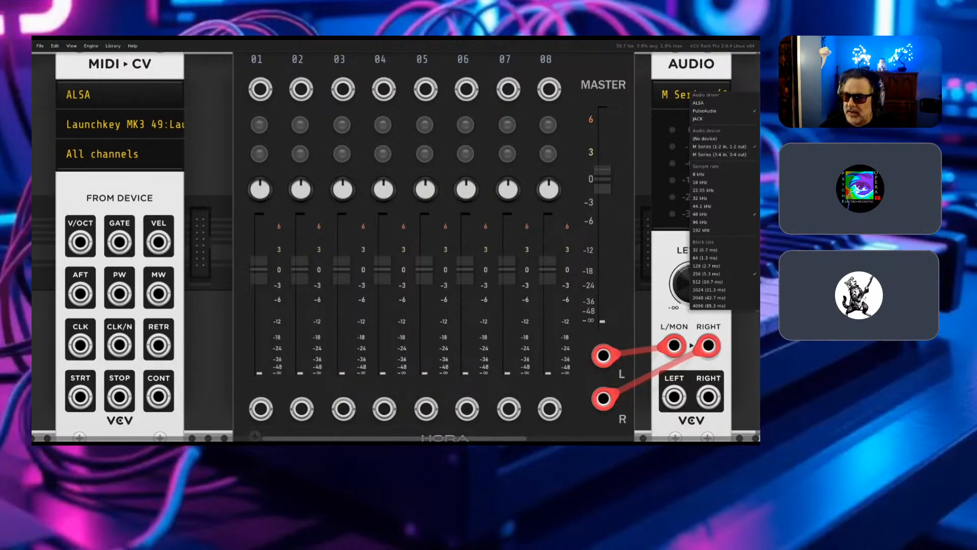
{"action": "left_click", "coordinate": [673, 158]}
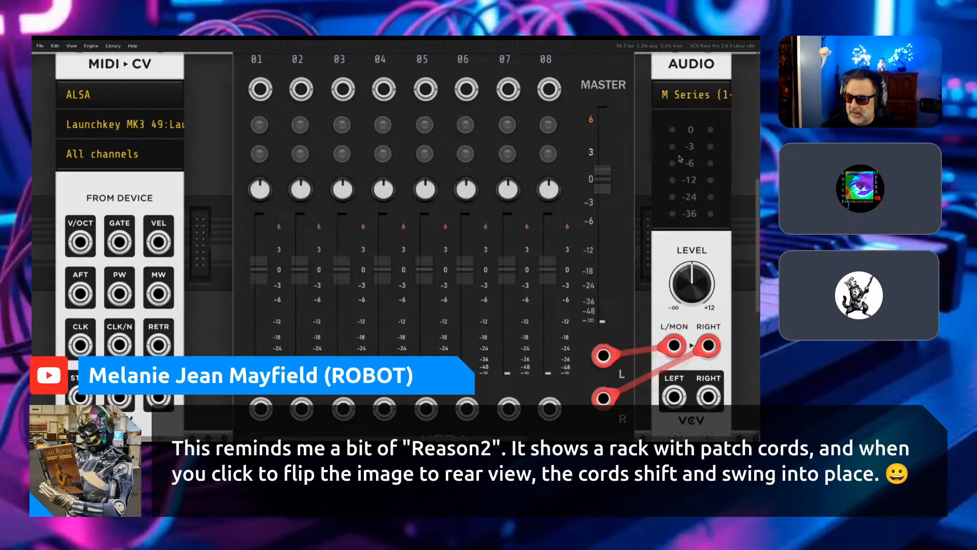
{"action": "left_click", "coordinate": [682, 96]}
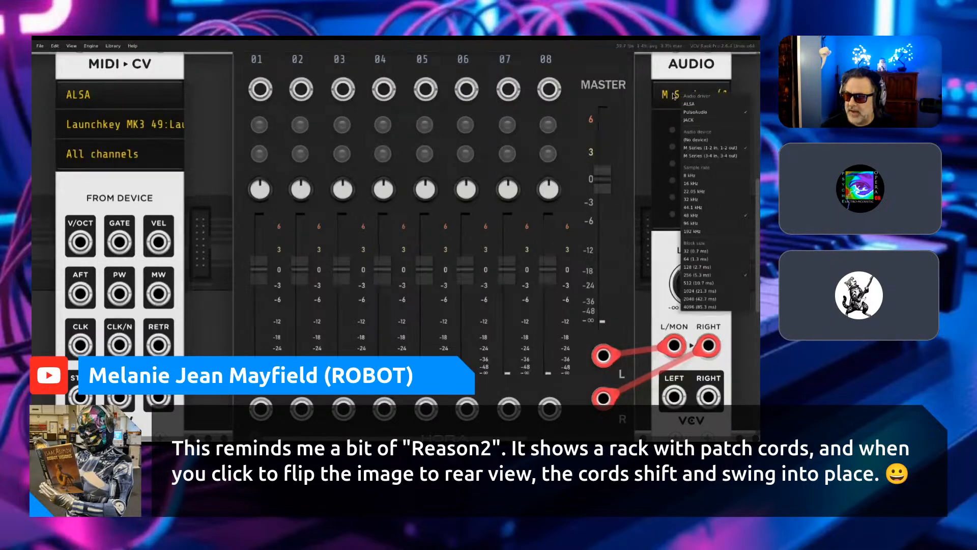
{"action": "left_click", "coordinate": [664, 79]}
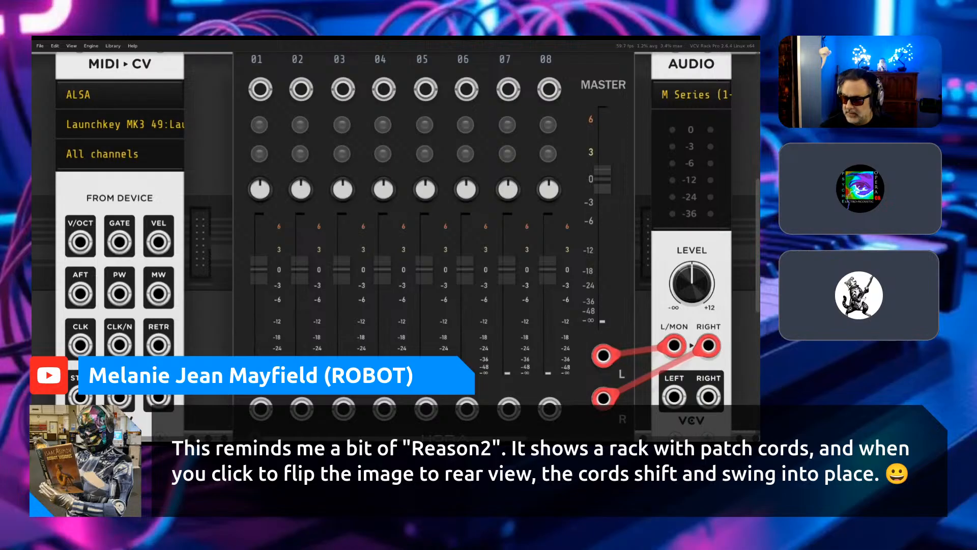
- Shift the cabled Audio module toward and away from the mixer, and place the mixer directly against it
{"action": "left_click_drag", "start_coordinate": [664, 74], "coordinate": [648, 74]}
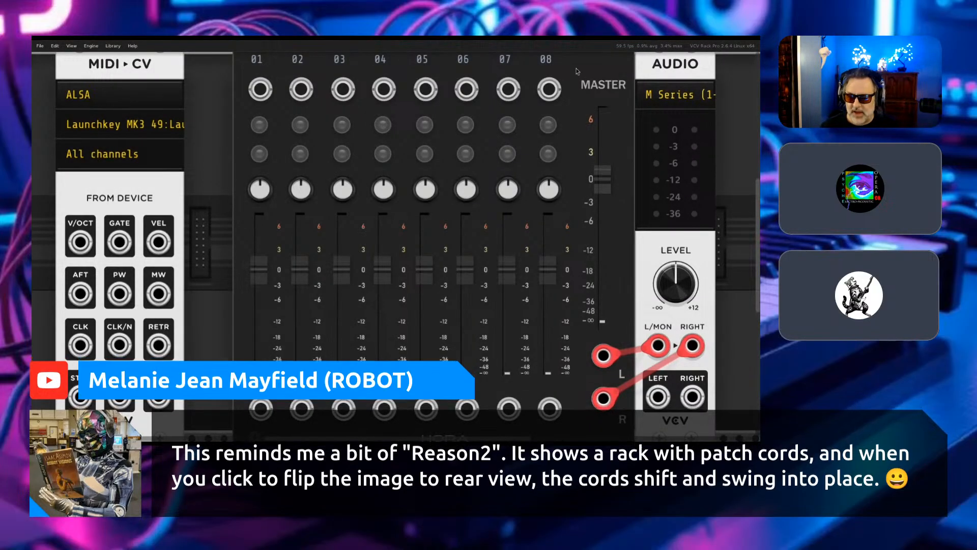
{"action": "left_click_drag", "start_coordinate": [657, 63], "coordinate": [694, 64]}
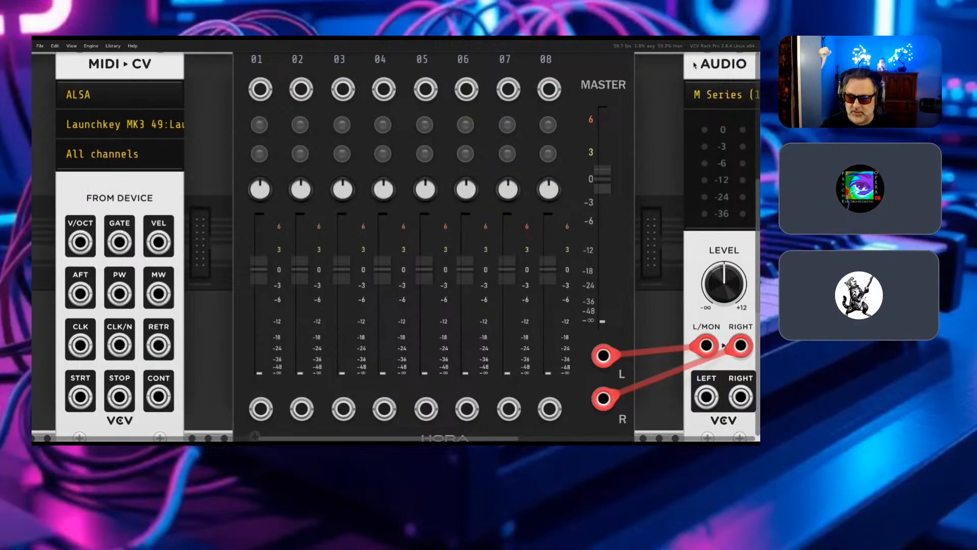
{"action": "key", "text": "ctrl+minus"}
{"action": "left_click_drag", "start_coordinate": [387, 134], "coordinate": [464, 121]}
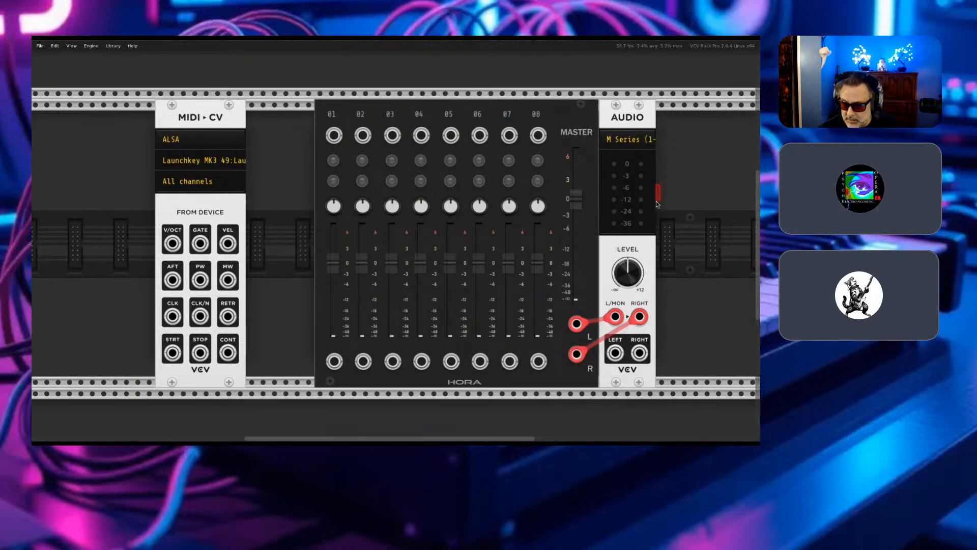
- Select the mixer and Audio modules together, move them farther from MIDI-CV, and deselect them
{"action": "left_click_drag", "start_coordinate": [697, 188], "coordinate": [479, 290]}
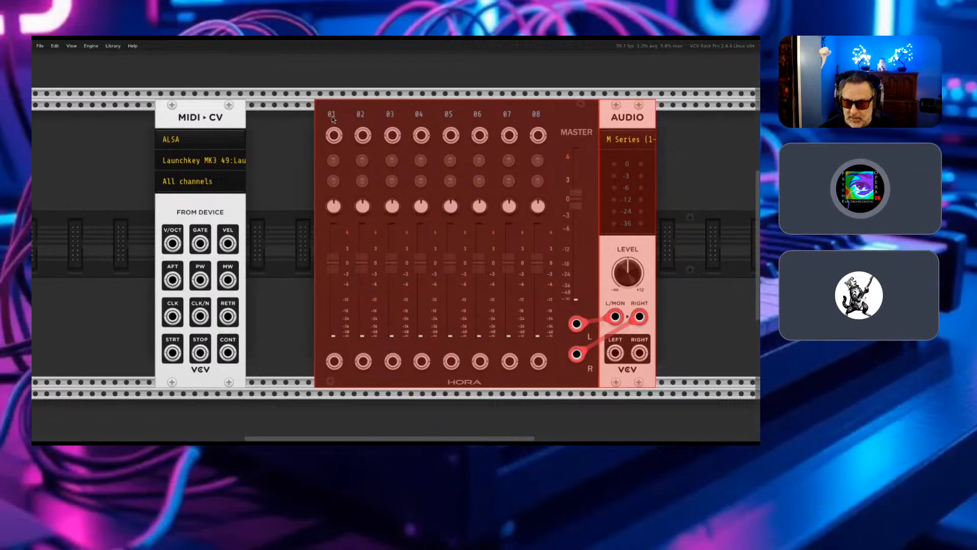
{"action": "left_click_drag", "start_coordinate": [326, 119], "coordinate": [358, 118]}
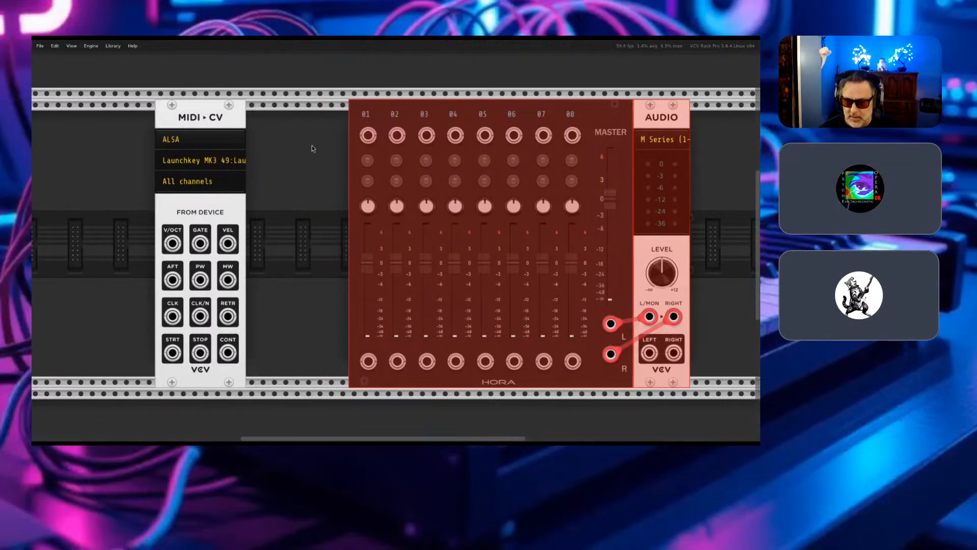
{"action": "left_click", "coordinate": [296, 166]}
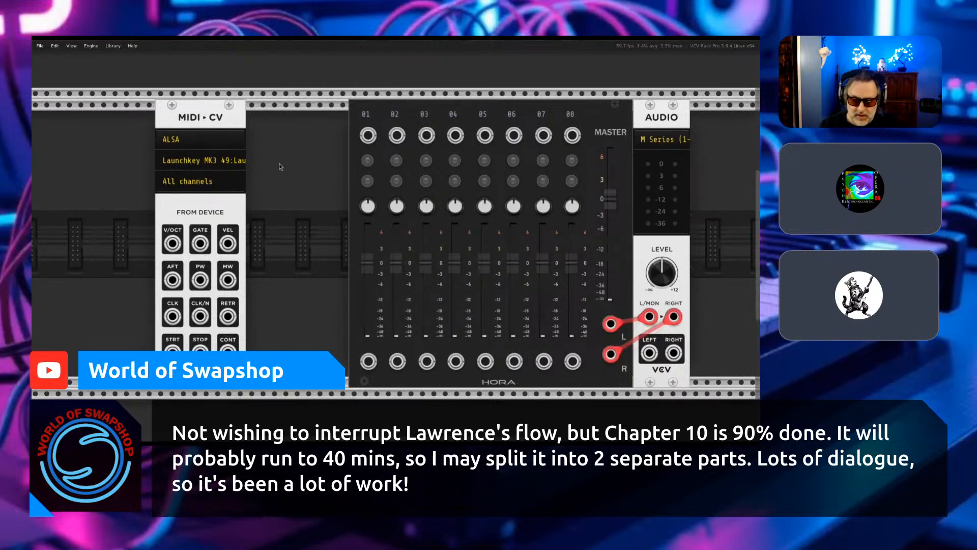
- Clear the search text in the module browser and close the browser
{"action": "right_click", "coordinate": [279, 164]}
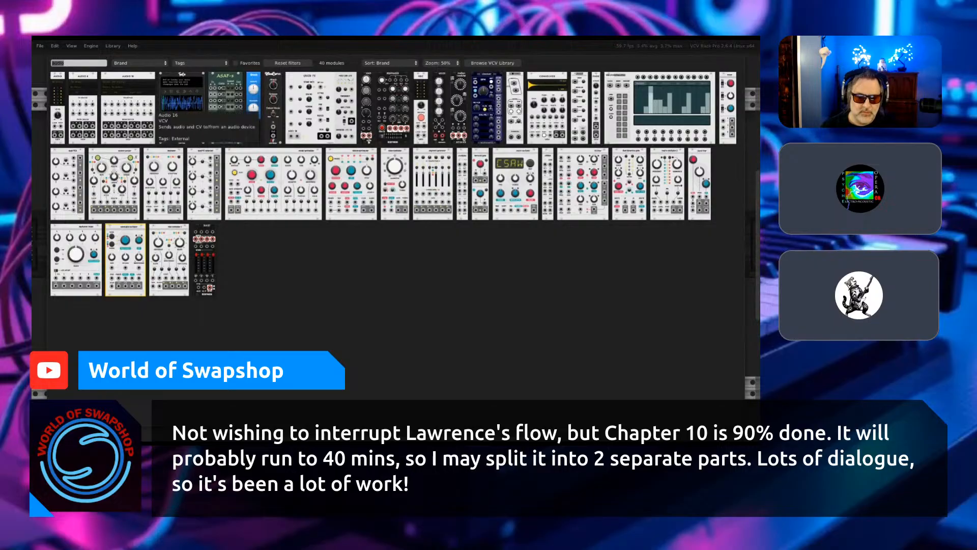
{"action": "key", "text": "BackSpace"}
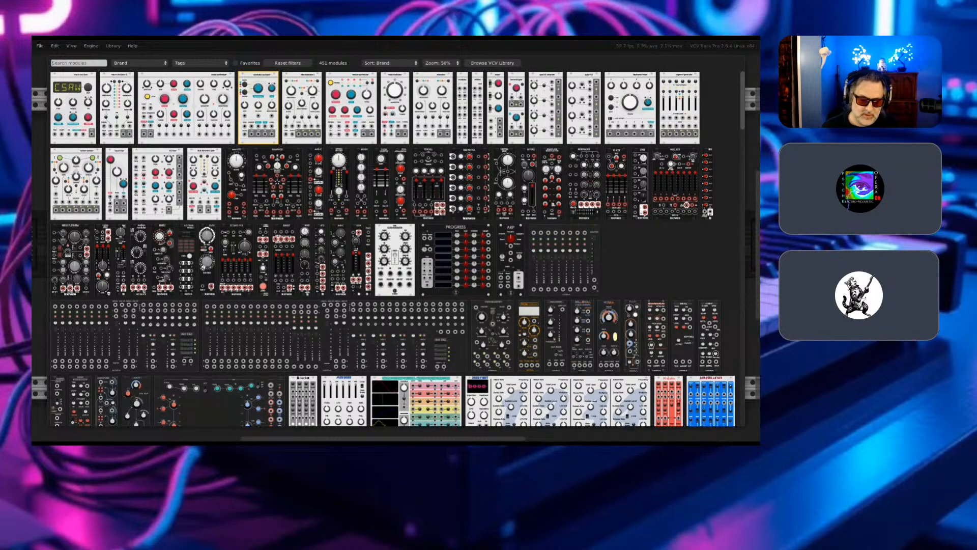
{"action": "key", "text": "Escape"}
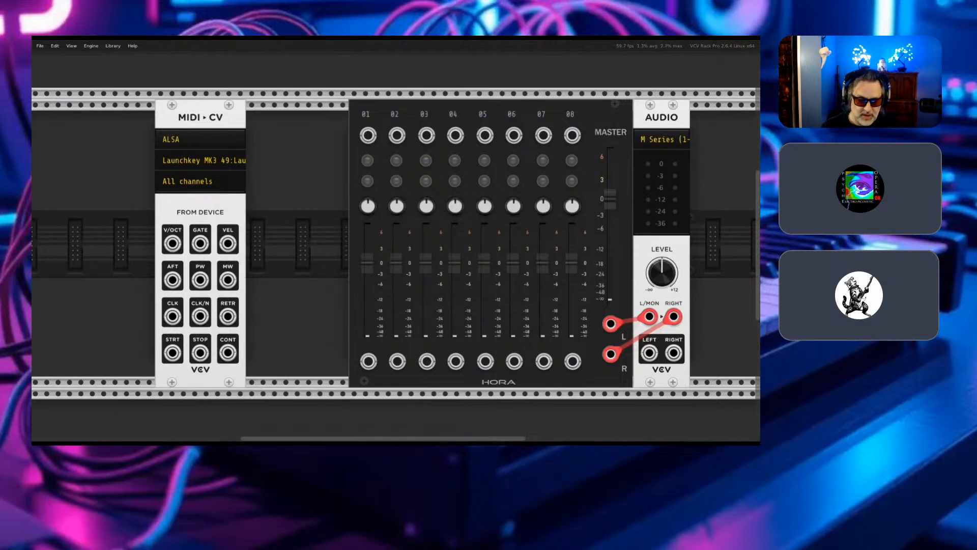
- Open the module browser and look through the whole collection of installed modules, ending back at its beginning
{"action": "key", "text": "Return"}
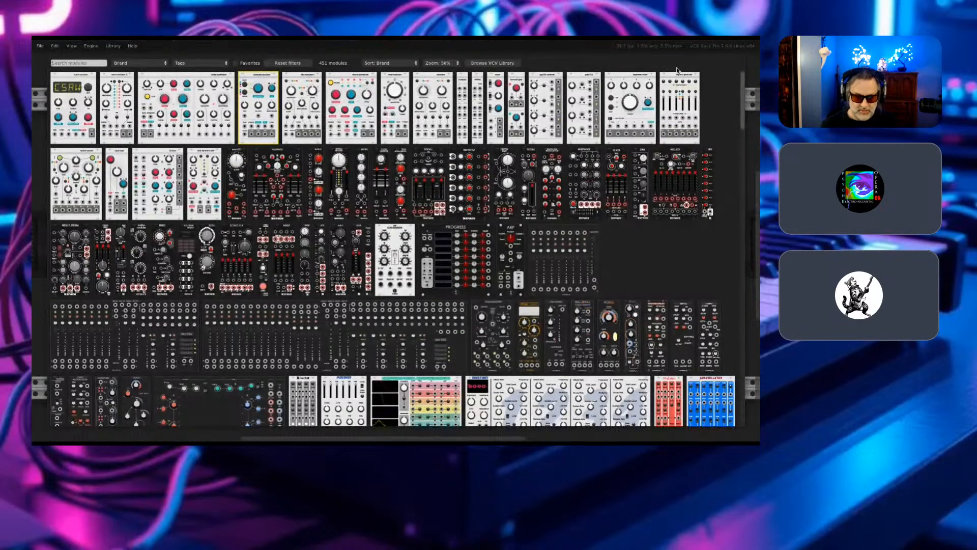
{"action": "scroll", "coordinate": [345, 279], "scroll_direction": "down", "scroll_amount": 5}
{"action": "scroll", "coordinate": [344, 279], "scroll_direction": "down", "scroll_amount": 15}
{"action": "scroll", "coordinate": [345, 279], "scroll_direction": "down", "scroll_amount": 15}
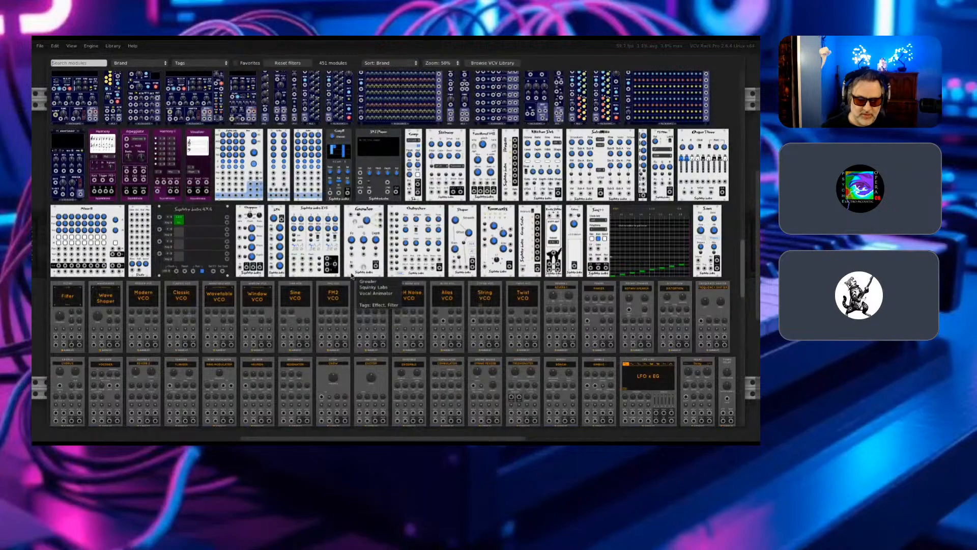
{"action": "scroll", "coordinate": [351, 276], "scroll_direction": "down", "scroll_amount": 6}
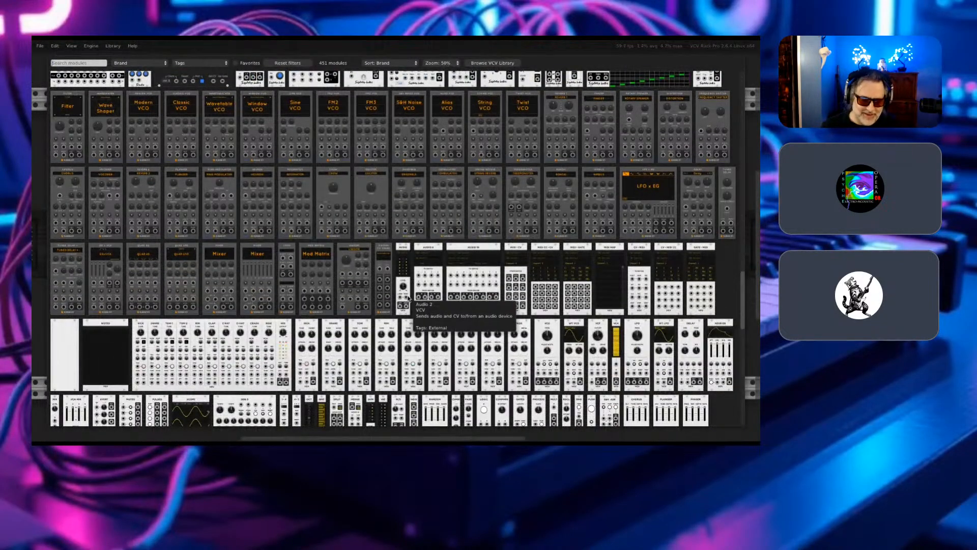
{"action": "scroll", "coordinate": [408, 298], "scroll_direction": "up", "scroll_amount": 3}
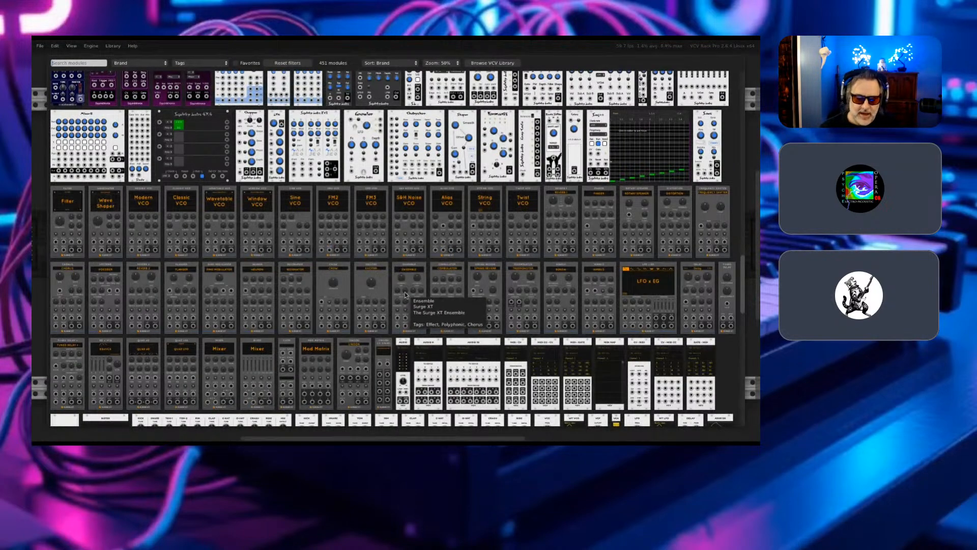
{"action": "scroll", "coordinate": [406, 294], "scroll_direction": "up", "scroll_amount": 10}
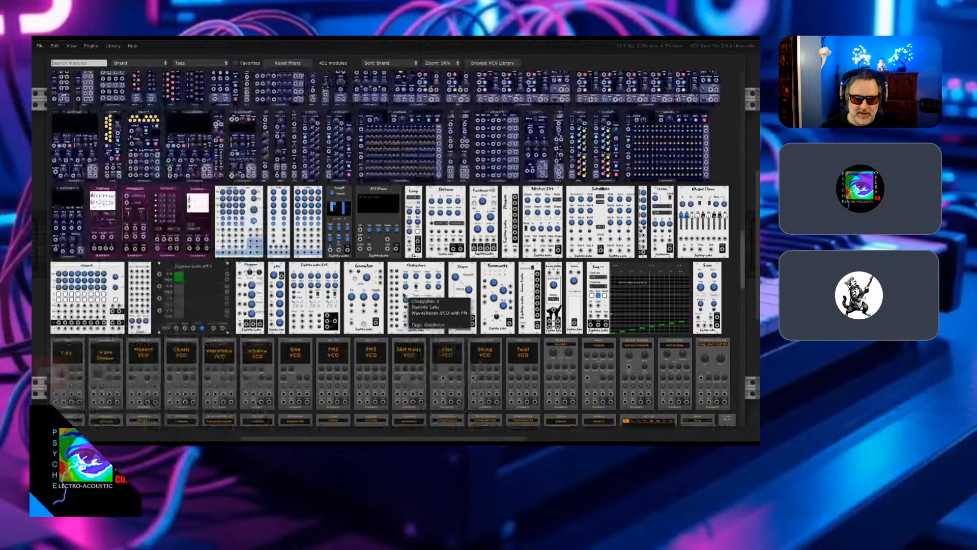
{"action": "scroll", "coordinate": [405, 294], "scroll_direction": "up", "scroll_amount": 5}
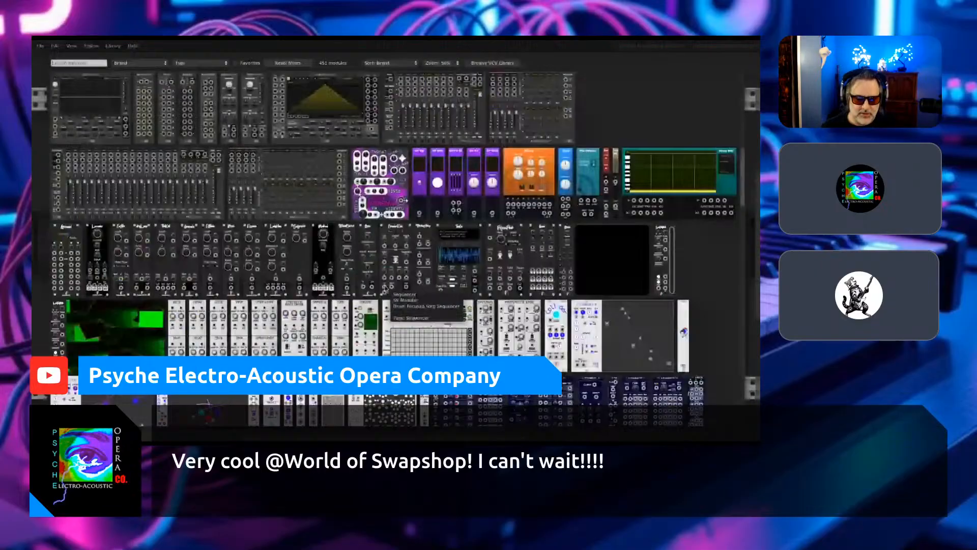
{"action": "scroll", "coordinate": [385, 289], "scroll_direction": "up", "scroll_amount": 15}
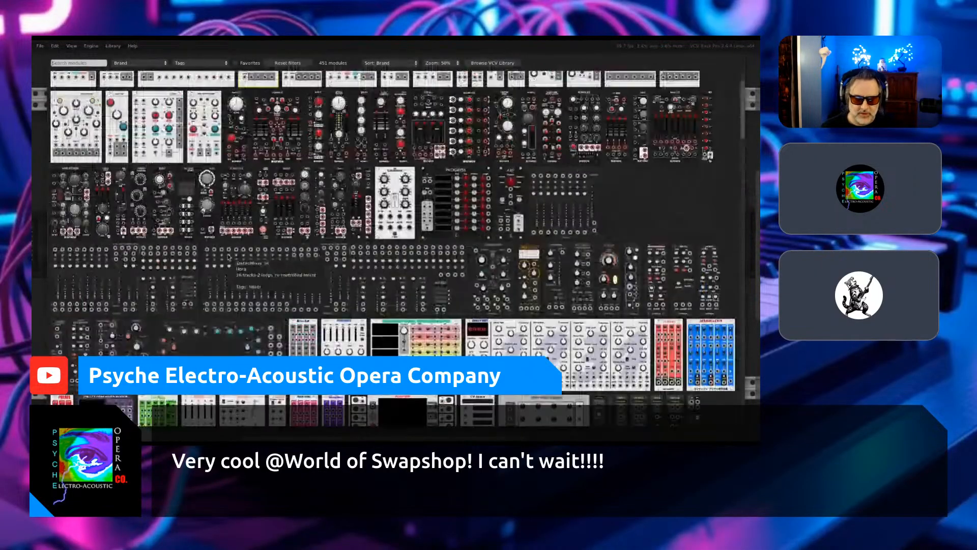
{"action": "scroll", "coordinate": [229, 257], "scroll_direction": "up", "scroll_amount": 2}
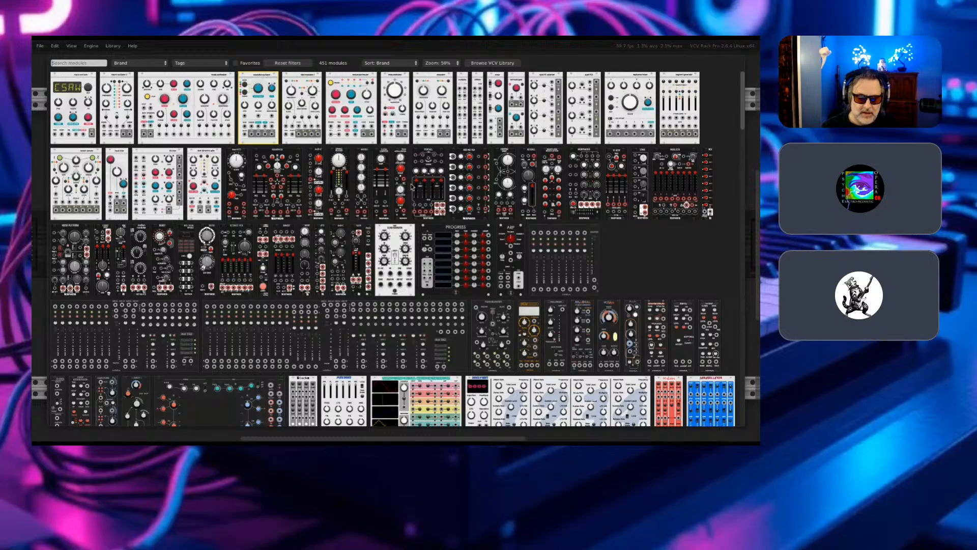
- Read the description of Befaco's Rampage module and close the module browser
{"action": "mouse_move", "coordinate": [413, 187]}
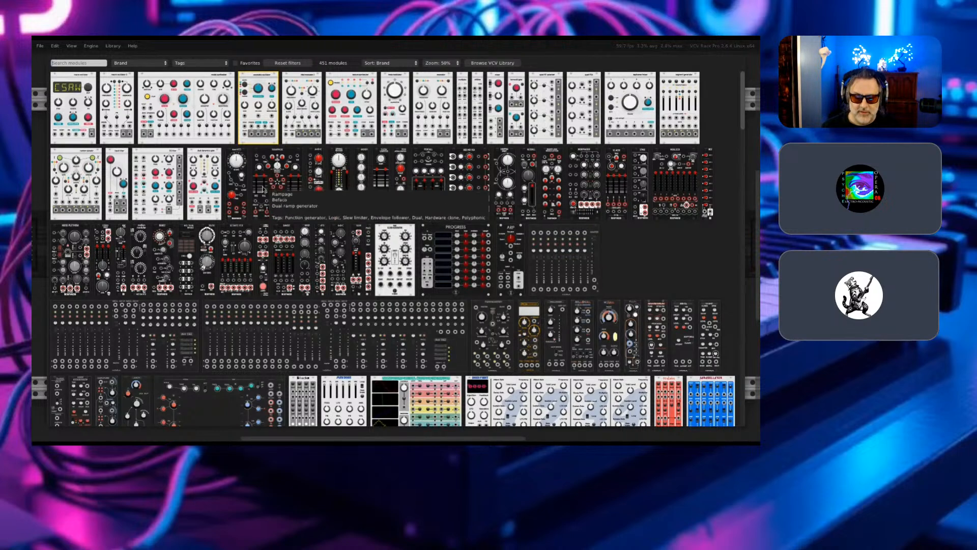
{"action": "mouse_move", "coordinate": [461, 159]}
{"action": "mouse_move", "coordinate": [259, 181]}
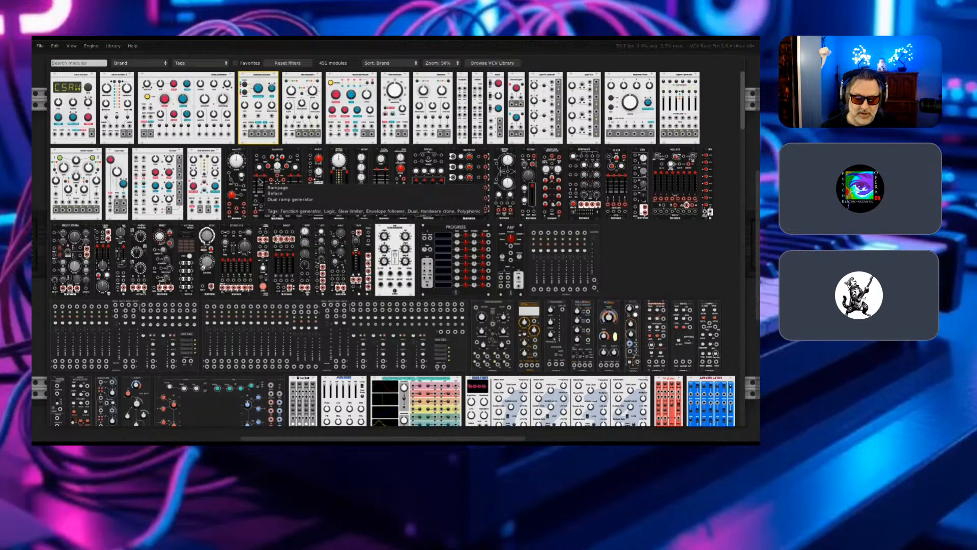
{"action": "key", "text": "Escape"}
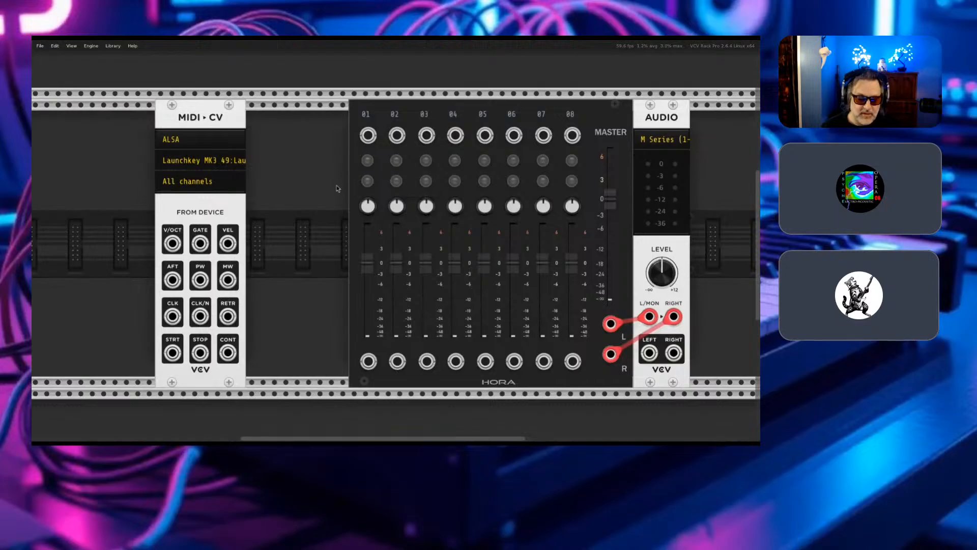
- Reopen the module browser and review the available tag filters without choosing one
{"action": "right_click", "coordinate": [321, 223]}
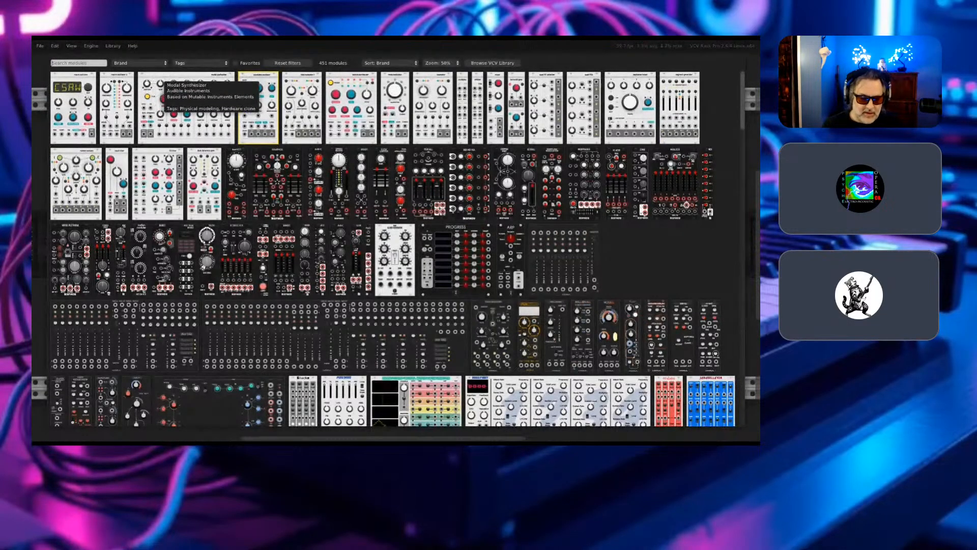
{"action": "left_click", "coordinate": [201, 63]}
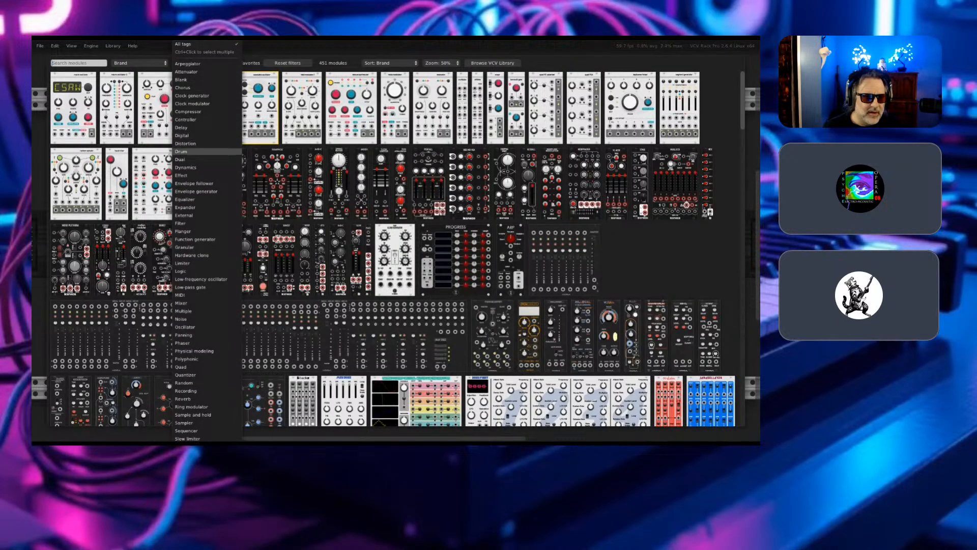
{"action": "scroll", "coordinate": [206, 173], "scroll_direction": "down", "scroll_amount": 3}
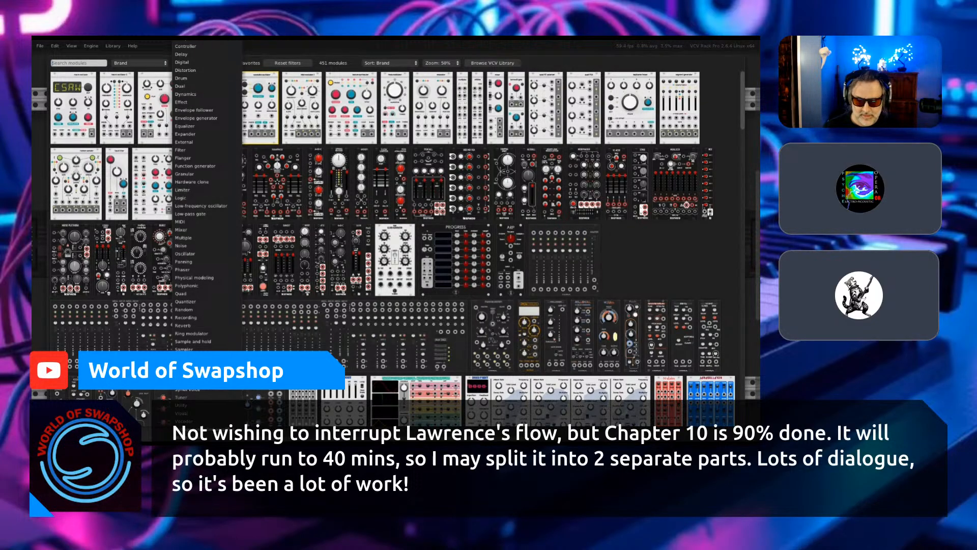
{"action": "left_click", "coordinate": [139, 63]}
- Filter the module browser by the brand RCM, and switch the brand filter to Hora
{"action": "left_click", "coordinate": [140, 63]}
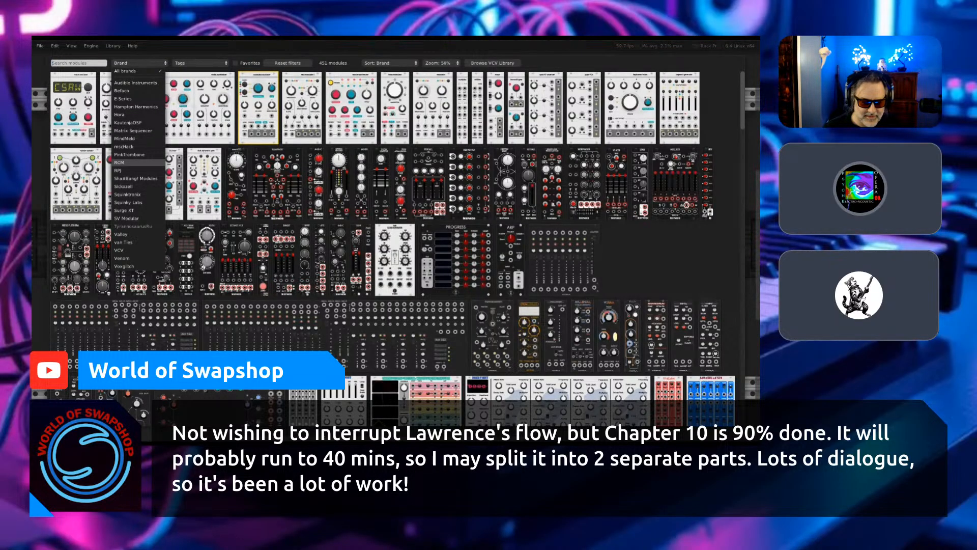
{"action": "left_click", "coordinate": [128, 162]}
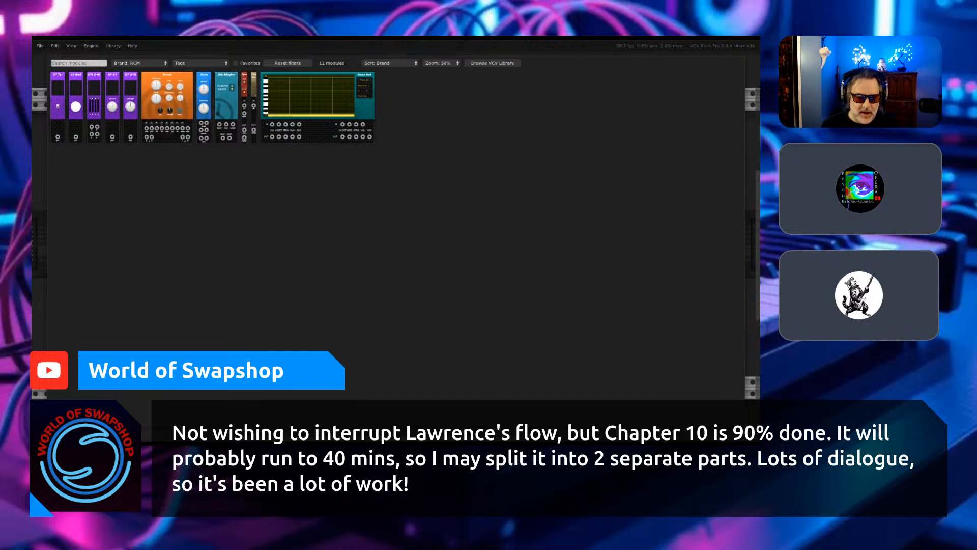
{"action": "left_click", "coordinate": [138, 63]}
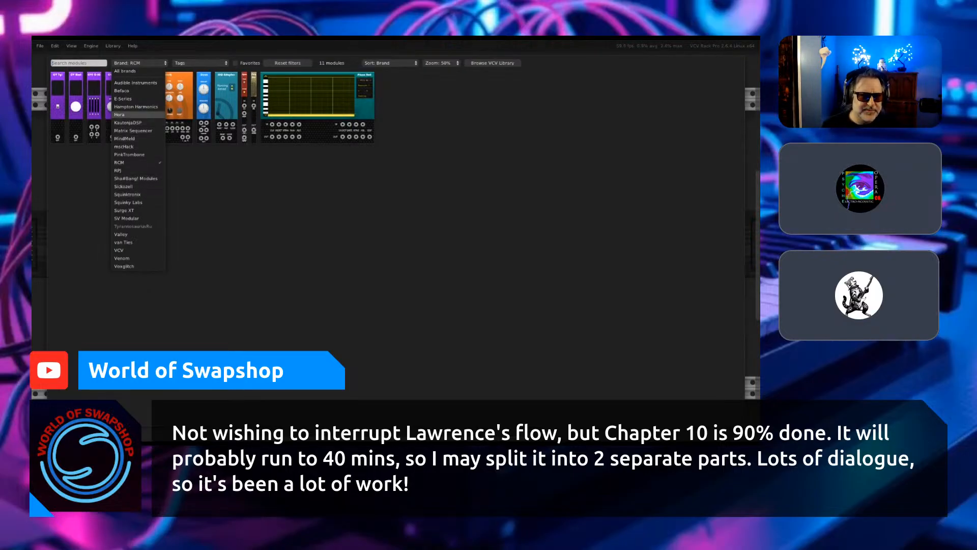
{"action": "left_click", "coordinate": [119, 114]}
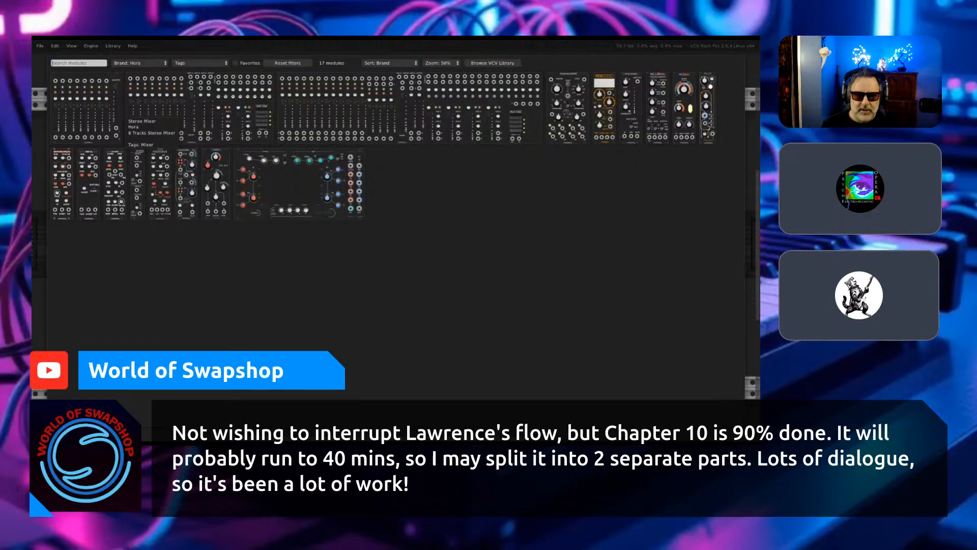
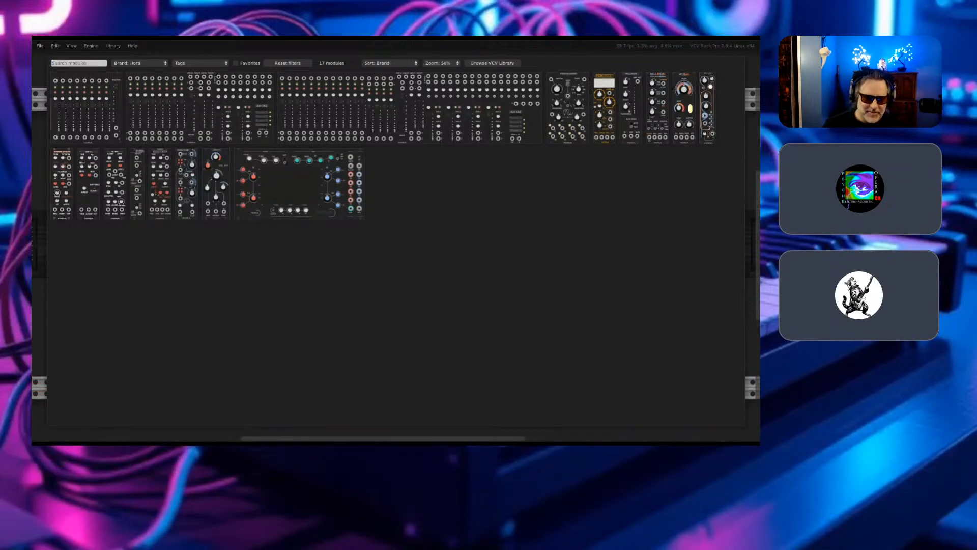
- Search the Hora modules for "bass" and add the Deep boosted bass drum to the rack
{"action": "type", "text": "bass"}
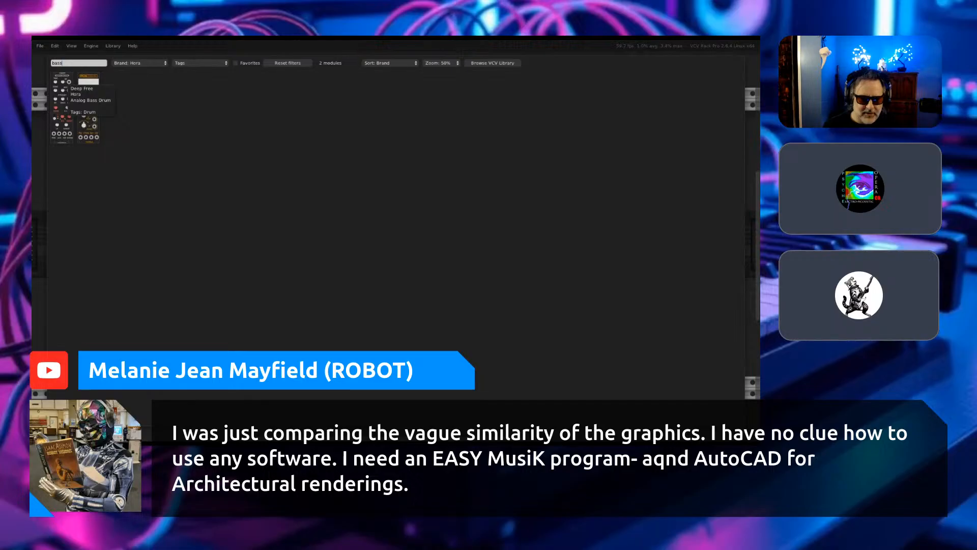
{"action": "left_click", "coordinate": [62, 82]}
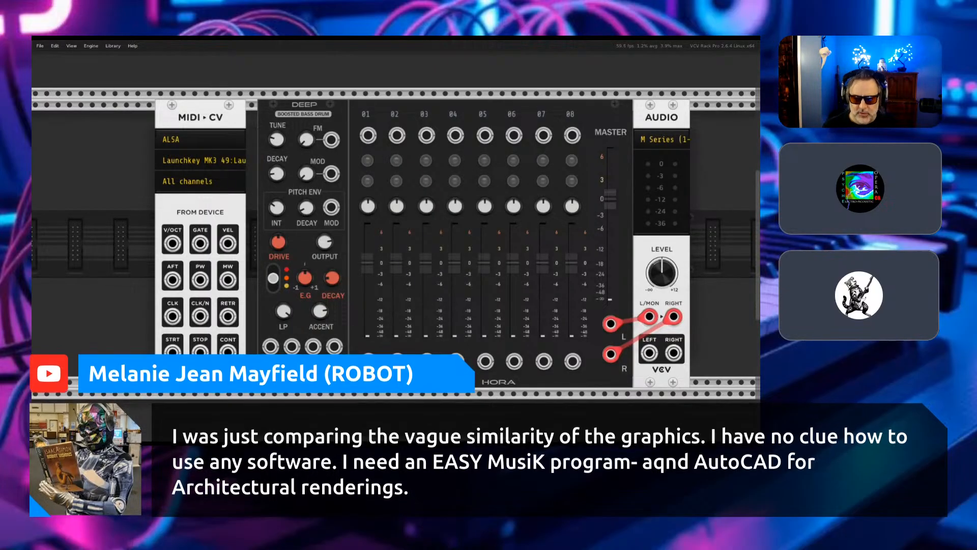
- Set the mode switch on the Deep bass drum module to its uppermost setting
{"action": "scroll", "coordinate": [396, 229], "scroll_direction": "down", "scroll_amount": 5}
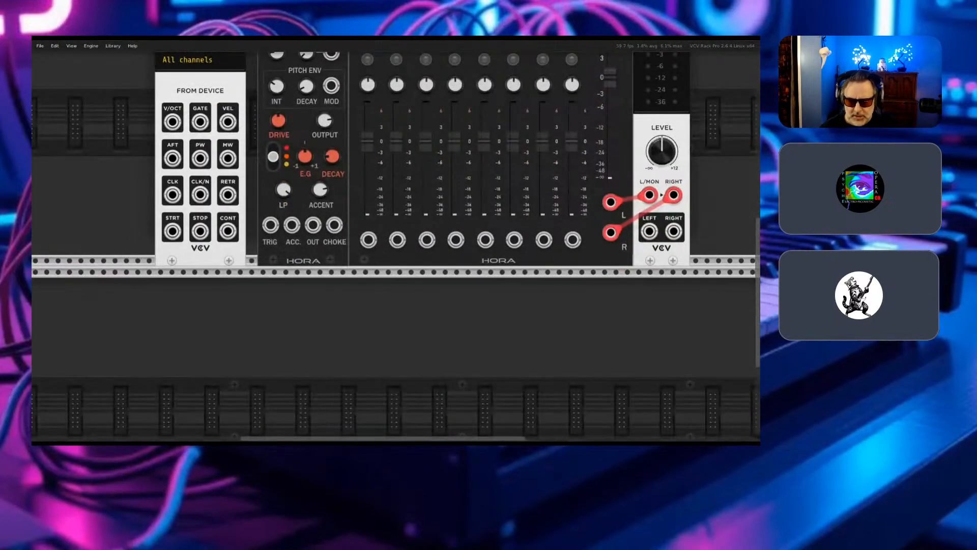
{"action": "scroll", "coordinate": [396, 244], "scroll_direction": "up", "scroll_amount": 3}
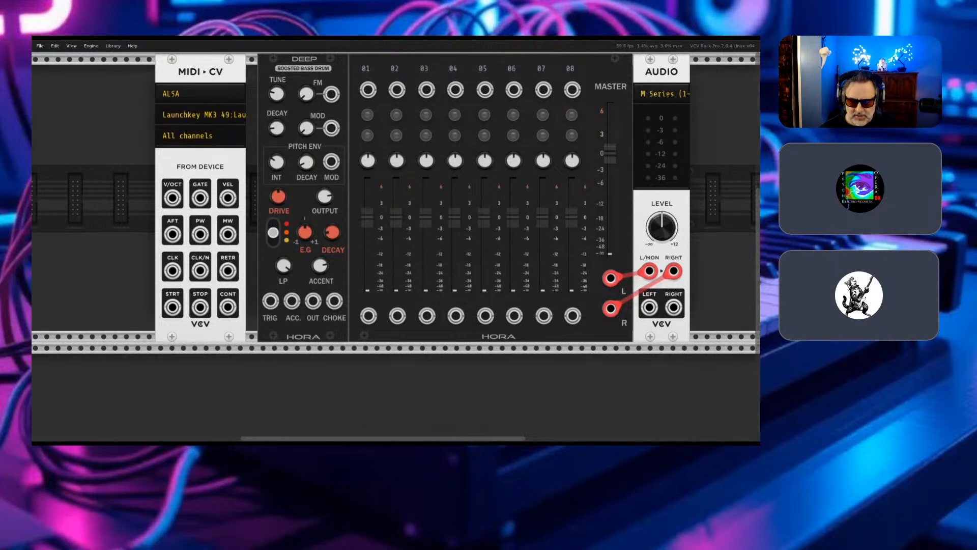
{"action": "scroll", "coordinate": [396, 244], "scroll_direction": "down", "scroll_amount": 4}
{"action": "scroll", "coordinate": [396, 244], "scroll_direction": "down", "scroll_amount": 3}
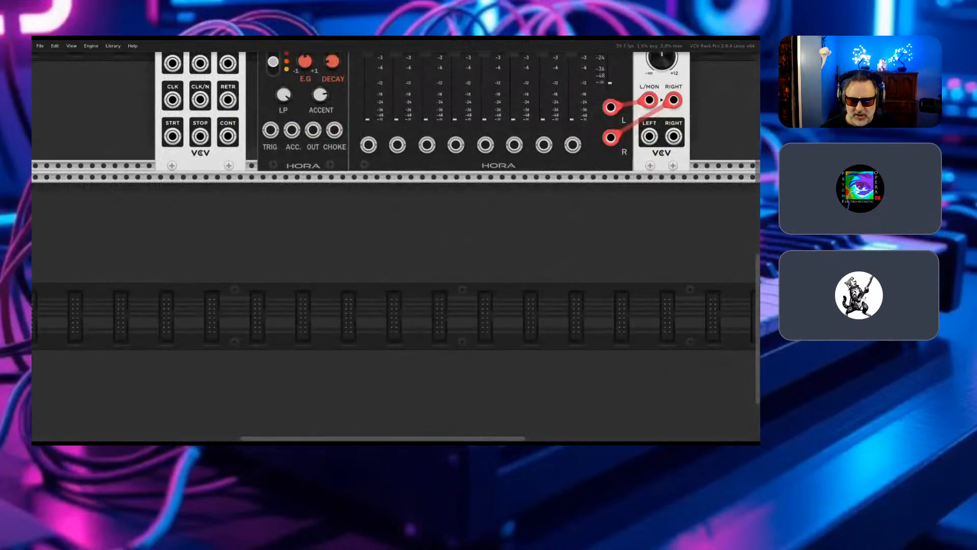
{"action": "left_click_drag", "start_coordinate": [277, 176], "coordinate": [276, 340]}
{"action": "scroll", "coordinate": [396, 227], "scroll_direction": "up", "scroll_amount": 7}
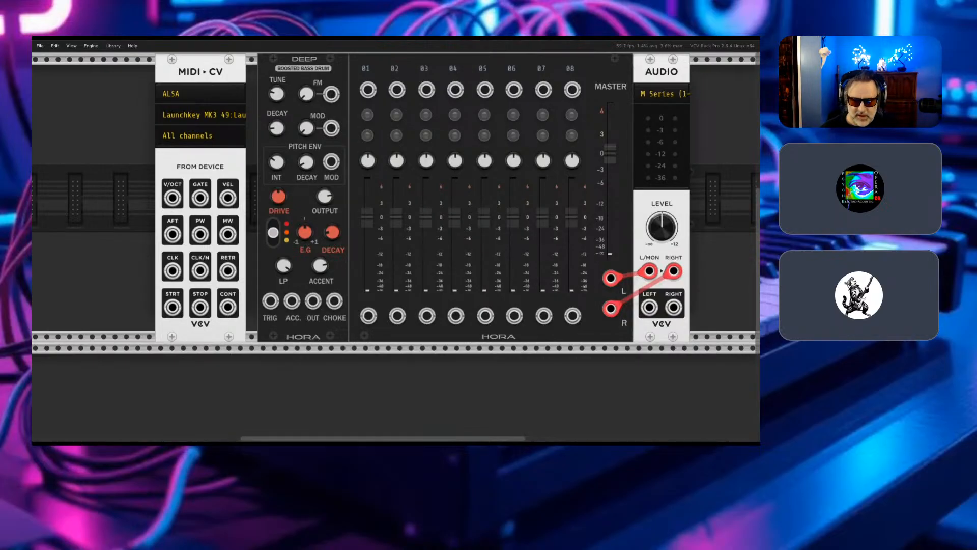
{"action": "scroll", "coordinate": [396, 239], "scroll_direction": "up", "scroll_amount": 3}
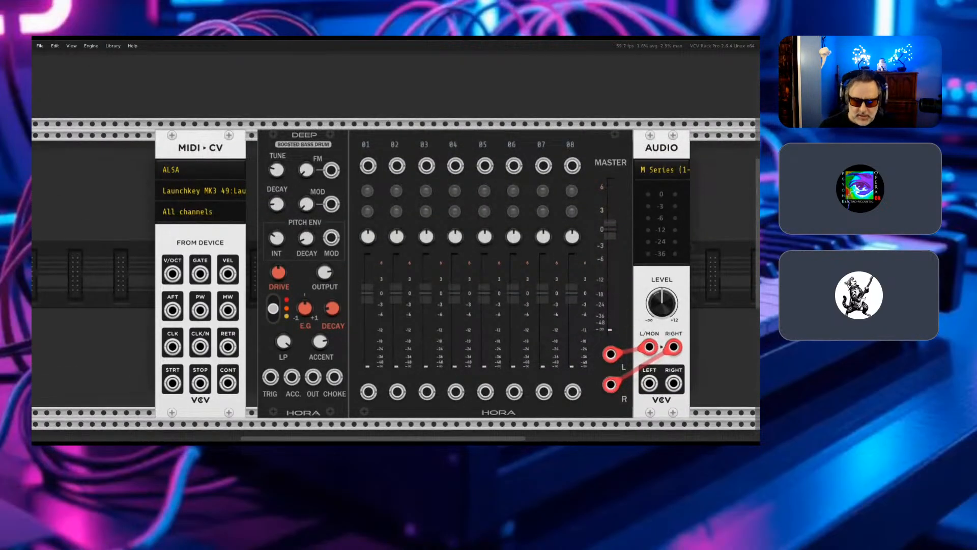
{"action": "key", "text": "ctrl+equal"}
{"action": "key", "text": "ctrl+minus"}
{"action": "key", "text": "ctrl+minus"}
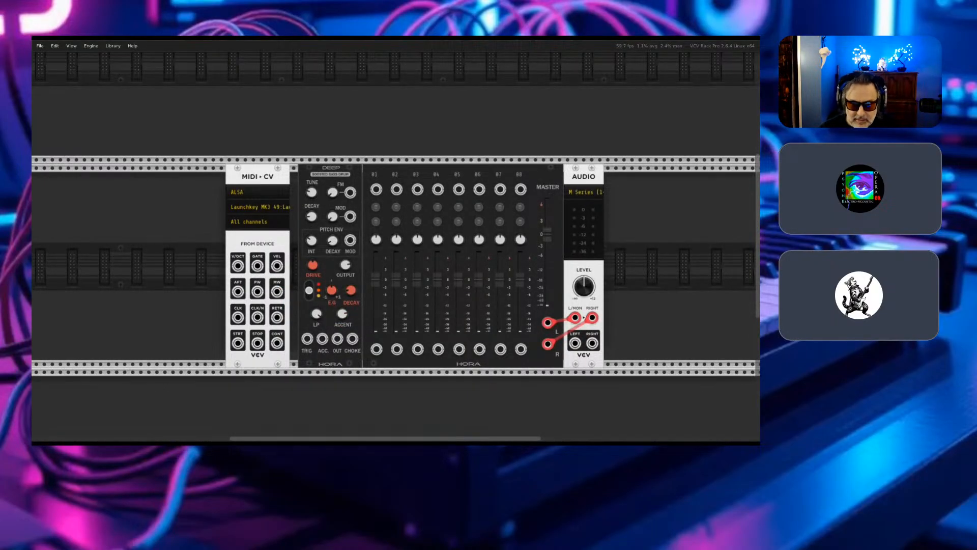
{"action": "left_click", "coordinate": [309, 290]}
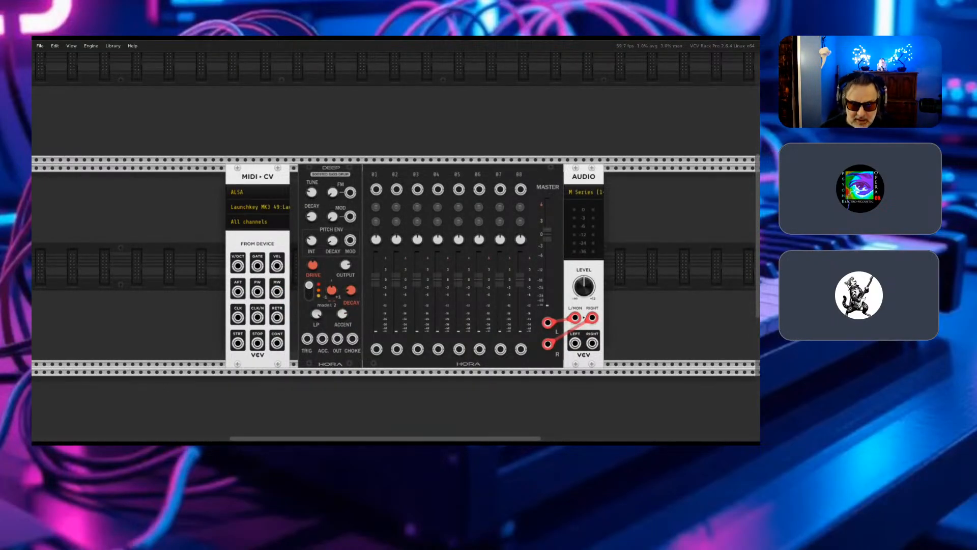
- Move the Deep bass drum, the Hora mixer and the Audio module down to the row below MIDI-CV
{"action": "left_click_drag", "start_coordinate": [327, 308], "coordinate": [327, 397]}
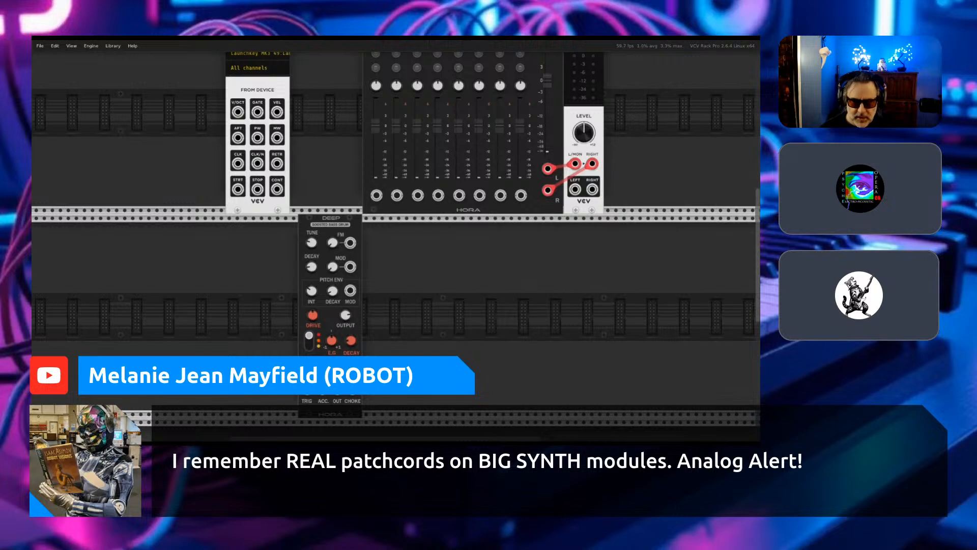
{"action": "scroll", "coordinate": [395, 245], "scroll_direction": "up", "scroll_amount": 2}
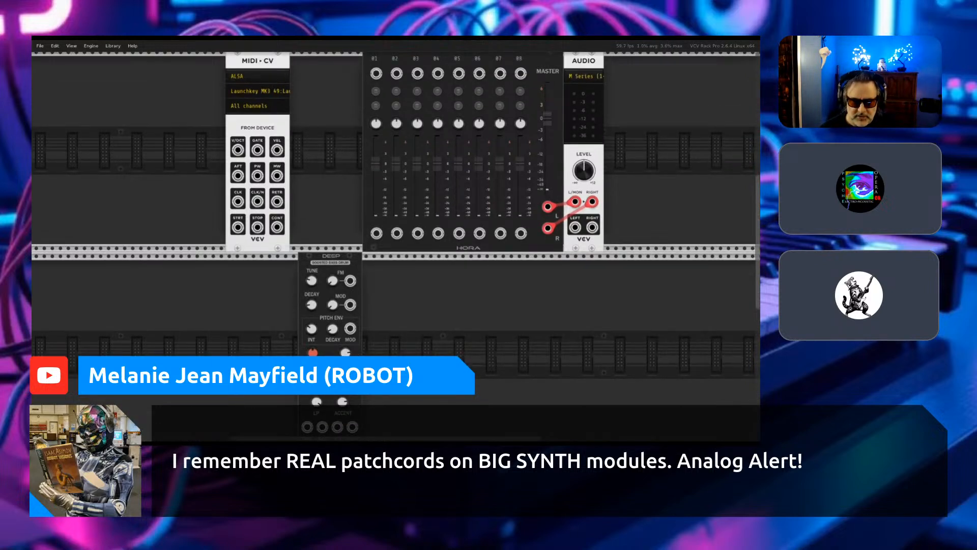
{"action": "scroll", "coordinate": [396, 245], "scroll_direction": "up", "scroll_amount": 4}
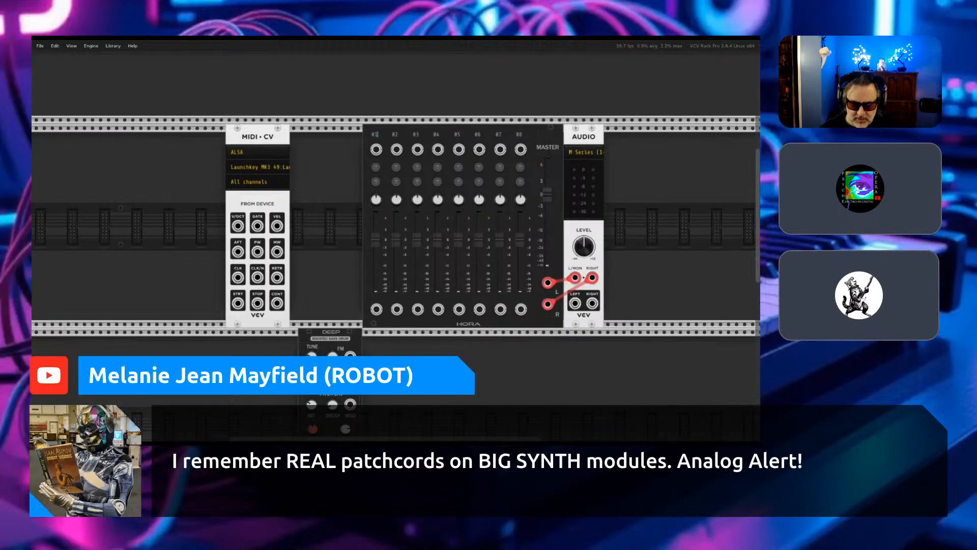
{"action": "scroll", "coordinate": [395, 245], "scroll_direction": "down", "scroll_amount": 2}
{"action": "left_click_drag", "start_coordinate": [548, 97], "coordinate": [548, 300]}
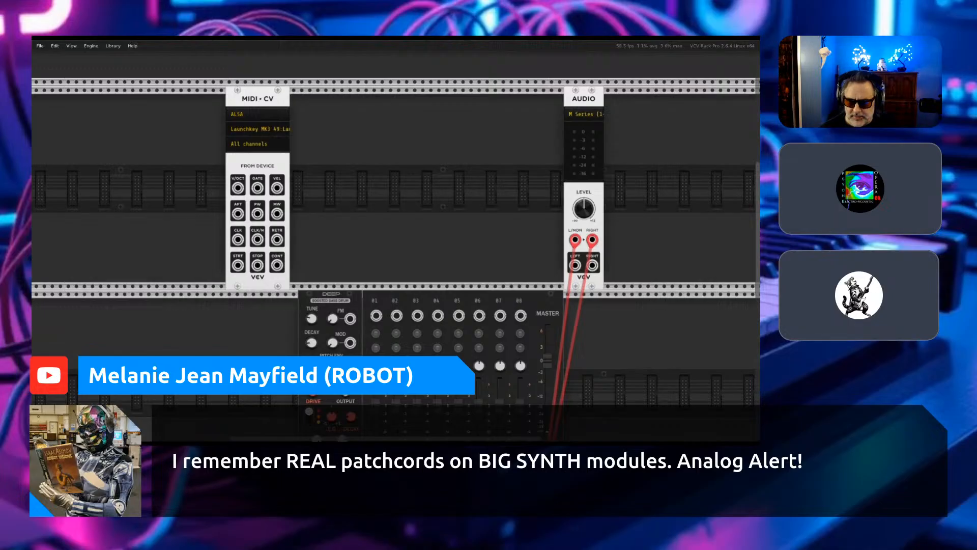
{"action": "left_click_drag", "start_coordinate": [584, 102], "coordinate": [583, 306]}
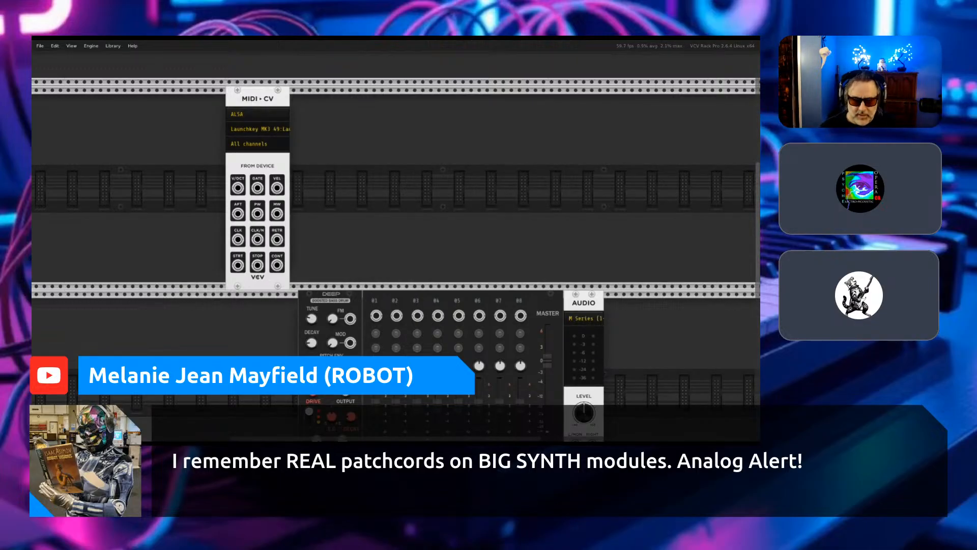
- Reset the module filters, search for "sv", add the Drum Sequencer and place it directly after MIDI-CV
{"action": "key", "text": "Return"}
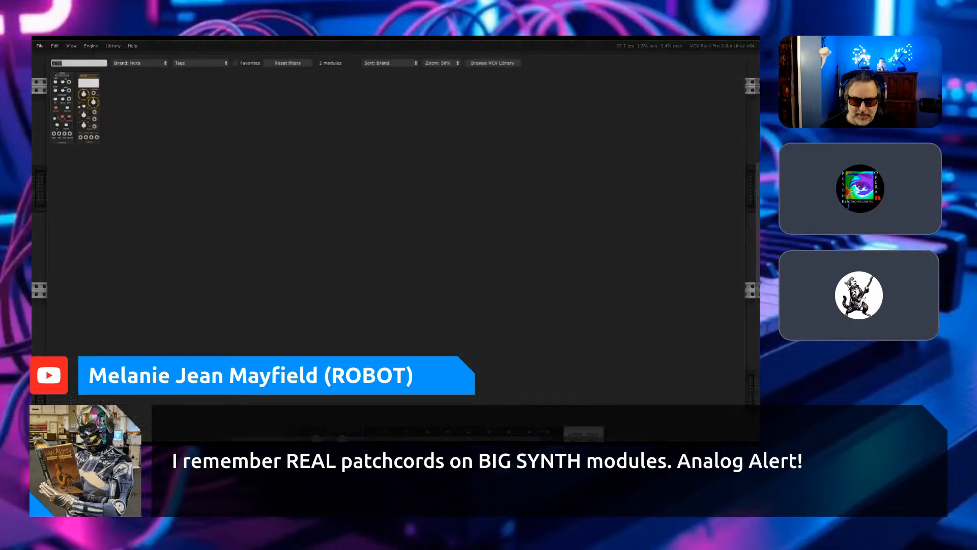
{"action": "left_click", "coordinate": [287, 63]}
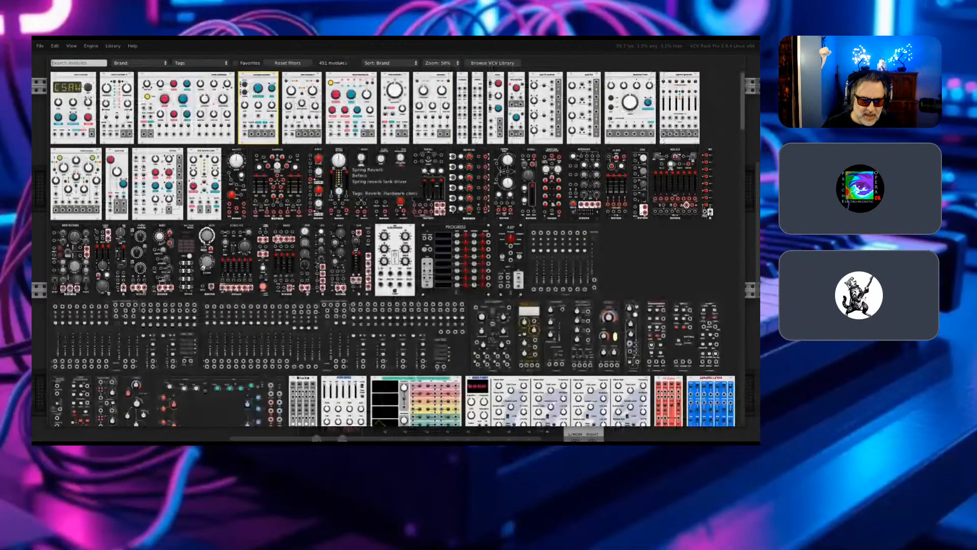
{"action": "type", "text": "sv"}
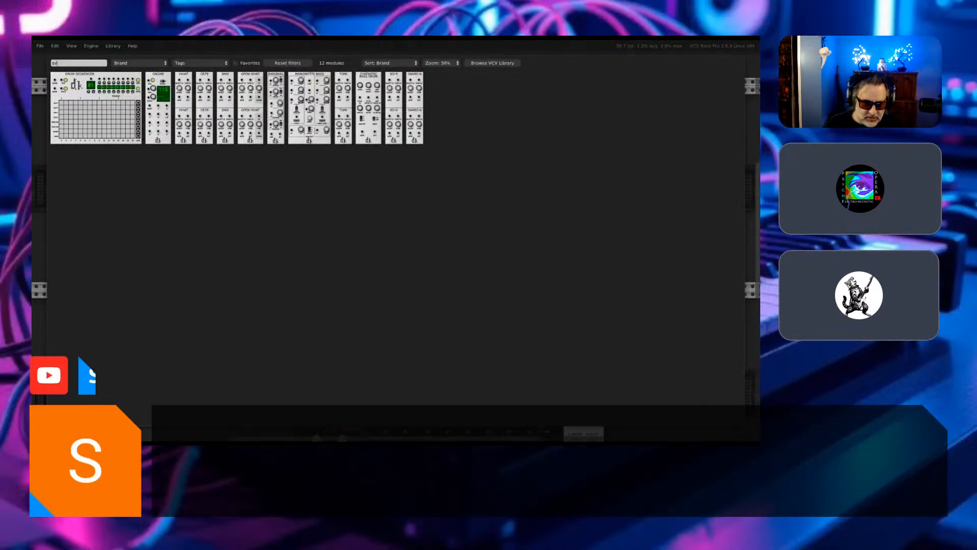
{"action": "left_click", "coordinate": [97, 117]}
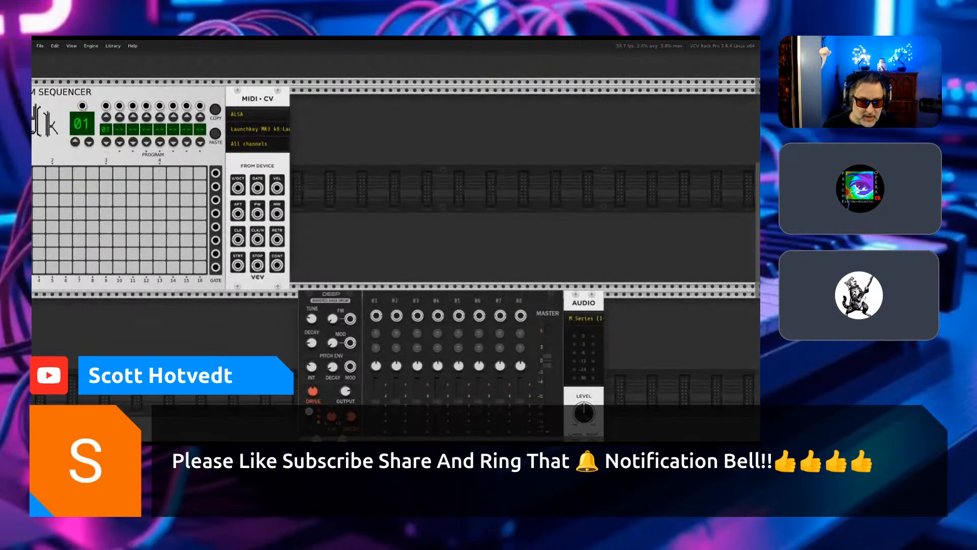
{"action": "left_click_drag", "start_coordinate": [163, 95], "coordinate": [485, 140]}
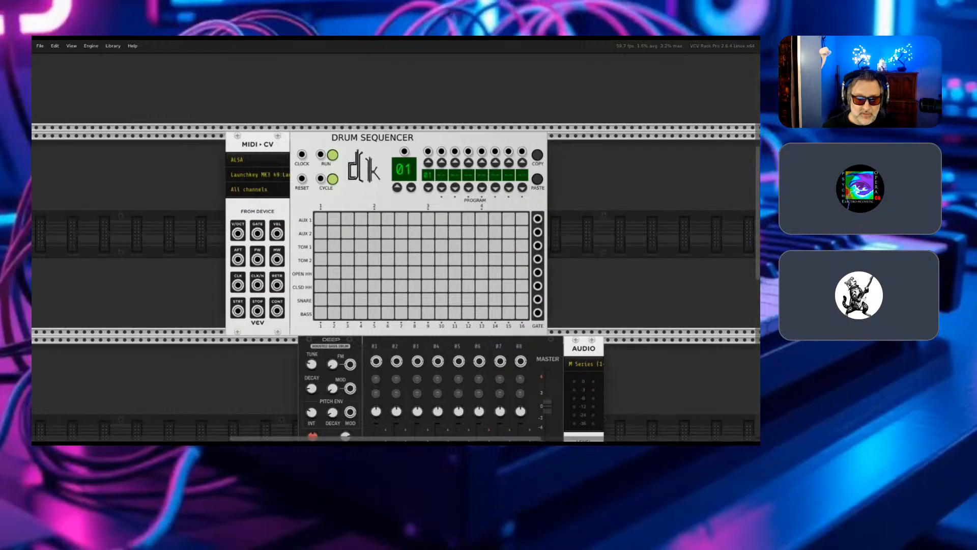
- Set the MIDI-CV driver to Computer keyboard/mouse with QWERTY keyboard (US) as its device
{"action": "left_click", "coordinate": [255, 160]}
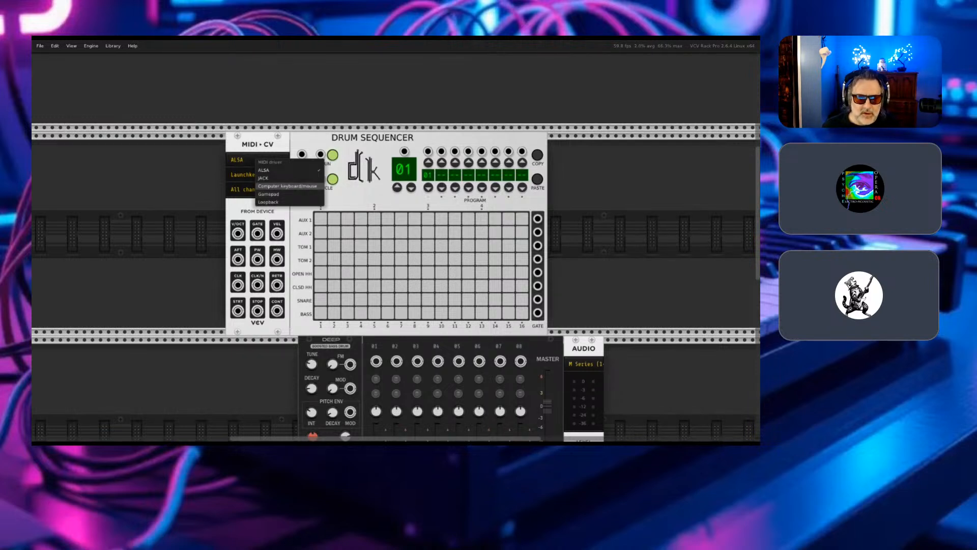
{"action": "left_click", "coordinate": [287, 186]}
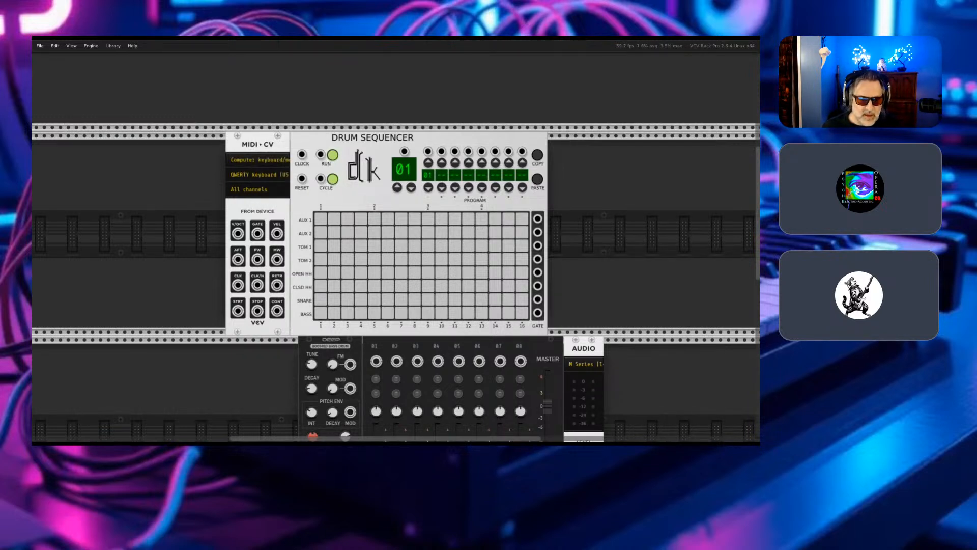
{"action": "left_click", "coordinate": [258, 174]}
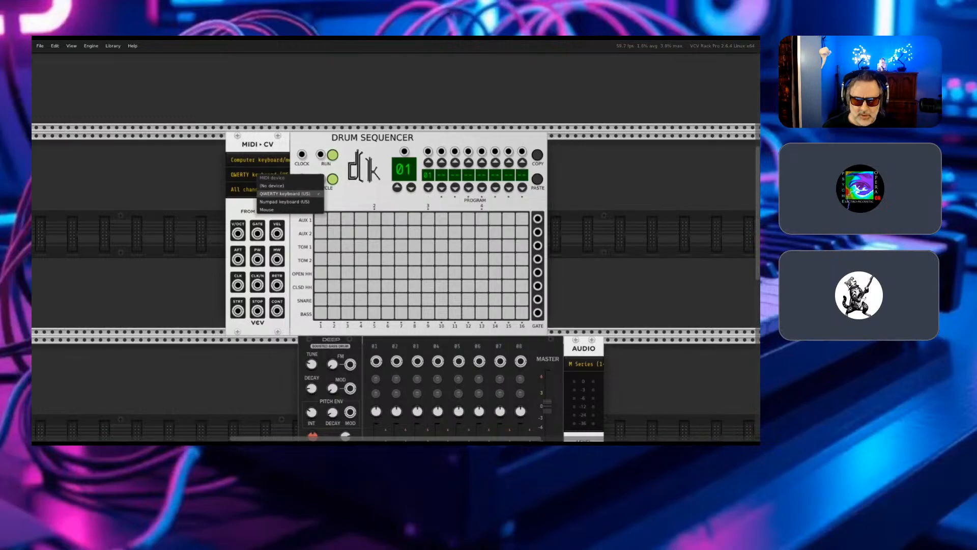
{"action": "left_click", "coordinate": [285, 193]}
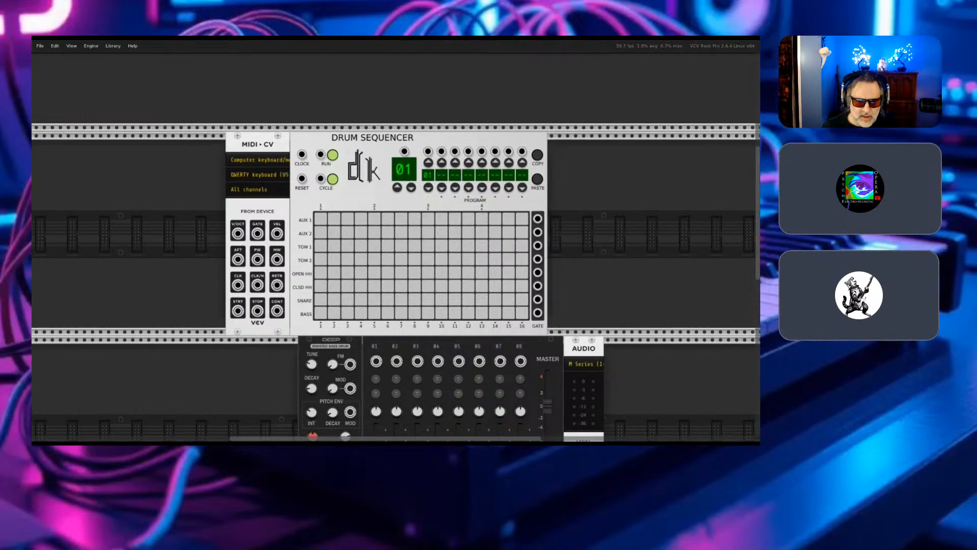
- Connect MIDI-CV's GATE output to the Deep bass drum's TRIG input with green cable #3
{"action": "right_click", "coordinate": [257, 233]}
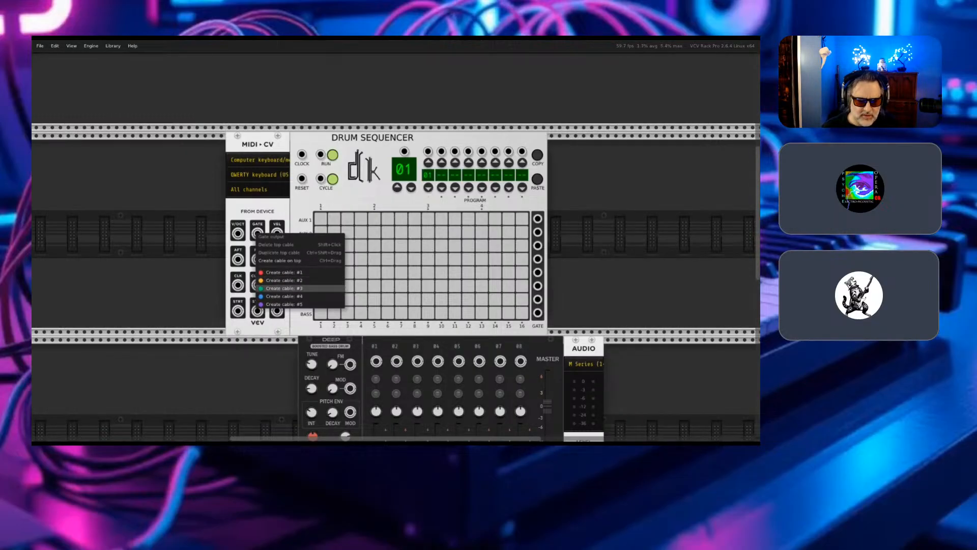
{"action": "left_click", "coordinate": [277, 288]}
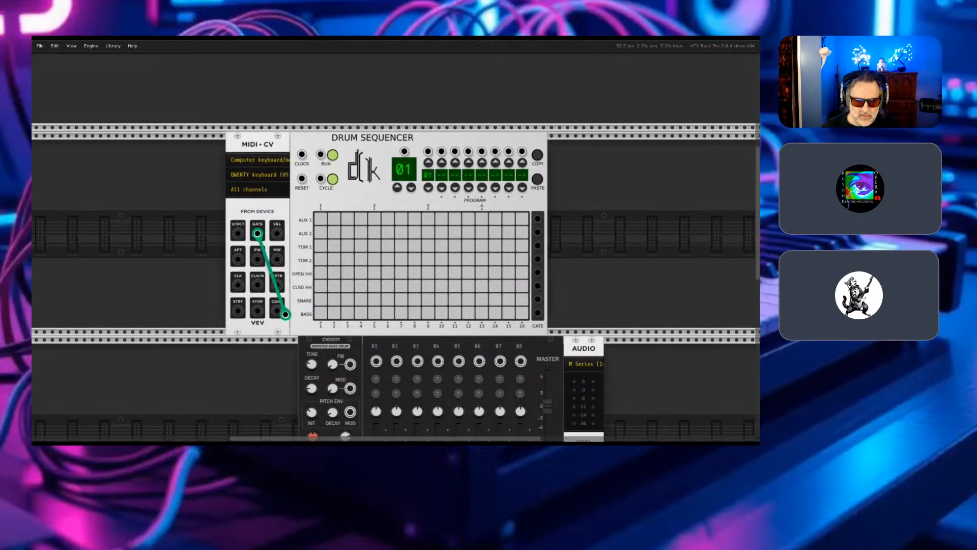
{"action": "scroll", "coordinate": [286, 320], "scroll_direction": "down", "scroll_amount": 2}
{"action": "scroll", "coordinate": [290, 316], "scroll_direction": "down", "scroll_amount": 2}
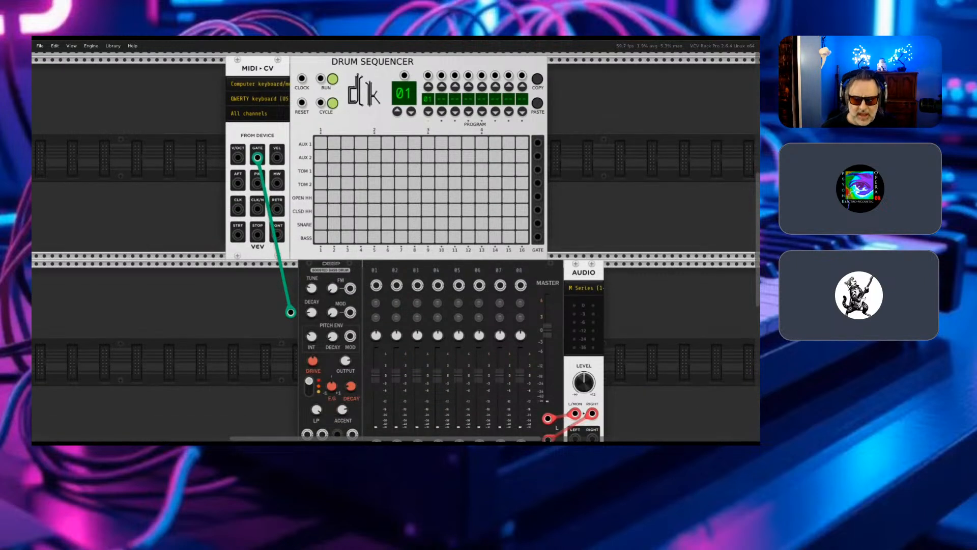
{"action": "left_click_drag", "start_coordinate": [291, 312], "coordinate": [309, 199]}
{"action": "scroll", "coordinate": [298, 338], "scroll_direction": "down", "scroll_amount": 3}
{"action": "scroll", "coordinate": [298, 338], "scroll_direction": "down", "scroll_amount": 1}
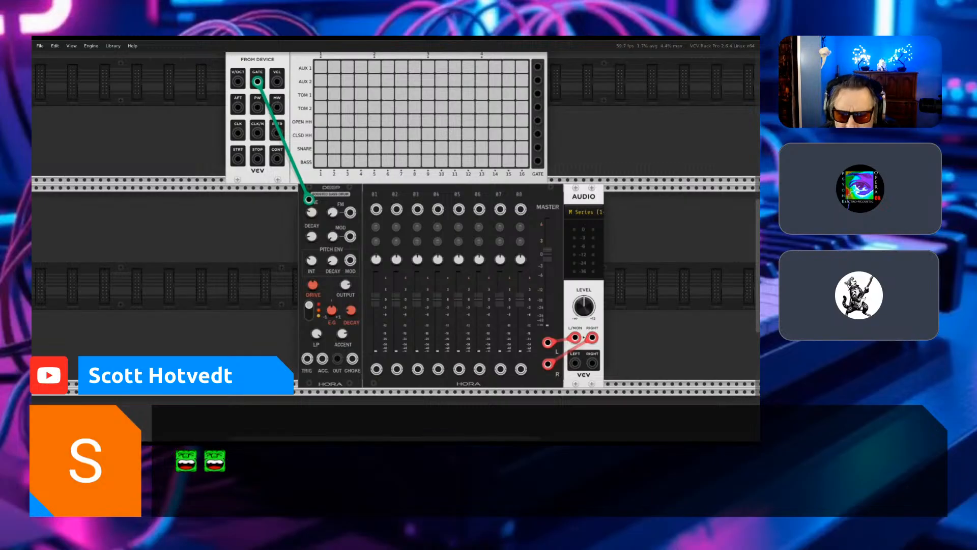
{"action": "left_click_drag", "start_coordinate": [309, 199], "coordinate": [302, 198]}
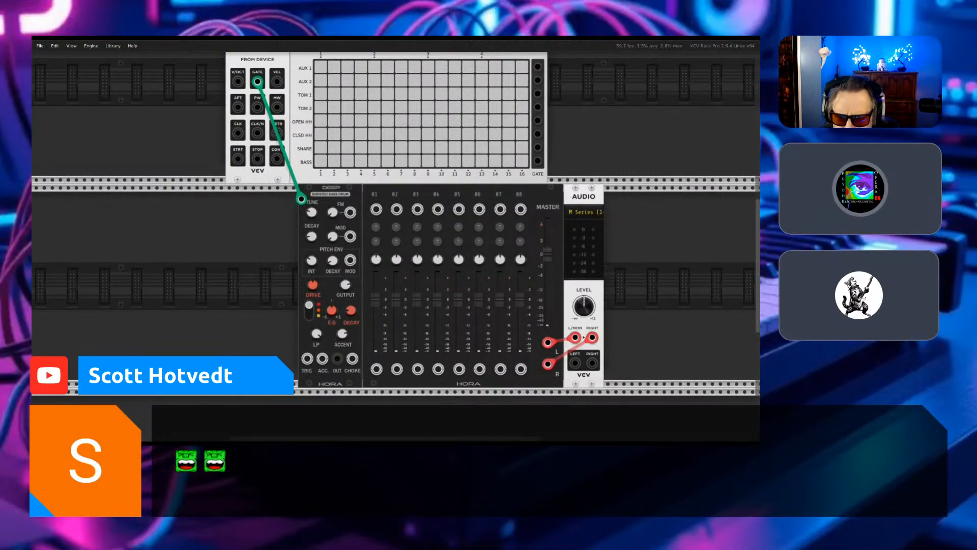
{"action": "left_click_drag", "start_coordinate": [301, 198], "coordinate": [306, 358]}
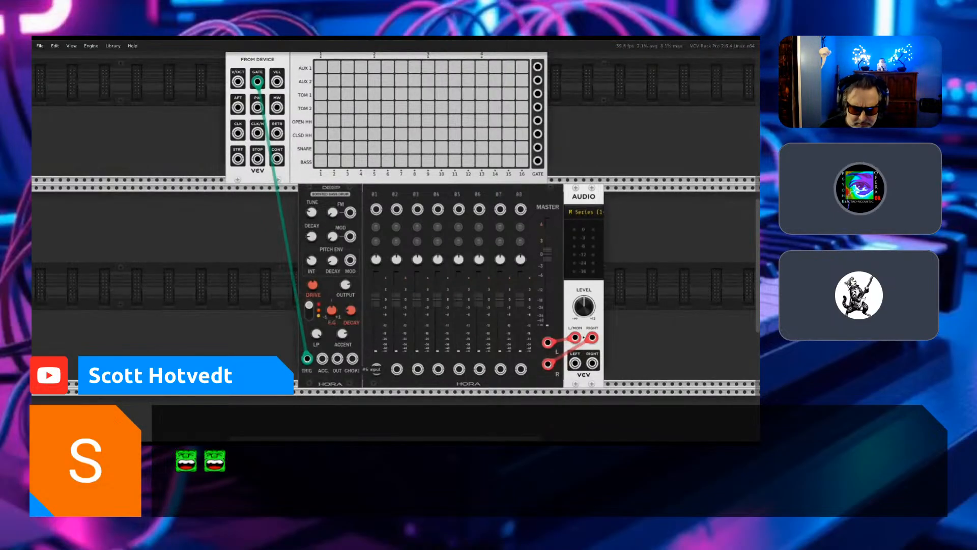
- Connect the Deep bass drum's OUT to the Hora mixer's channel 01 input with red cable #1
{"action": "right_click", "coordinate": [353, 359]}
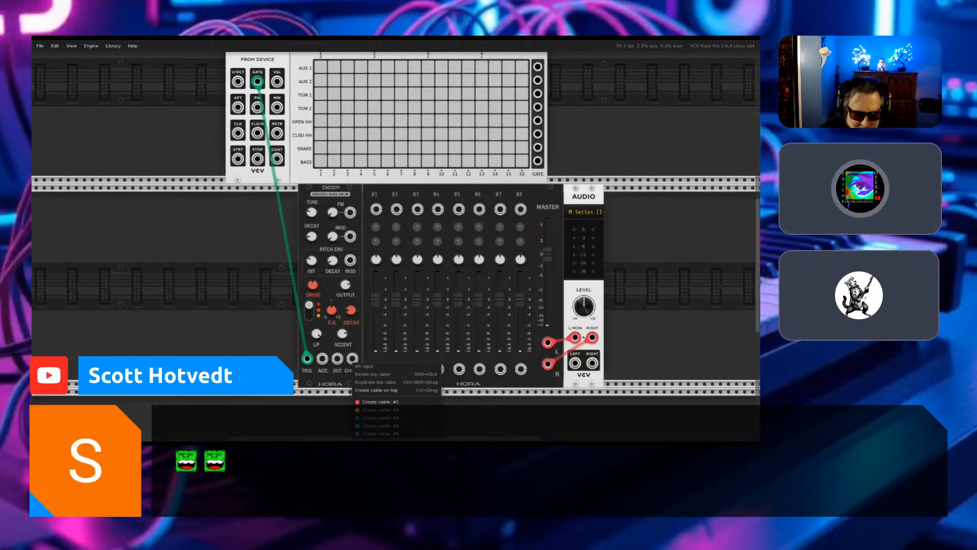
{"action": "key", "text": "Escape"}
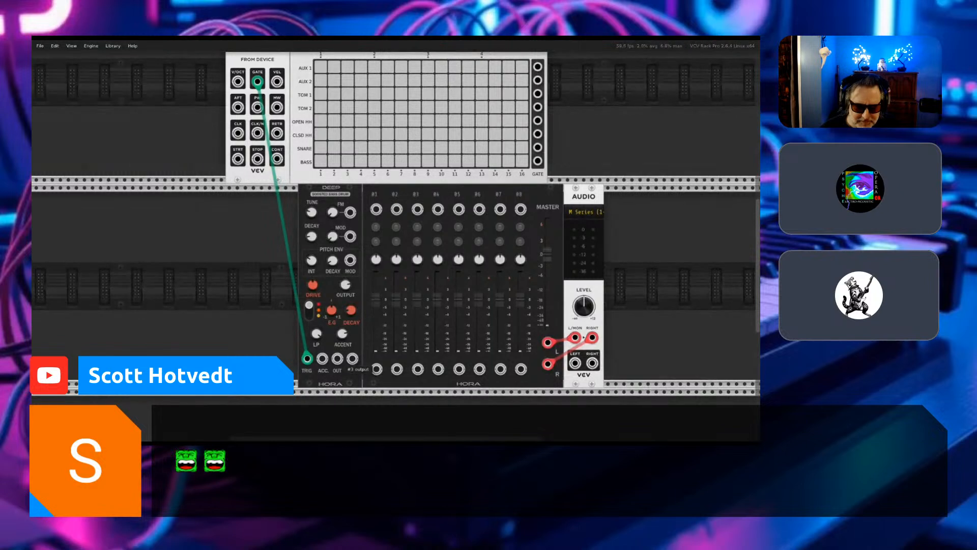
{"action": "right_click", "coordinate": [338, 357]}
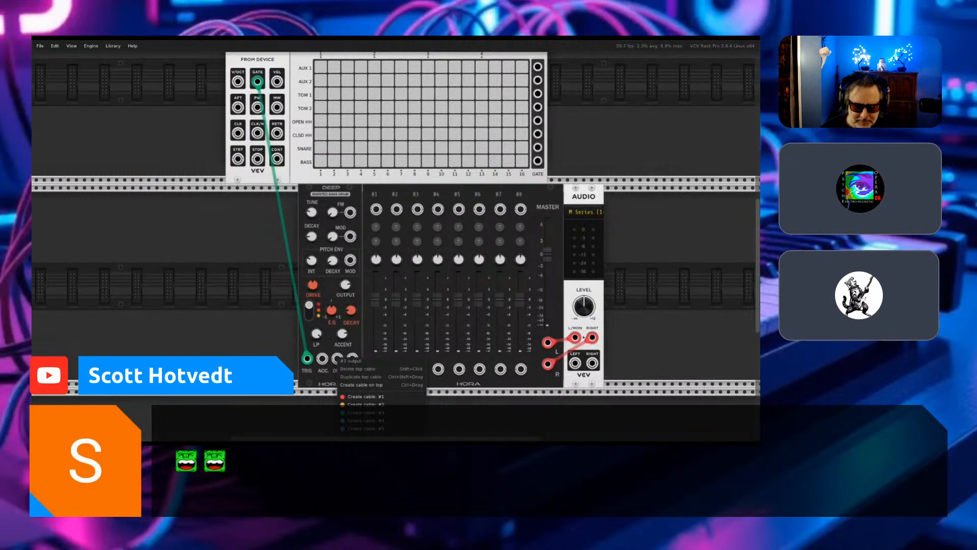
{"action": "left_click", "coordinate": [348, 396]}
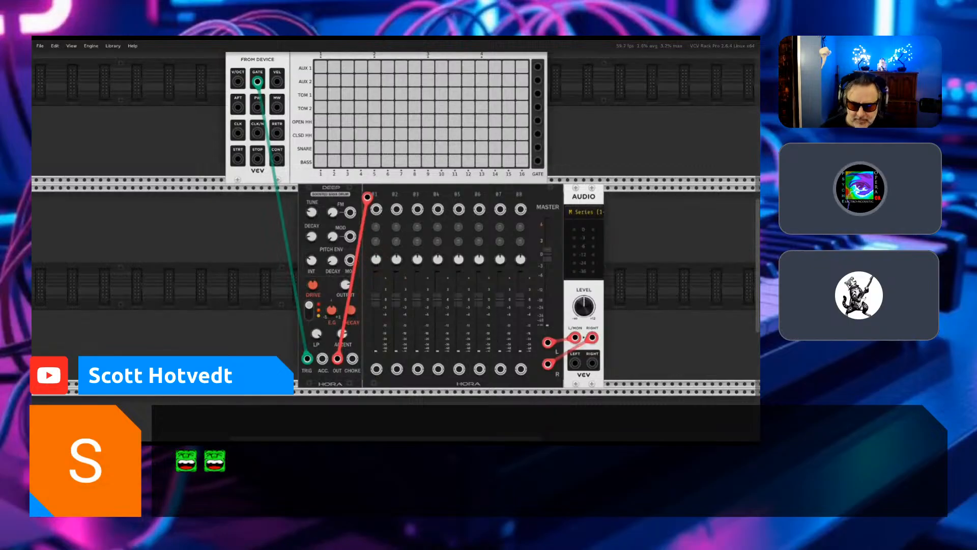
{"action": "left_click", "coordinate": [376, 209]}
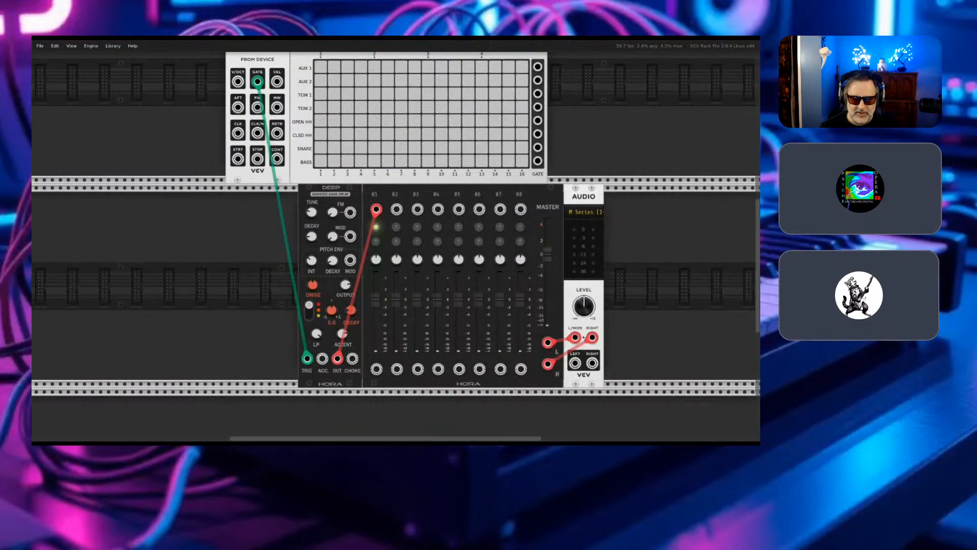
{"action": "key", "text": "ctrl+equal"}
{"action": "key", "text": "ctrl+equal"}
{"action": "key", "text": "ctrl+equal"}
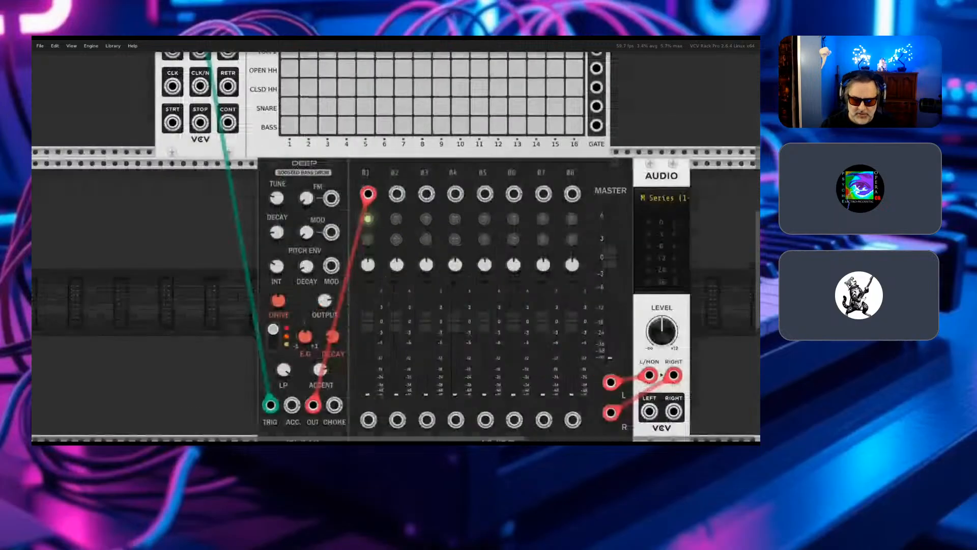
- Try the Deep bass drum's TUNE at 88.5%, and settle it slightly below the knob's midpoint
{"action": "key", "text": "Left"}
{"action": "key", "text": "Up"}
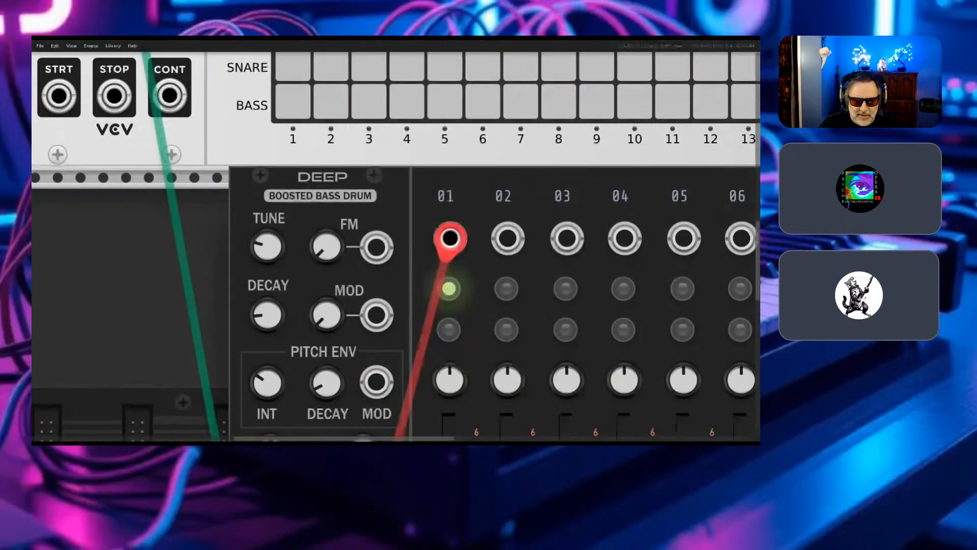
{"action": "key", "text": "Down"}
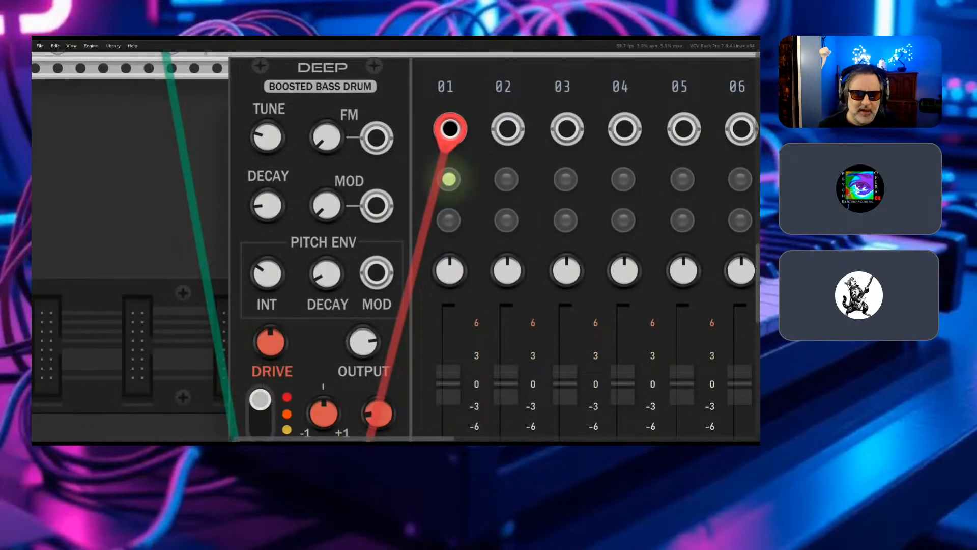
{"action": "key", "text": "Up"}
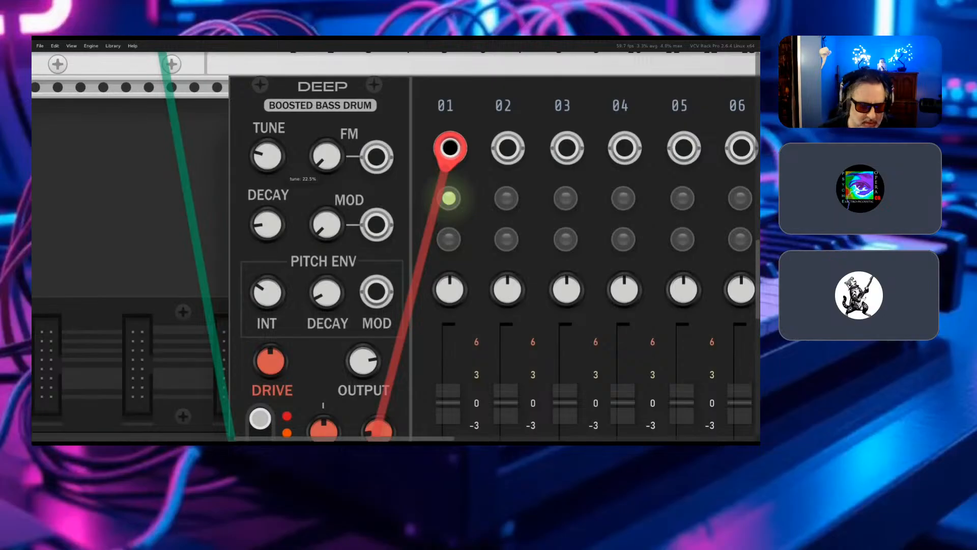
{"action": "mouse_move", "coordinate": [268, 156]}
{"action": "left_mouse_down"}
{"action": "mouse_move", "coordinate": [268, 94]}
{"action": "mouse_move", "coordinate": [268, 148]}
{"action": "left_mouse_up"}
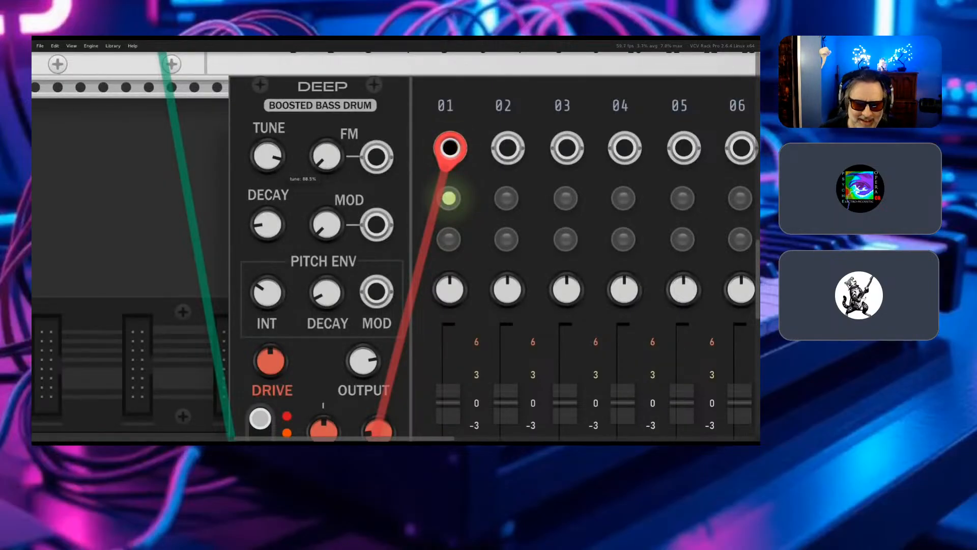
{"action": "left_click_drag", "start_coordinate": [268, 149], "coordinate": [268, 216]}
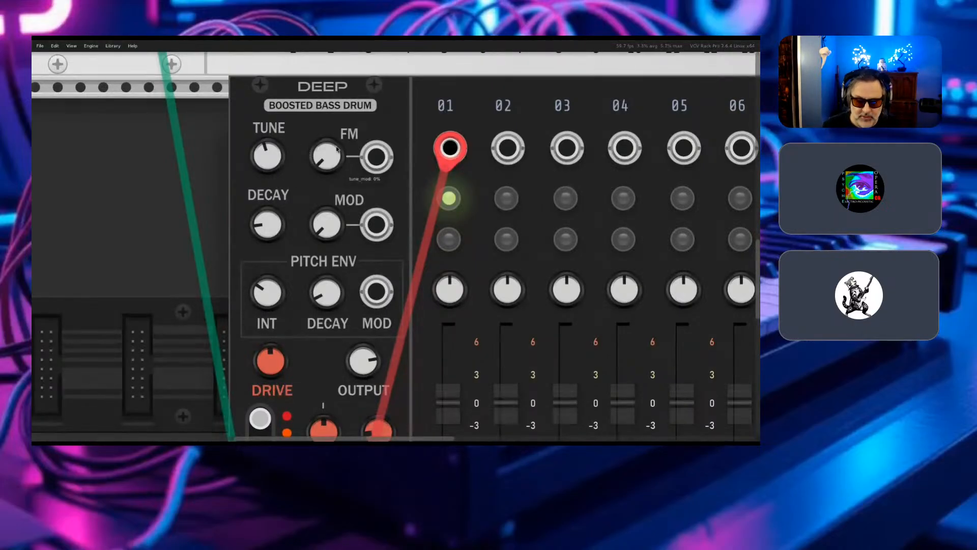
{"action": "mouse_move", "coordinate": [333, 157]}
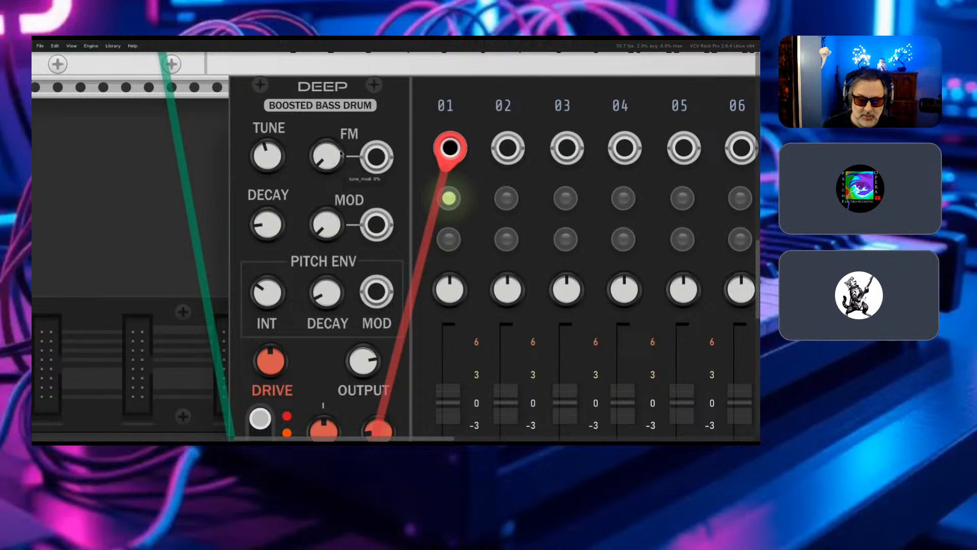
{"action": "mouse_move", "coordinate": [278, 153]}
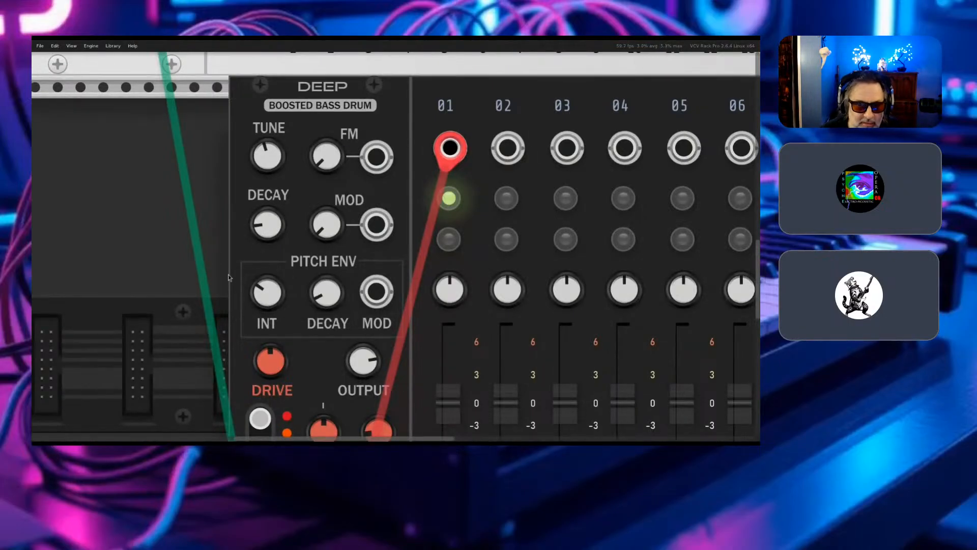
- Try the Deep bass drum's main DECAY at about 33%, and settle it at roughly a quarter of its range
{"action": "mouse_move", "coordinate": [275, 234]}
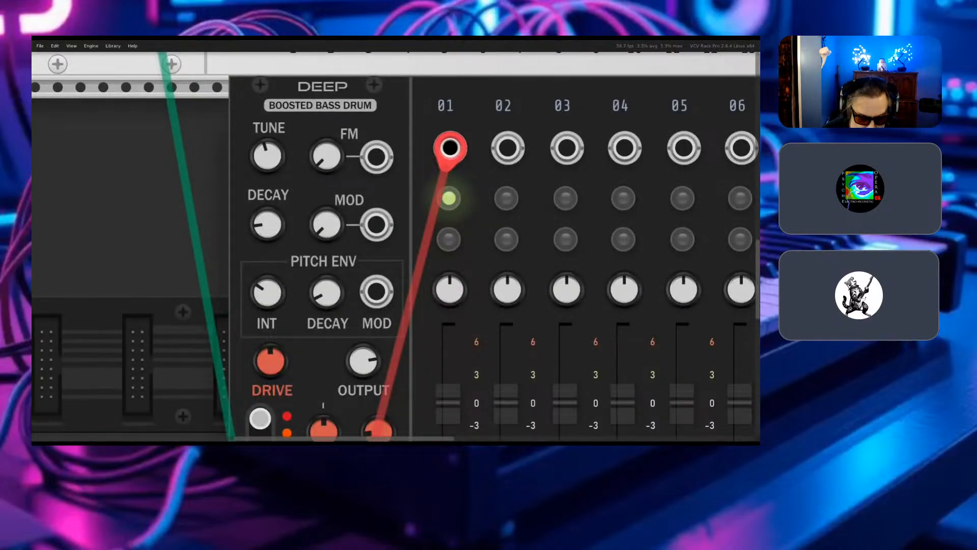
{"action": "mouse_move", "coordinate": [278, 234]}
{"action": "left_click_drag", "start_coordinate": [283, 235], "coordinate": [283, 191]}
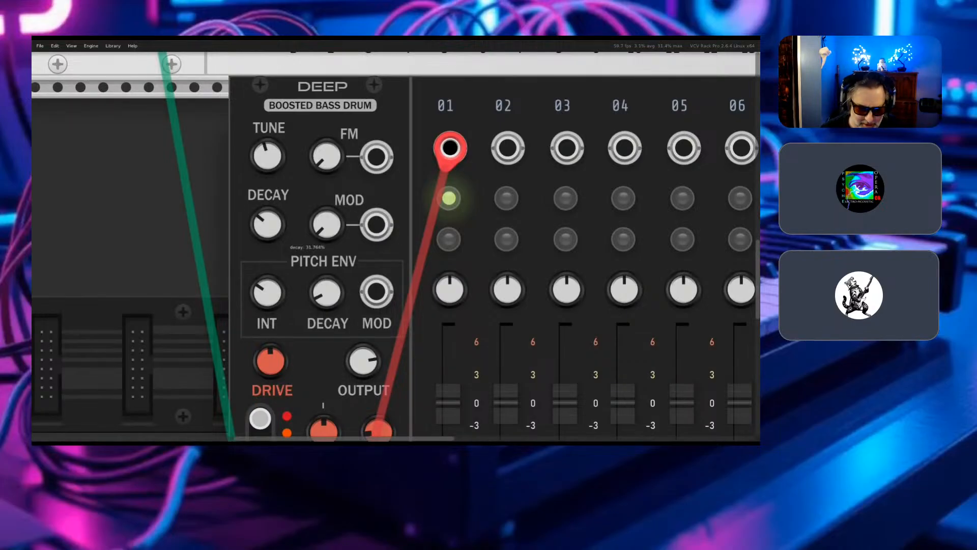
{"action": "mouse_move", "coordinate": [270, 227]}
{"action": "mouse_move", "coordinate": [267, 223]}
{"action": "left_mouse_down"}
{"action": "mouse_move", "coordinate": [267, 203]}
{"action": "mouse_move", "coordinate": [267, 245]}
{"action": "mouse_move", "coordinate": [267, 220]}
{"action": "left_mouse_up"}
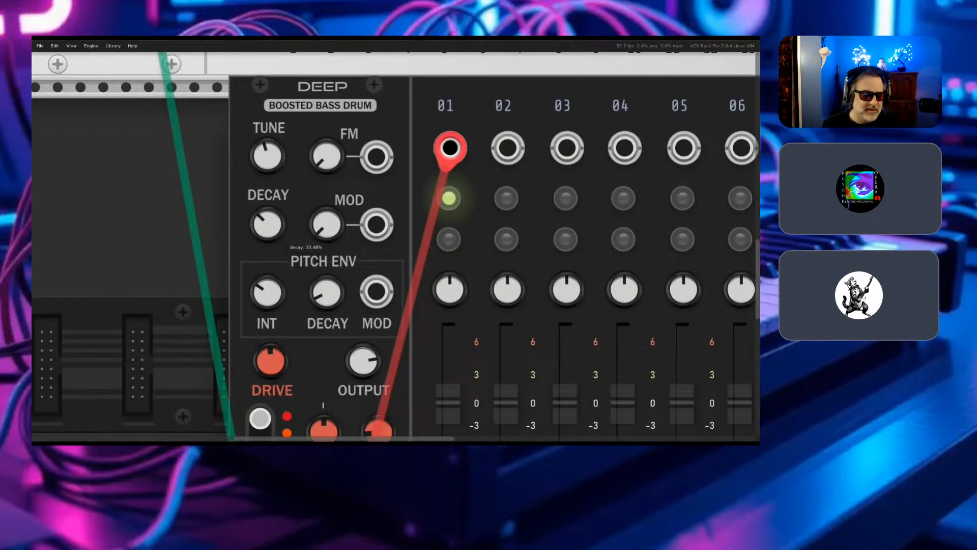
{"action": "left_click_drag", "start_coordinate": [267, 224], "coordinate": [267, 229]}
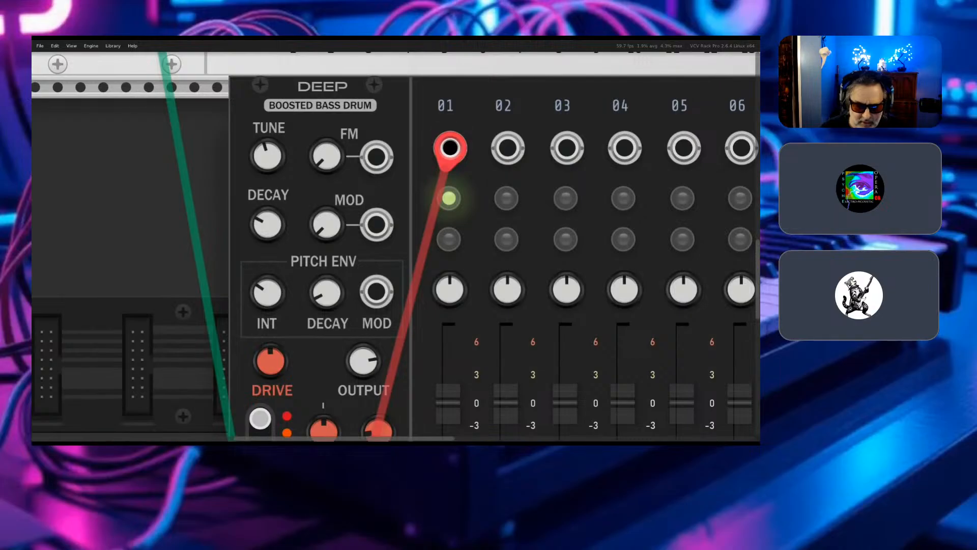
{"action": "mouse_move", "coordinate": [267, 224]}
{"action": "left_click_drag", "start_coordinate": [268, 224], "coordinate": [268, 230]}
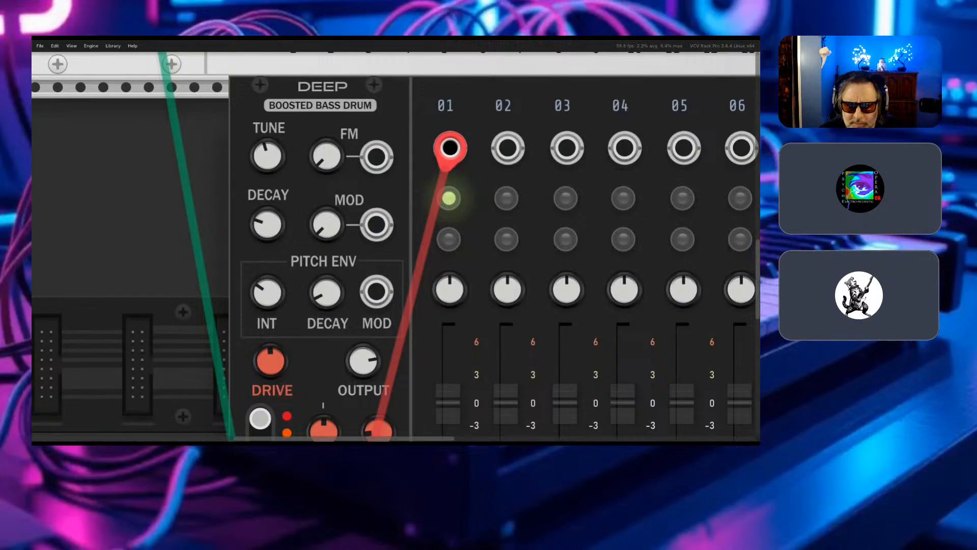
- Try the decay MOD knob and set the pitch envelope's INT to about the midpoint on the Deep bass drum
{"action": "mouse_move", "coordinate": [326, 224]}
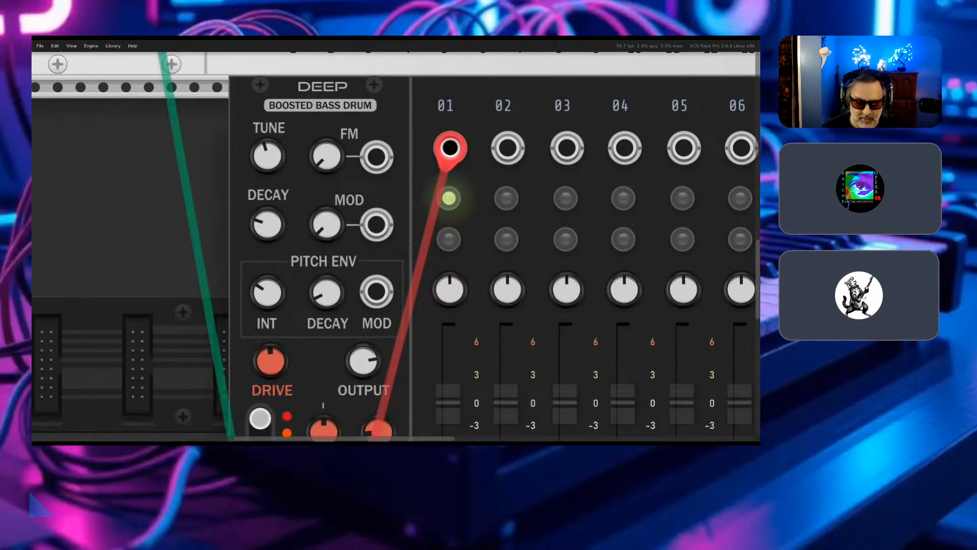
{"action": "left_click_drag", "start_coordinate": [327, 225], "coordinate": [327, 132]}
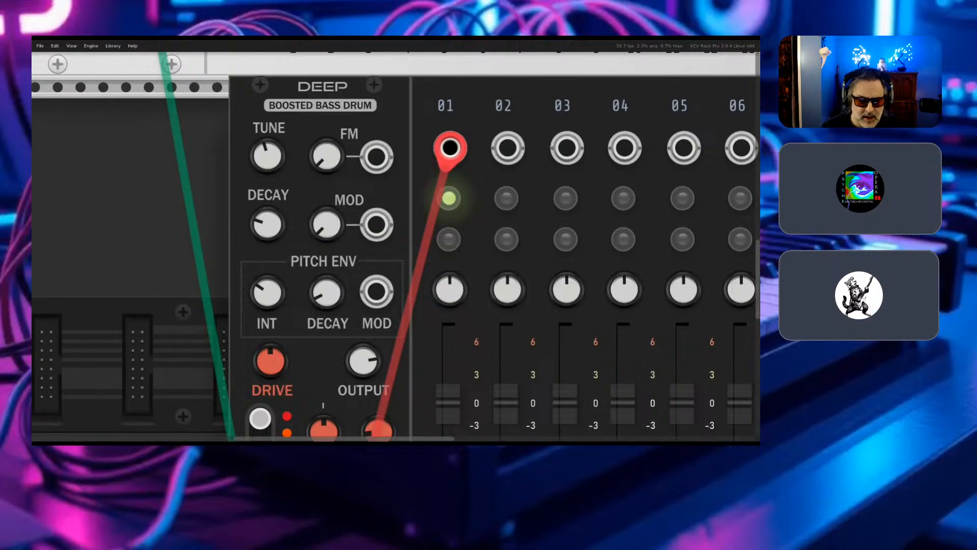
{"action": "mouse_move", "coordinate": [267, 293]}
{"action": "left_mouse_down"}
{"action": "mouse_move", "coordinate": [267, 269]}
{"action": "mouse_move", "coordinate": [267, 306]}
{"action": "mouse_move", "coordinate": [268, 265]}
{"action": "mouse_move", "coordinate": [267, 280]}
{"action": "left_mouse_up"}
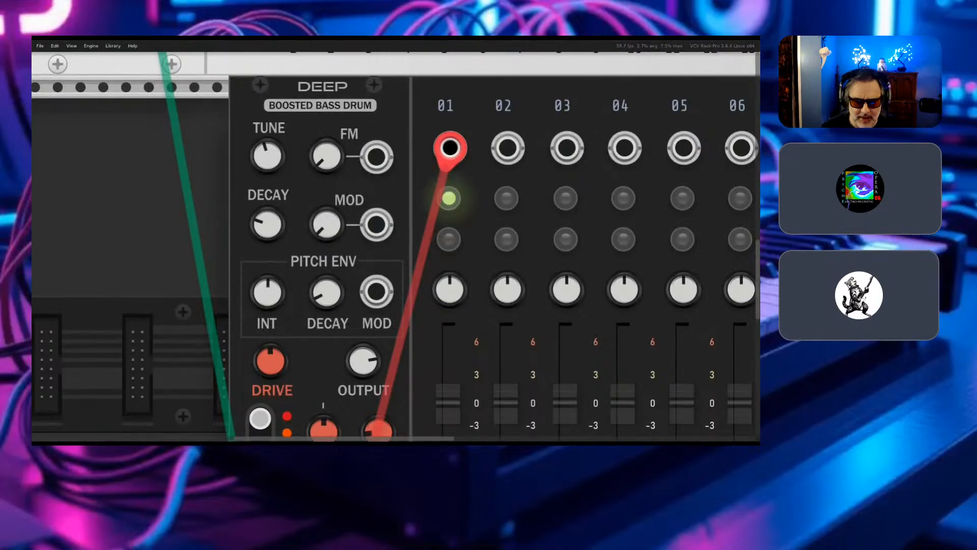
{"action": "scroll", "coordinate": [293, 384], "scroll_direction": "down", "scroll_amount": 1}
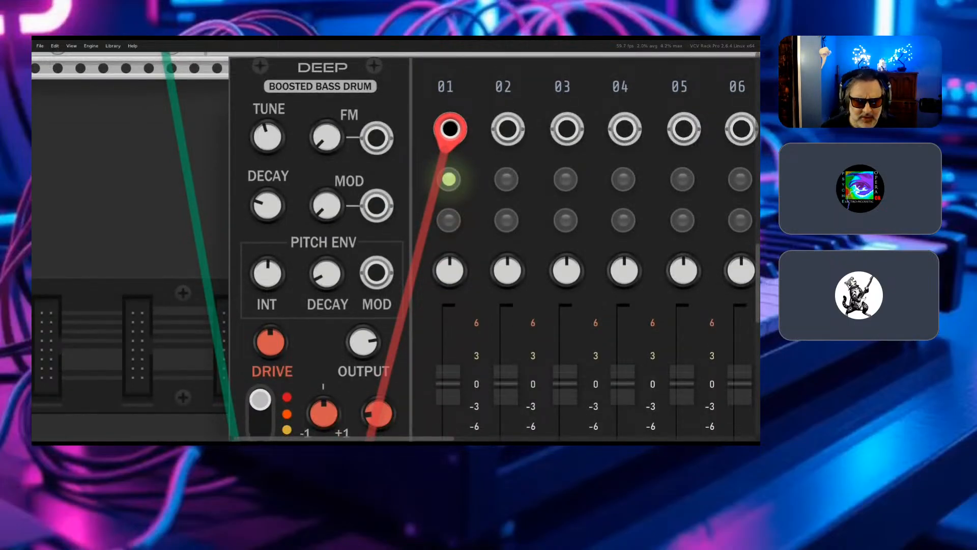
{"action": "mouse_move", "coordinate": [268, 274]}
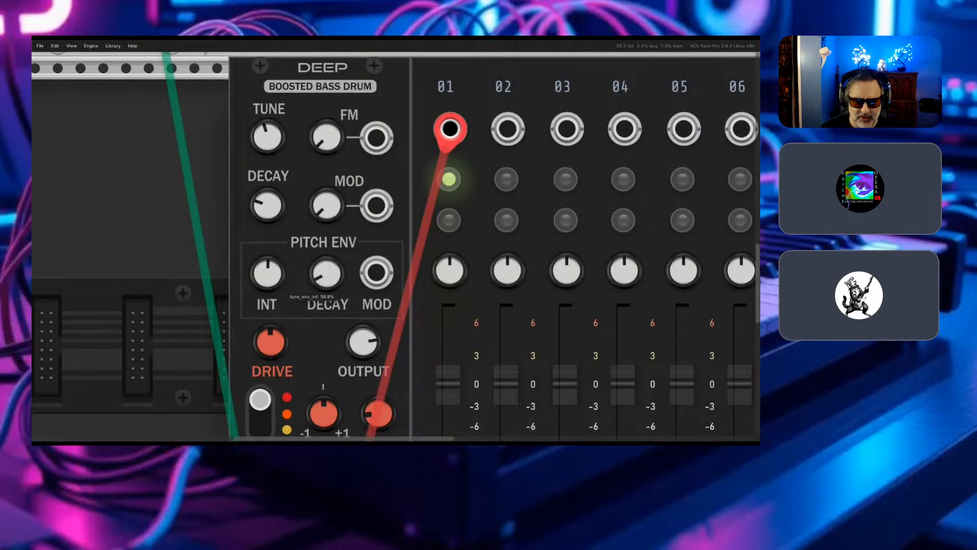
- Audition different pitch envelope DECAY amounts on the Deep bass drum and settle on about 21%
{"action": "mouse_move", "coordinate": [326, 275]}
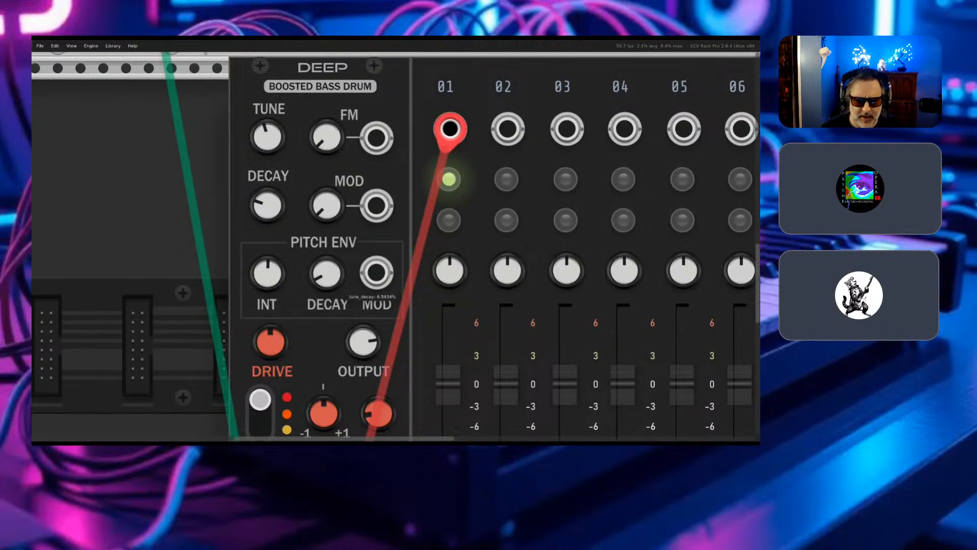
{"action": "left_click_drag", "start_coordinate": [325, 275], "coordinate": [325, 115]}
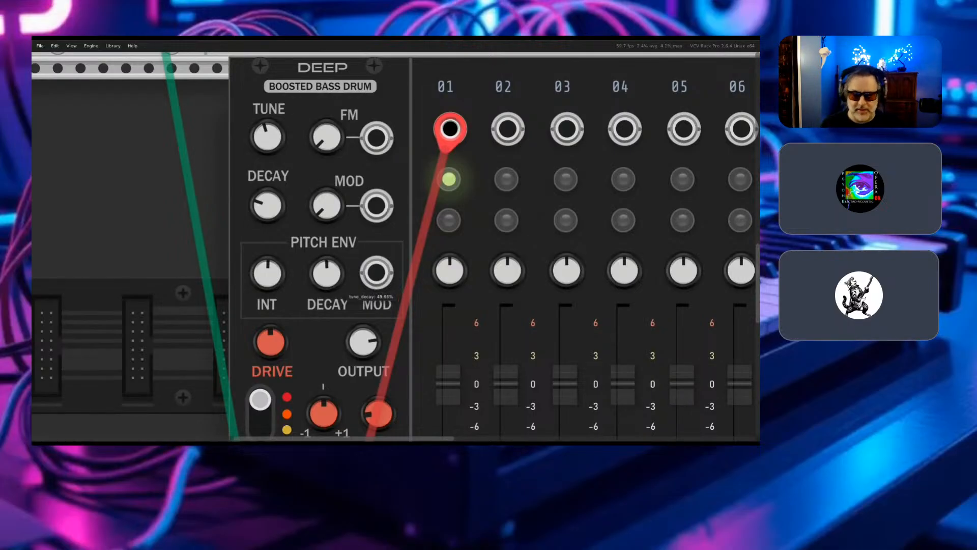
{"action": "mouse_move", "coordinate": [326, 274]}
{"action": "left_mouse_down"}
{"action": "mouse_move", "coordinate": [325, 414]}
{"action": "mouse_move", "coordinate": [325, 49]}
{"action": "mouse_move", "coordinate": [326, 270]}
{"action": "left_mouse_up"}
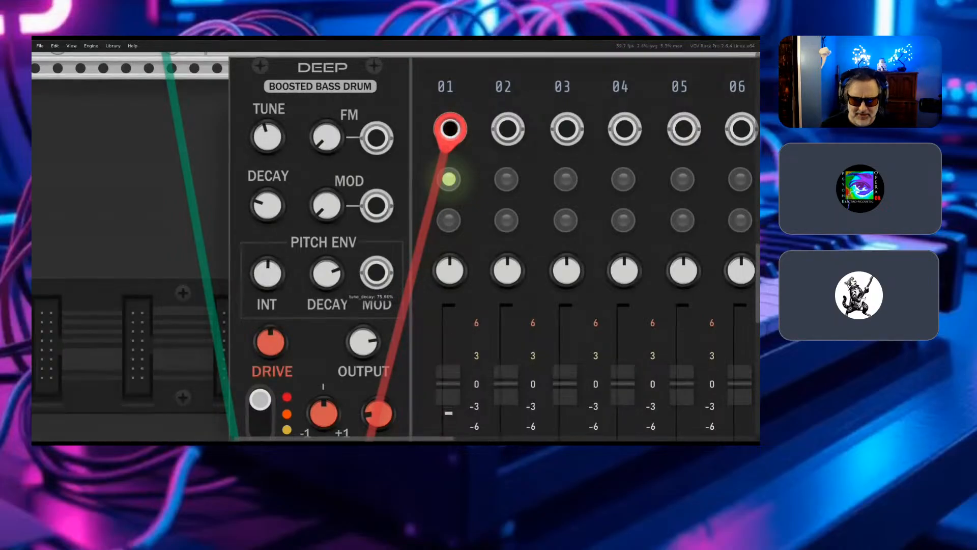
{"action": "left_click_drag", "start_coordinate": [326, 273], "coordinate": [326, 427]}
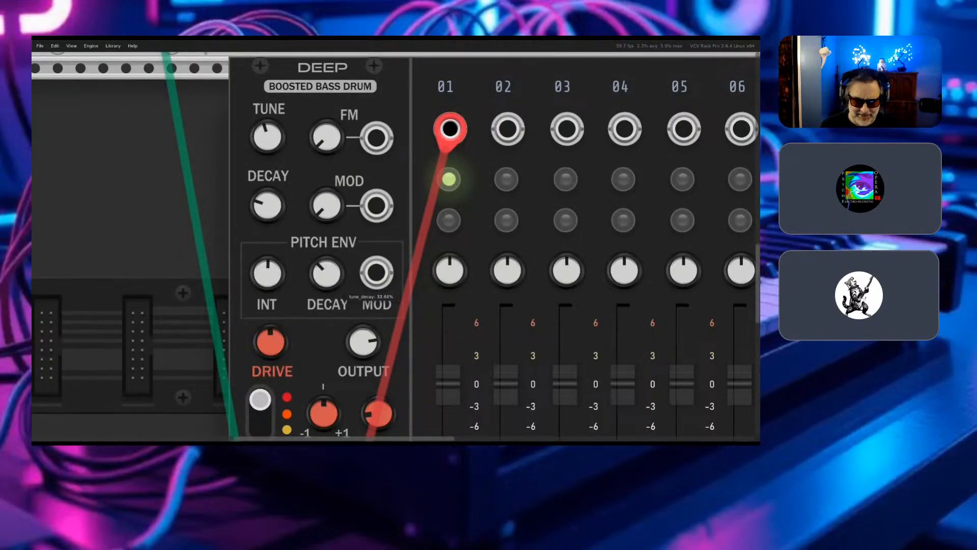
{"action": "left_click_drag", "start_coordinate": [325, 274], "coordinate": [326, 270]}
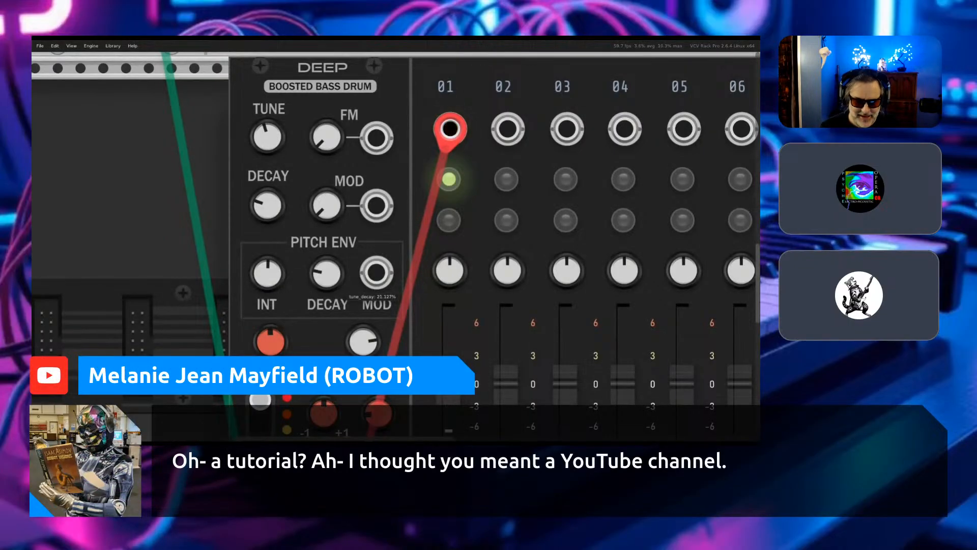
- Try the Deep bass drum's DRIVE at about 92%, and settle it well below the midpoint
{"action": "scroll", "coordinate": [396, 244], "scroll_direction": "down", "scroll_amount": 3}
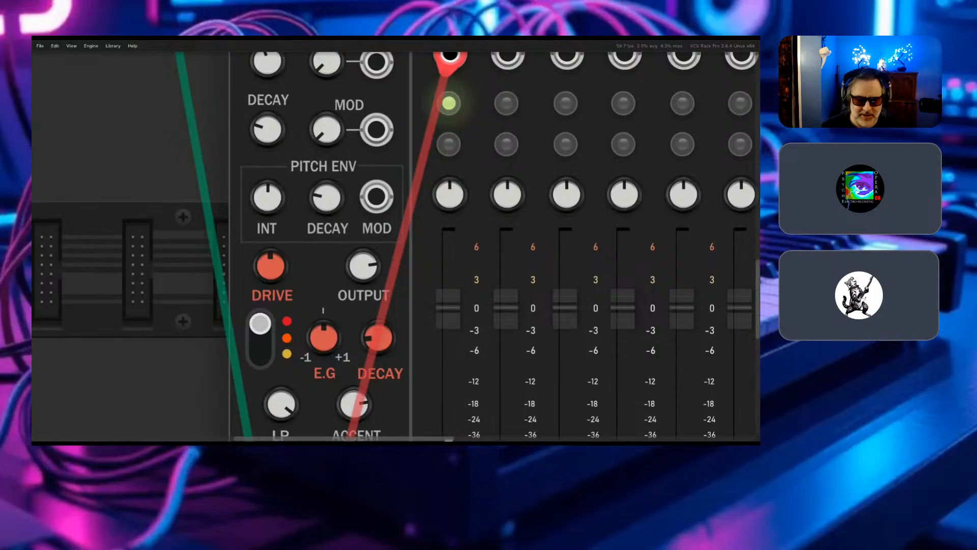
{"action": "scroll", "coordinate": [278, 366], "scroll_direction": "down", "scroll_amount": 1}
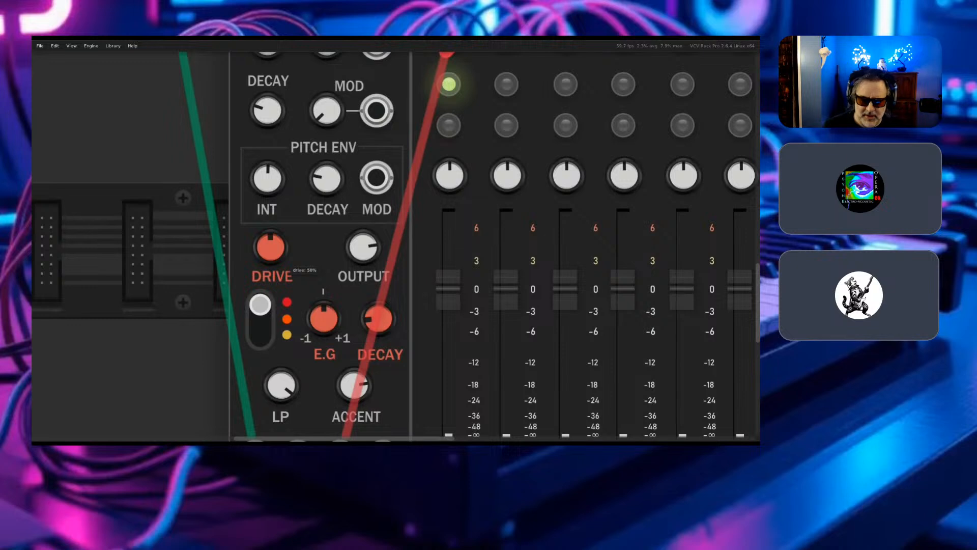
{"action": "left_click_drag", "start_coordinate": [270, 248], "coordinate": [270, 110]}
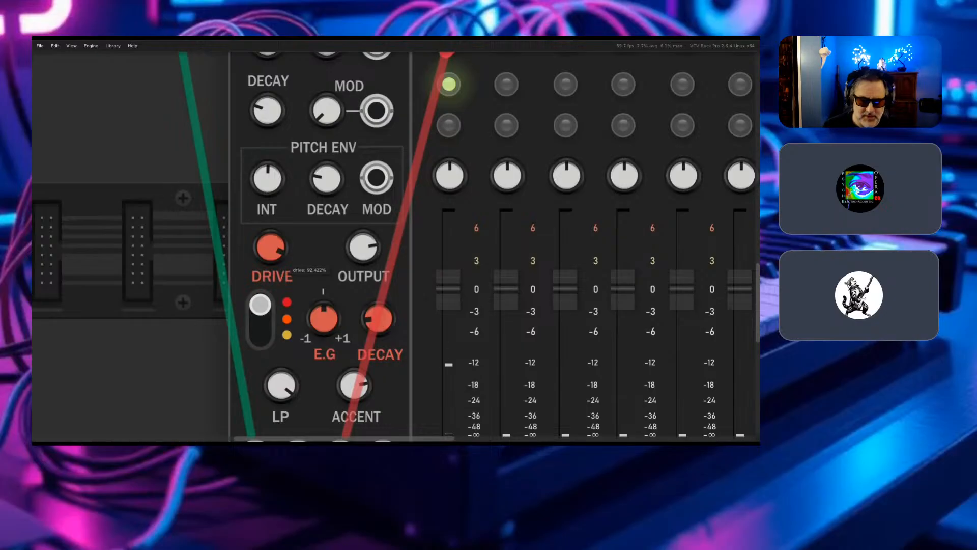
{"action": "left_click_drag", "start_coordinate": [270, 247], "coordinate": [270, 481]}
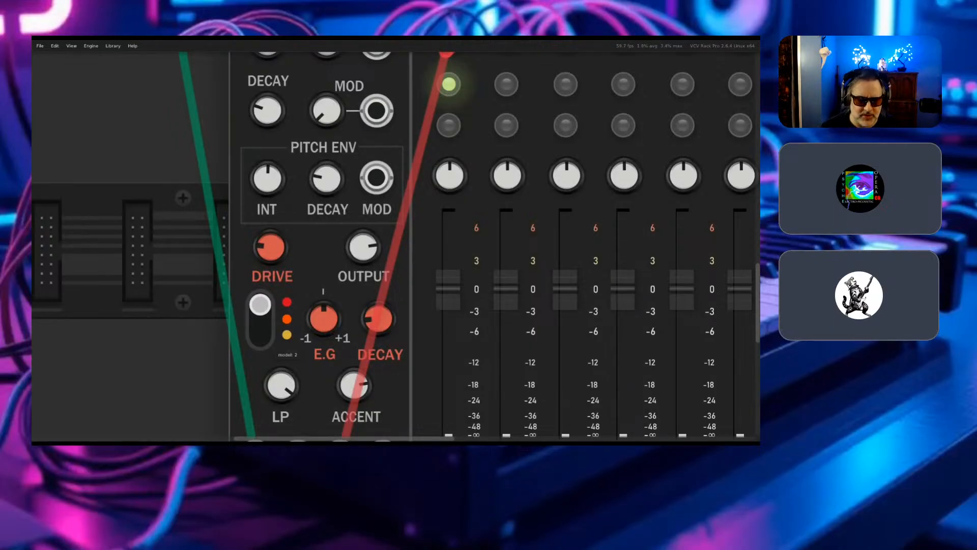
- Cycle through the Deep bass drum's three drive models and leave the switch on the middle one
{"action": "left_click", "coordinate": [260, 325]}
{"action": "left_click", "coordinate": [260, 325]}
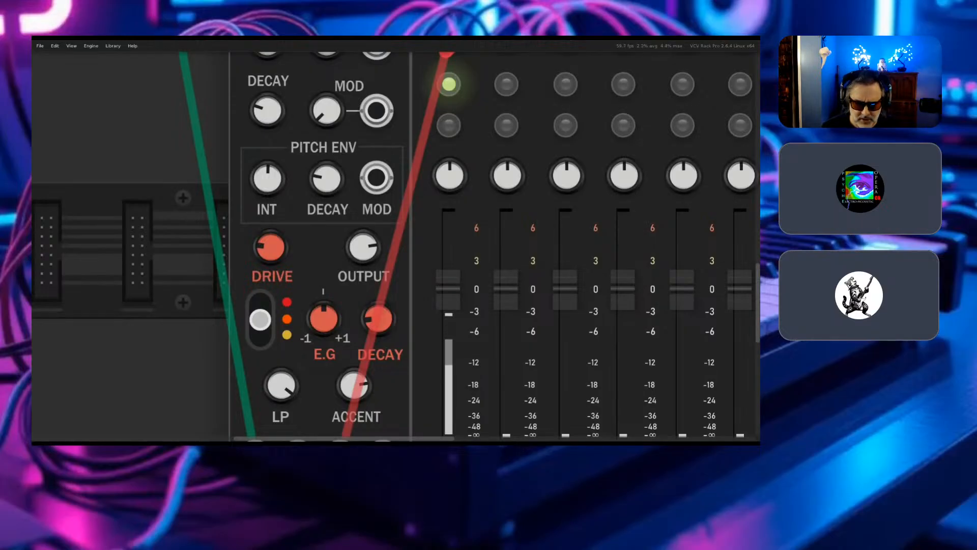
{"action": "left_click", "coordinate": [260, 319]}
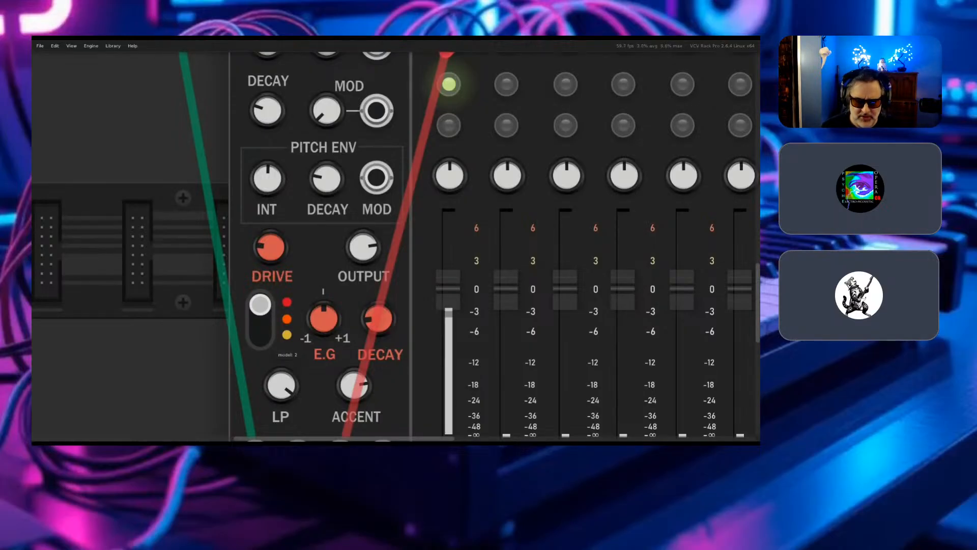
{"action": "left_click", "coordinate": [260, 319]}
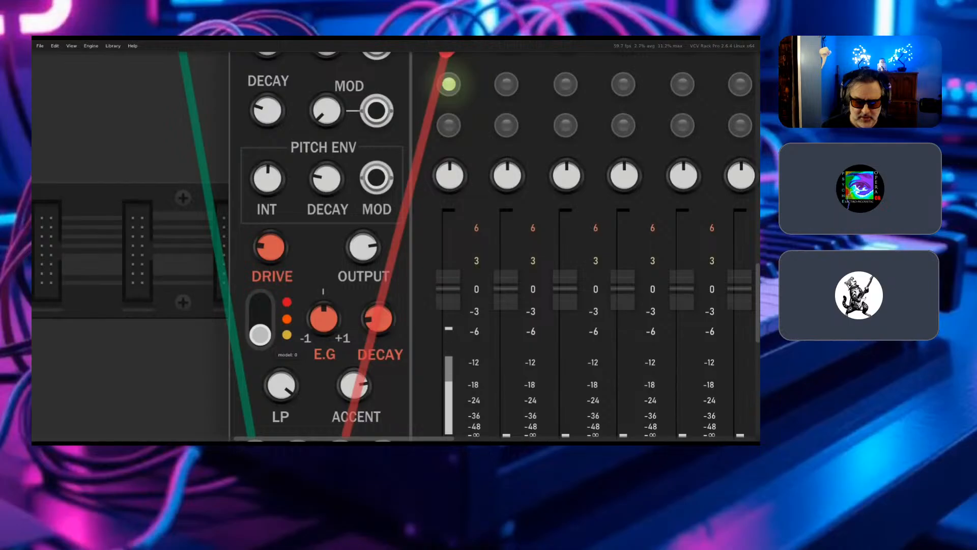
{"action": "left_click", "coordinate": [260, 325]}
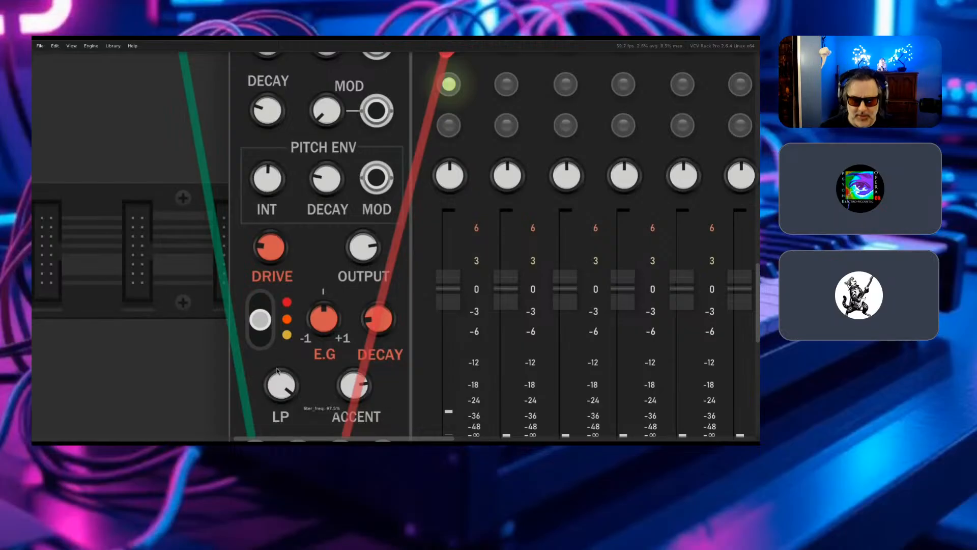
- Disconnect the green MIDI-CV gate cable from the Deep bass drum's TRIG input
{"action": "scroll", "coordinate": [289, 335], "scroll_direction": "down", "scroll_amount": 1}
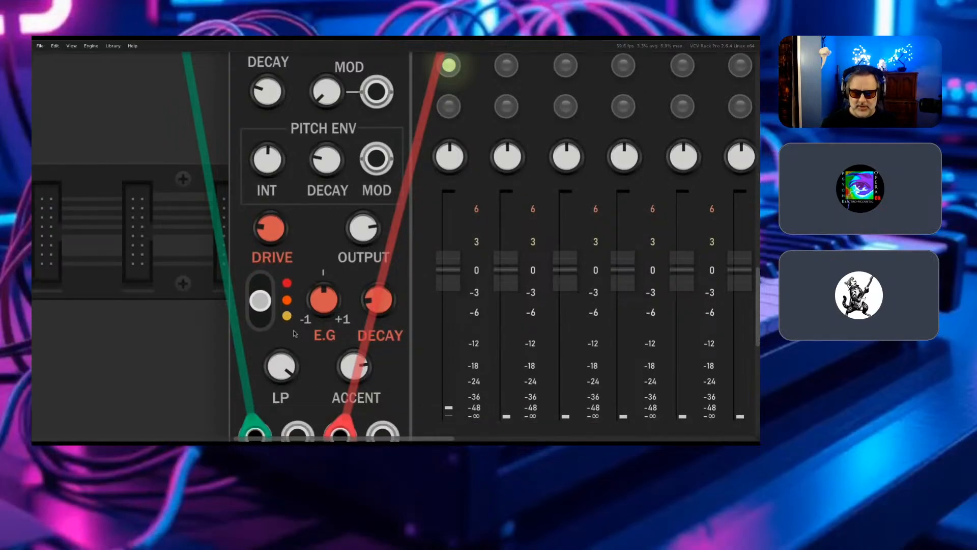
{"action": "scroll", "coordinate": [291, 333], "scroll_direction": "down", "scroll_amount": 2}
{"action": "scroll", "coordinate": [294, 333], "scroll_direction": "down", "scroll_amount": 2}
{"action": "scroll", "coordinate": [295, 333], "scroll_direction": "up", "scroll_amount": 5}
{"action": "scroll", "coordinate": [294, 333], "scroll_direction": "right", "scroll_amount": 3}
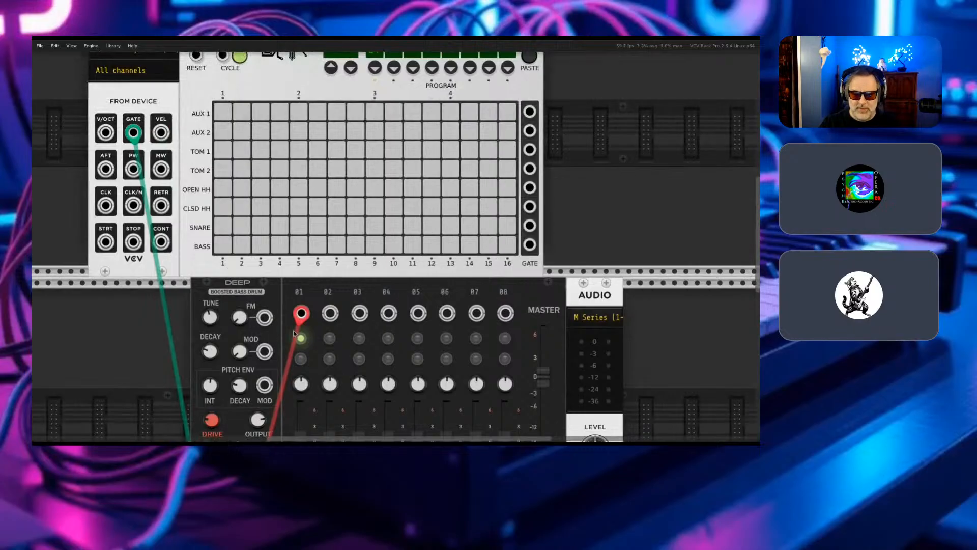
{"action": "scroll", "coordinate": [294, 334], "scroll_direction": "down", "scroll_amount": 5}
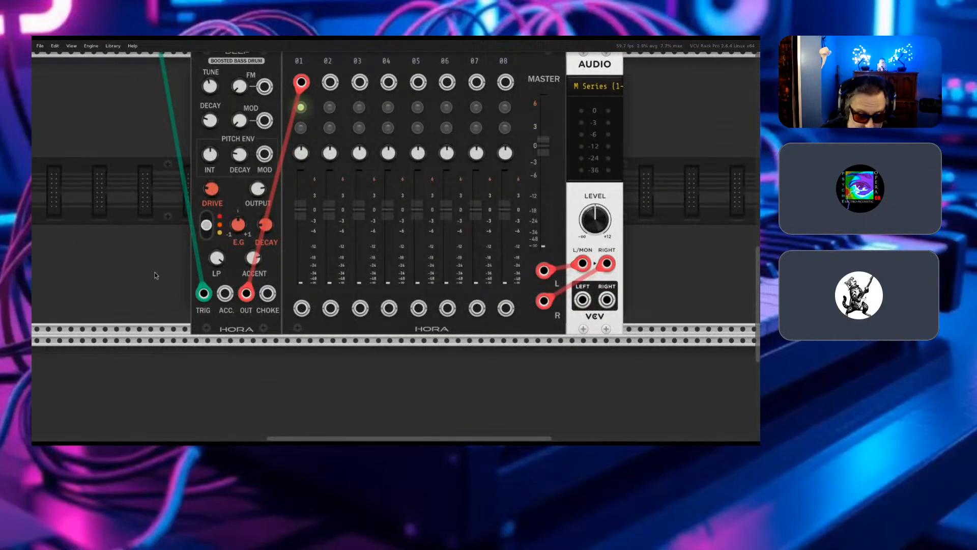
{"action": "left_click_drag", "start_coordinate": [203, 295], "coordinate": [144, 313]}
- Patch a green cable from the Drum Sequencer's BASS gate output to the Deep bass drum's TRIG input
{"action": "scroll", "coordinate": [147, 294], "scroll_direction": "up", "scroll_amount": 10}
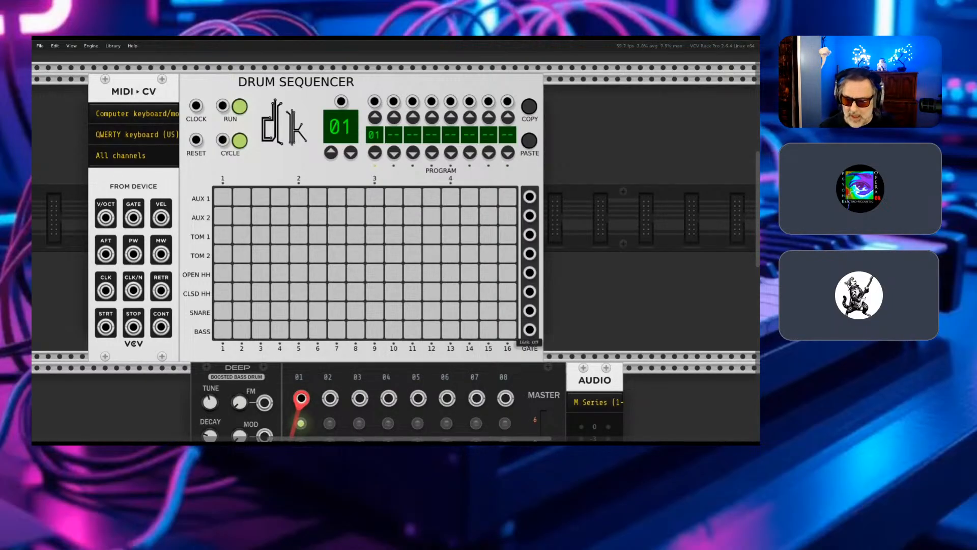
{"action": "right_click", "coordinate": [530, 329]}
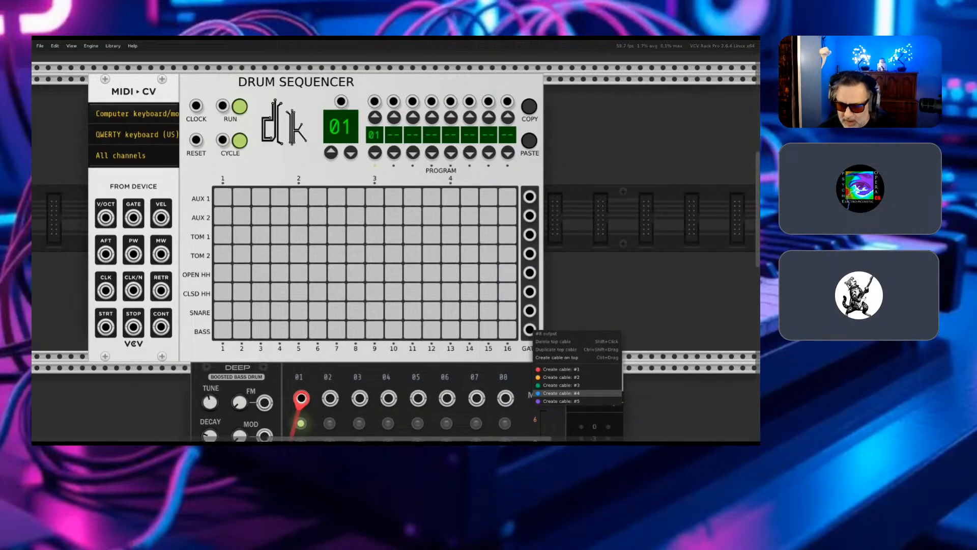
{"action": "left_click", "coordinate": [560, 392]}
{"action": "left_click", "coordinate": [447, 398]}
{"action": "left_click_drag", "start_coordinate": [447, 398], "coordinate": [204, 296]}
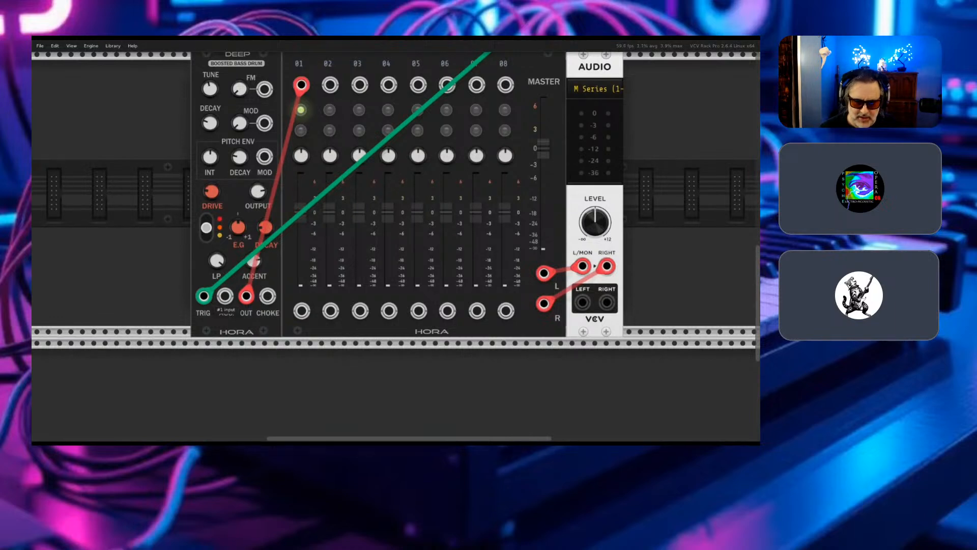
- Program the Drum Sequencer's BASS row in pattern 01 with hits on steps 1, 5, 9, 13 and 15
{"action": "scroll", "coordinate": [396, 244], "scroll_direction": "up", "scroll_amount": 5}
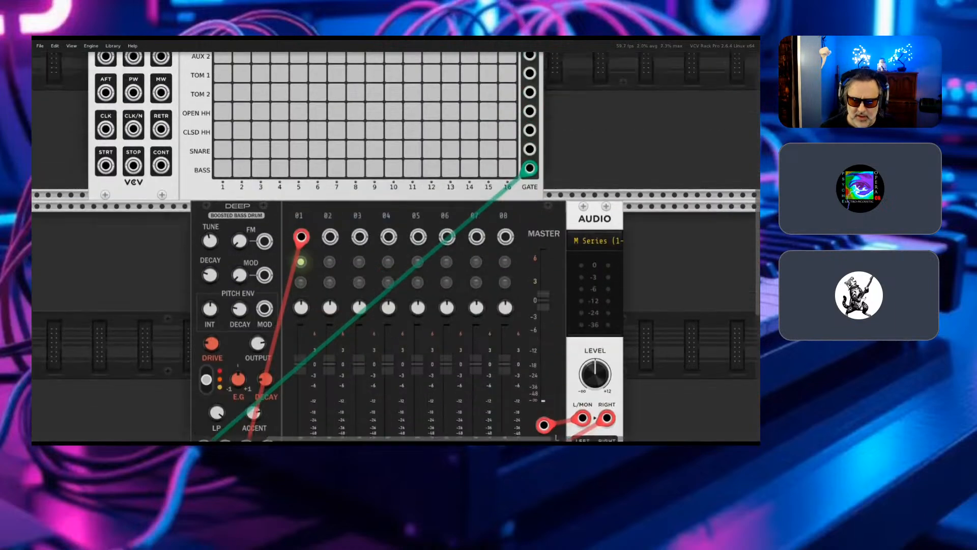
{"action": "scroll", "coordinate": [396, 244], "scroll_direction": "up", "scroll_amount": 2}
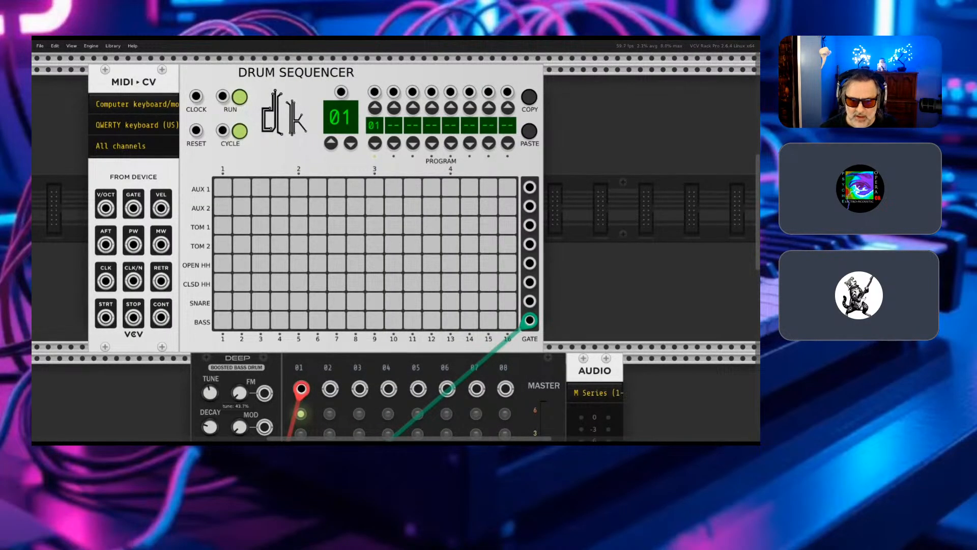
{"action": "scroll", "coordinate": [396, 244], "scroll_direction": "down", "scroll_amount": 5}
{"action": "scroll", "coordinate": [396, 244], "scroll_direction": "up", "scroll_amount": 4}
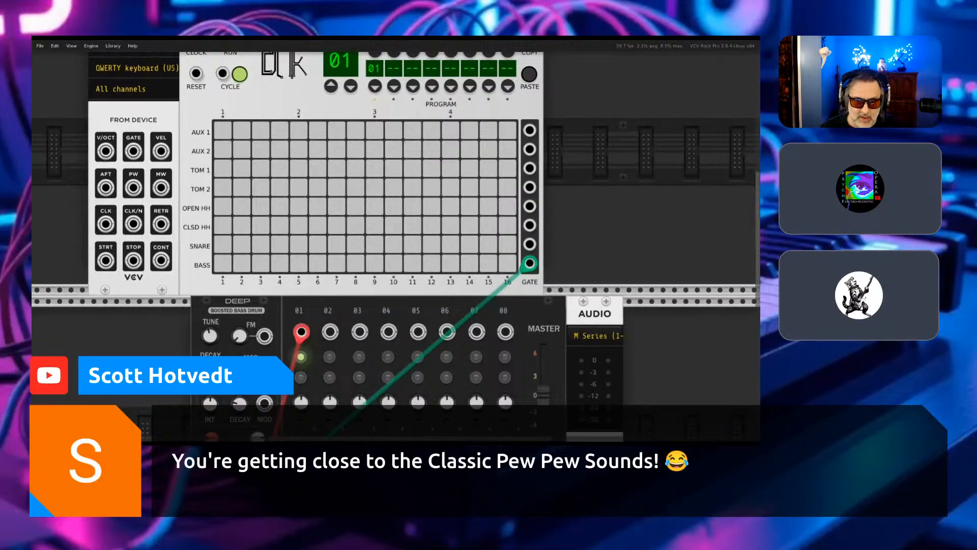
{"action": "left_click", "coordinate": [222, 263]}
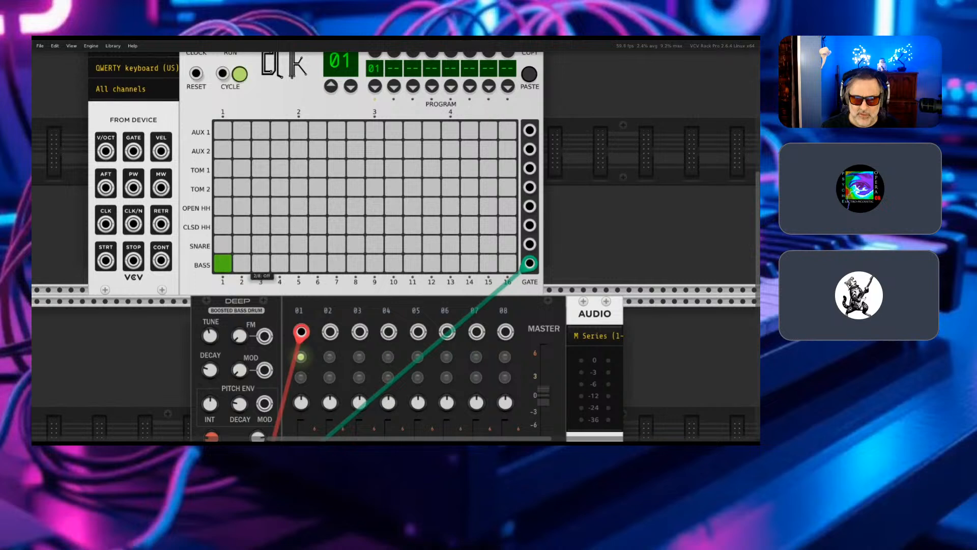
{"action": "left_click", "coordinate": [298, 263]}
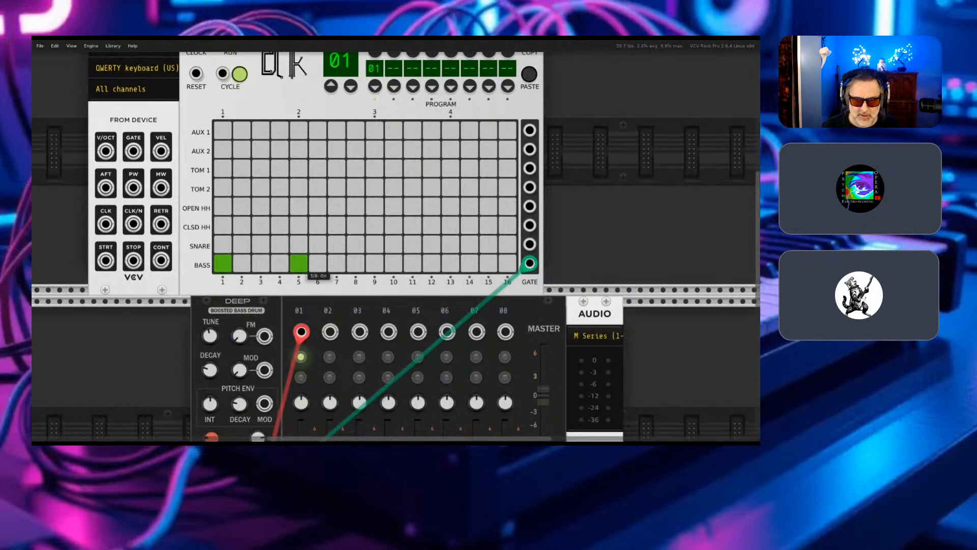
{"action": "left_click", "coordinate": [393, 263]}
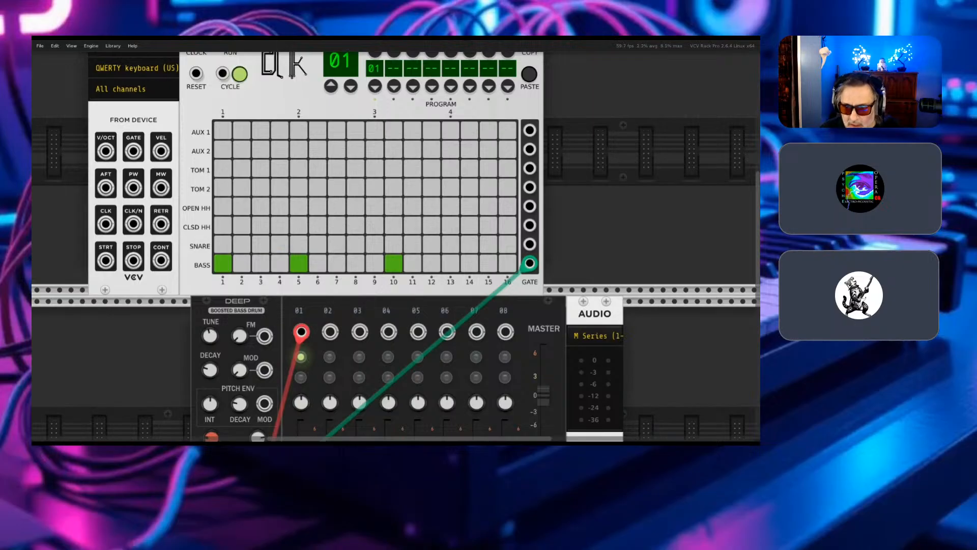
{"action": "left_click", "coordinate": [450, 263]}
{"action": "left_click", "coordinate": [374, 263]}
{"action": "left_click", "coordinate": [394, 263]}
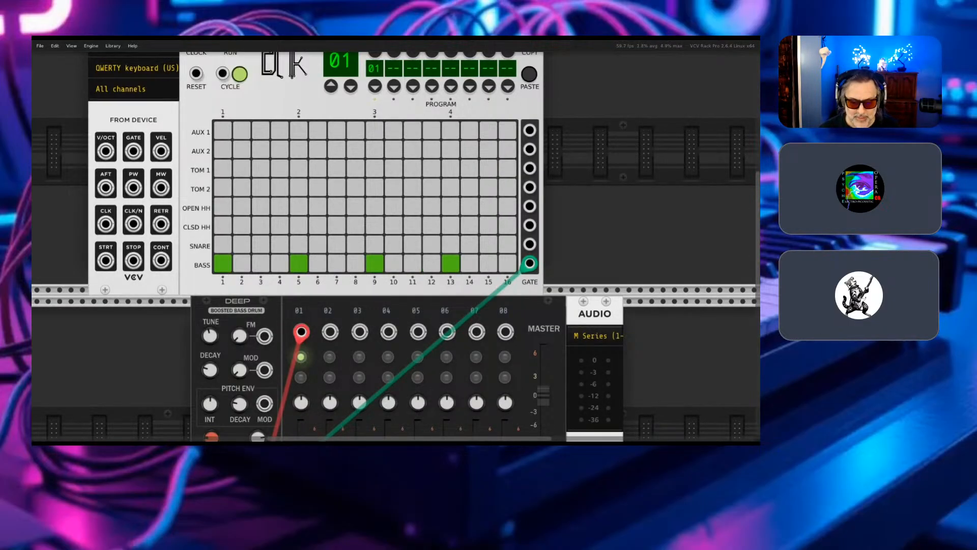
{"action": "left_click", "coordinate": [489, 264]}
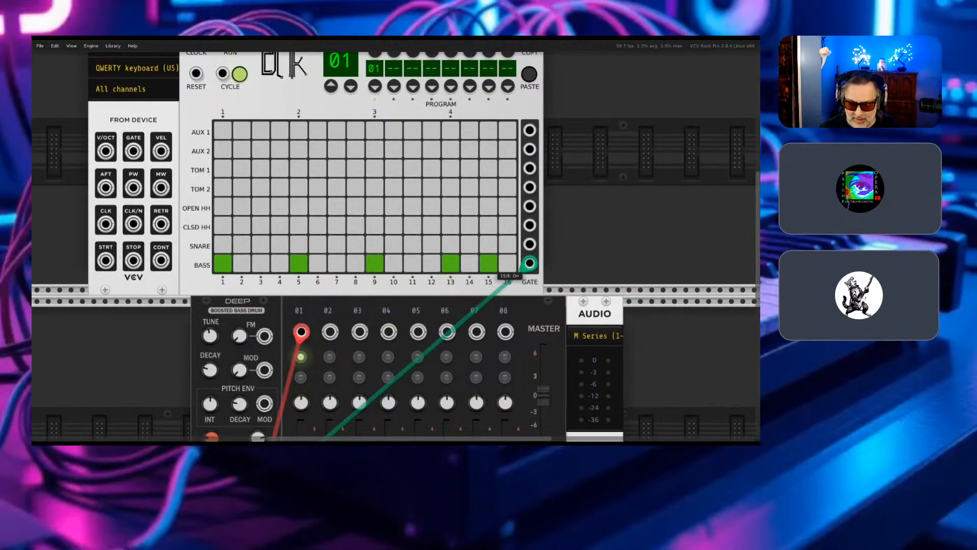
- Add SV Modular's Gnome clock between the MIDI-CV module and the Drum Sequencer, with the sequencer placed directly against it
{"action": "scroll", "coordinate": [432, 234], "scroll_direction": "up", "scroll_amount": 2}
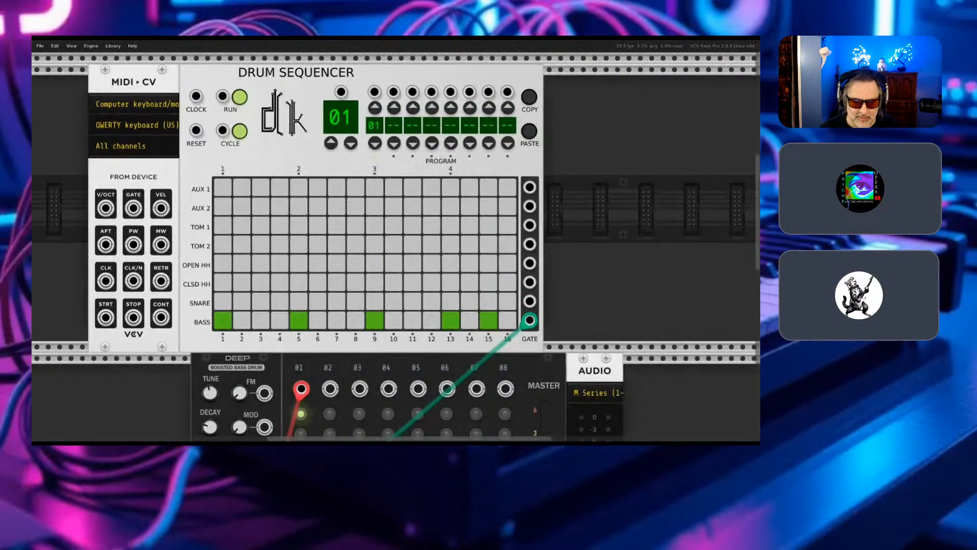
{"action": "left_click_drag", "start_coordinate": [295, 73], "coordinate": [420, 73]}
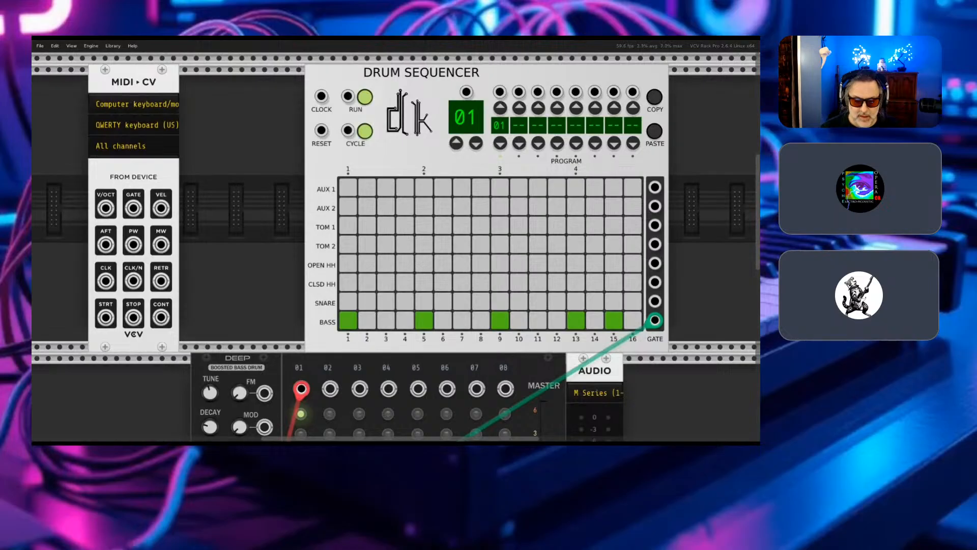
{"action": "key", "text": "Return"}
{"action": "key", "text": "BackSpace"}
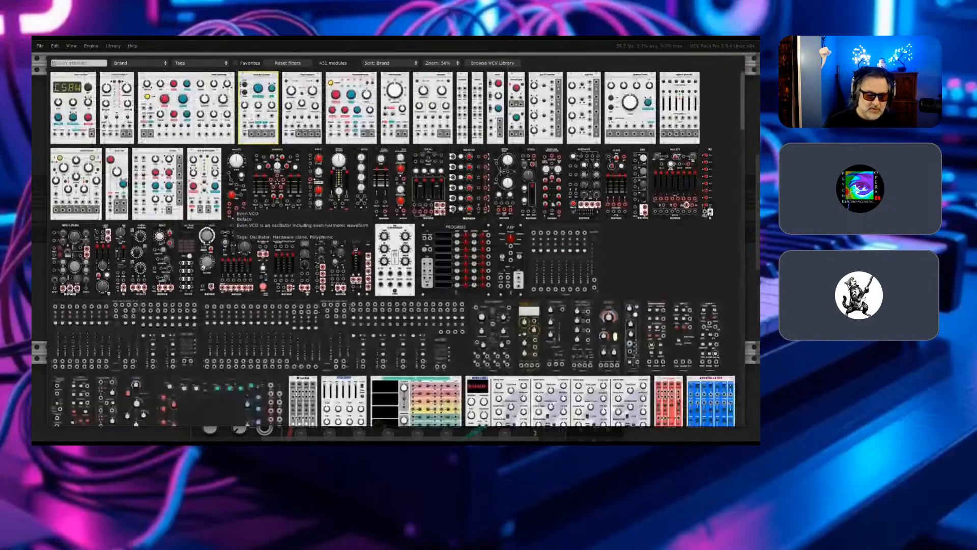
{"action": "type", "text": "m"}
{"action": "key", "text": "BackSpace"}
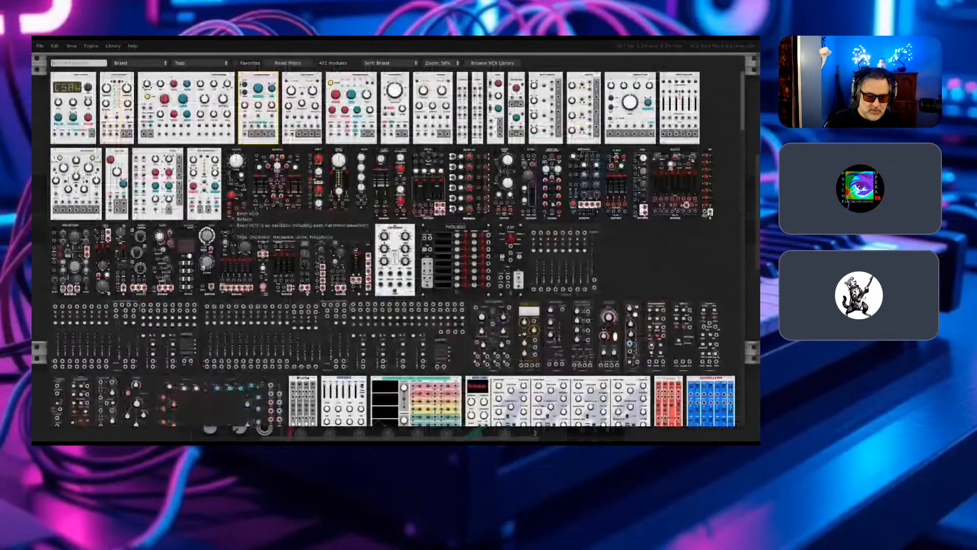
{"action": "type", "text": "gno"}
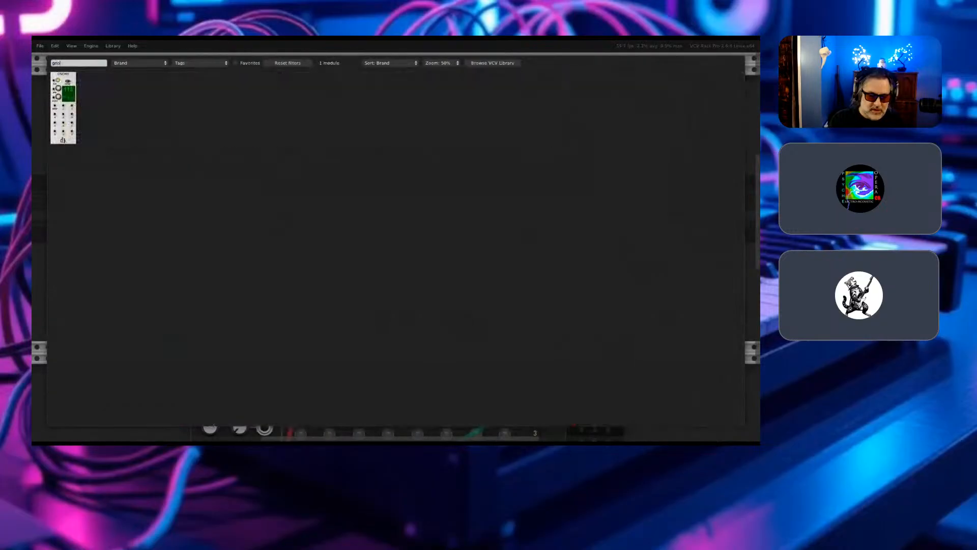
{"action": "type", "text": "me"}
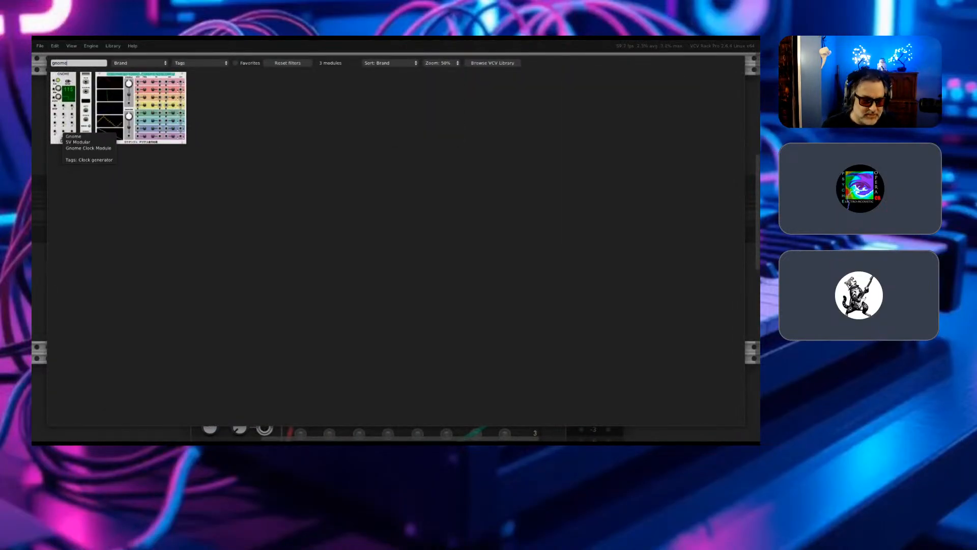
{"action": "left_click", "coordinate": [62, 130]}
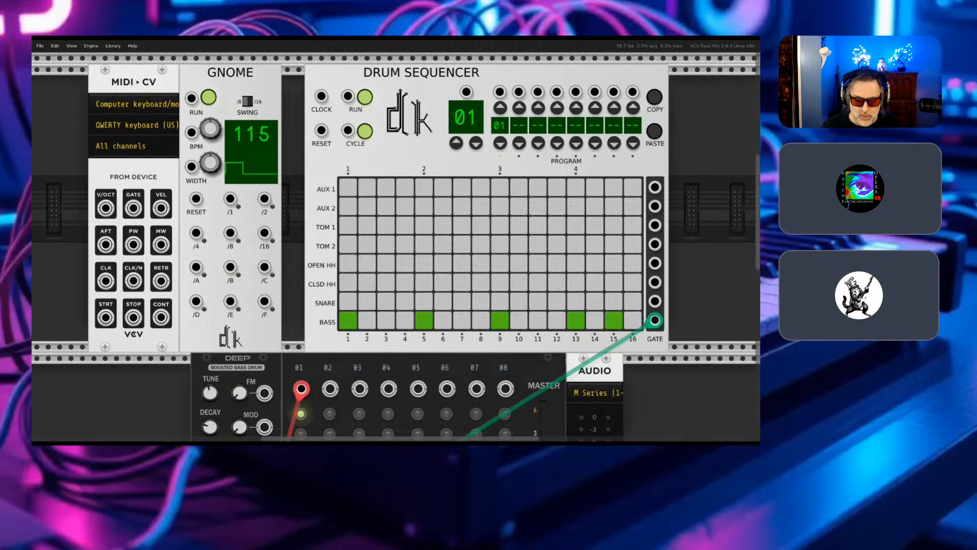
{"action": "left_click_drag", "start_coordinate": [421, 73], "coordinate": [399, 73]}
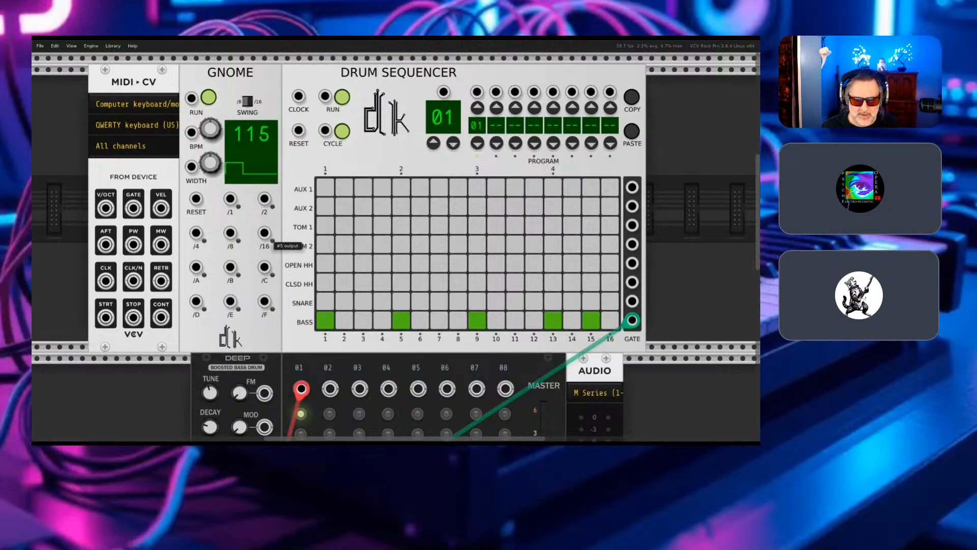
{"action": "right_click", "coordinate": [266, 234]}
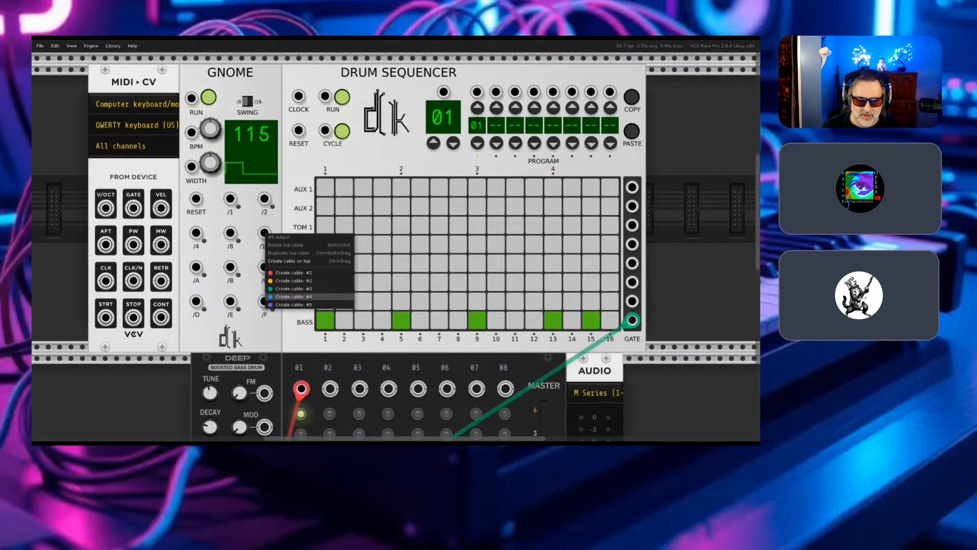
{"action": "left_click", "coordinate": [292, 288]}
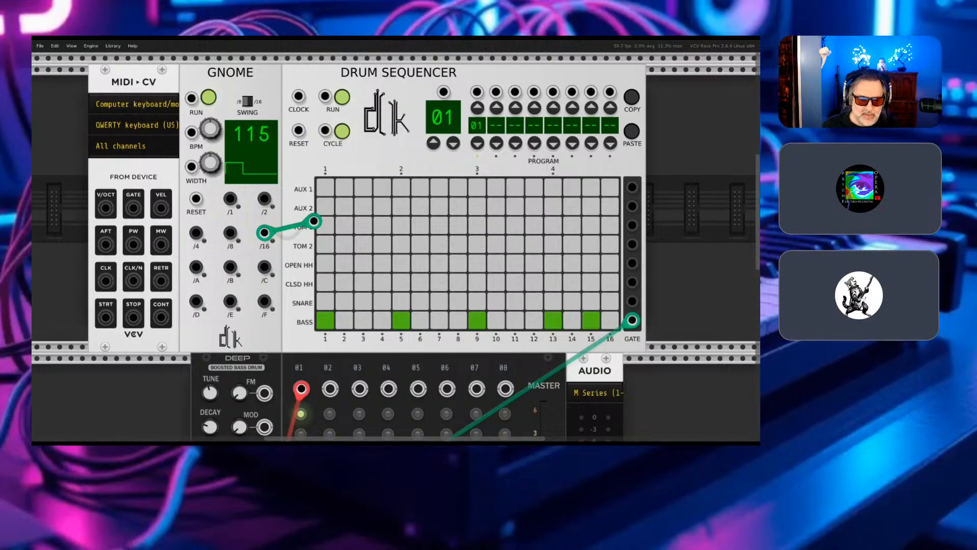
{"action": "left_click", "coordinate": [264, 232]}
- Patch a purple cable from Gnome's /16 output to the Drum Sequencer's CLOCK input
{"action": "right_click", "coordinate": [264, 234]}
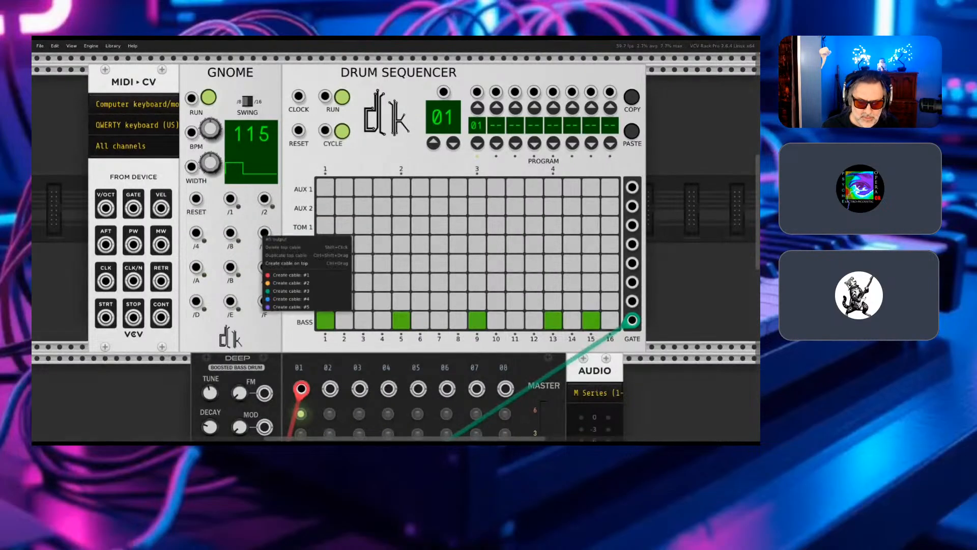
{"action": "left_click", "coordinate": [290, 307]}
{"action": "left_click", "coordinate": [293, 263]}
{"action": "left_click_drag", "start_coordinate": [293, 263], "coordinate": [299, 96]}
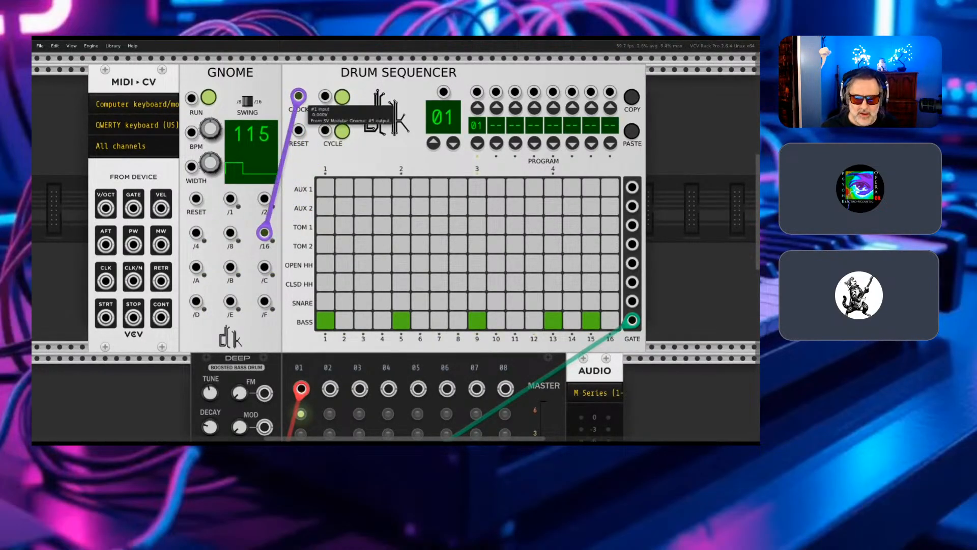
- Toggle the Drum Sequencer's RUN switch to audition the bass pattern, and leave the sequencer stopped
{"action": "left_click", "coordinate": [342, 97]}
{"action": "left_click", "coordinate": [341, 97]}
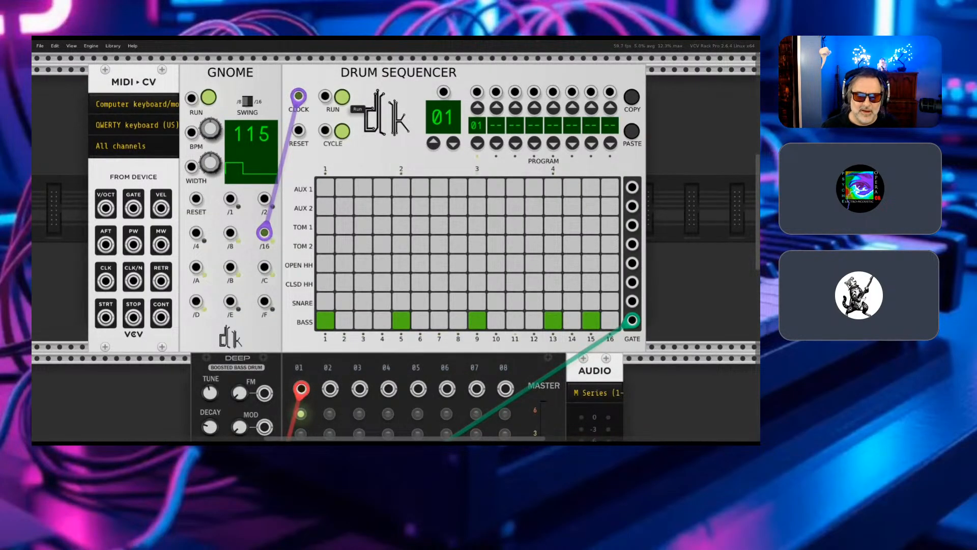
{"action": "left_click", "coordinate": [342, 97]}
{"action": "left_click", "coordinate": [342, 97]}
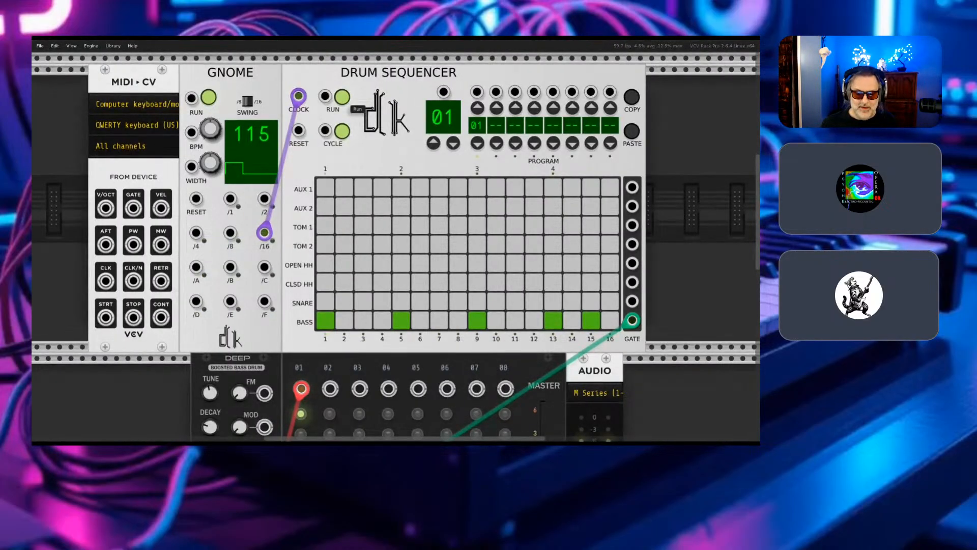
{"action": "left_click", "coordinate": [342, 97]}
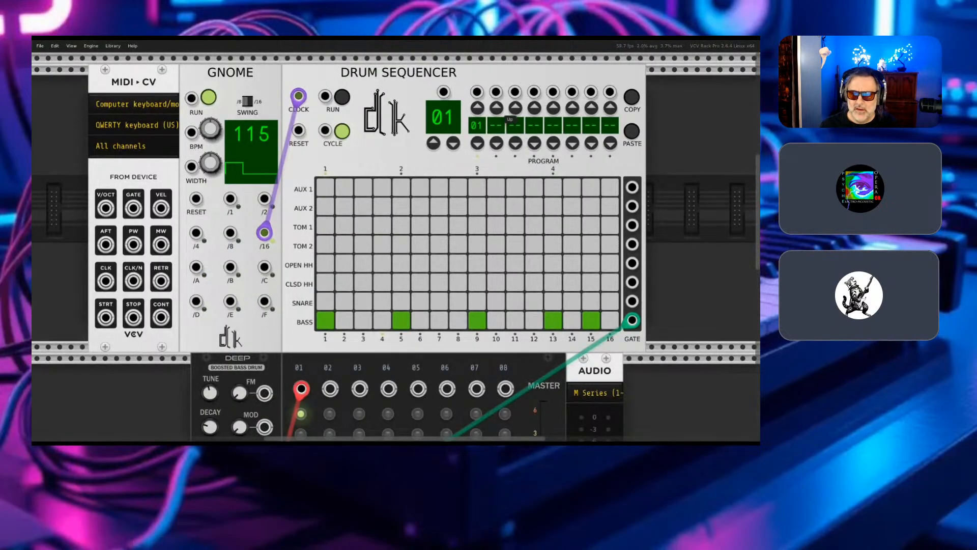
- Set the Drum Sequencer's second program slot to 02 and bring up pattern 02 for editing
{"action": "left_click", "coordinate": [496, 107]}
{"action": "left_click", "coordinate": [496, 107]}
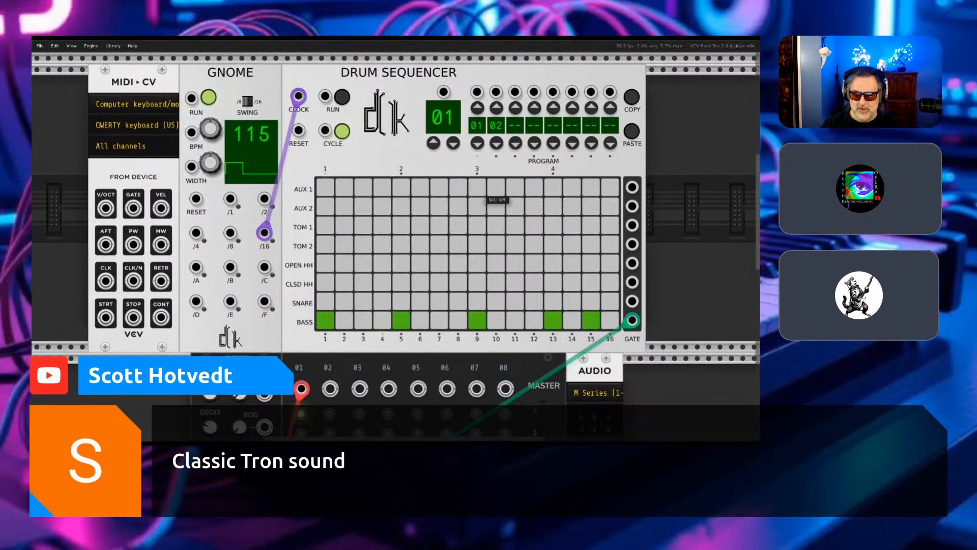
{"action": "key", "text": "ctrl+equal"}
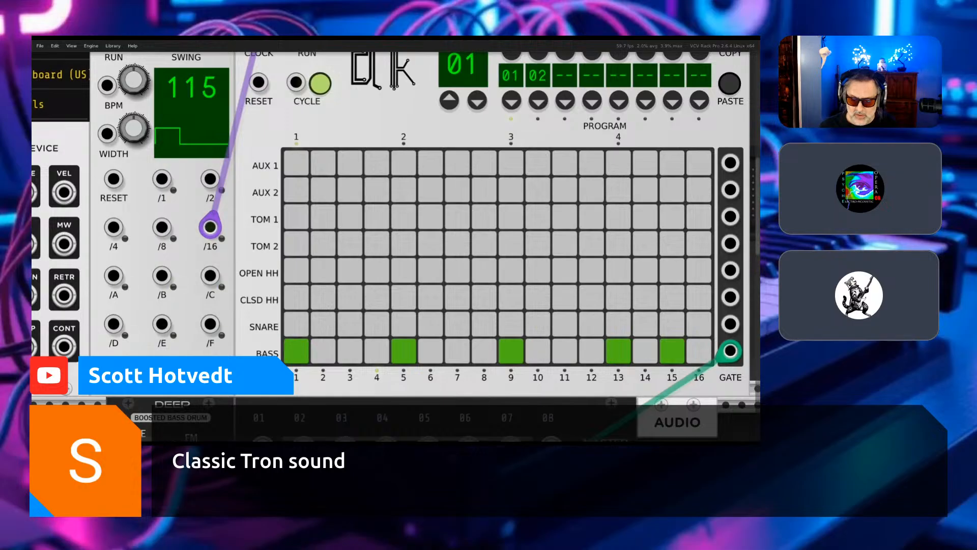
{"action": "left_click", "coordinate": [449, 101]}
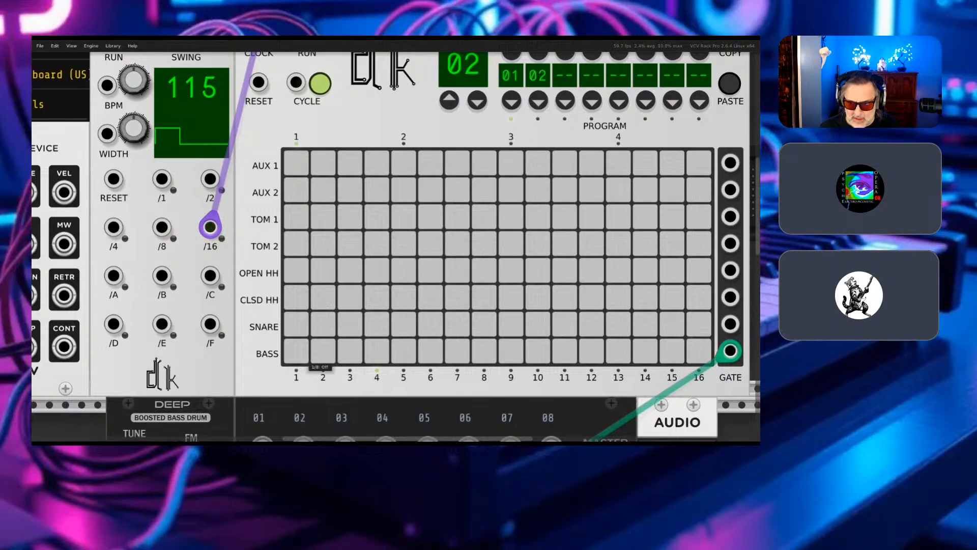
- Program BASS hits on steps 1, 5, 9, 13 and 15 of pattern 02, and switch the displayed pattern to 03
{"action": "left_click", "coordinate": [296, 351]}
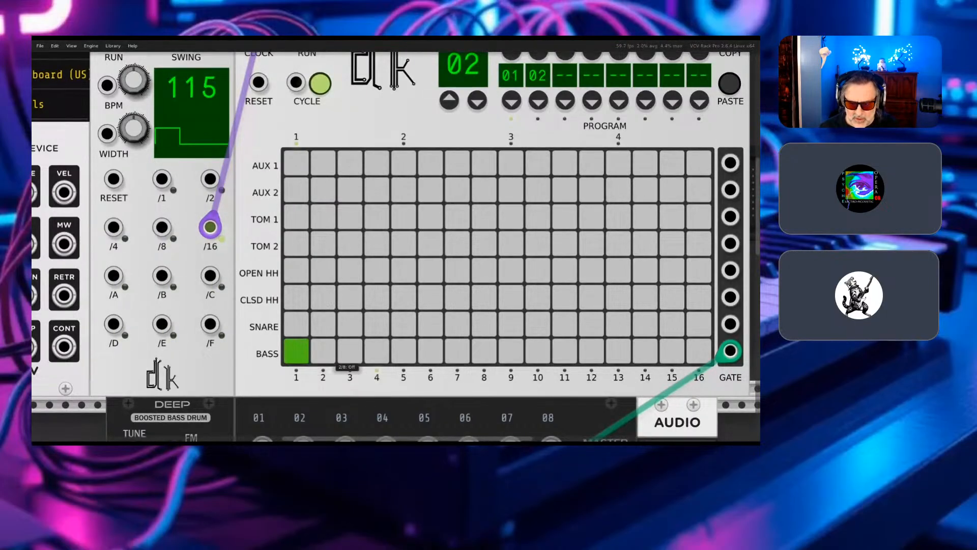
{"action": "left_click", "coordinate": [403, 351]}
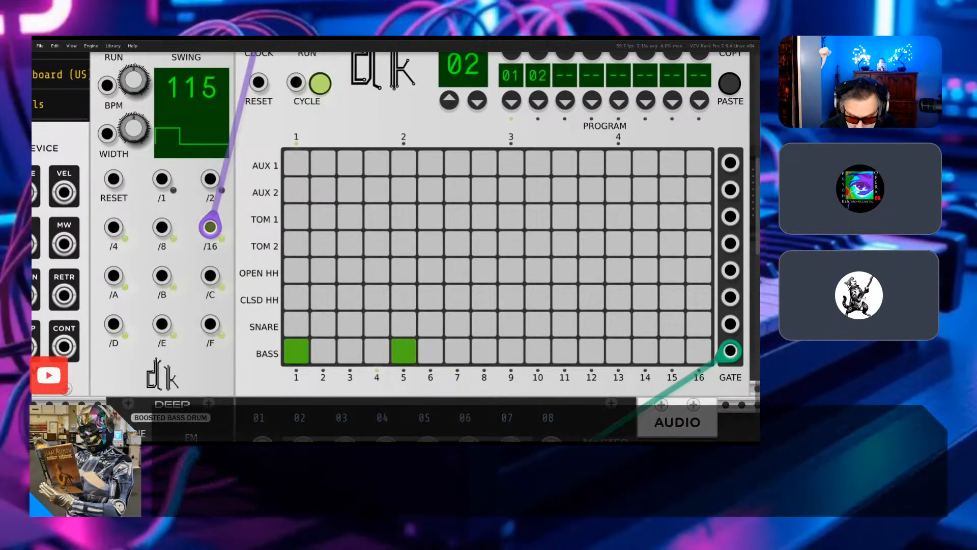
{"action": "left_click", "coordinate": [511, 351]}
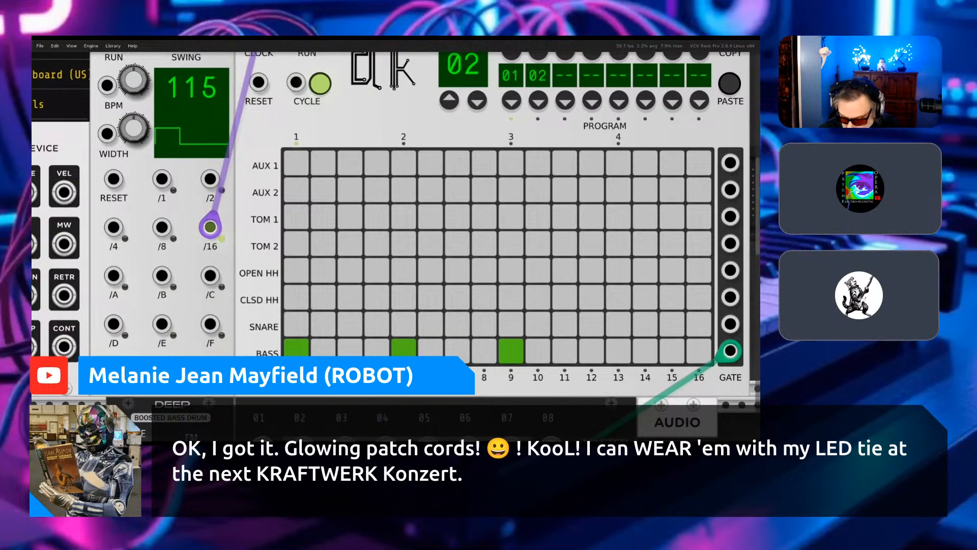
{"action": "left_click", "coordinate": [618, 351]}
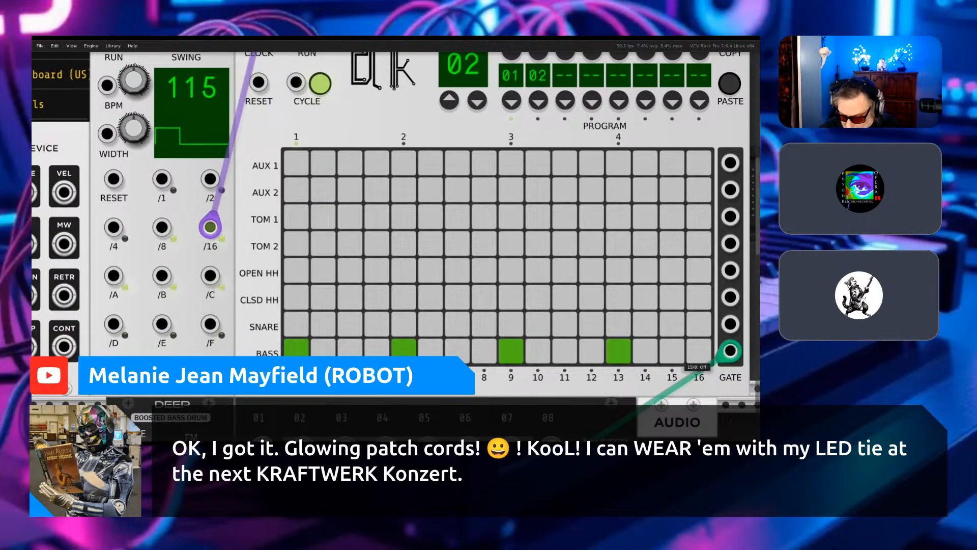
{"action": "left_click", "coordinate": [671, 351]}
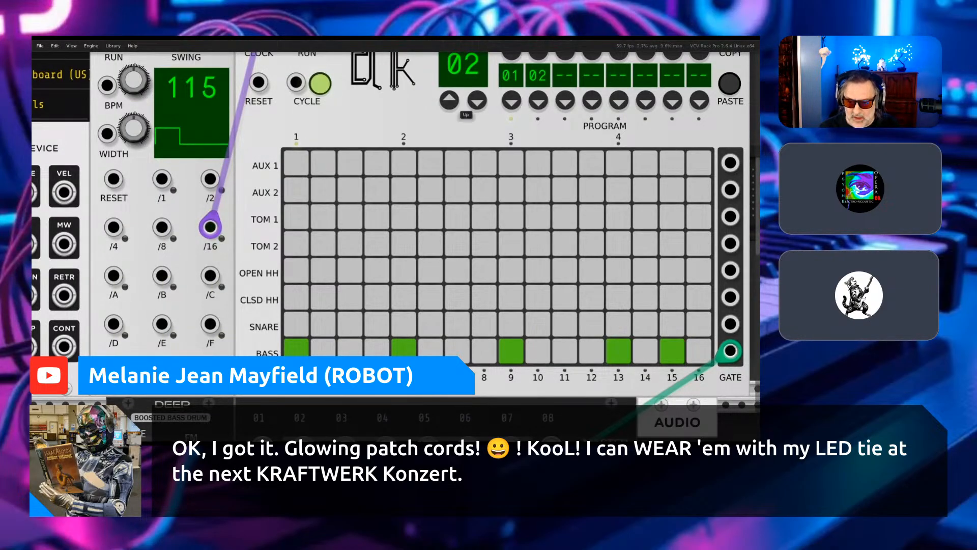
{"action": "left_click", "coordinate": [478, 101]}
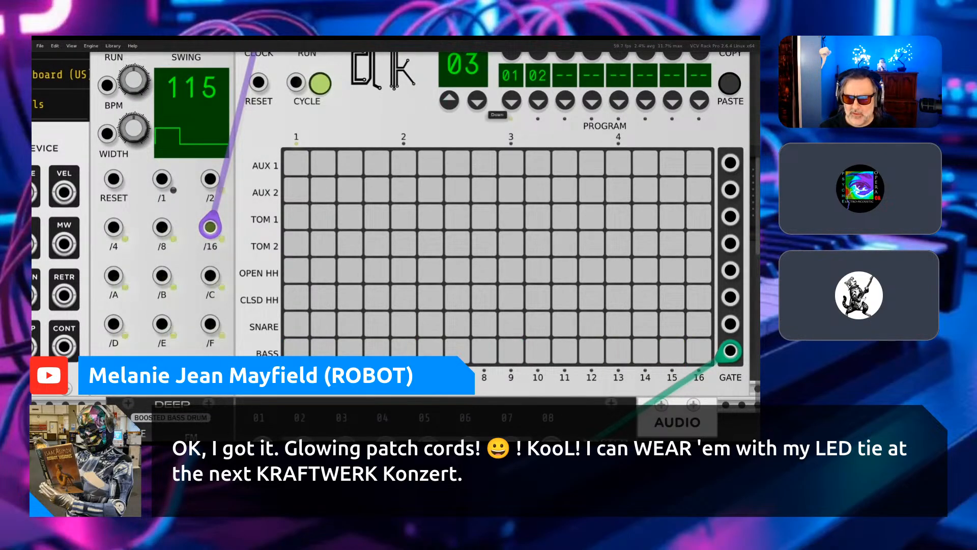
- Return the Drum Sequencer's display to pattern 01 and remove its BASS hit on step 15
{"action": "left_click", "coordinate": [478, 102]}
{"action": "left_click", "coordinate": [478, 102]}
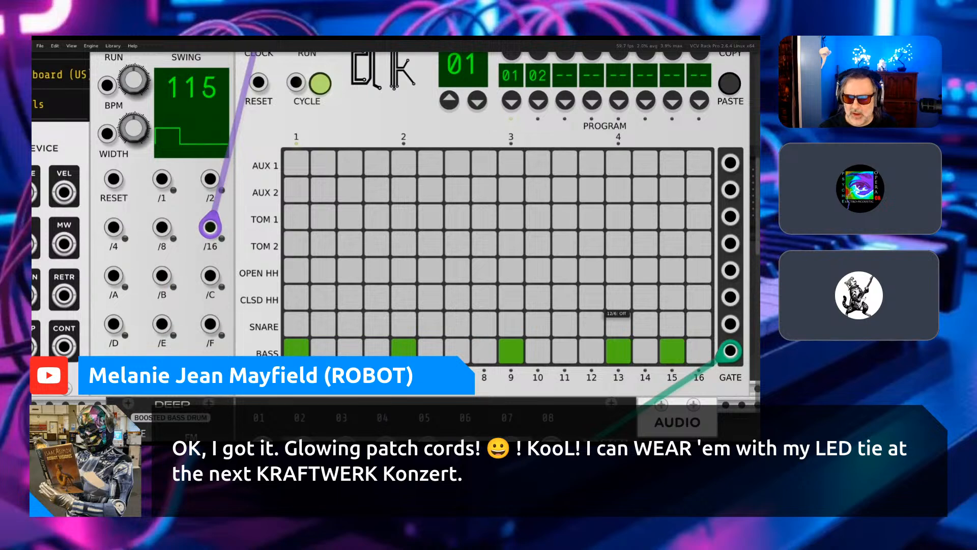
{"action": "left_click", "coordinate": [676, 355]}
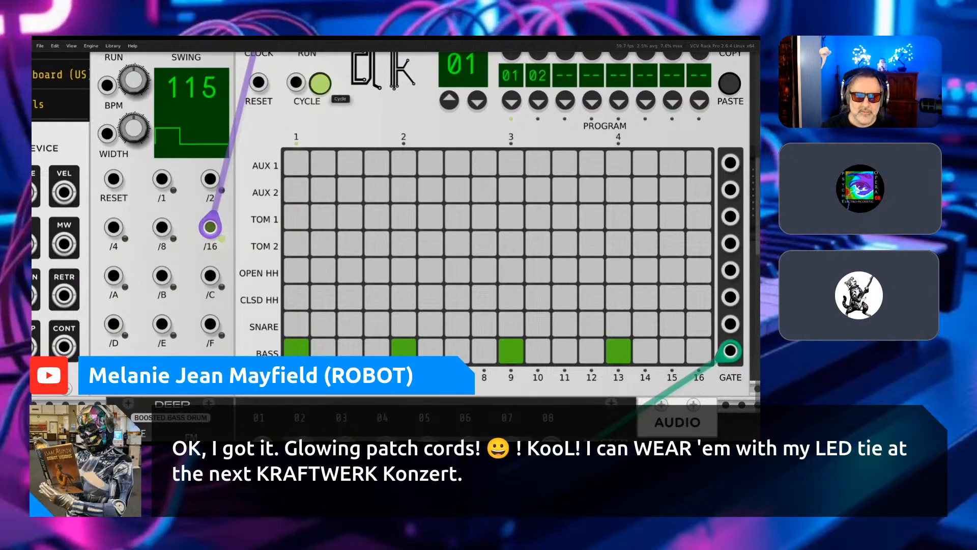
- Toggle the Drum Sequencer's CYCLE switch off, on and off again
{"action": "left_click", "coordinate": [318, 88]}
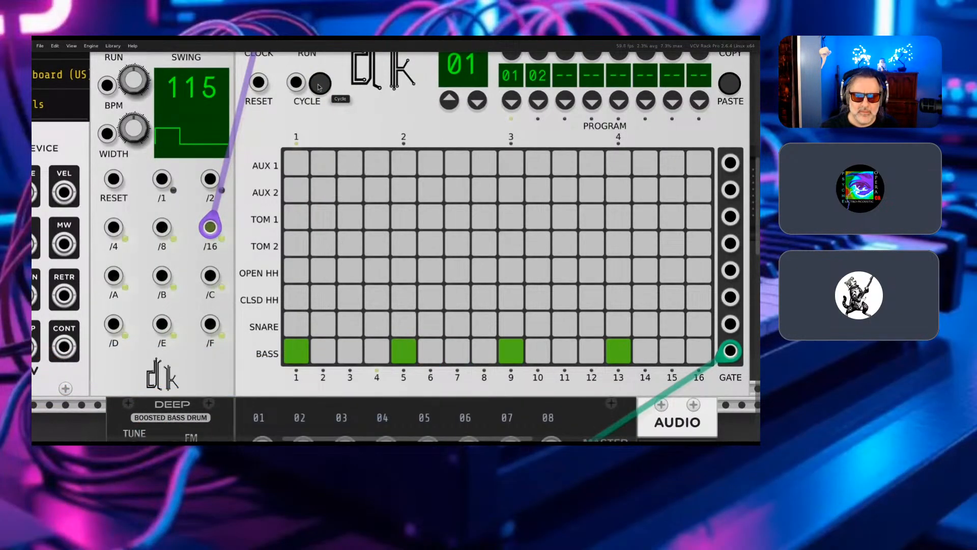
{"action": "left_click", "coordinate": [319, 86]}
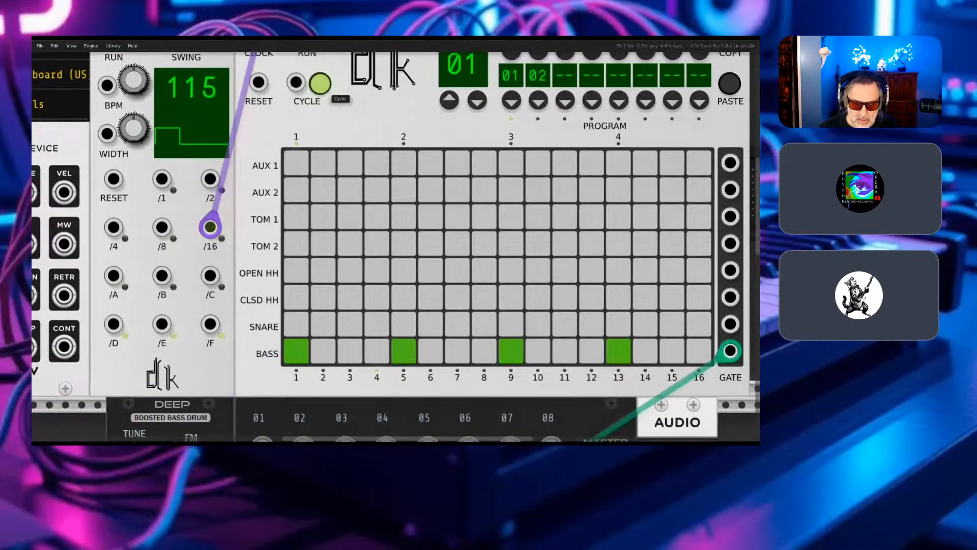
{"action": "left_click", "coordinate": [324, 88]}
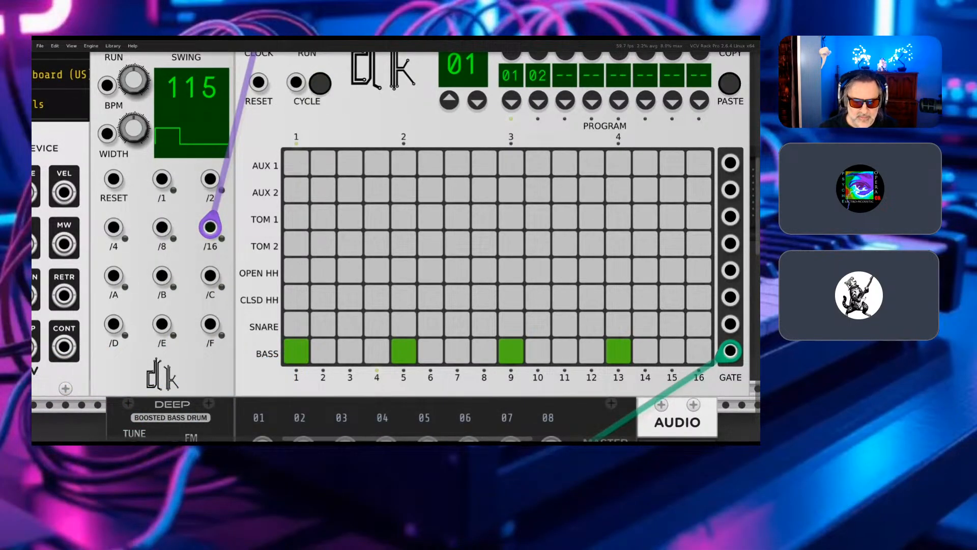
{"action": "scroll", "coordinate": [320, 95], "scroll_direction": "up", "scroll_amount": 5}
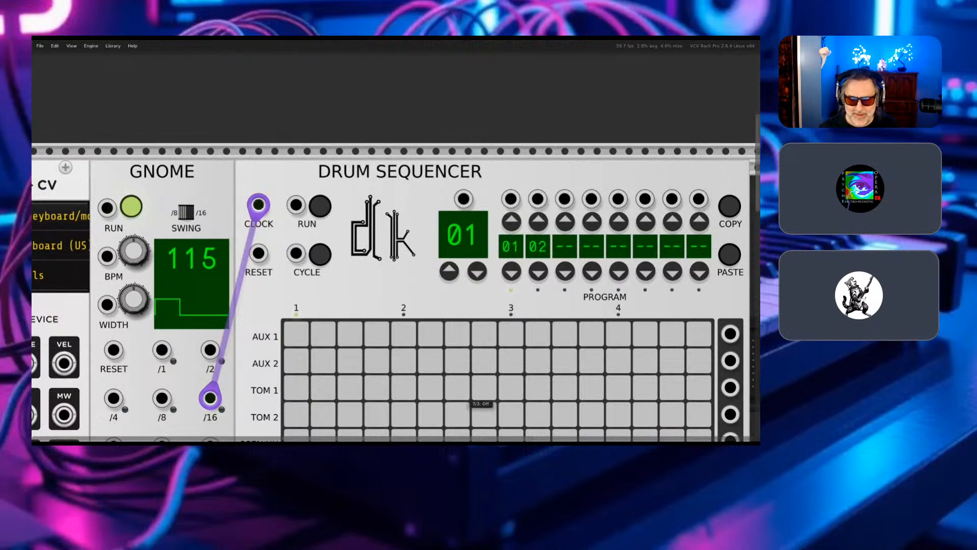
{"action": "scroll", "coordinate": [481, 402], "scroll_direction": "down", "scroll_amount": 5}
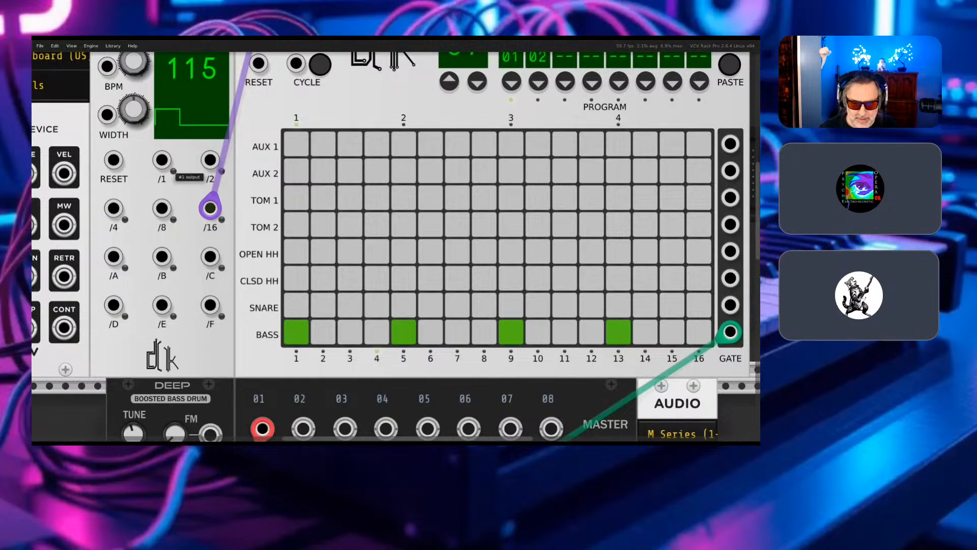
{"action": "scroll", "coordinate": [396, 246], "scroll_direction": "up", "scroll_amount": 3}
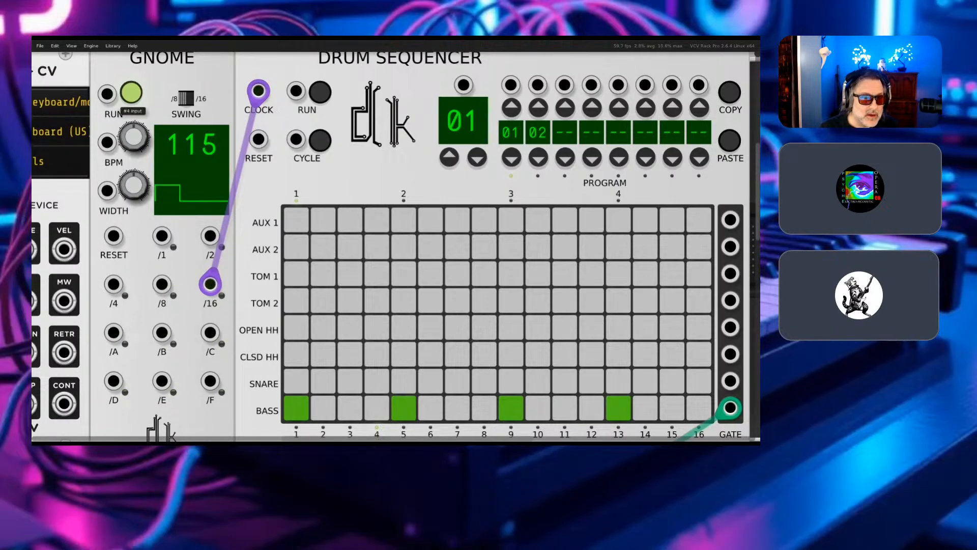
- Stop and restart Gnome's clock, and briefly start and stop the Drum Sequencer with its own RUN switch
{"action": "left_click", "coordinate": [131, 92]}
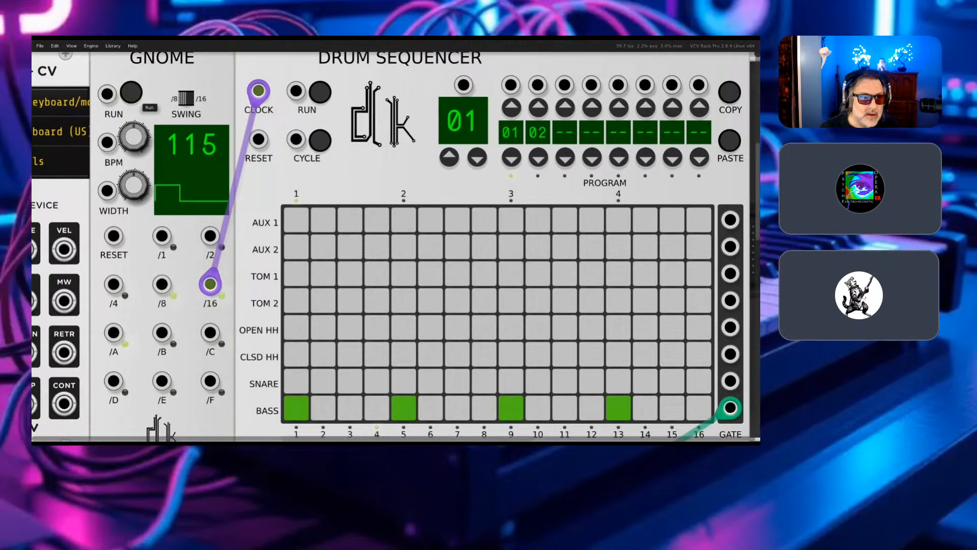
{"action": "left_click", "coordinate": [132, 92]}
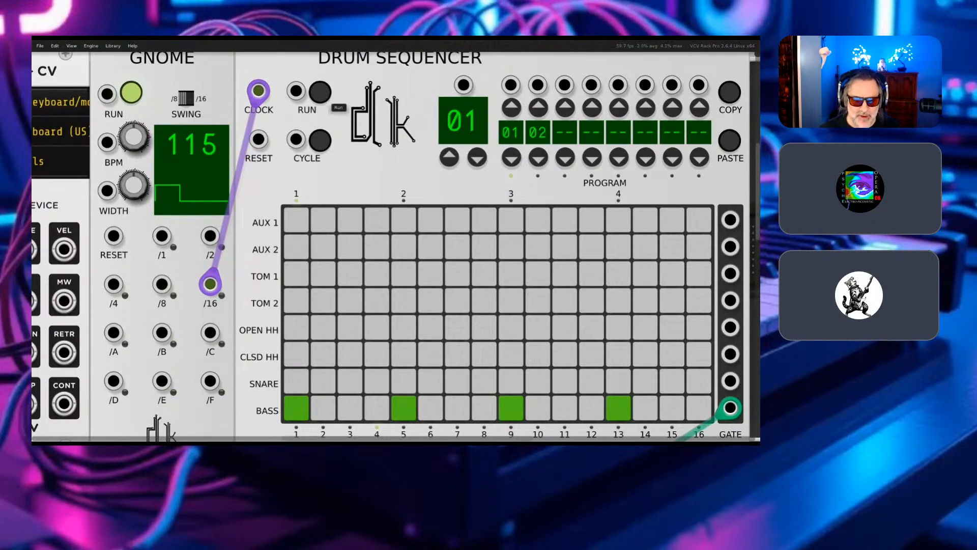
{"action": "left_click", "coordinate": [320, 92]}
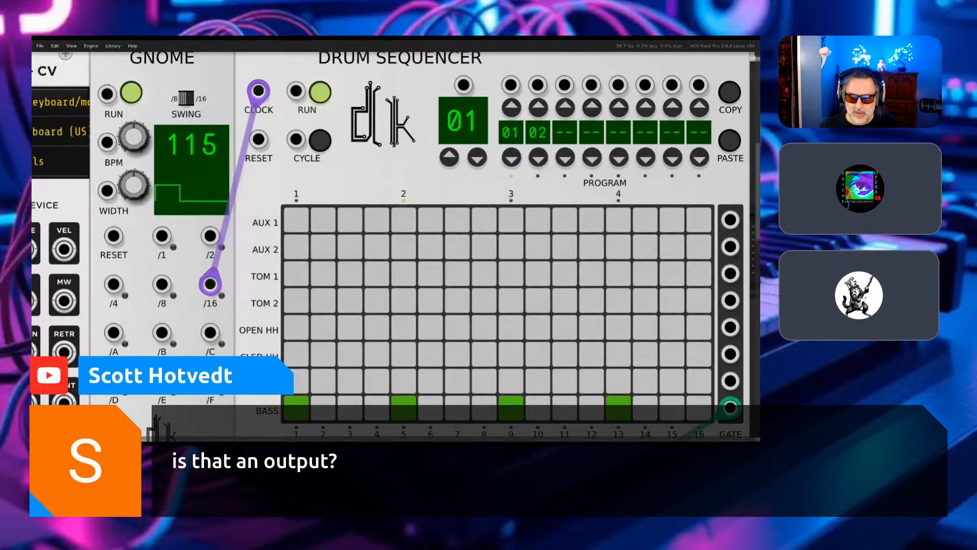
{"action": "left_click", "coordinate": [320, 92]}
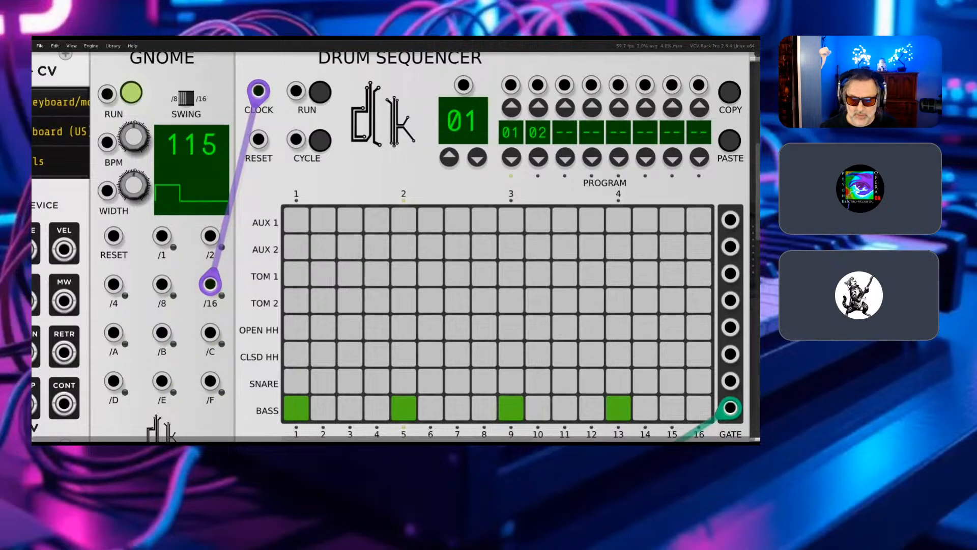
- Examine the Drum Sequencer's module options, including the Preset copy, paste, open and save choices, and leave them unused
{"action": "right_click", "coordinate": [380, 141]}
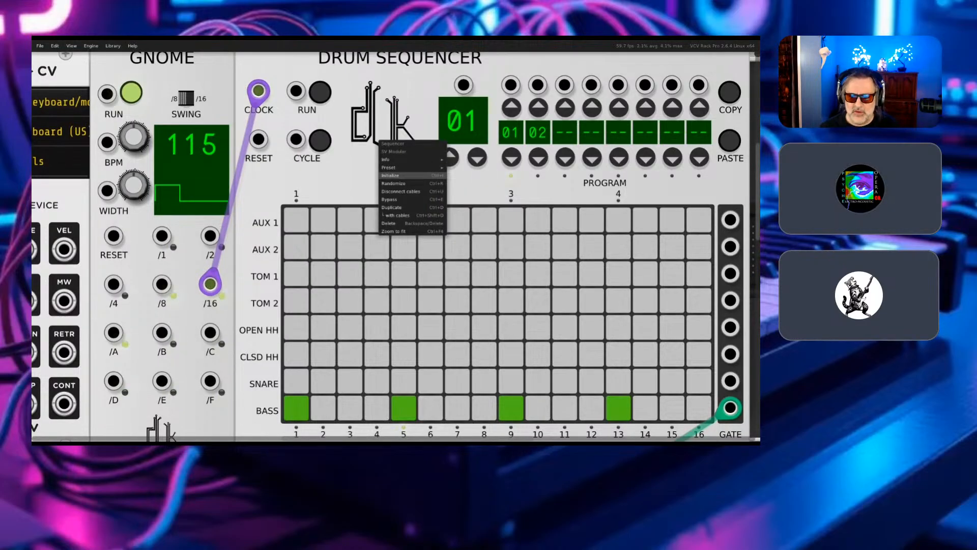
{"action": "mouse_move", "coordinate": [402, 160]}
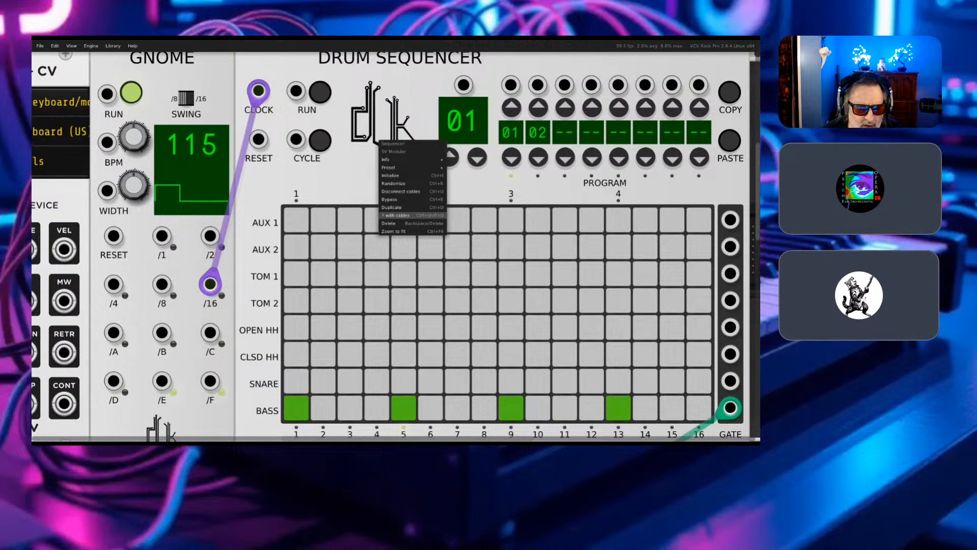
{"action": "key", "text": "Escape"}
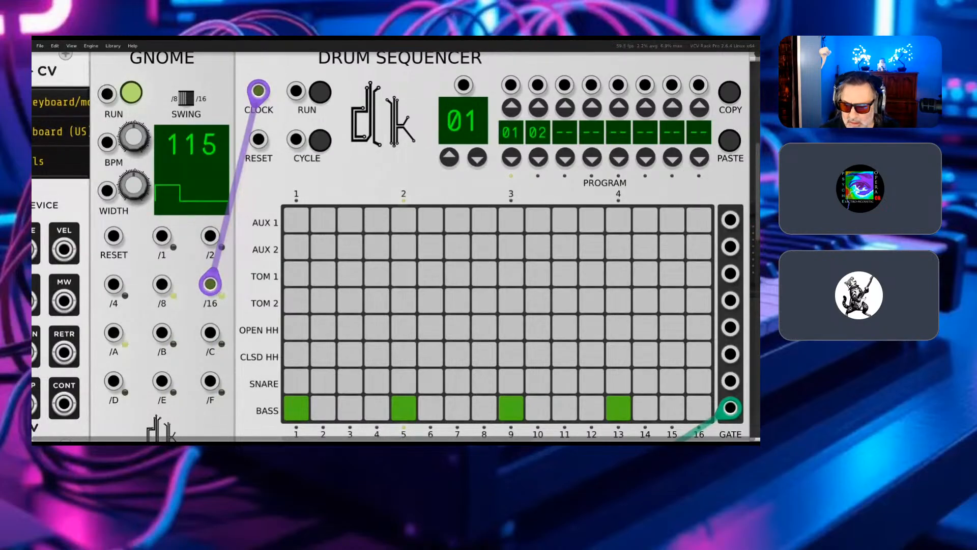
{"action": "right_click", "coordinate": [396, 120]}
{"action": "mouse_move", "coordinate": [428, 138]}
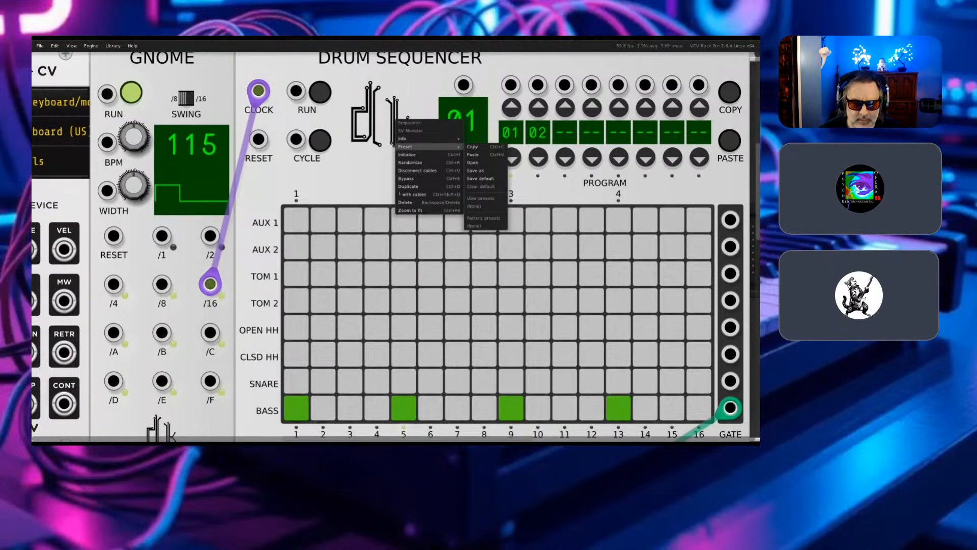
{"action": "key", "text": "Escape"}
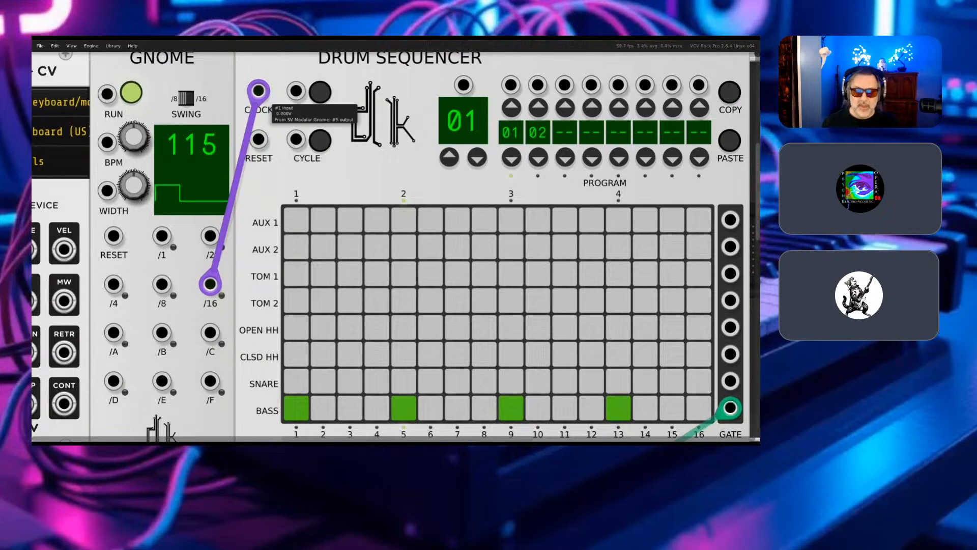
{"action": "right_click", "coordinate": [377, 74]}
{"action": "mouse_move", "coordinate": [402, 92]}
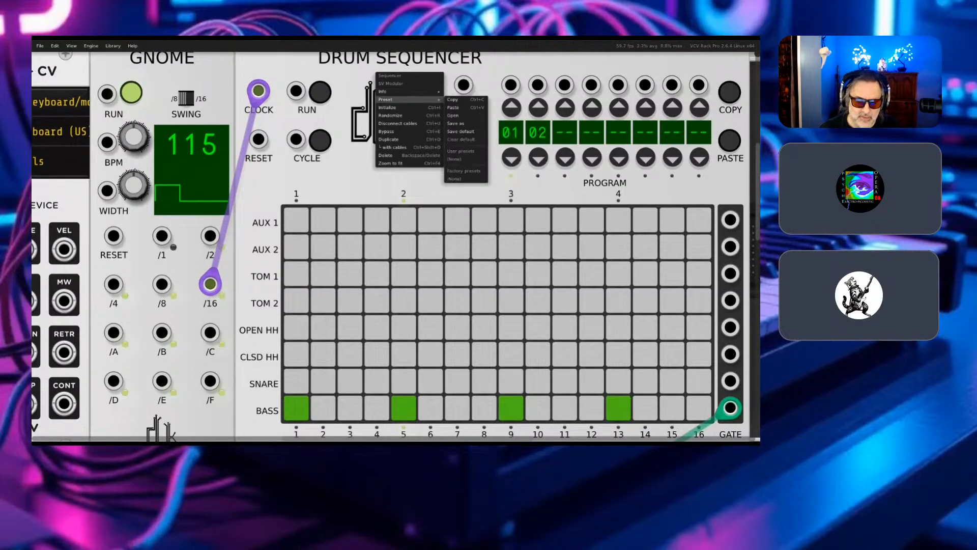
{"action": "left_click", "coordinate": [283, 81]}
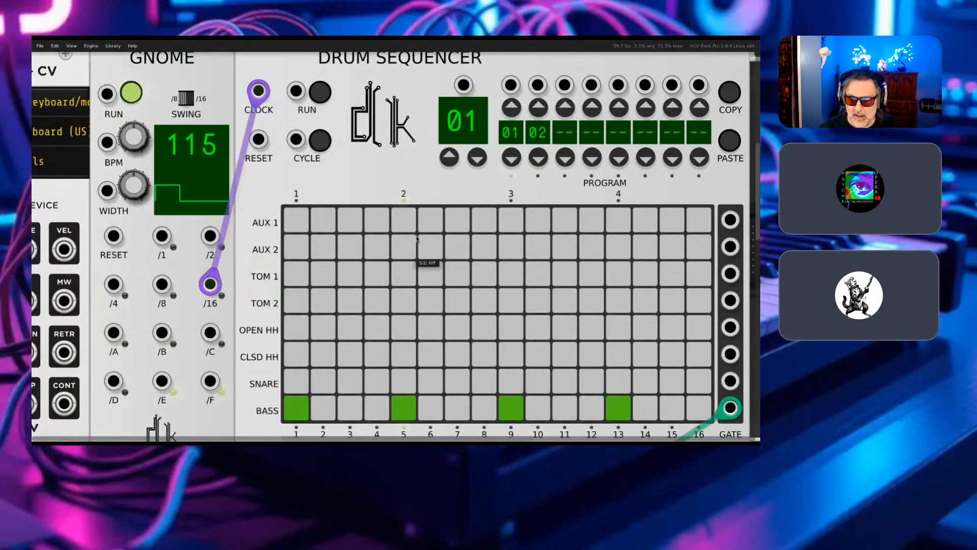
- Look across the MIDI-CV, Gnome and Drum Sequencer modules, and review the Drum Sequencer's module options once more
{"action": "scroll", "coordinate": [417, 239], "scroll_direction": "right", "scroll_amount": 6}
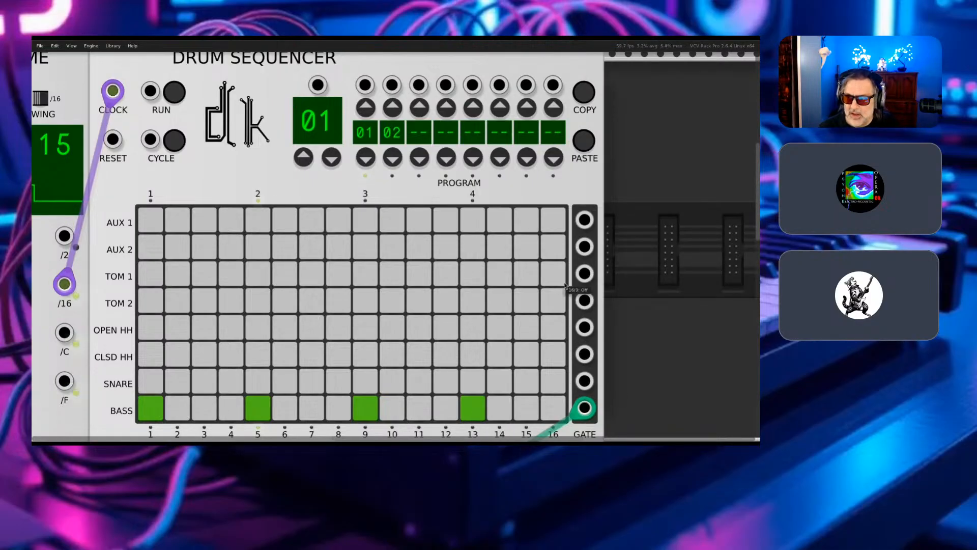
{"action": "scroll", "coordinate": [367, 251], "scroll_direction": "left", "scroll_amount": 5}
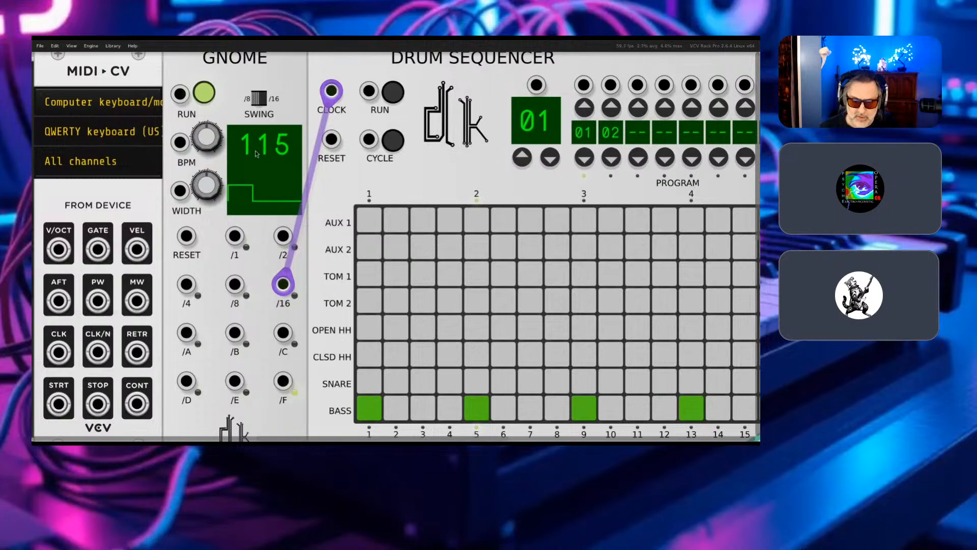
{"action": "scroll", "coordinate": [285, 247], "scroll_direction": "left", "scroll_amount": 3}
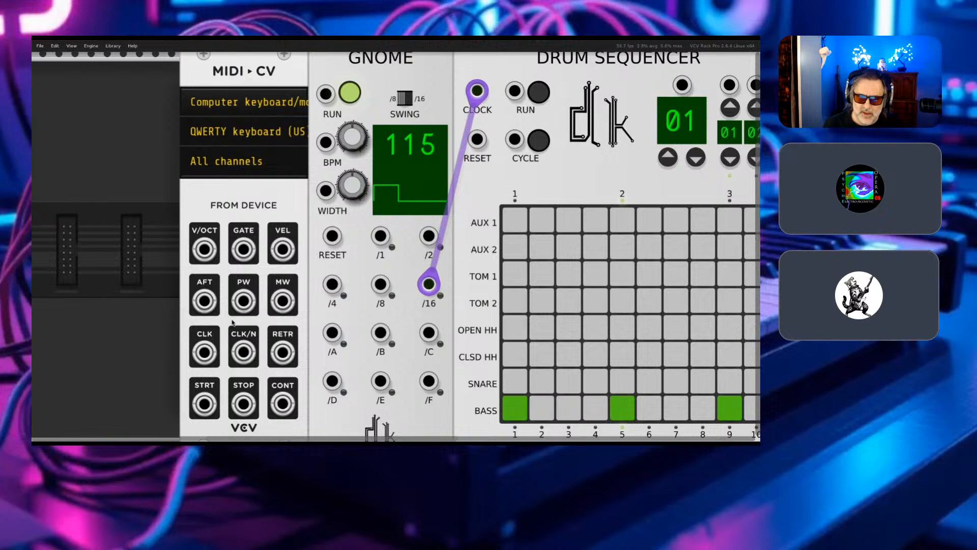
{"action": "scroll", "coordinate": [405, 300], "scroll_direction": "right", "scroll_amount": 3}
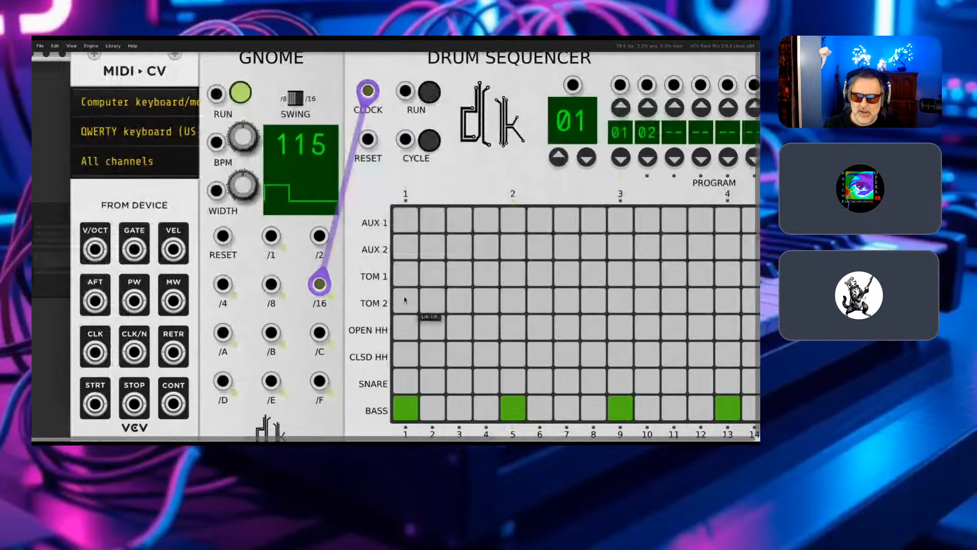
{"action": "scroll", "coordinate": [405, 301], "scroll_direction": "right", "scroll_amount": 2}
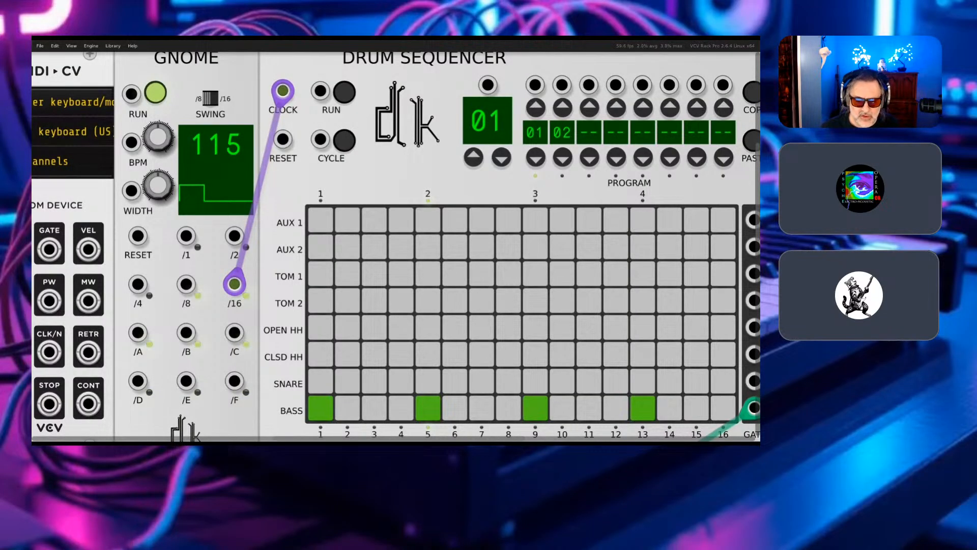
{"action": "right_click", "coordinate": [400, 94]}
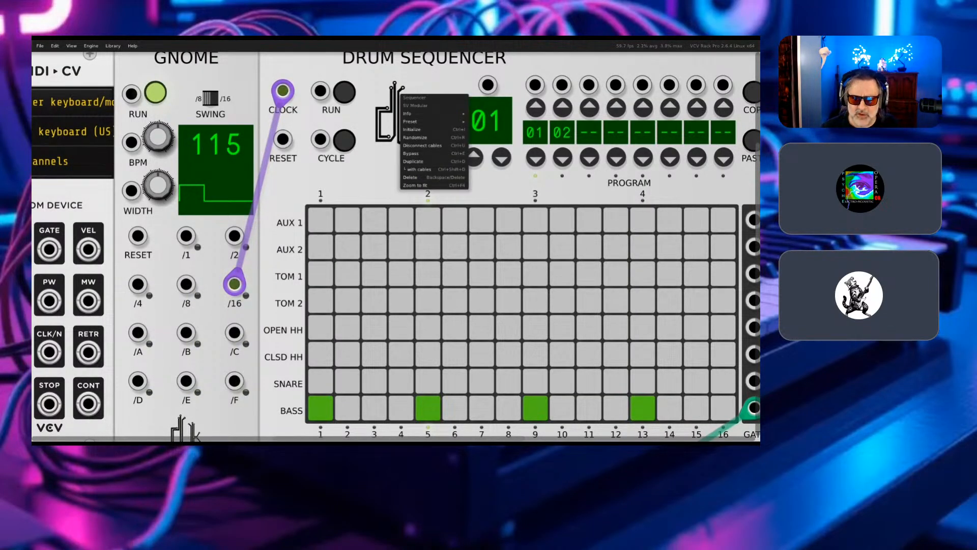
{"action": "mouse_move", "coordinate": [417, 122]}
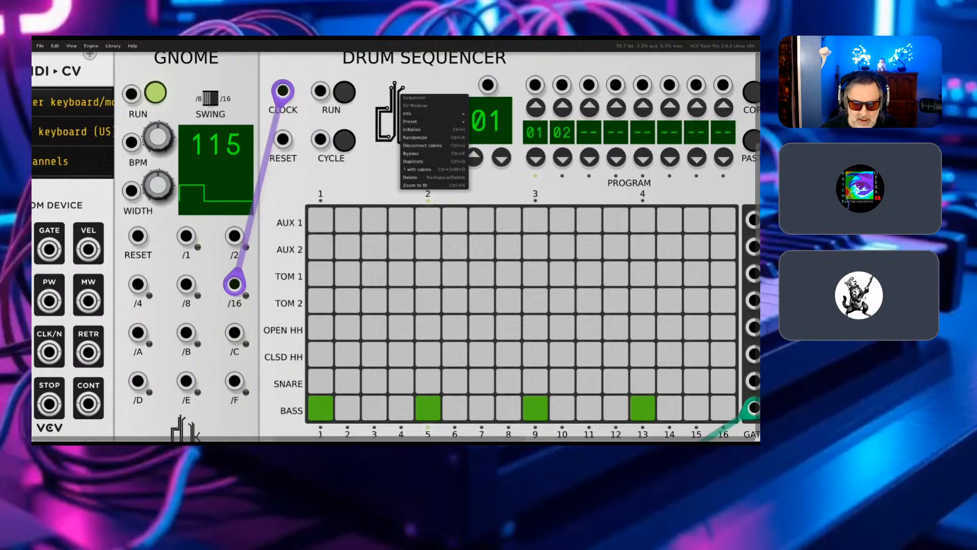
{"action": "key", "text": "Escape"}
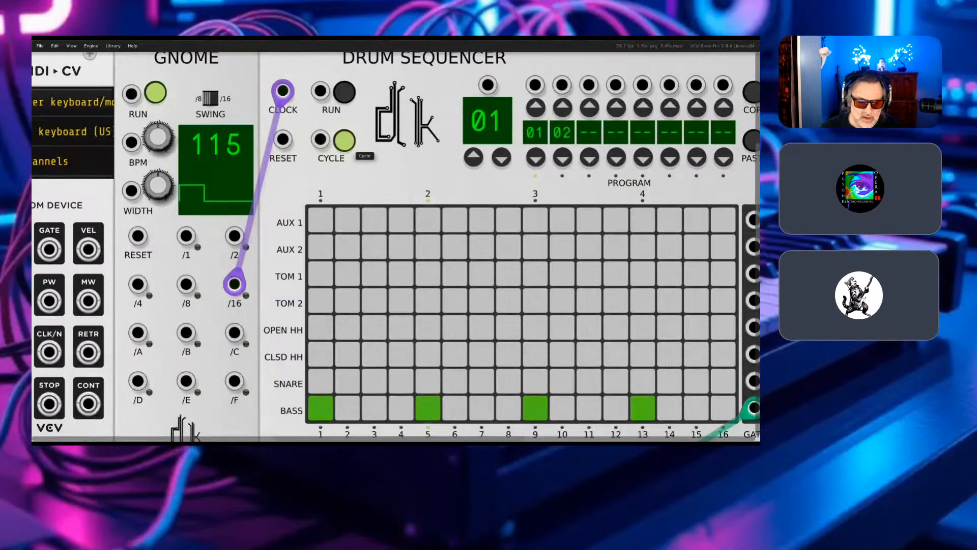
- Run the Drum Sequencer, turn CYCLE on to play patterns 01 and 02 in succession, and stop the sequencer
{"action": "left_click", "coordinate": [346, 96]}
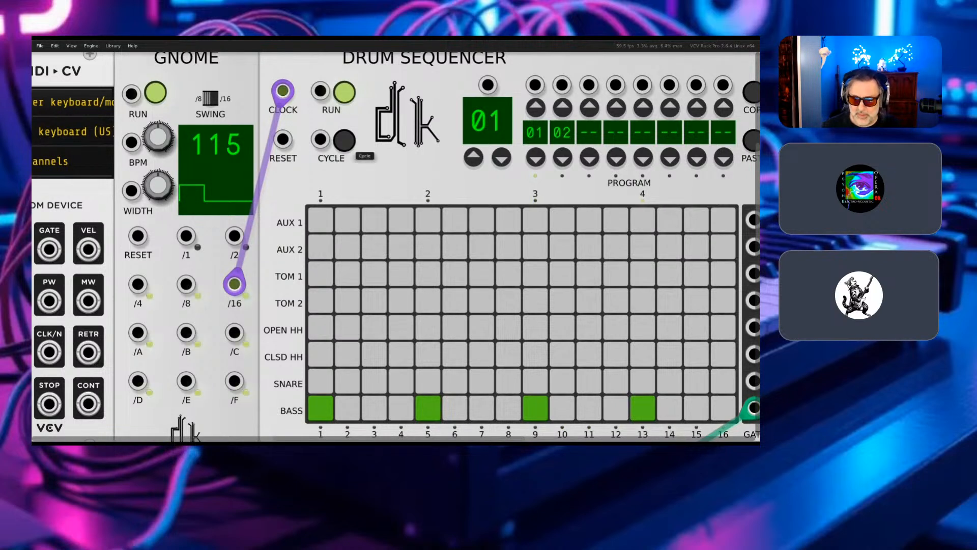
{"action": "left_click", "coordinate": [321, 139]}
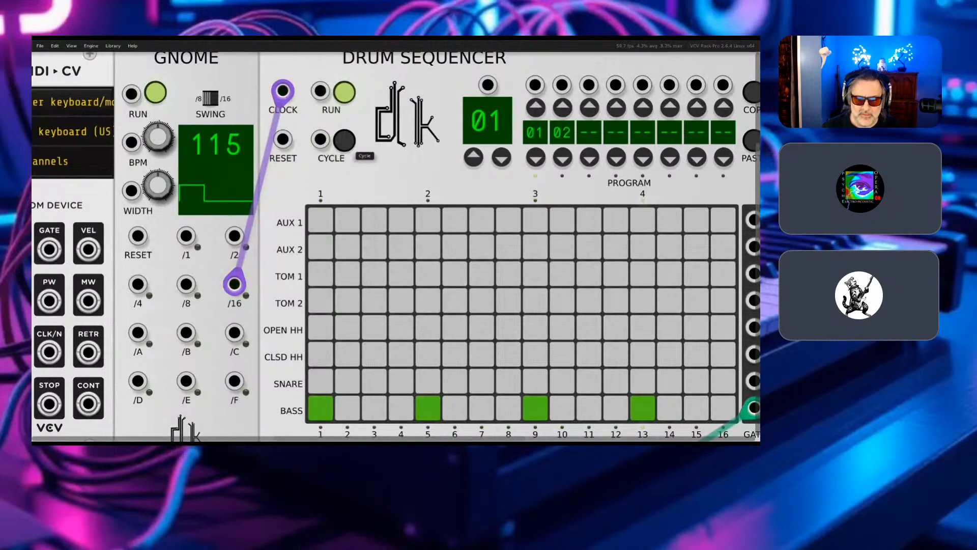
{"action": "left_click", "coordinate": [344, 139]}
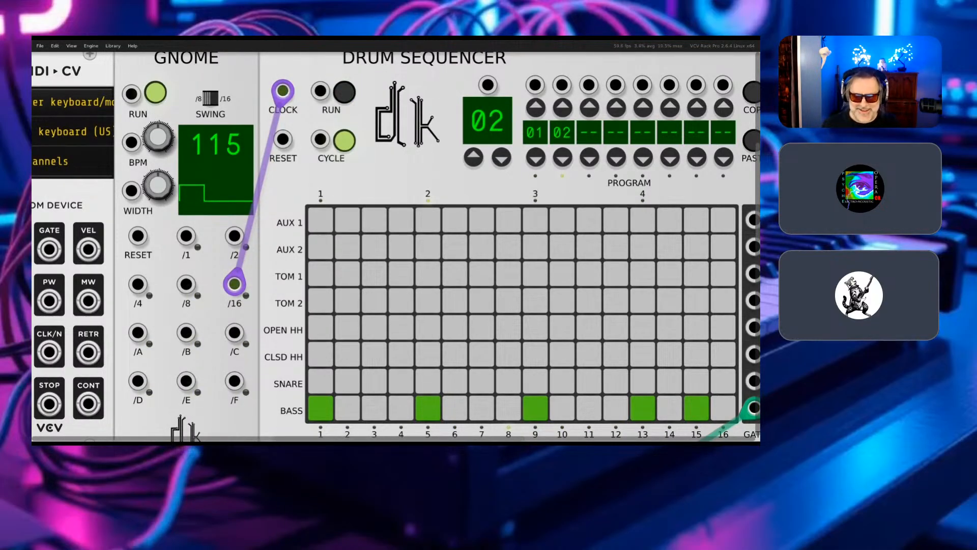
- Examine the Deep bass drum, the eight-channel Hora mixer and the Audio module below the sequencer
{"action": "scroll", "coordinate": [396, 247], "scroll_direction": "down", "scroll_amount": 5}
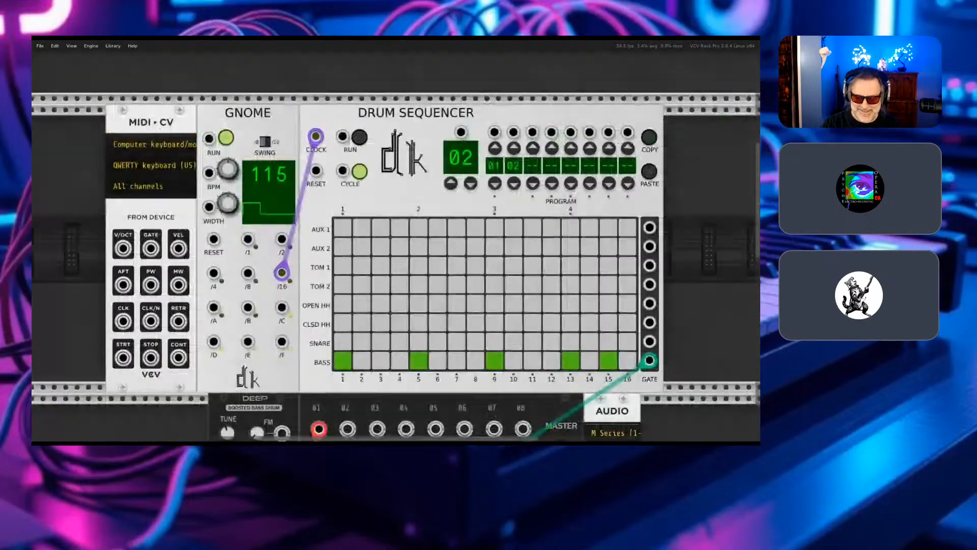
{"action": "scroll", "coordinate": [395, 247], "scroll_direction": "down", "scroll_amount": 5}
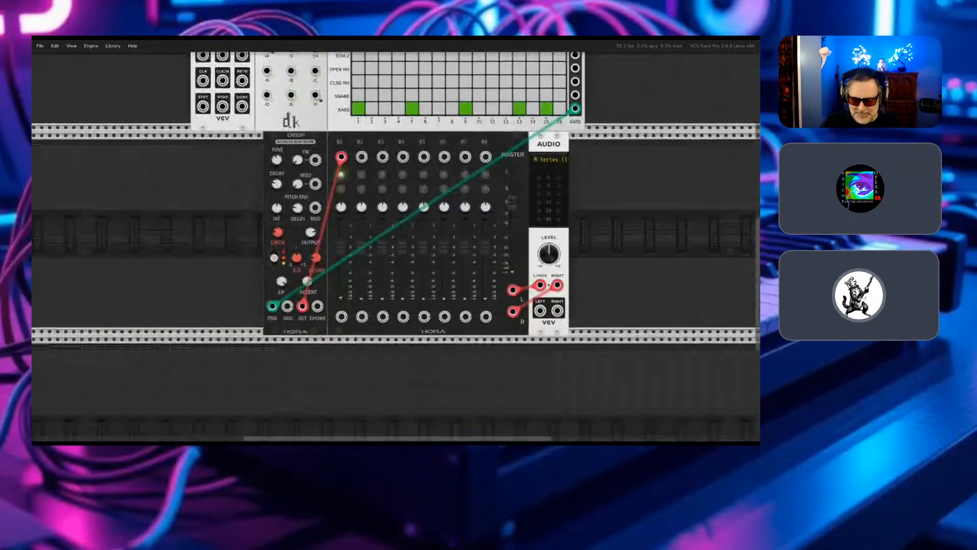
{"action": "scroll", "coordinate": [396, 246], "scroll_direction": "up", "scroll_amount": 5}
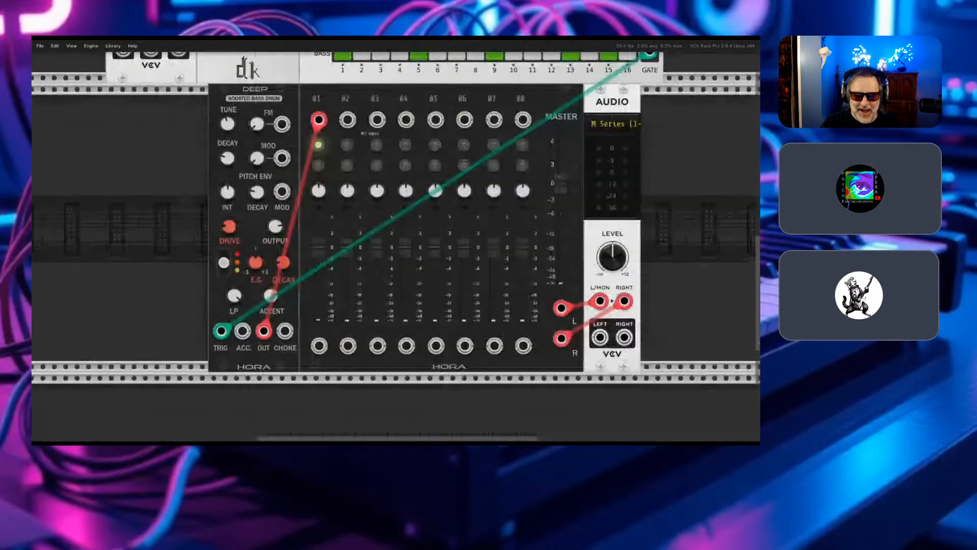
{"action": "scroll", "coordinate": [396, 246], "scroll_direction": "up", "scroll_amount": 3}
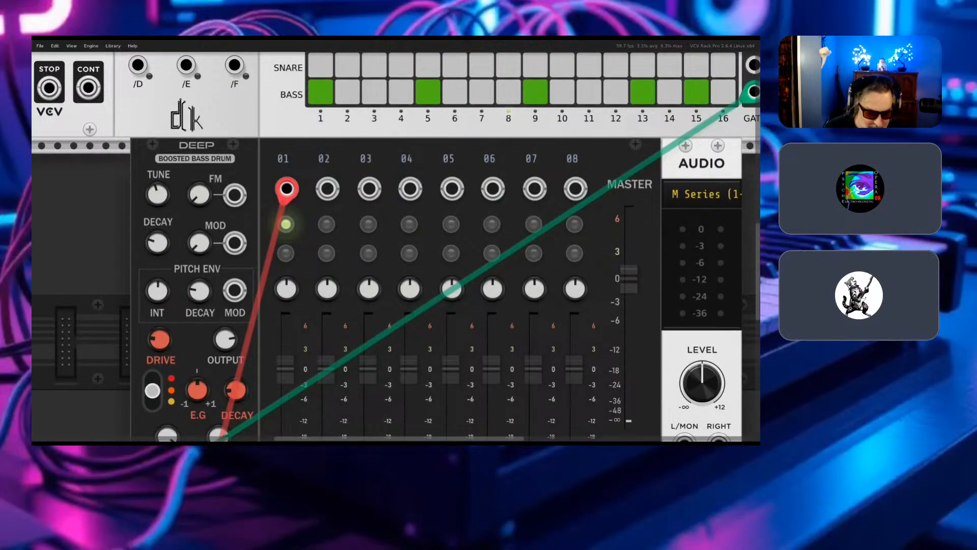
{"action": "scroll", "coordinate": [396, 246], "scroll_direction": "left", "scroll_amount": 3}
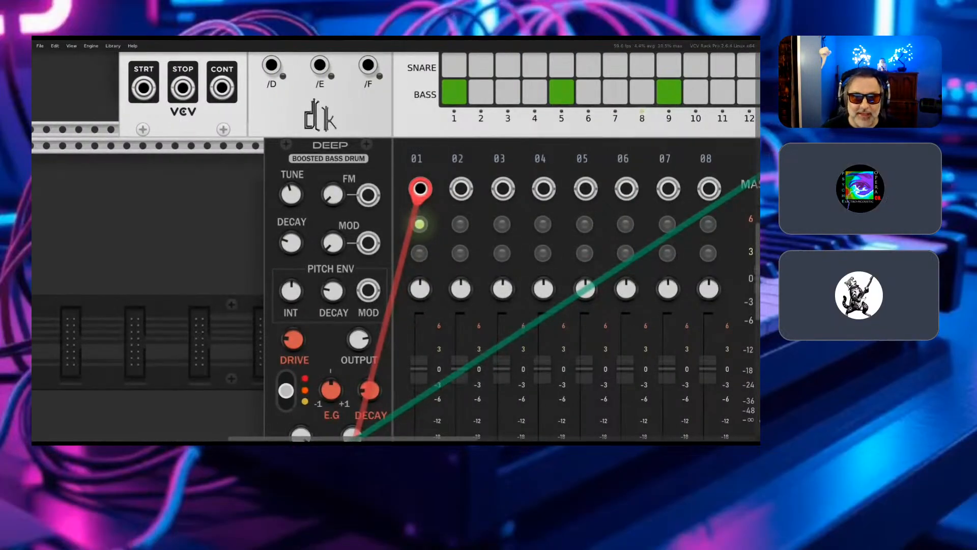
- Move the Deep bass drum left under MIDI-CV and add Hora's Snare Drum Free module in the gap beside it
{"action": "left_click_drag", "start_coordinate": [329, 145], "coordinate": [185, 145]}
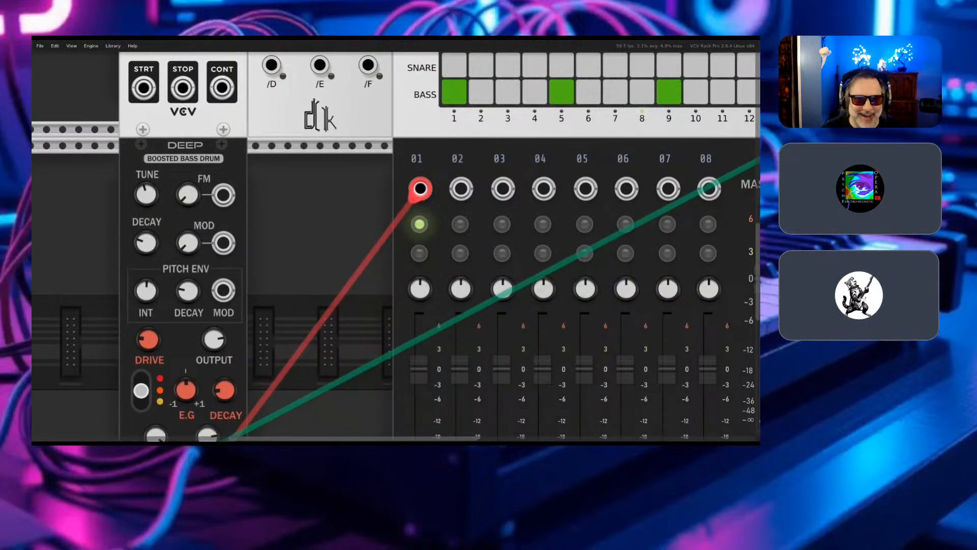
{"action": "key", "text": "Return"}
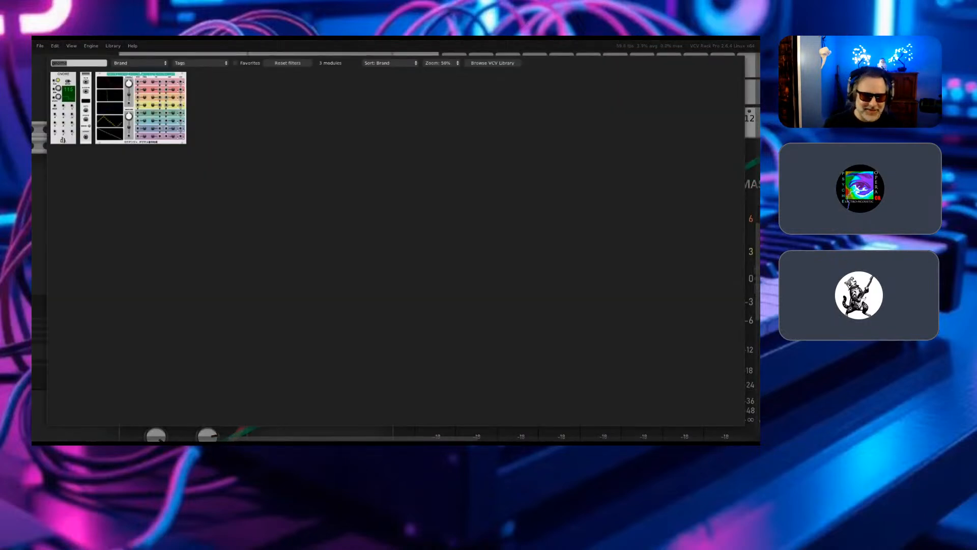
{"action": "type", "text": "snare"}
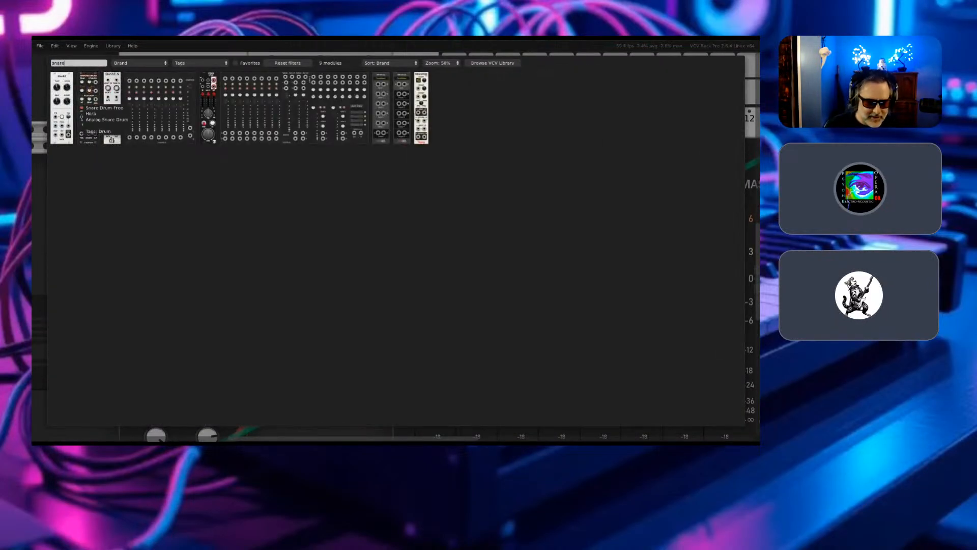
{"action": "left_click", "coordinate": [87, 116]}
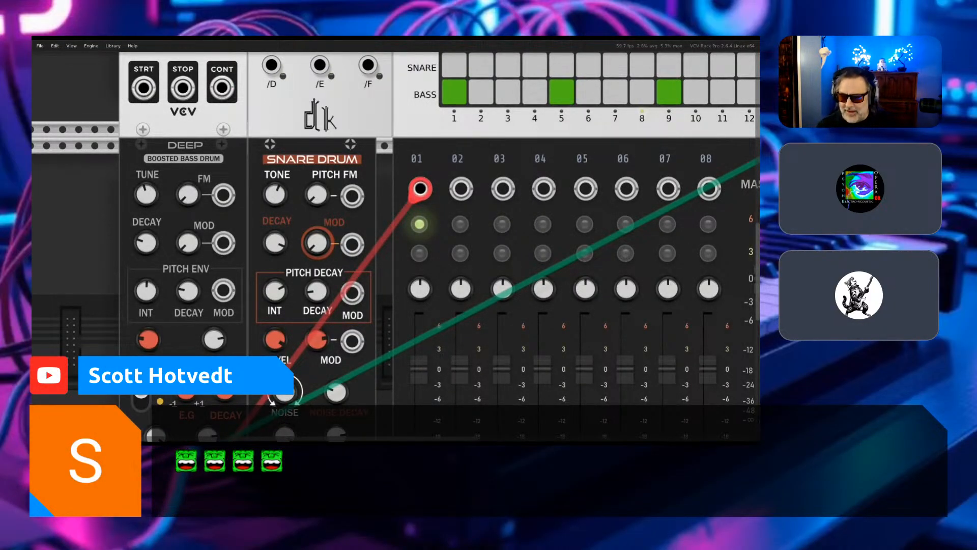
- Patch a green cable from the Drum Sequencer's SNARE gate output to the Snare Drum's TRIG input
{"action": "scroll", "coordinate": [728, 73], "scroll_direction": "right", "scroll_amount": 10}
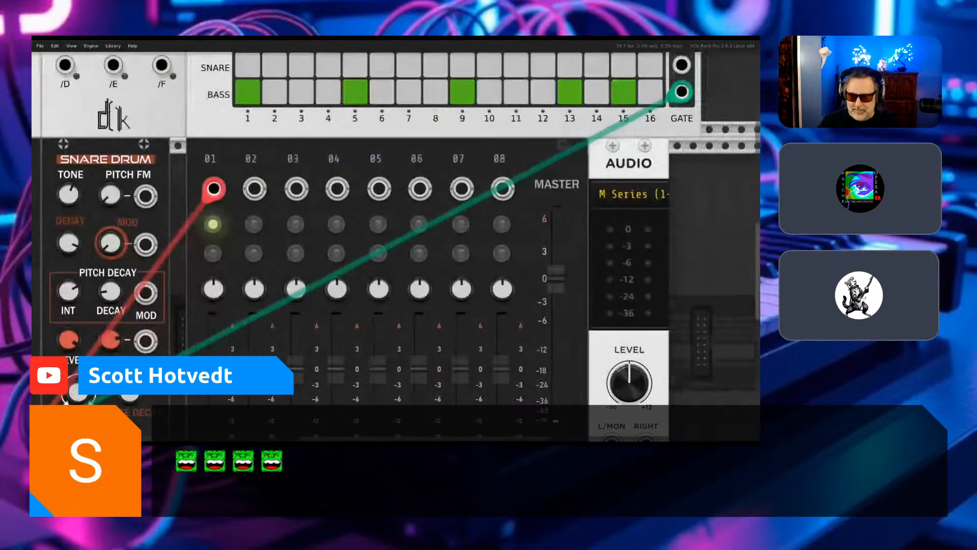
{"action": "scroll", "coordinate": [395, 245], "scroll_direction": "down", "scroll_amount": 2}
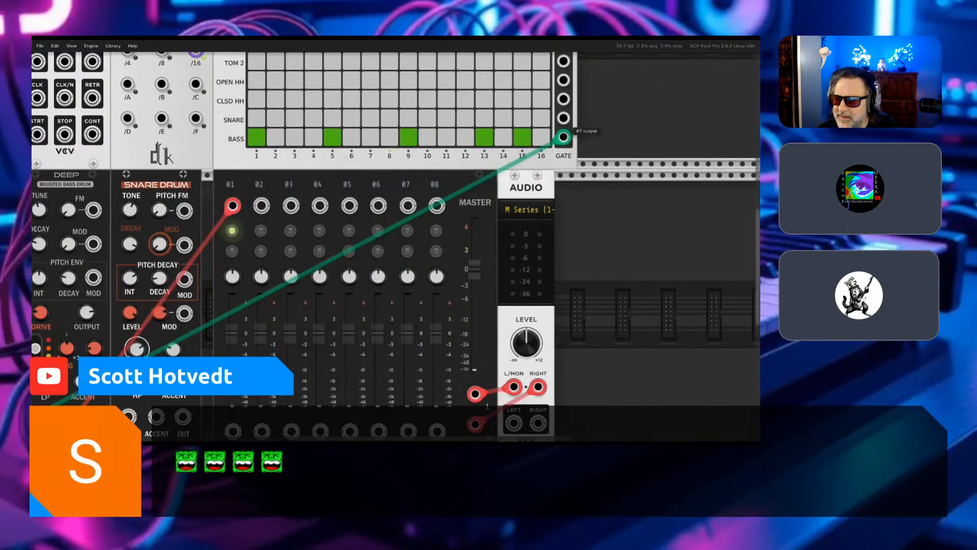
{"action": "right_click", "coordinate": [563, 116]}
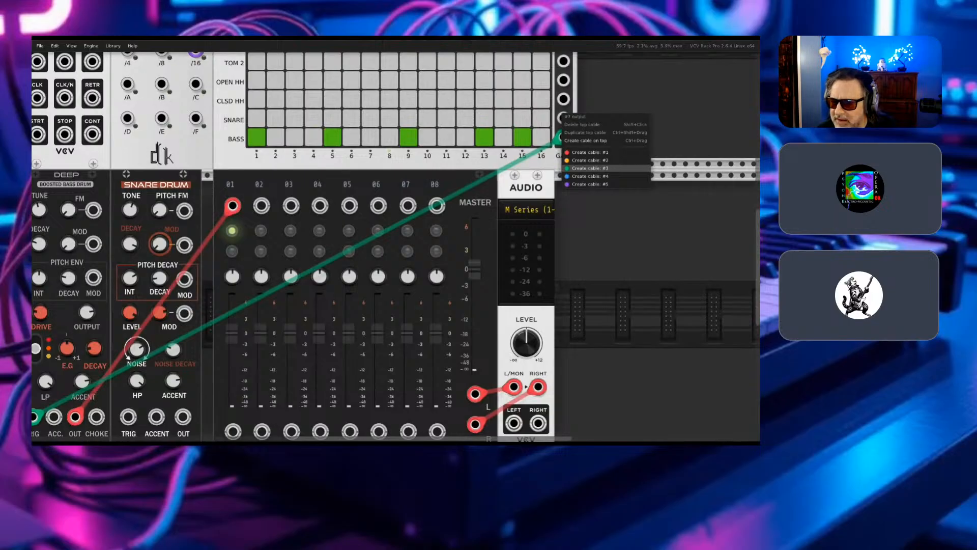
{"action": "left_click", "coordinate": [590, 168]}
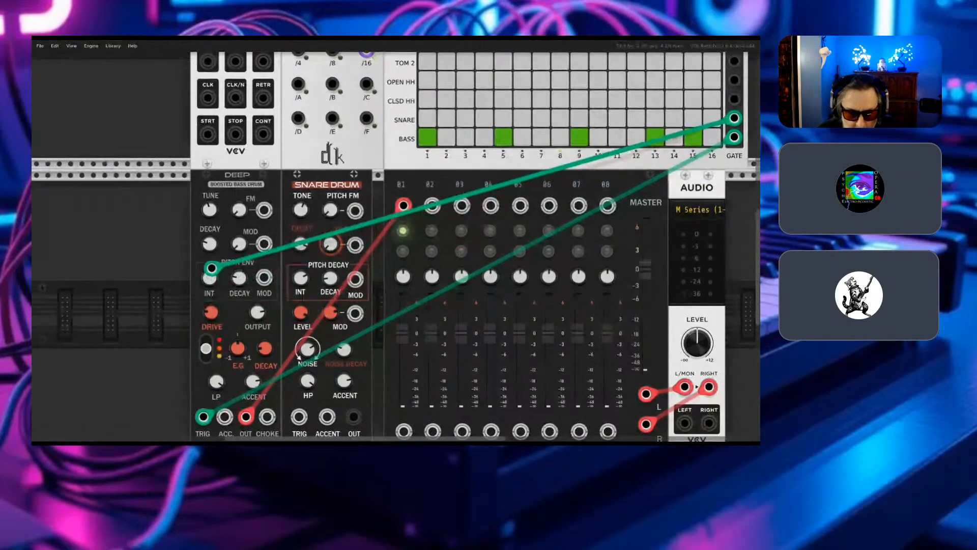
{"action": "scroll", "coordinate": [196, 429], "scroll_direction": "down", "scroll_amount": 3}
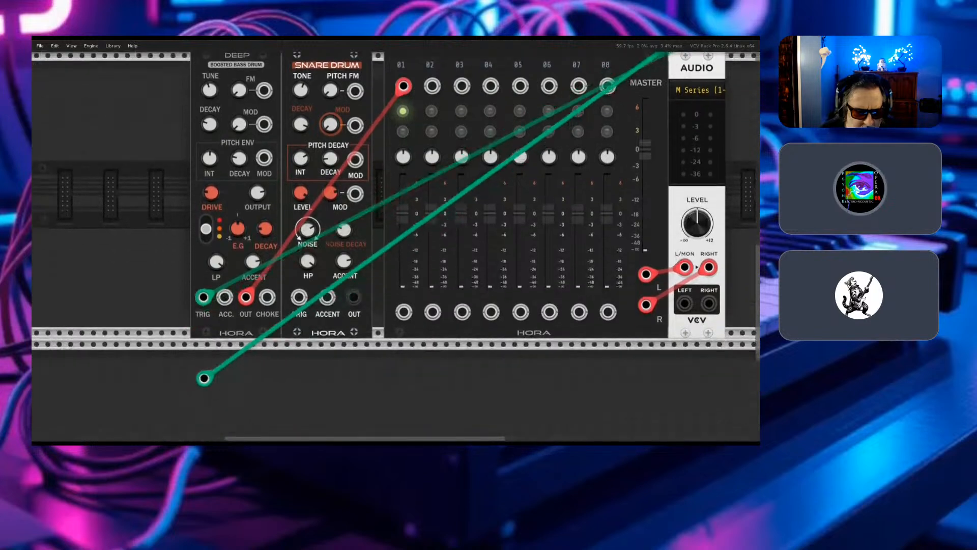
{"action": "left_click", "coordinate": [300, 296]}
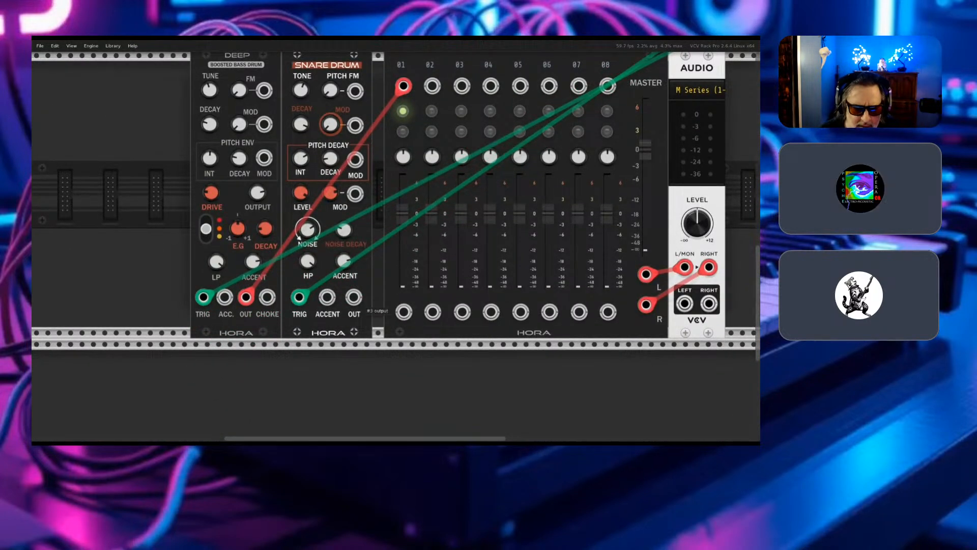
- Patch a red cable from the Snare Drum's OUT to channel 02 of the Hora mixer
{"action": "right_click", "coordinate": [353, 298]}
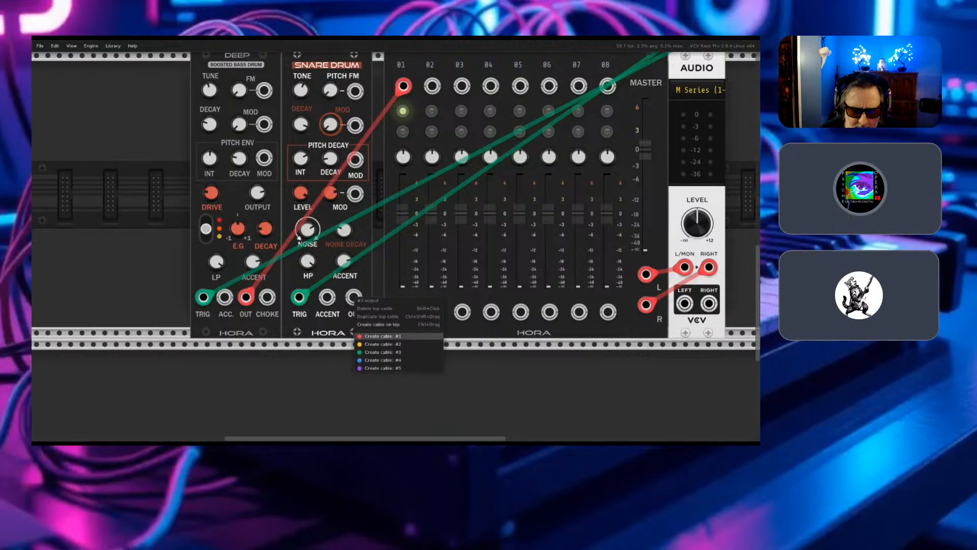
{"action": "left_click", "coordinate": [383, 336]}
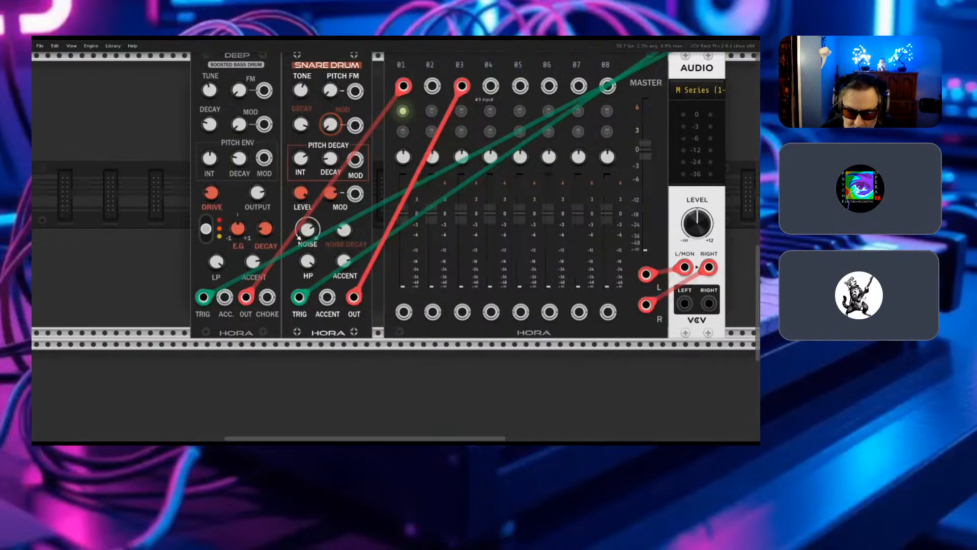
{"action": "left_click", "coordinate": [432, 85]}
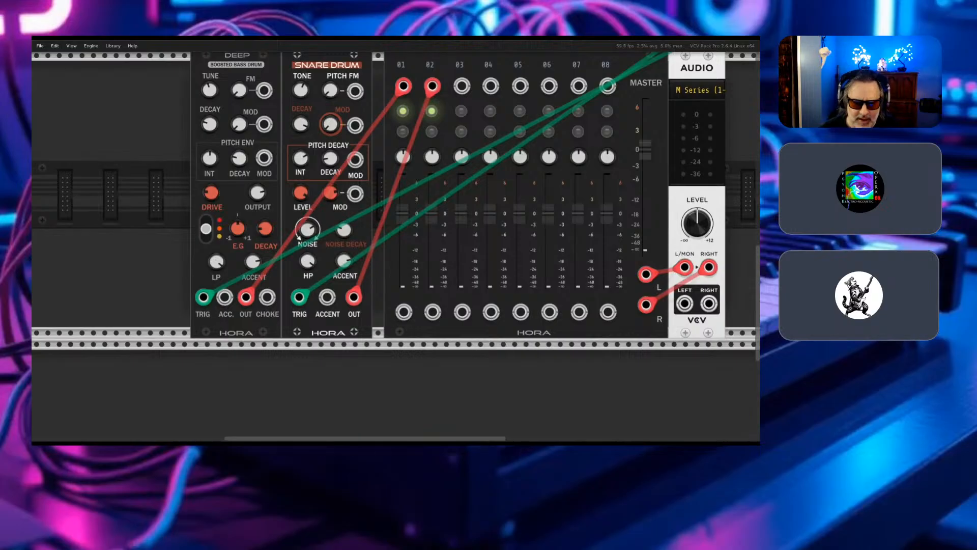
- Turn CYCLE off on the Drum Sequencer
{"action": "scroll", "coordinate": [395, 244], "scroll_direction": "up", "scroll_amount": 5}
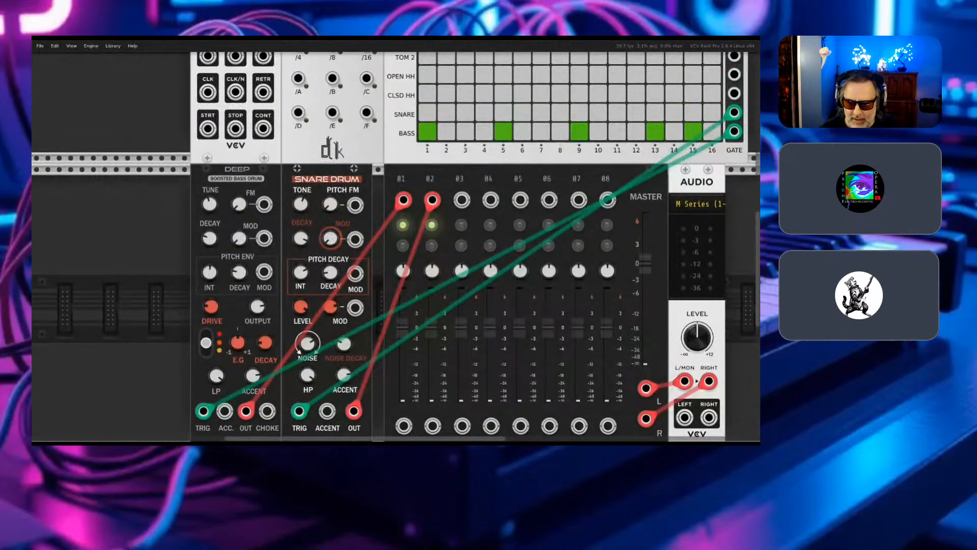
{"action": "scroll", "coordinate": [395, 245], "scroll_direction": "up", "scroll_amount": 3}
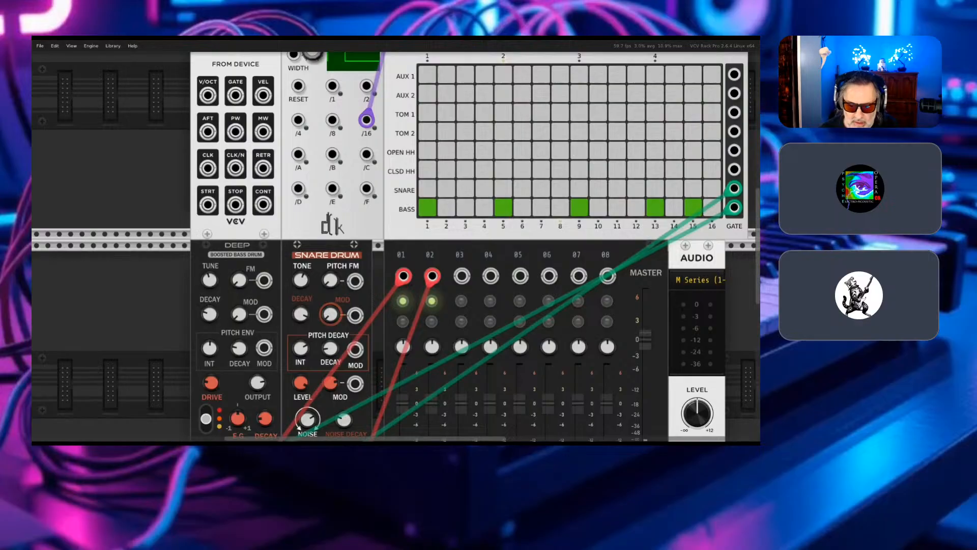
{"action": "scroll", "coordinate": [395, 244], "scroll_direction": "up", "scroll_amount": 4}
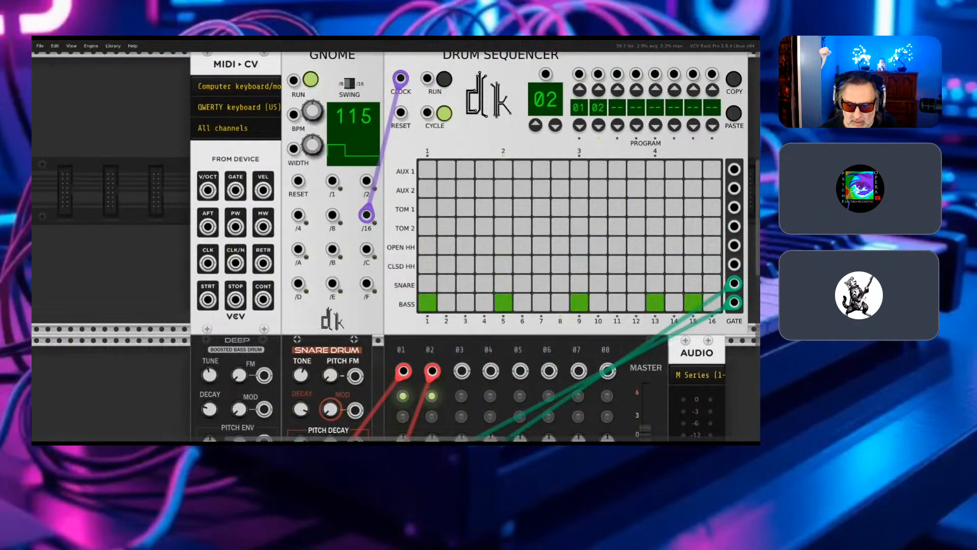
{"action": "left_click", "coordinate": [444, 113]}
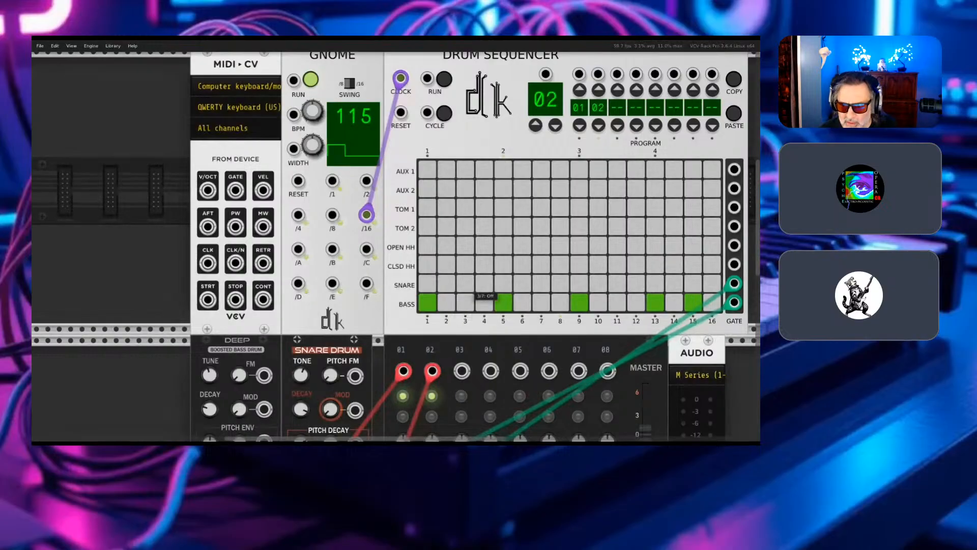
- Program pattern 02's SNARE row with hits on steps 3, 4, 5, 7, 11, 12 and 13, and briefly run the sequencer to hear it
{"action": "left_click", "coordinate": [465, 283]}
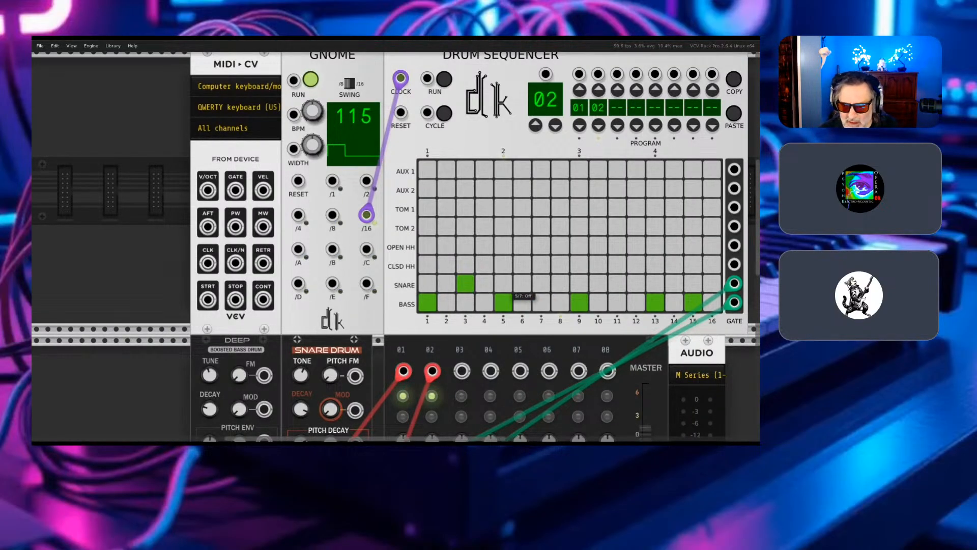
{"action": "left_click", "coordinate": [465, 283]}
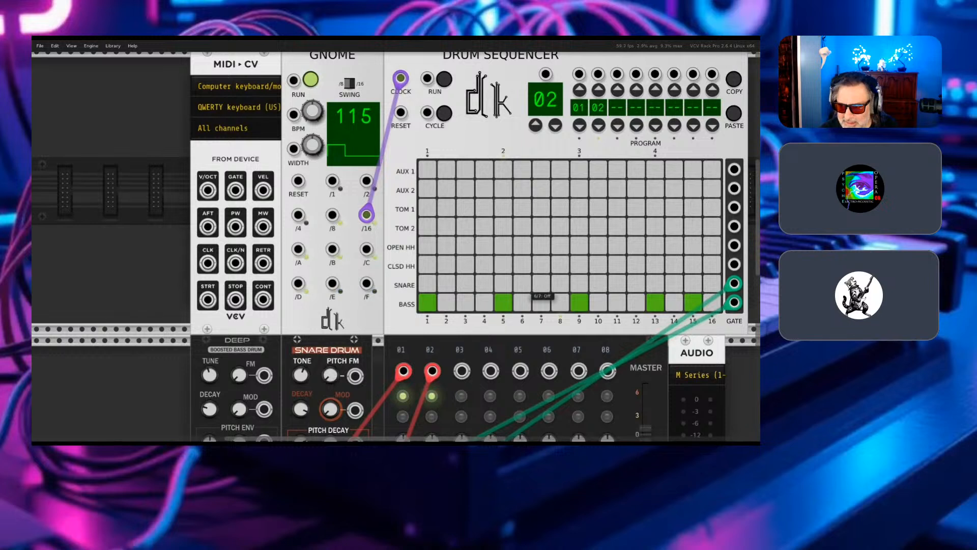
{"action": "left_click", "coordinate": [541, 283]}
{"action": "left_click", "coordinate": [560, 283]}
{"action": "left_click", "coordinate": [579, 283]}
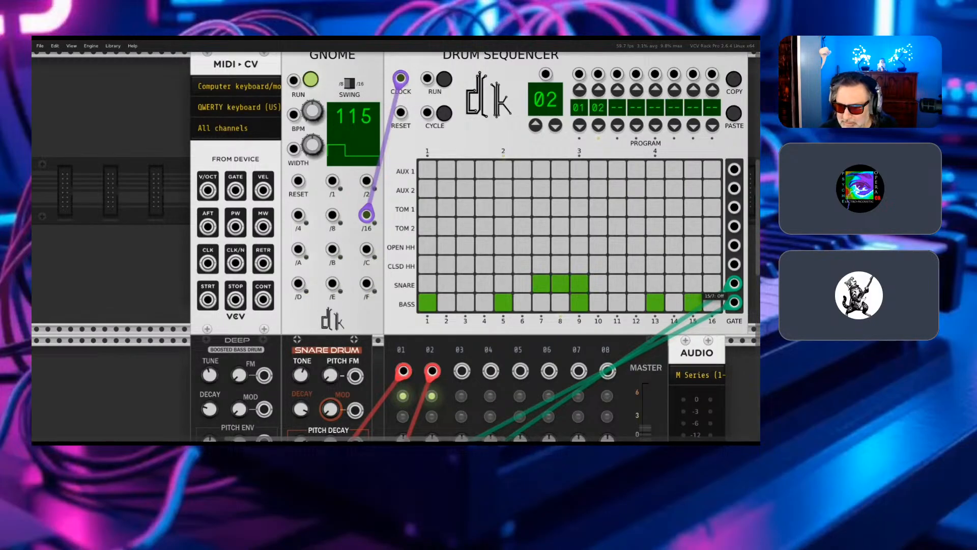
{"action": "left_click", "coordinate": [636, 283]}
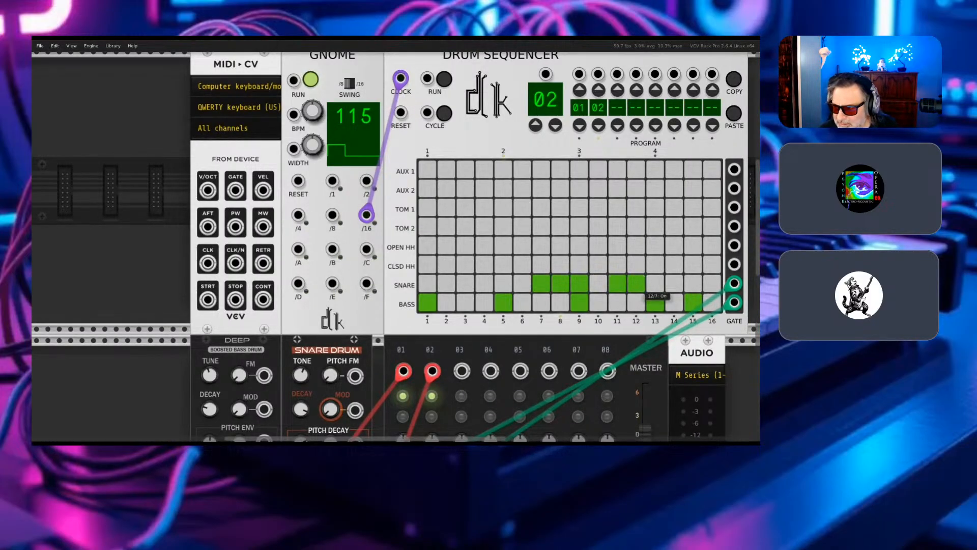
{"action": "left_click", "coordinate": [655, 282]}
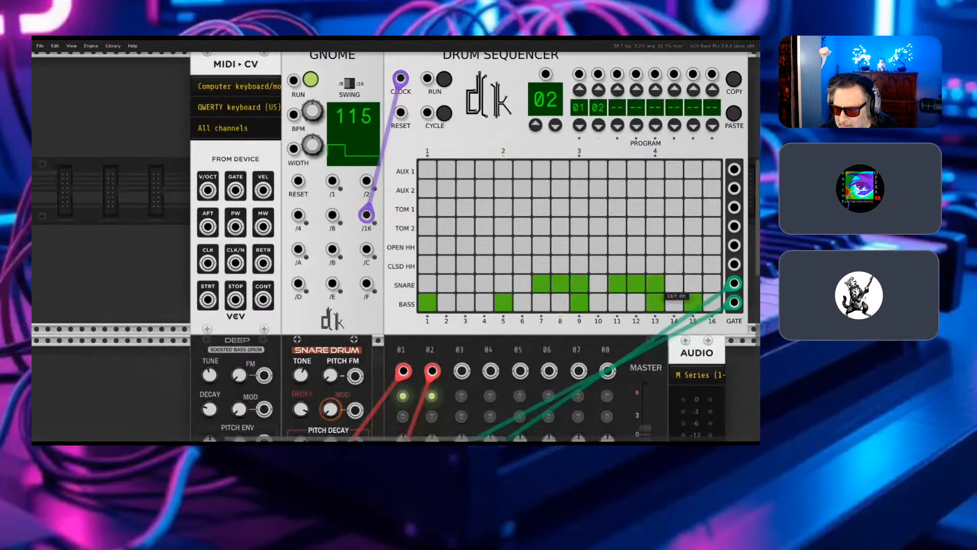
{"action": "left_click", "coordinate": [579, 284]}
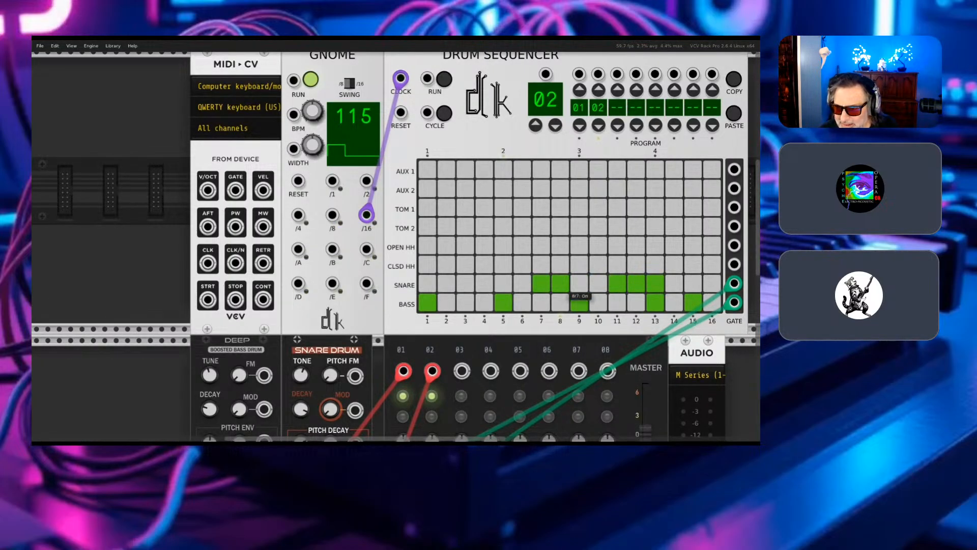
{"action": "left_click", "coordinate": [465, 283]}
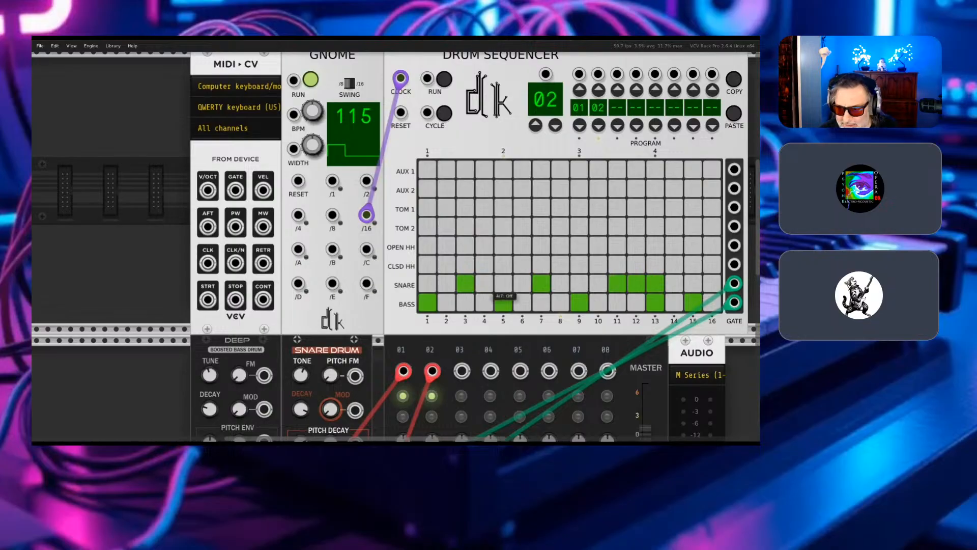
{"action": "left_click", "coordinate": [484, 283]}
{"action": "left_click", "coordinate": [504, 283]}
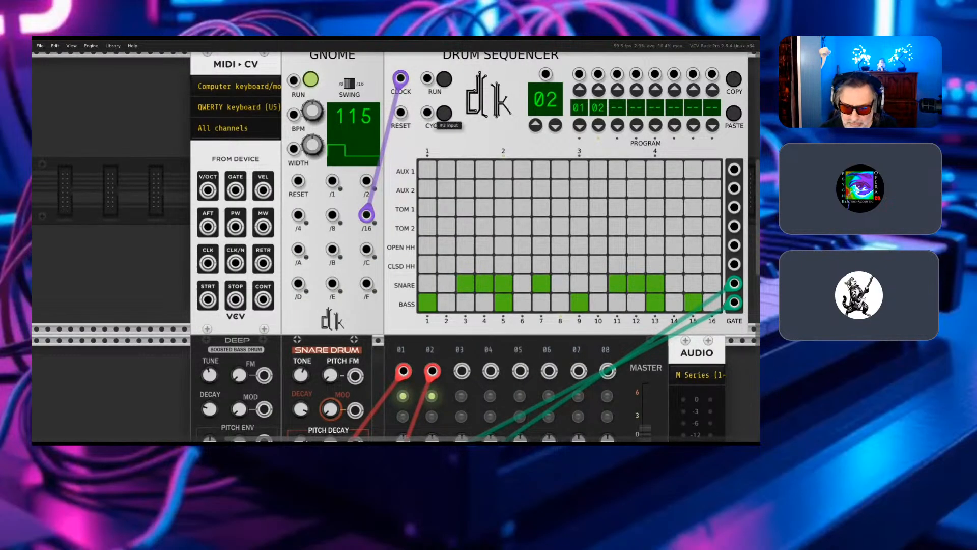
{"action": "left_click", "coordinate": [444, 80]}
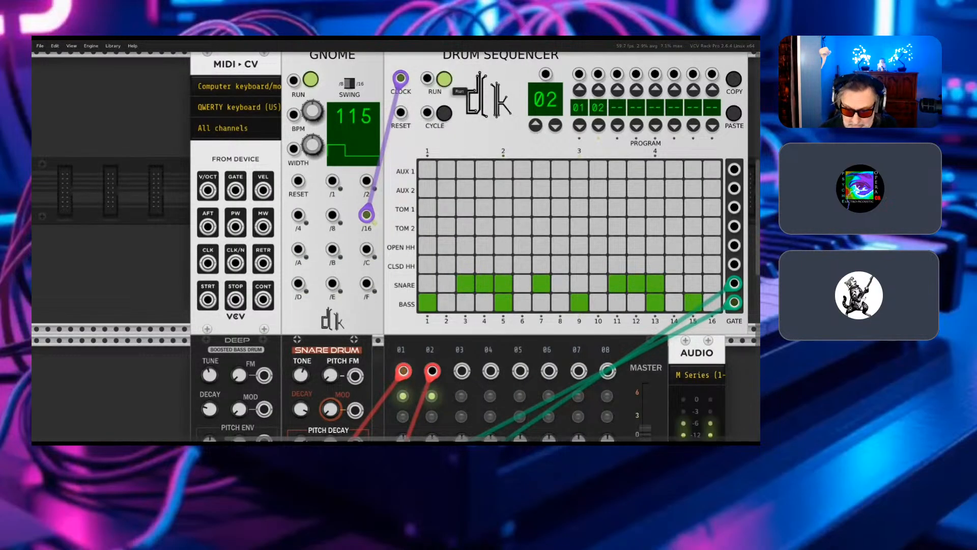
{"action": "left_click", "coordinate": [444, 80]}
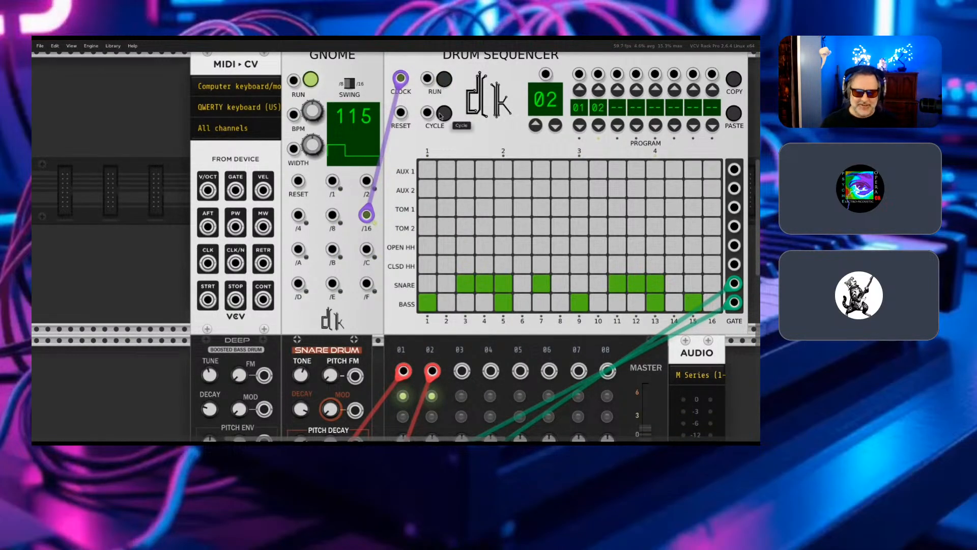
- Shift the Audio module and the Hora mixer right, side by side, leaving a wider gap beside the Snare Drum
{"action": "scroll", "coordinate": [439, 116], "scroll_direction": "down", "scroll_amount": 2}
{"action": "scroll", "coordinate": [484, 200], "scroll_direction": "down", "scroll_amount": 3}
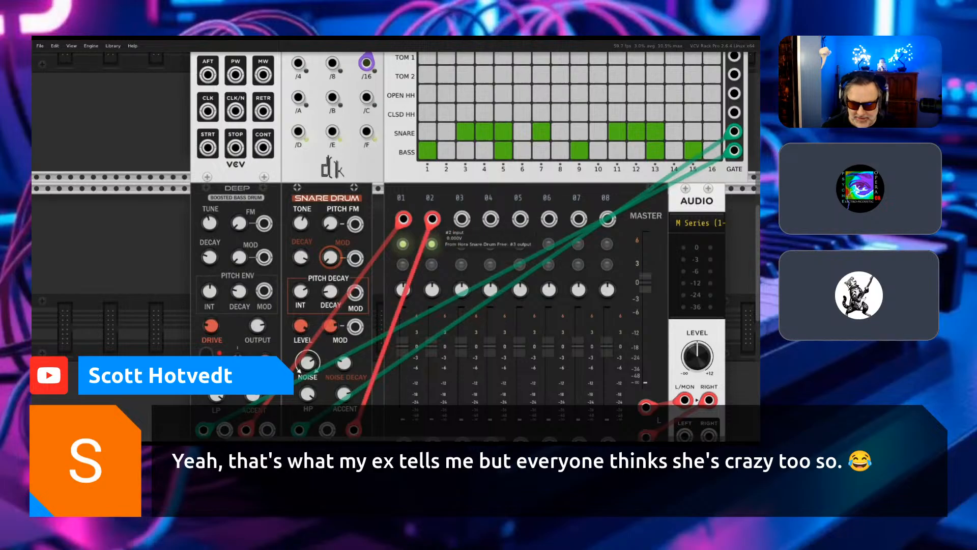
{"action": "mouse_move", "coordinate": [475, 191]}
{"action": "left_mouse_down"}
{"action": "mouse_move", "coordinate": [464, 190]}
{"action": "mouse_move", "coordinate": [475, 191]}
{"action": "left_mouse_up"}
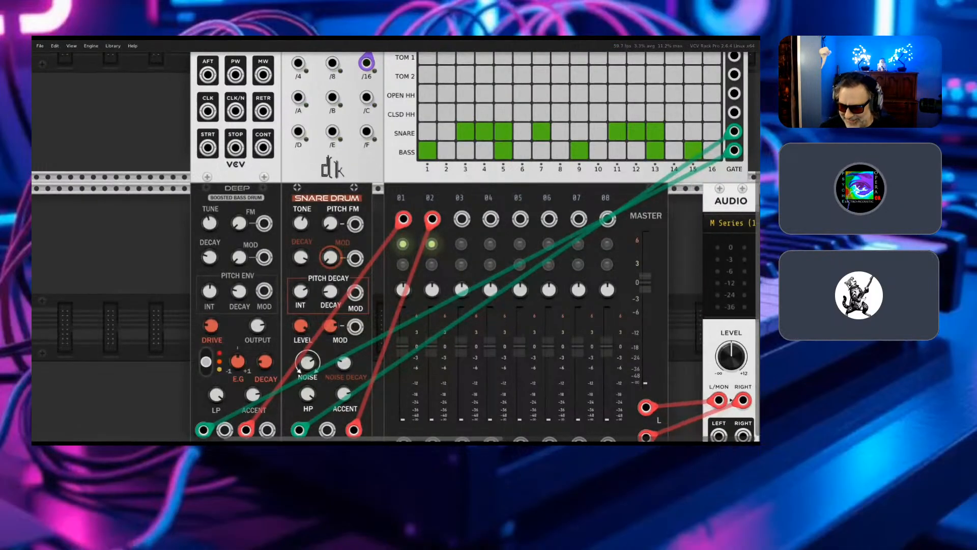
{"action": "scroll", "coordinate": [519, 197], "scroll_direction": "right", "scroll_amount": 5}
{"action": "left_click_drag", "start_coordinate": [719, 201], "coordinate": [662, 201]}
{"action": "left_click_drag", "start_coordinate": [498, 200], "coordinate": [612, 200]}
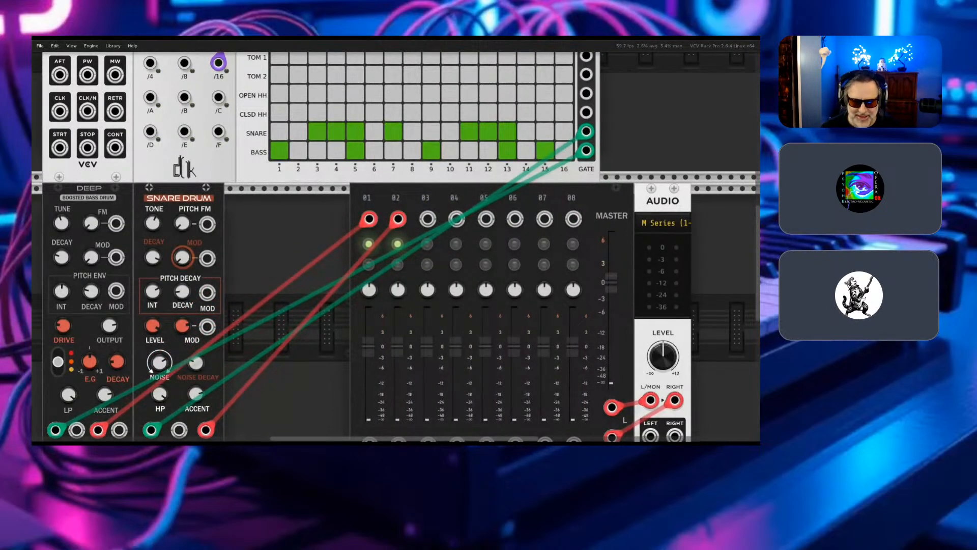
- Run the Drum Sequencer and bring the Snare Drum's controls and the mixer's channel meters into view
{"action": "scroll", "coordinate": [395, 246], "scroll_direction": "up", "scroll_amount": 4}
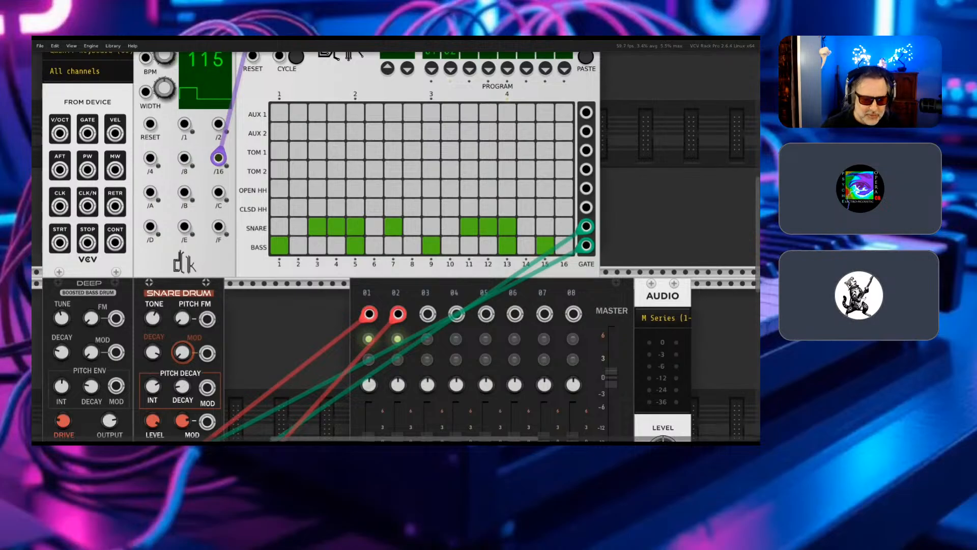
{"action": "scroll", "coordinate": [396, 246], "scroll_direction": "down", "scroll_amount": 5}
{"action": "scroll", "coordinate": [396, 247], "scroll_direction": "down", "scroll_amount": 4}
{"action": "scroll", "coordinate": [396, 247], "scroll_direction": "up", "scroll_amount": 3}
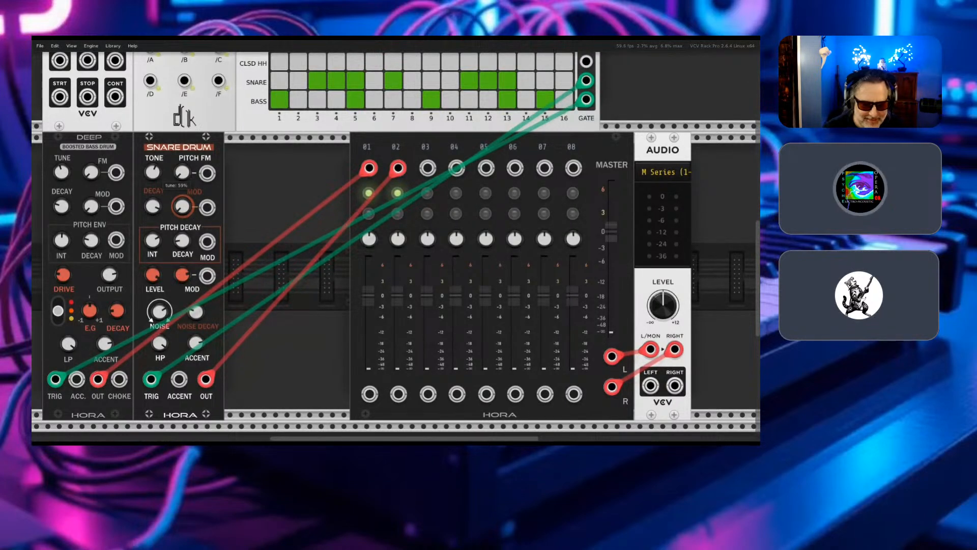
{"action": "scroll", "coordinate": [178, 183], "scroll_direction": "up", "scroll_amount": 6}
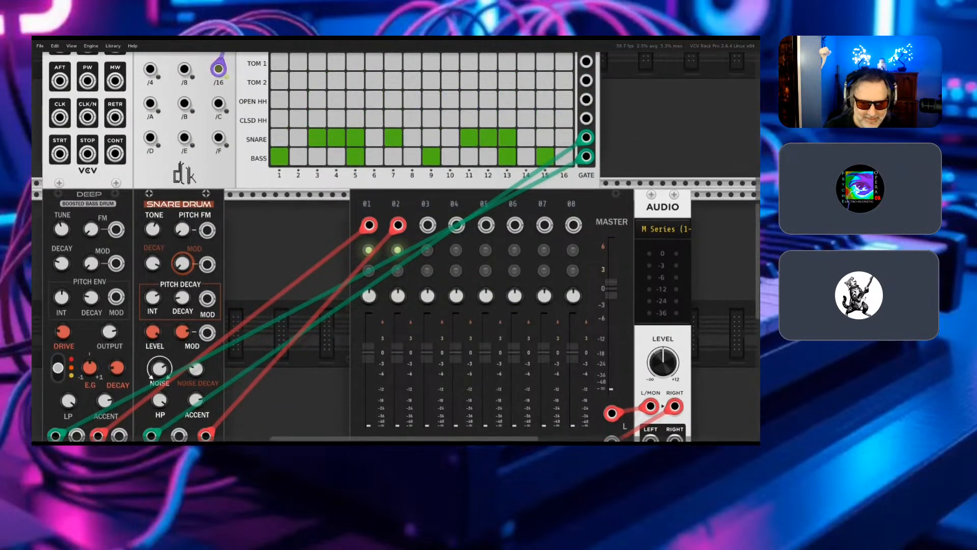
{"action": "scroll", "coordinate": [275, 125], "scroll_direction": "up", "scroll_amount": 3}
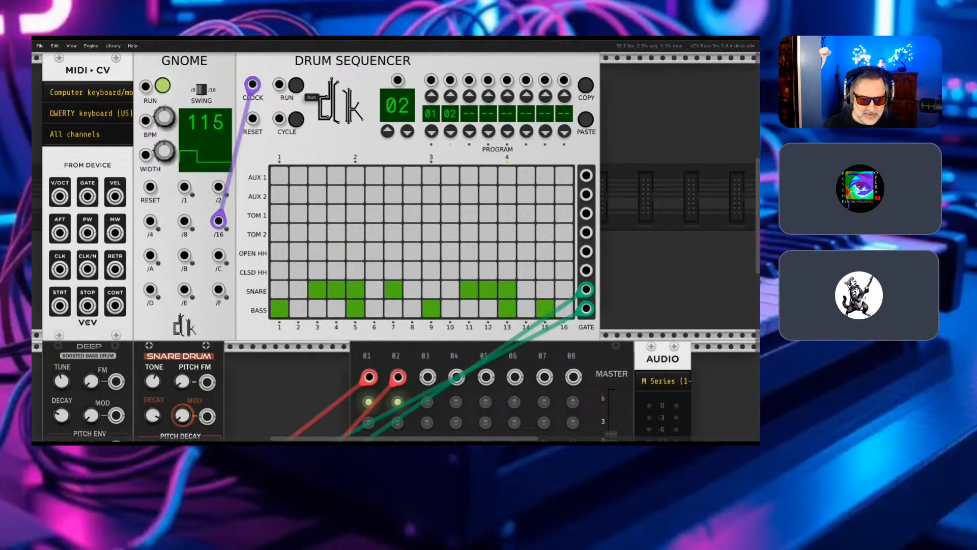
{"action": "scroll", "coordinate": [305, 97], "scroll_direction": "down", "scroll_amount": 4}
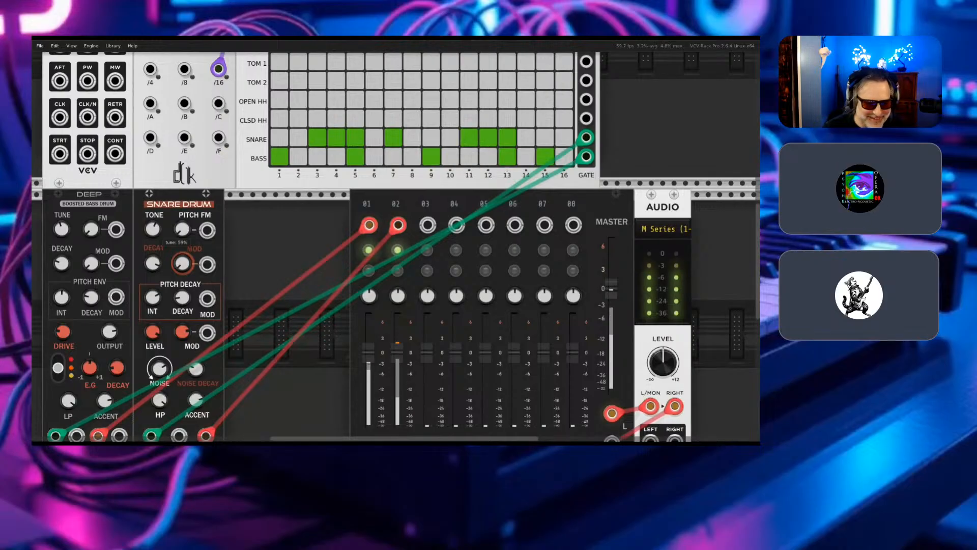
- Adjust the Snare Drum's TONE and turn its noise balance down to 0% while the pattern plays
{"action": "mouse_move", "coordinate": [153, 229]}
{"action": "left_mouse_down"}
{"action": "mouse_move", "coordinate": [152, 318]}
{"action": "mouse_move", "coordinate": [153, 223]}
{"action": "left_mouse_up"}
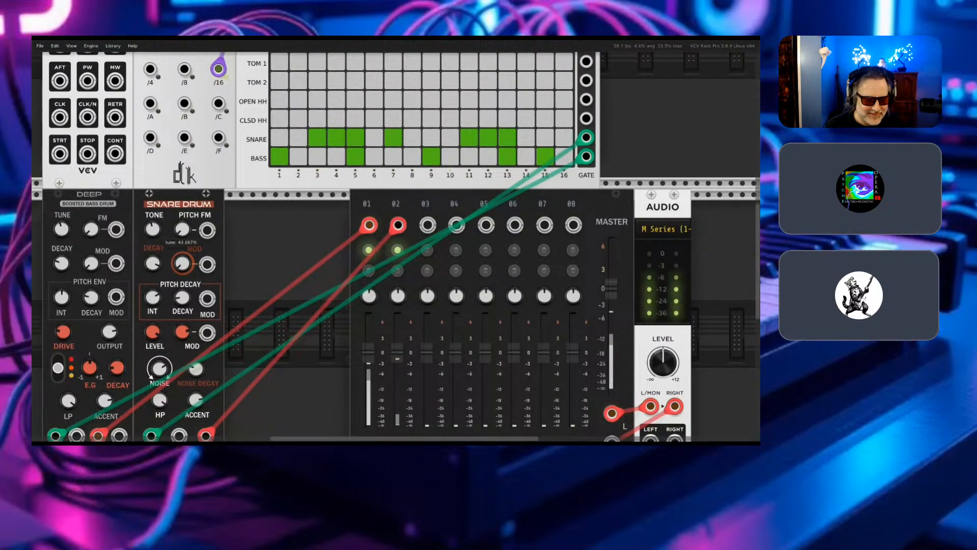
{"action": "left_click_drag", "start_coordinate": [153, 229], "coordinate": [152, 210]}
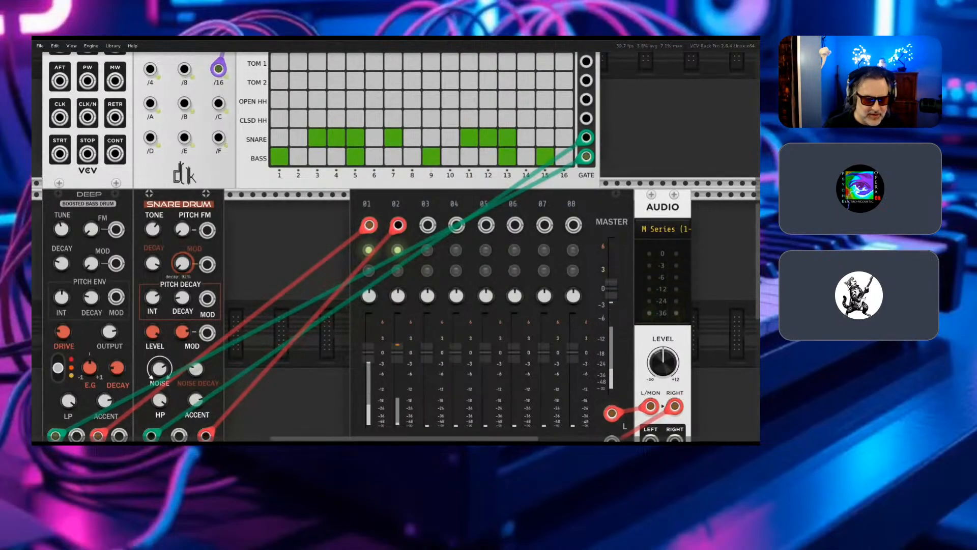
{"action": "scroll", "coordinate": [396, 239], "scroll_direction": "down", "scroll_amount": 2}
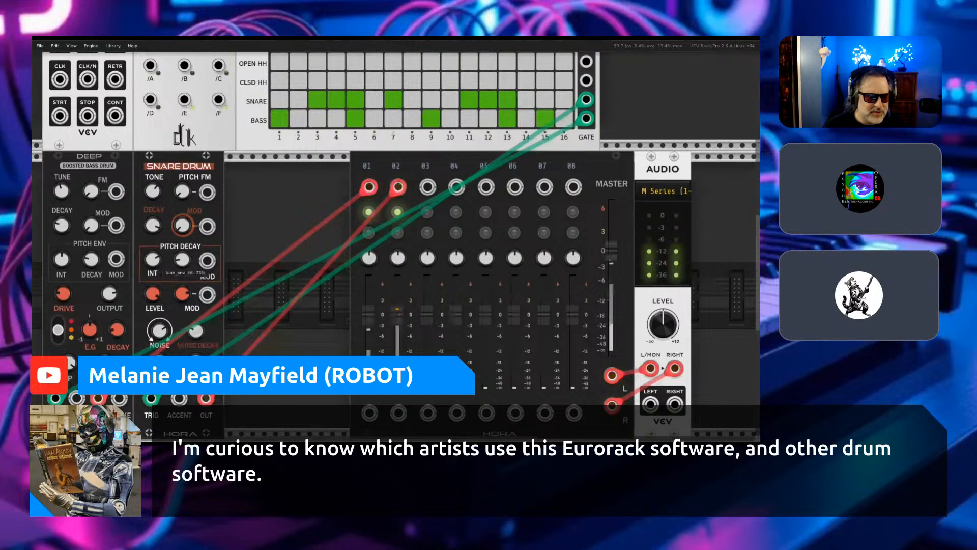
{"action": "scroll", "coordinate": [396, 239], "scroll_direction": "down", "scroll_amount": 2}
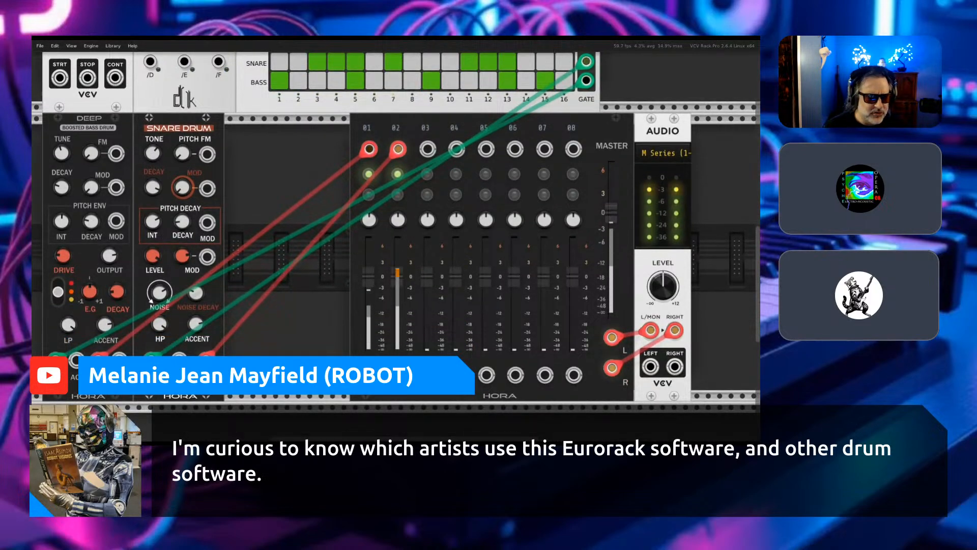
{"action": "scroll", "coordinate": [395, 239], "scroll_direction": "down", "scroll_amount": 1}
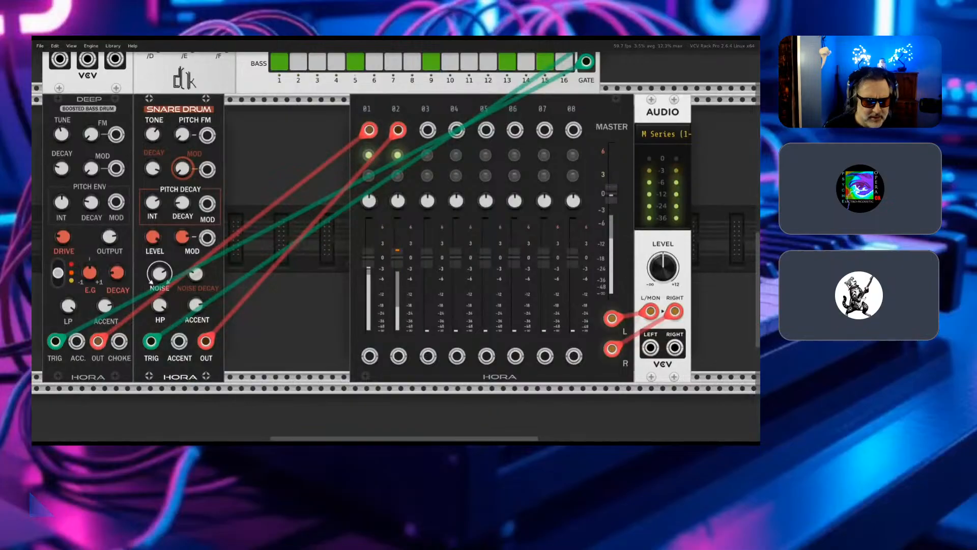
{"action": "mouse_move", "coordinate": [163, 276]}
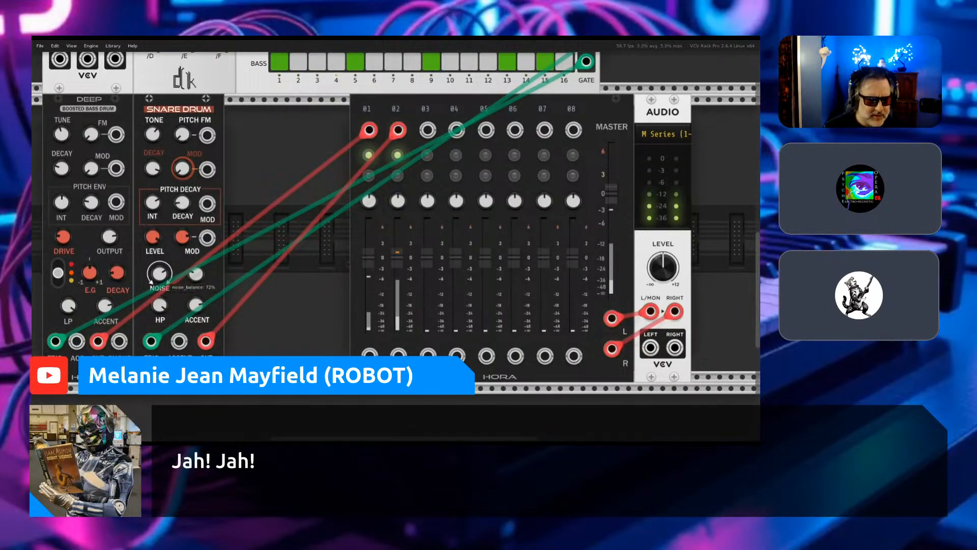
{"action": "left_click_drag", "start_coordinate": [160, 275], "coordinate": [159, 285]}
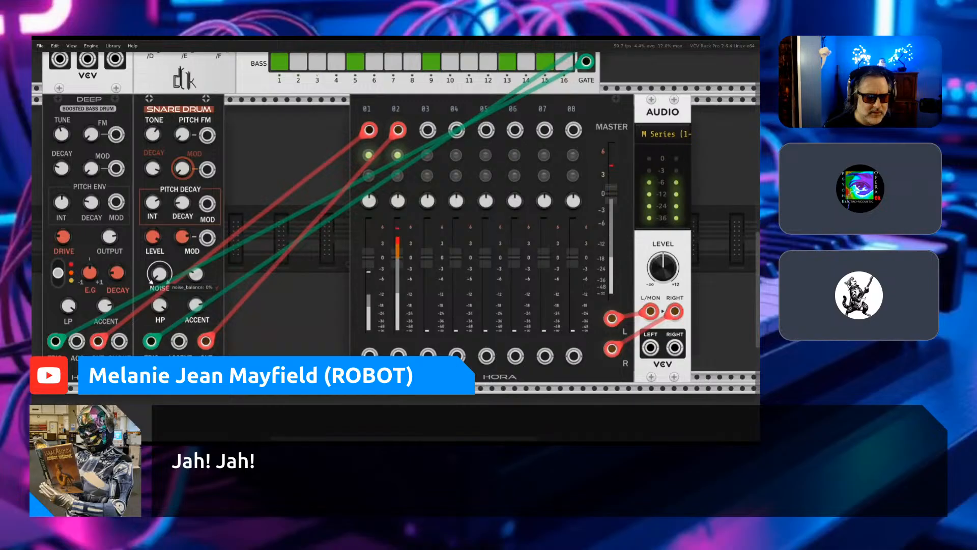
- Sweep the Snare Drum's TONE knob and shorten its DECAY to reshape the hits
{"action": "scroll", "coordinate": [159, 277], "scroll_direction": "up", "scroll_amount": 3}
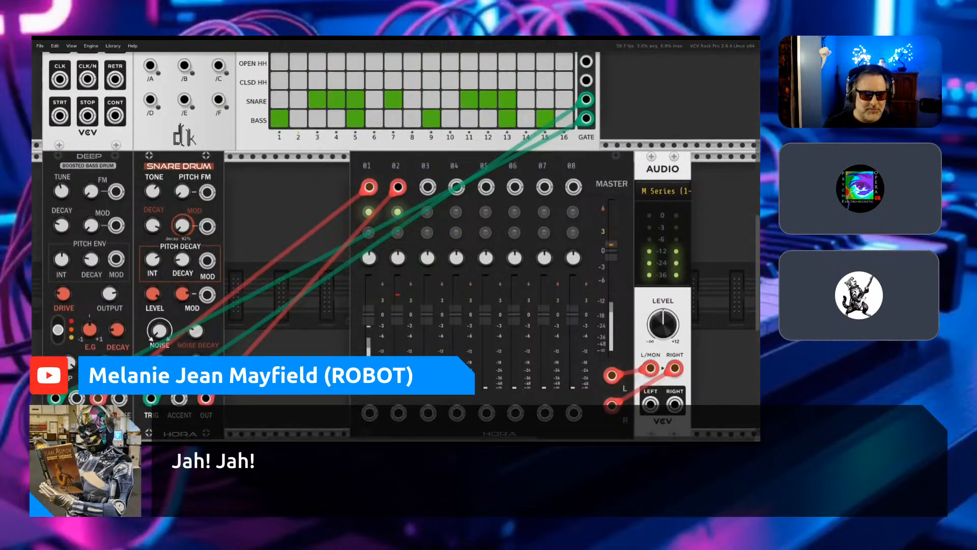
{"action": "mouse_move", "coordinate": [153, 210]}
{"action": "left_click_drag", "start_coordinate": [153, 209], "coordinate": [153, 266]}
{"action": "left_click_drag", "start_coordinate": [152, 210], "coordinate": [153, 215]}
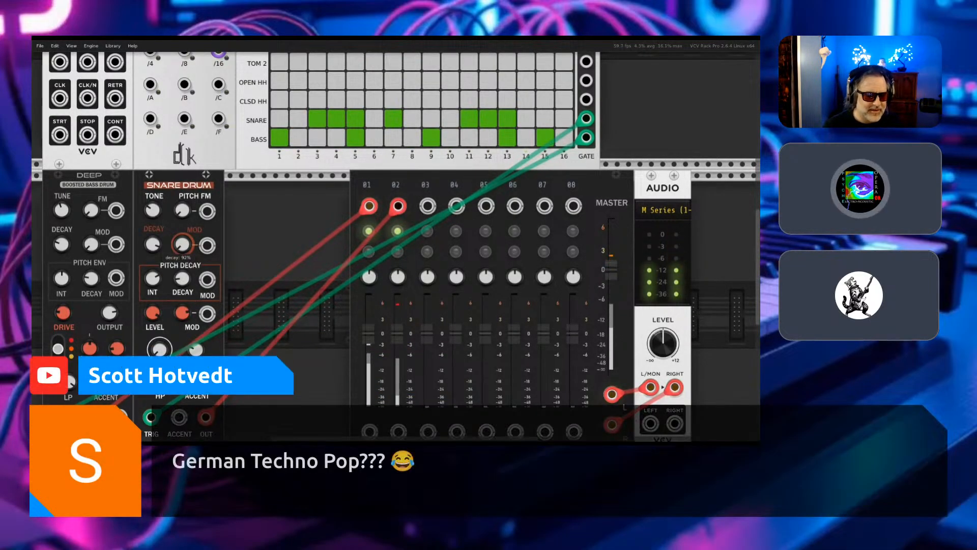
{"action": "mouse_move", "coordinate": [153, 244]}
{"action": "left_mouse_down"}
{"action": "mouse_move", "coordinate": [153, 397]}
{"action": "mouse_move", "coordinate": [153, 226]}
{"action": "left_mouse_up"}
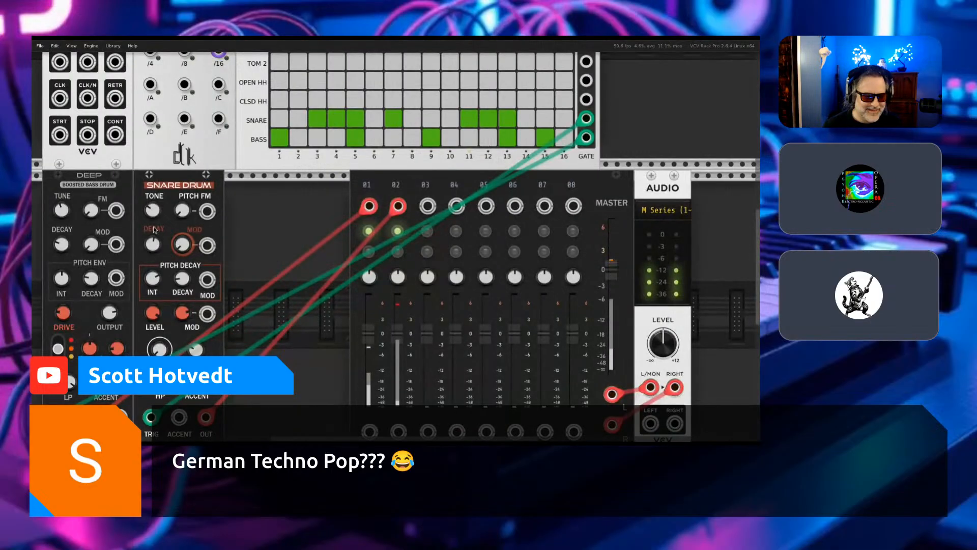
- Adjust the Deep bass drum's TUNE and its pitch envelope DECAY
{"action": "scroll", "coordinate": [154, 230], "scroll_direction": "left", "scroll_amount": 5}
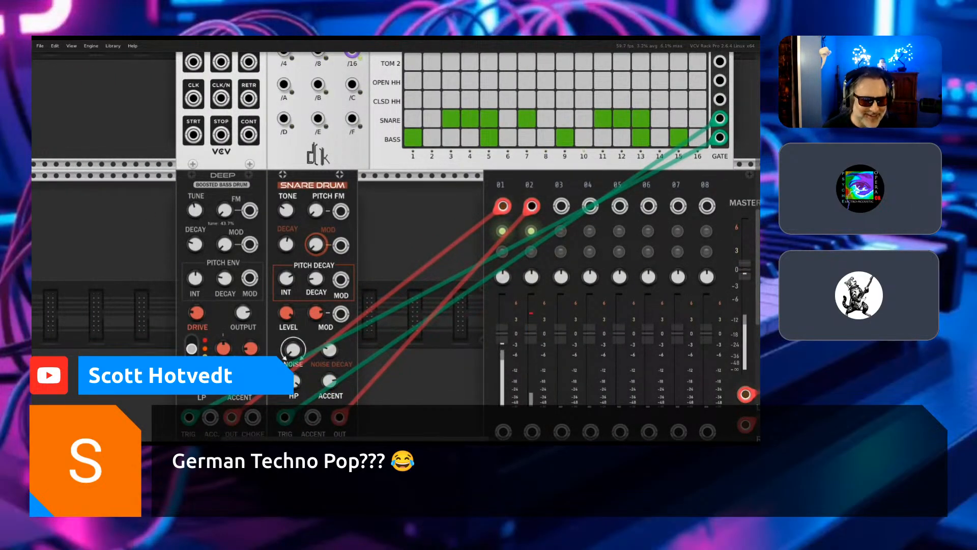
{"action": "left_click_drag", "start_coordinate": [195, 209], "coordinate": [195, 244]}
{"action": "mouse_move", "coordinate": [227, 280]}
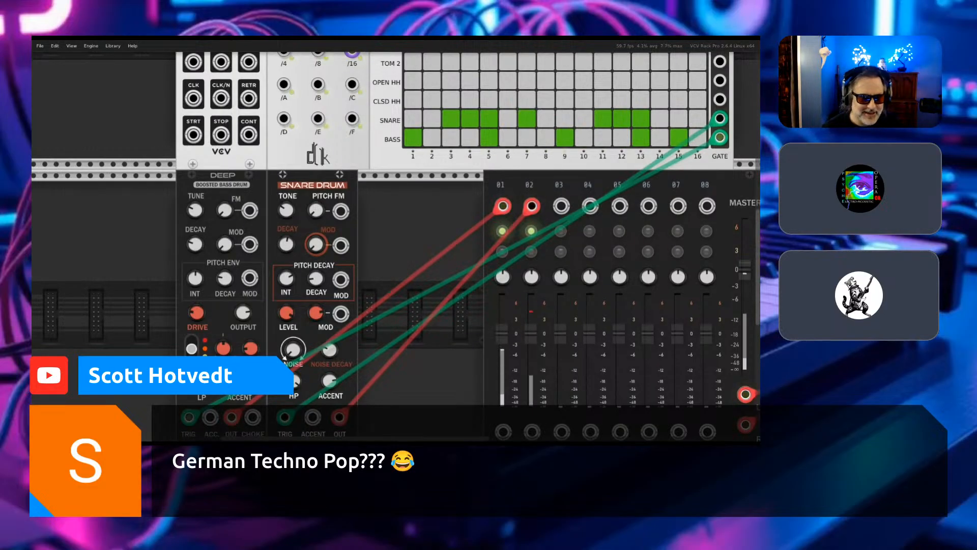
{"action": "left_click_drag", "start_coordinate": [227, 280], "coordinate": [227, 305]}
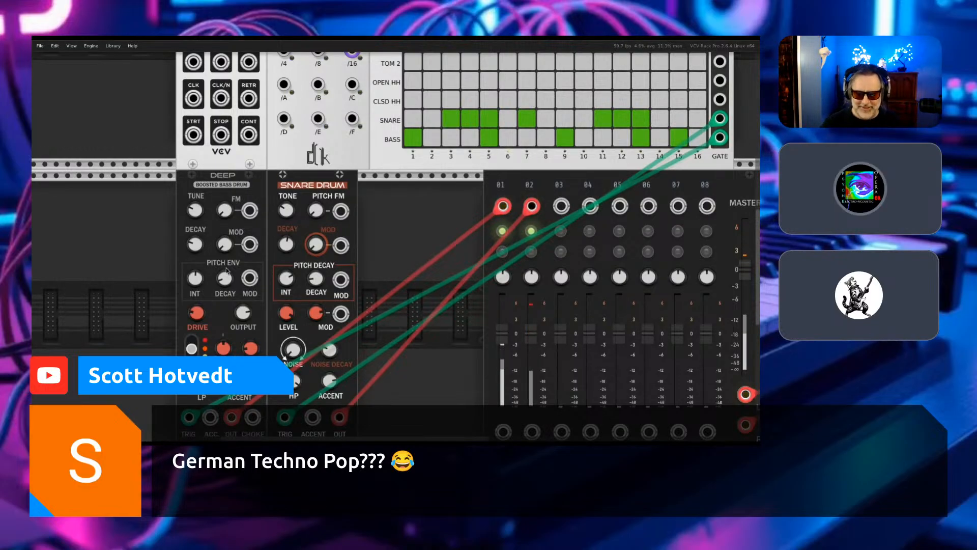
- Search the module library for "hihat" and add Hora's Hi Hat in the gap beside the Snare Drum
{"action": "key", "text": "Right"}
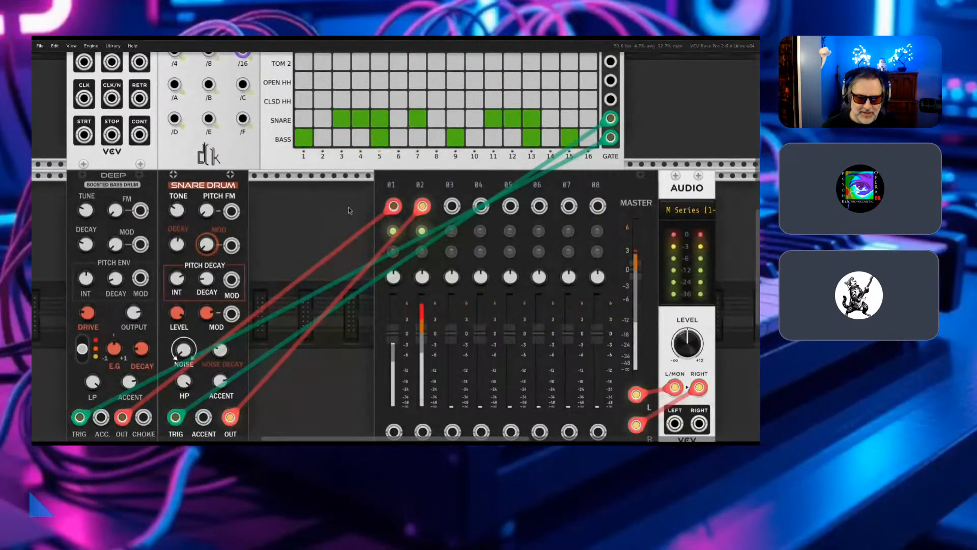
{"action": "right_click", "coordinate": [298, 252]}
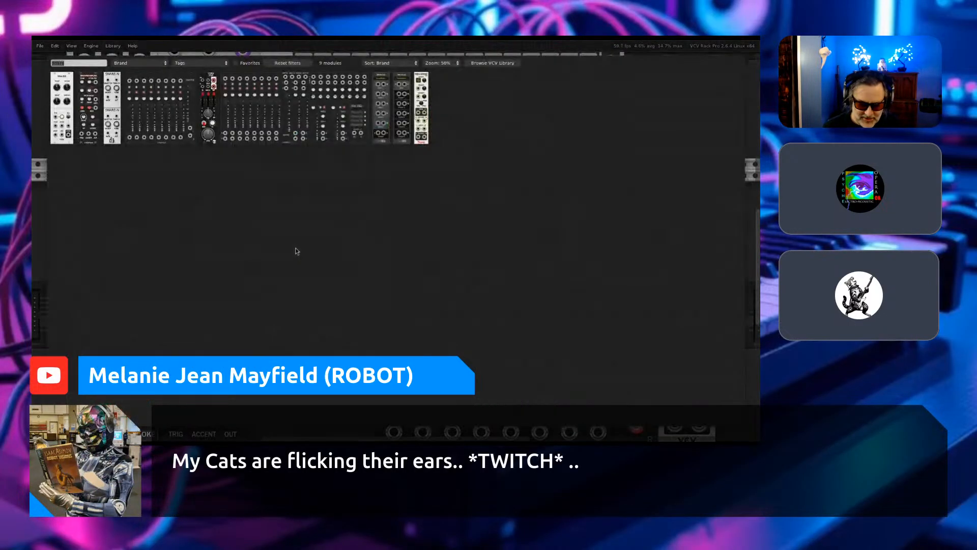
{"action": "type", "text": "hihat"}
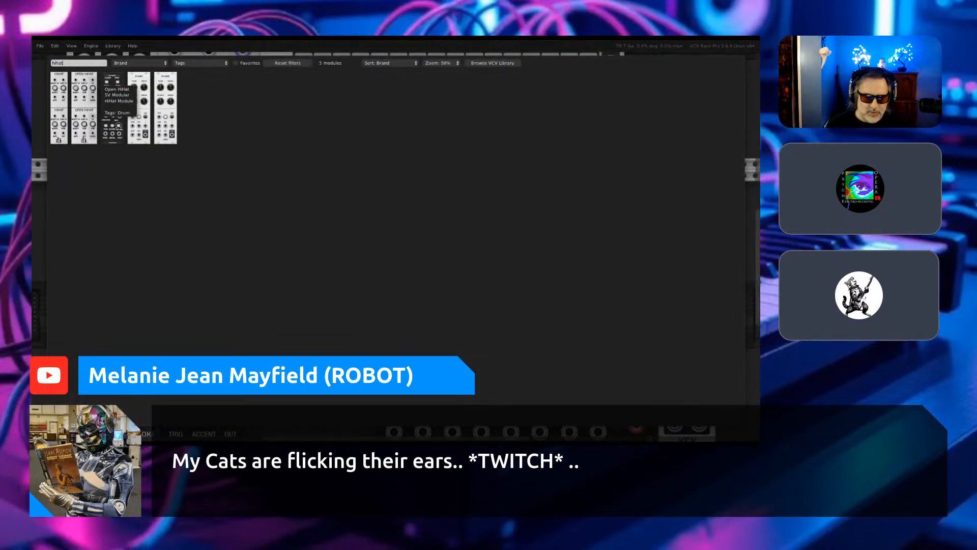
{"action": "left_click", "coordinate": [114, 100]}
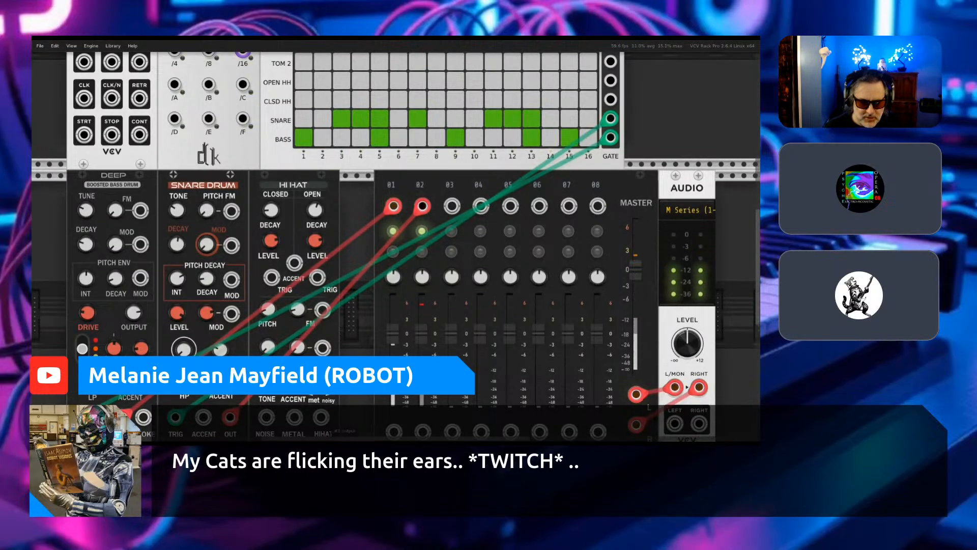
- Try patching the Hi Hat's HIHAT output into mixer input 03 with a red cable, and unplug it again
{"action": "right_click", "coordinate": [323, 417]}
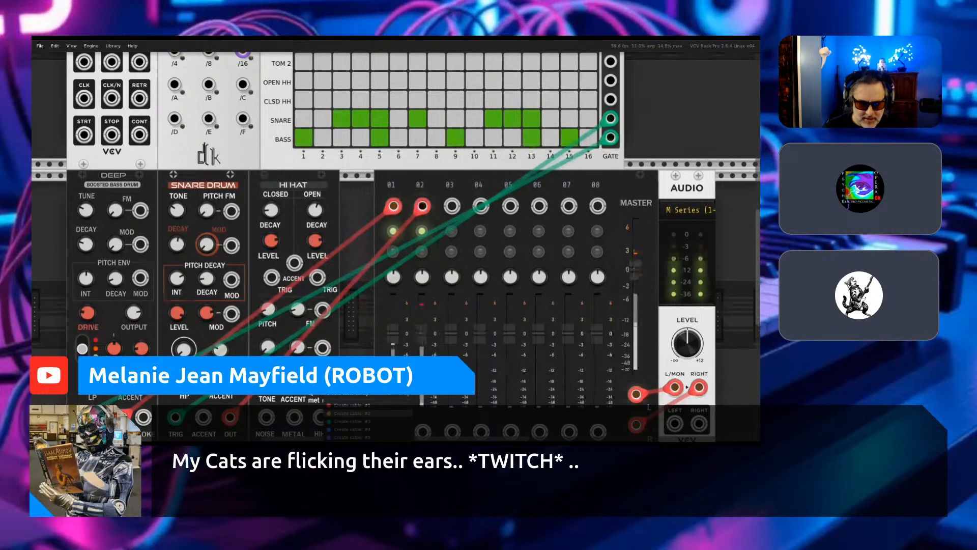
{"action": "left_click", "coordinate": [357, 405]}
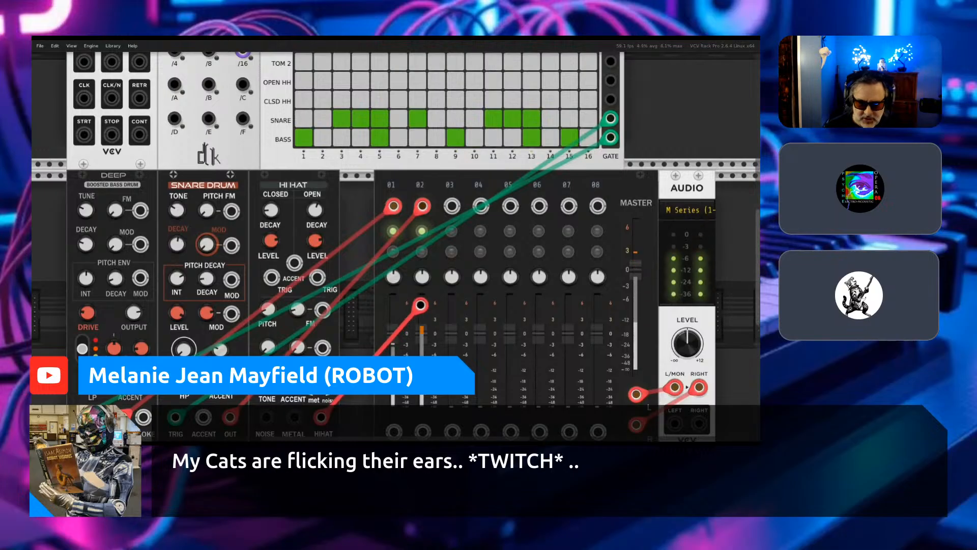
{"action": "left_click", "coordinate": [453, 206]}
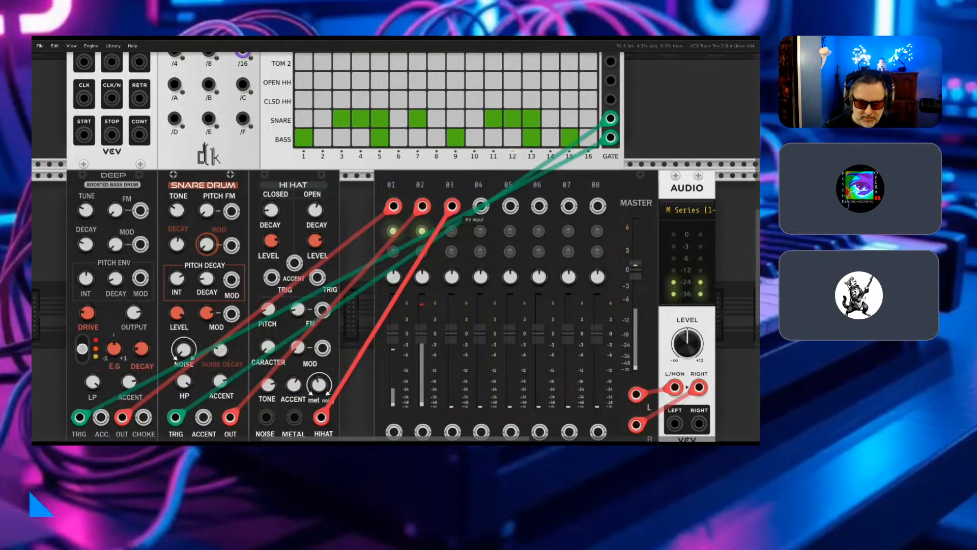
{"action": "left_click_drag", "start_coordinate": [452, 206], "coordinate": [315, 435]}
{"action": "left_click_drag", "start_coordinate": [315, 435], "coordinate": [345, 313]}
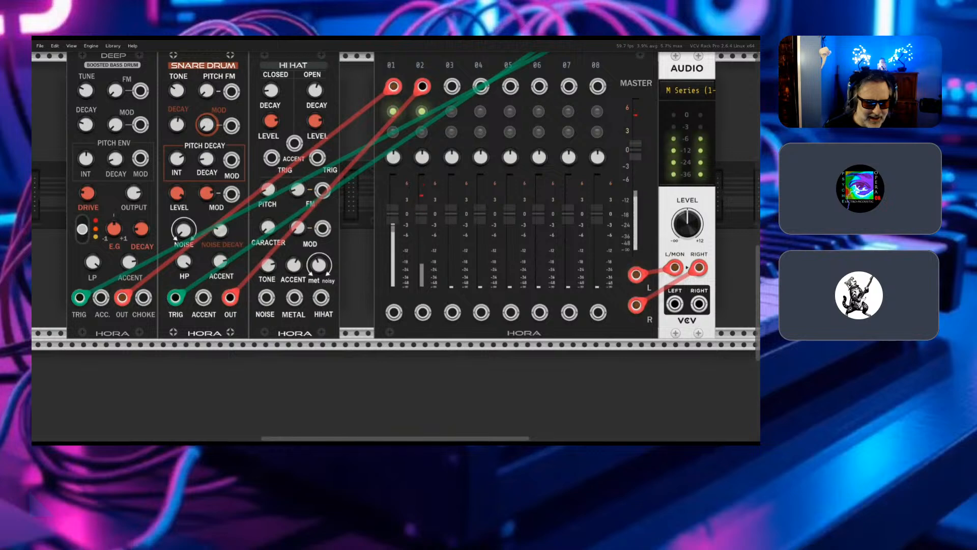
- Try running a red cable from the Hi Hat's closed TRIG jack to mixer input 03
{"action": "scroll", "coordinate": [396, 246], "scroll_direction": "up", "scroll_amount": 2}
{"action": "scroll", "coordinate": [396, 246], "scroll_direction": "up", "scroll_amount": 2}
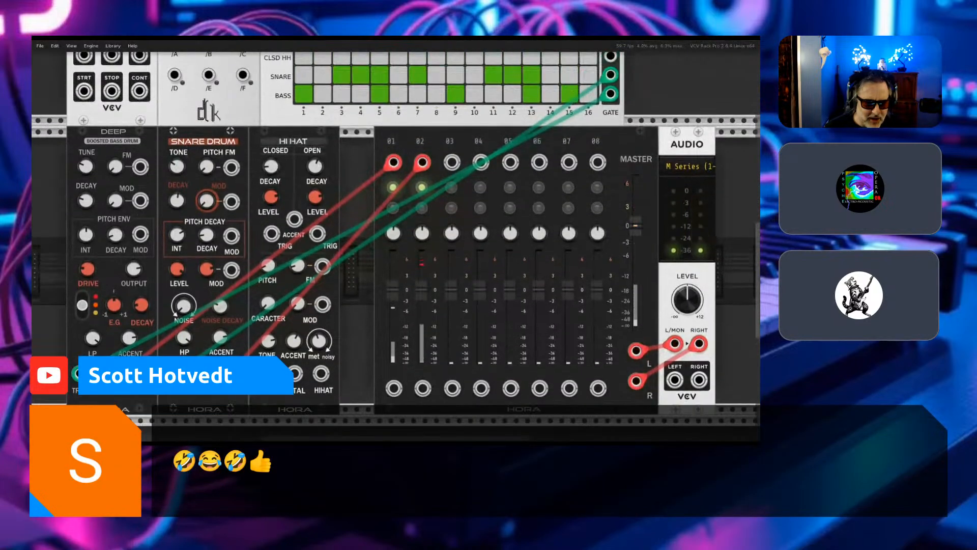
{"action": "scroll", "coordinate": [396, 246], "scroll_direction": "up", "scroll_amount": 3}
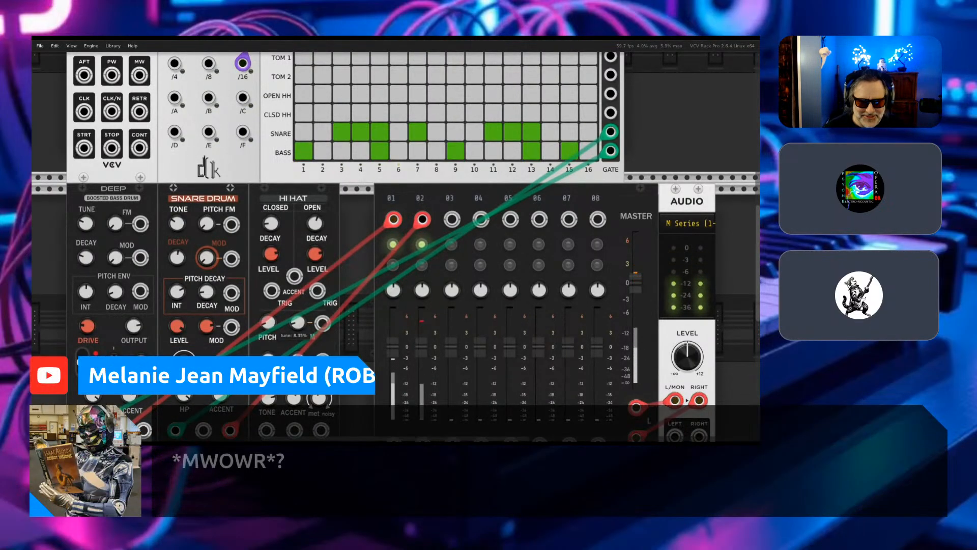
{"action": "scroll", "coordinate": [396, 246], "scroll_direction": "down", "scroll_amount": 1}
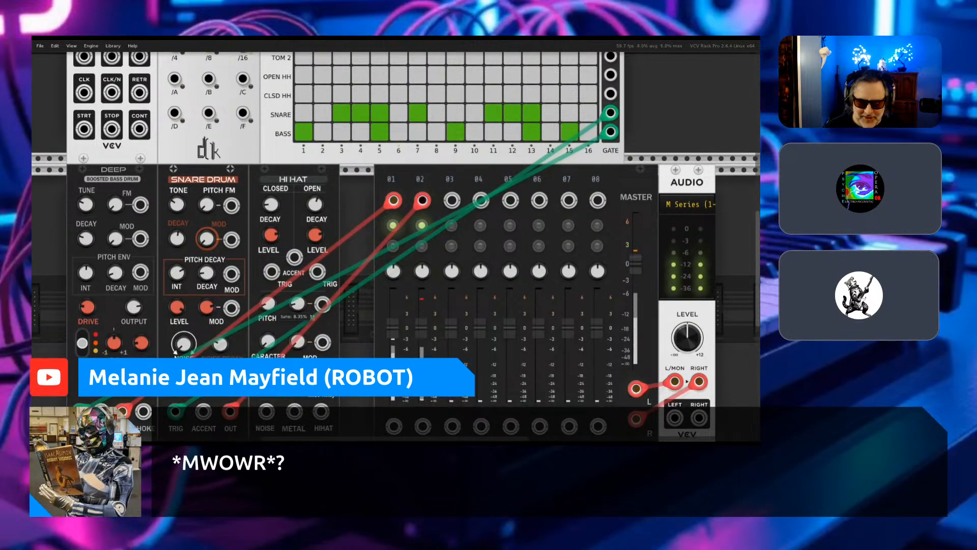
{"action": "right_click", "coordinate": [270, 272]}
{"action": "left_click", "coordinate": [292, 310]}
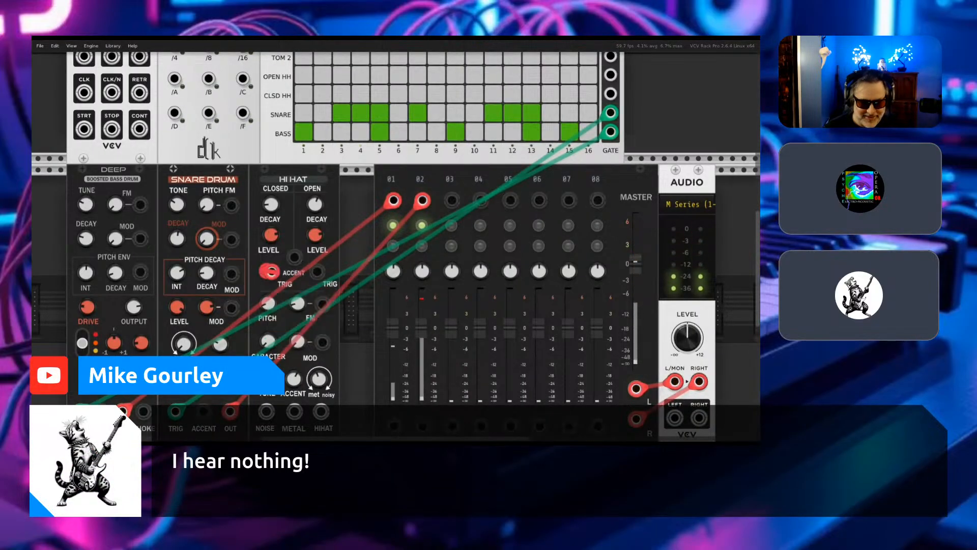
{"action": "left_click", "coordinate": [452, 200]}
{"action": "left_click_drag", "start_coordinate": [452, 198], "coordinate": [268, 284]}
- Examine the Hi Hat's trigger inputs, CARACTER and metal/noise controls, and its NOISE, METAL and HIHAT outputs
{"action": "scroll", "coordinate": [269, 284], "scroll_direction": "down", "scroll_amount": 2}
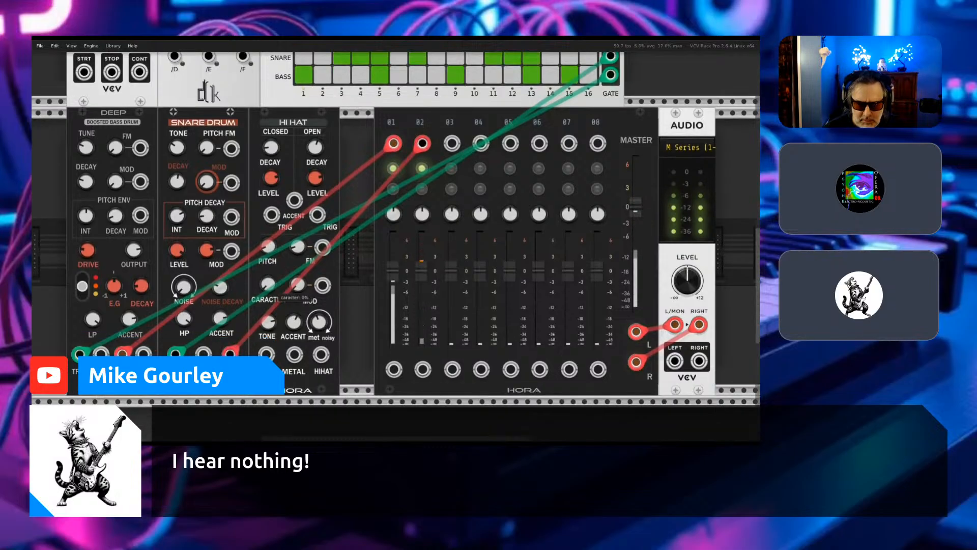
{"action": "scroll", "coordinate": [269, 284], "scroll_direction": "down", "scroll_amount": 1}
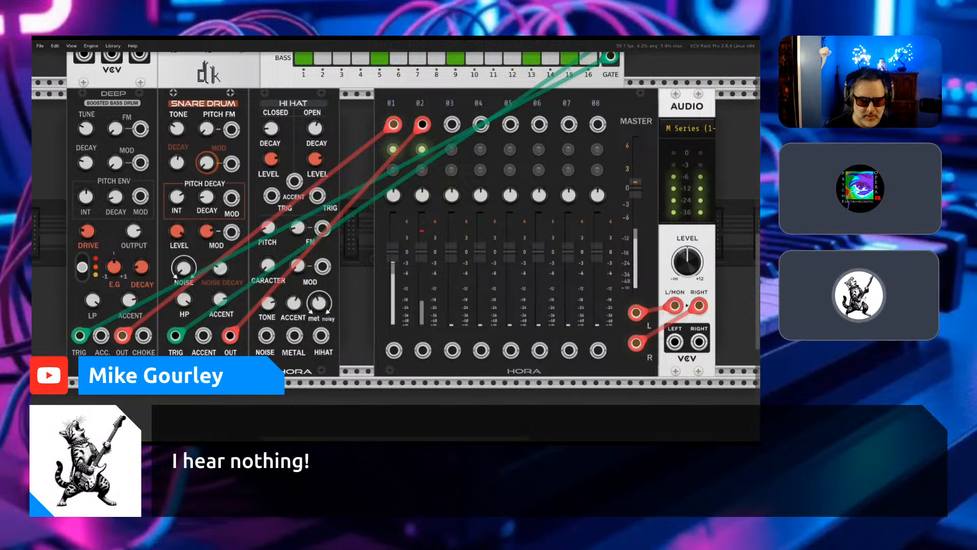
{"action": "scroll", "coordinate": [395, 231], "scroll_direction": "up", "scroll_amount": 7}
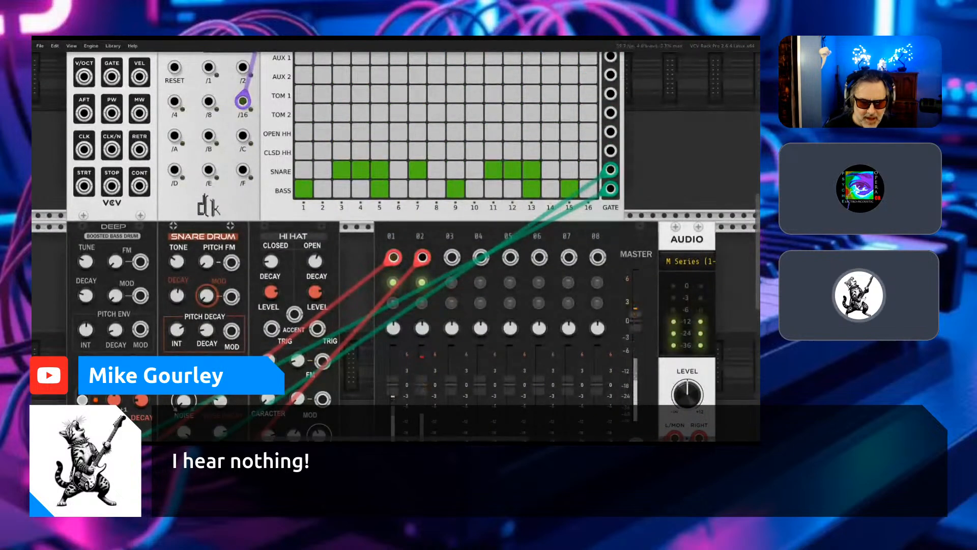
{"action": "scroll", "coordinate": [316, 273], "scroll_direction": "down", "scroll_amount": 3}
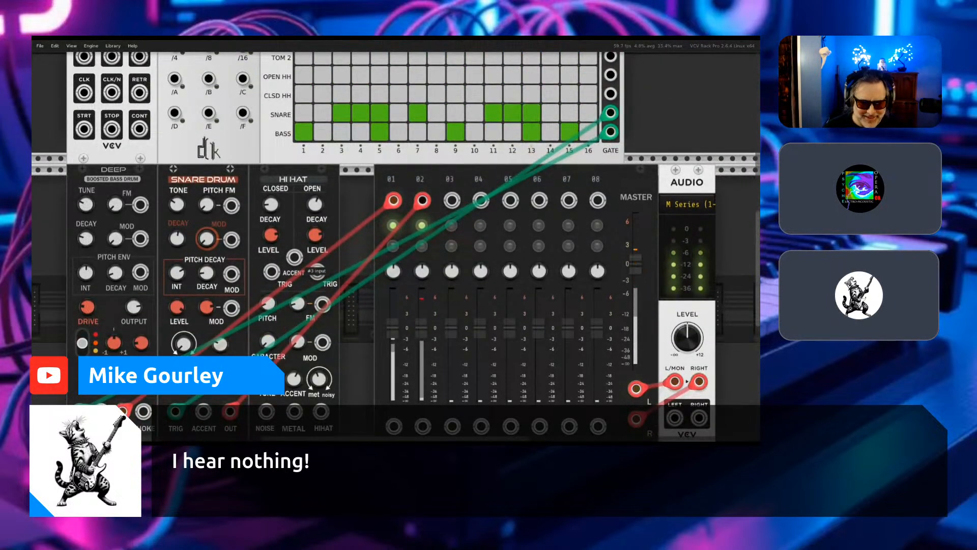
{"action": "scroll", "coordinate": [315, 272], "scroll_direction": "down", "scroll_amount": 1}
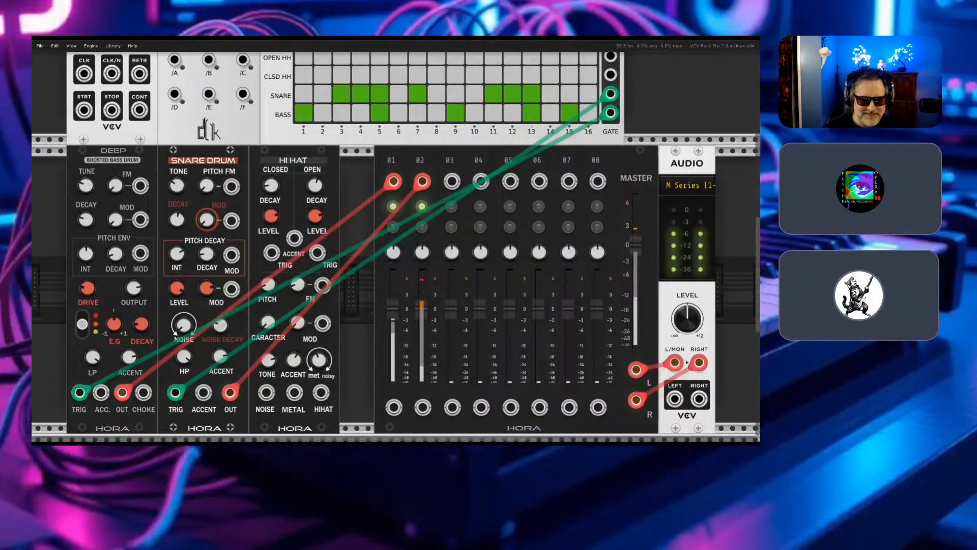
{"action": "scroll", "coordinate": [316, 272], "scroll_direction": "down", "scroll_amount": 2}
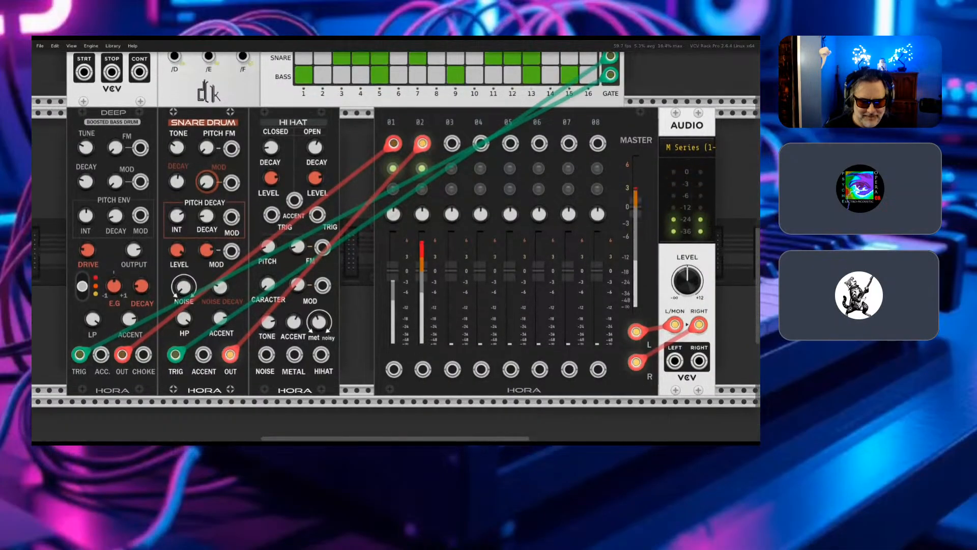
{"action": "scroll", "coordinate": [395, 247], "scroll_direction": "down", "scroll_amount": 4}
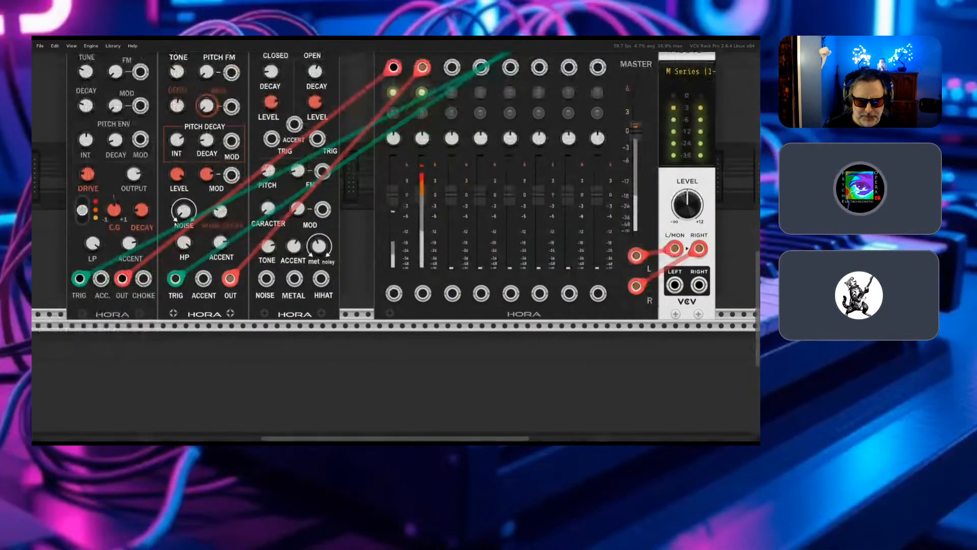
{"action": "scroll", "coordinate": [318, 265], "scroll_direction": "down", "scroll_amount": 1}
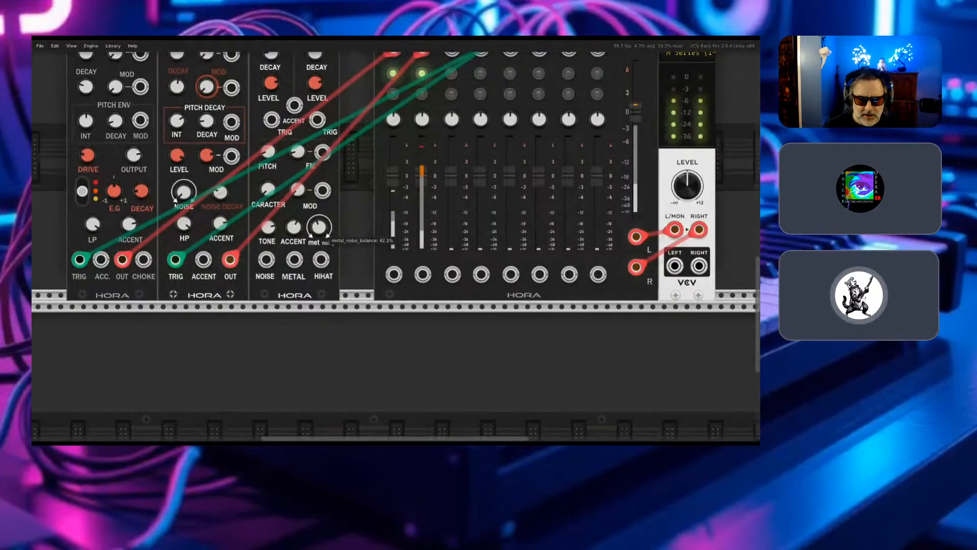
- Patch the Hi Hat's HIHAT output into mixer input 03 with a red cable
{"action": "mouse_move", "coordinate": [324, 232]}
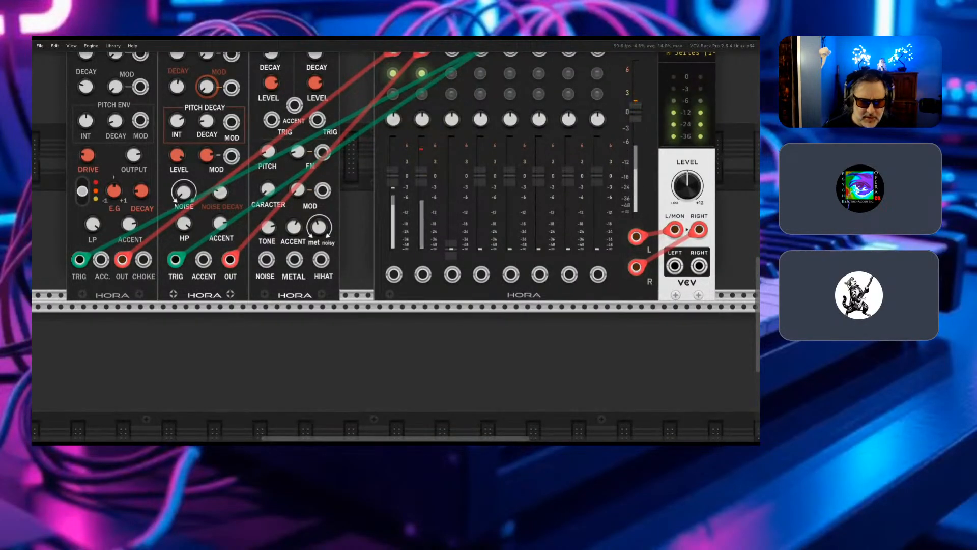
{"action": "right_click", "coordinate": [322, 261]}
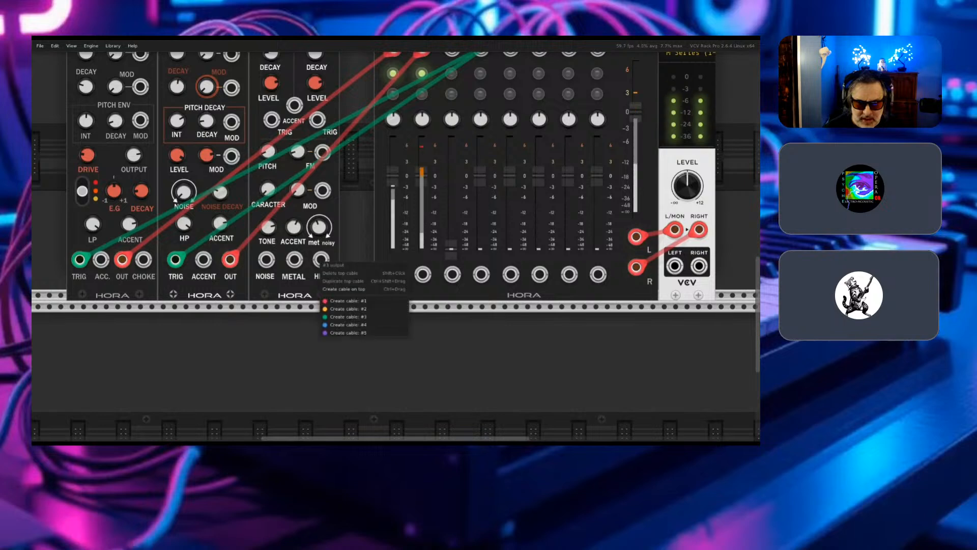
{"action": "left_click", "coordinate": [348, 290]}
{"action": "left_click_drag", "start_coordinate": [349, 290], "coordinate": [452, 202]}
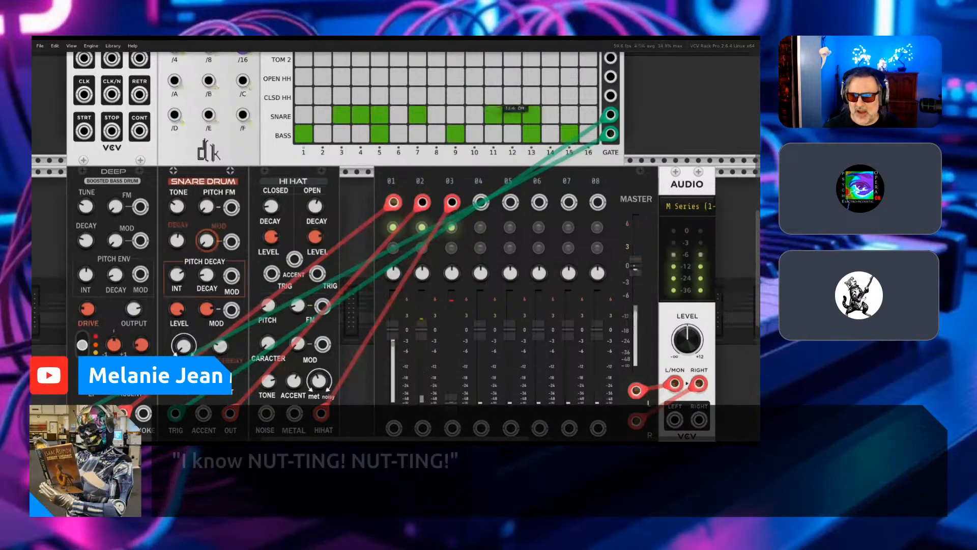
- Patch the sequencer's CLSD HH gate output into the Hi Hat's closed TRIG jack with a green cable
{"action": "right_click", "coordinate": [611, 97]}
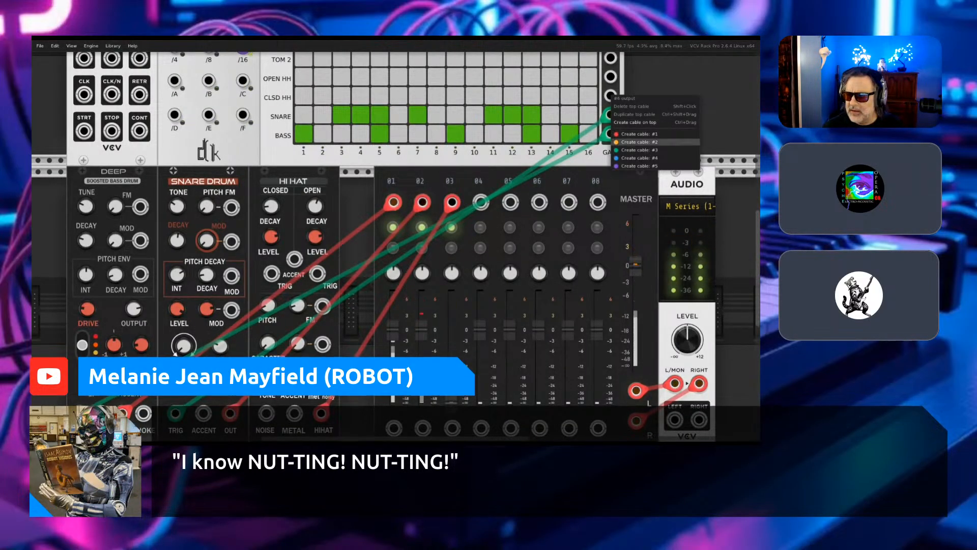
{"action": "left_click", "coordinate": [636, 134]}
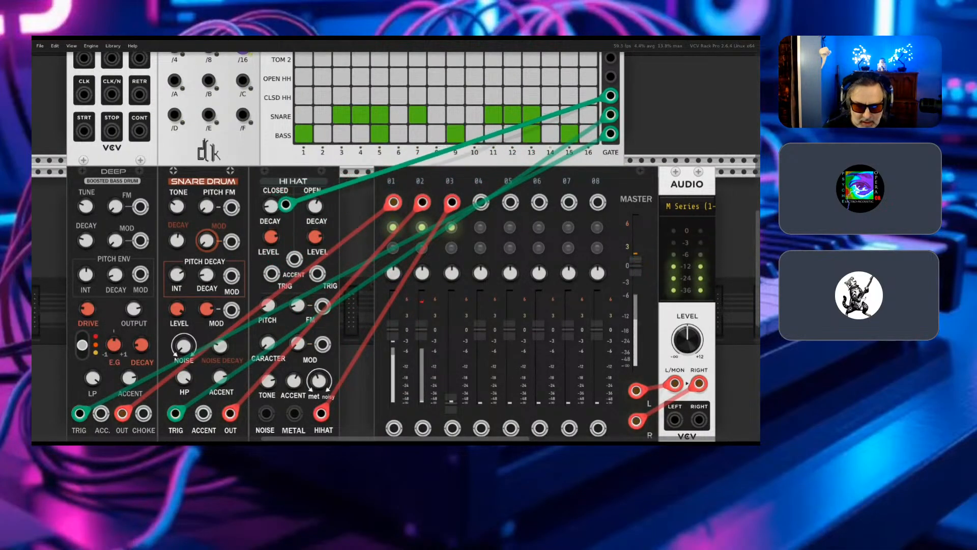
{"action": "left_click_drag", "start_coordinate": [276, 240], "coordinate": [271, 273]}
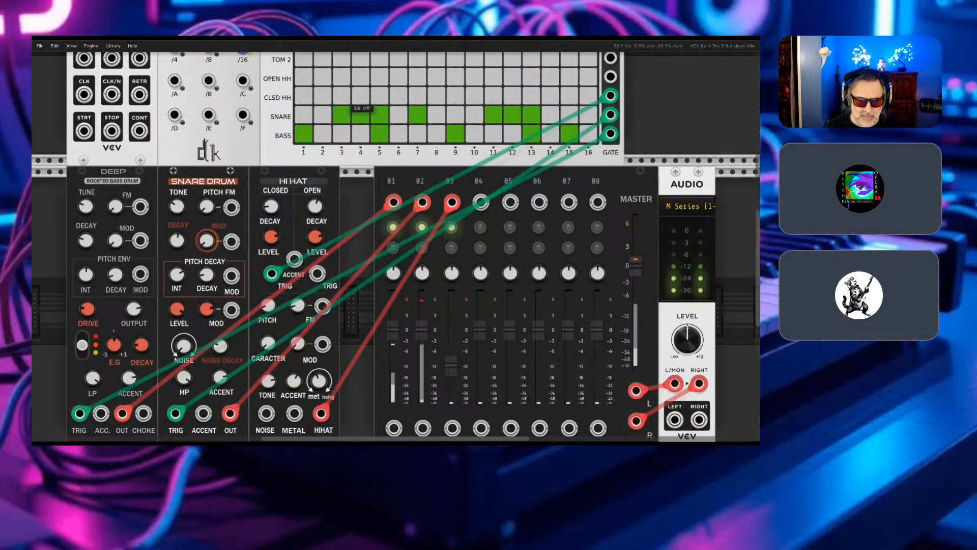
- Switch on CLSD HH steps 3, 5, 7, 9, 11 and 13 and OPEN HH step 15 in the drum sequencer
{"action": "left_click", "coordinate": [380, 97]}
{"action": "left_click", "coordinate": [455, 97]}
{"action": "left_click", "coordinate": [494, 97]}
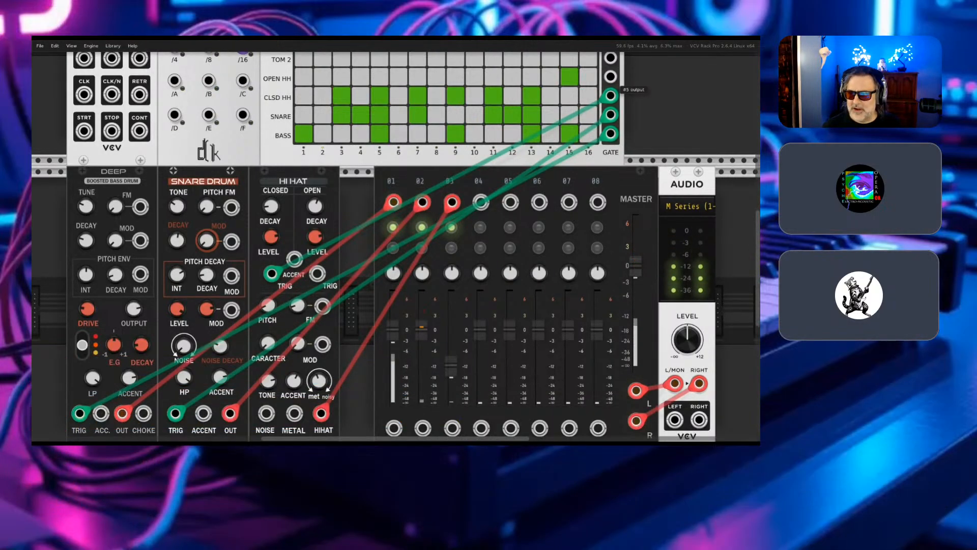
- Patch the sequencer's OPEN HH gate output into the Hi Hat's open TRIG jack with a green cable
{"action": "right_click", "coordinate": [611, 78]}
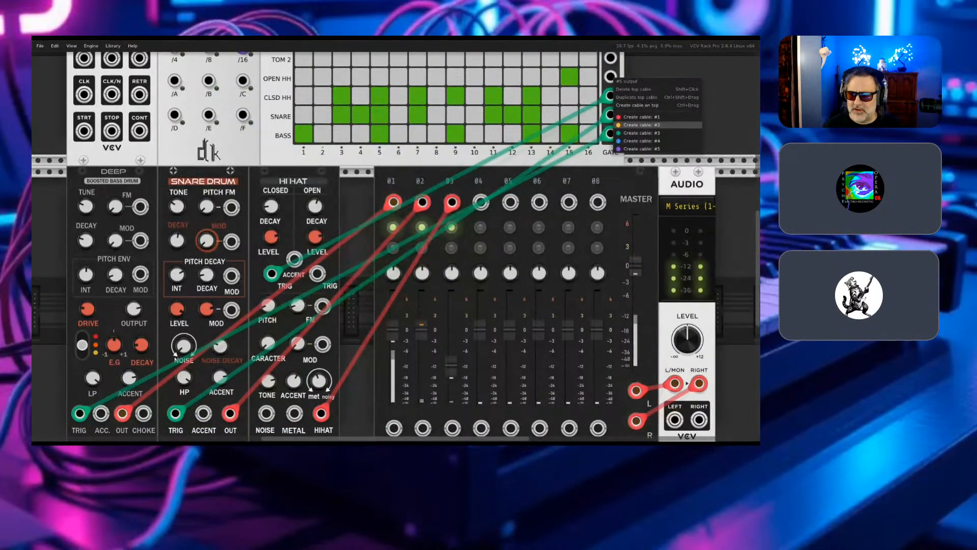
{"action": "left_click", "coordinate": [639, 132]}
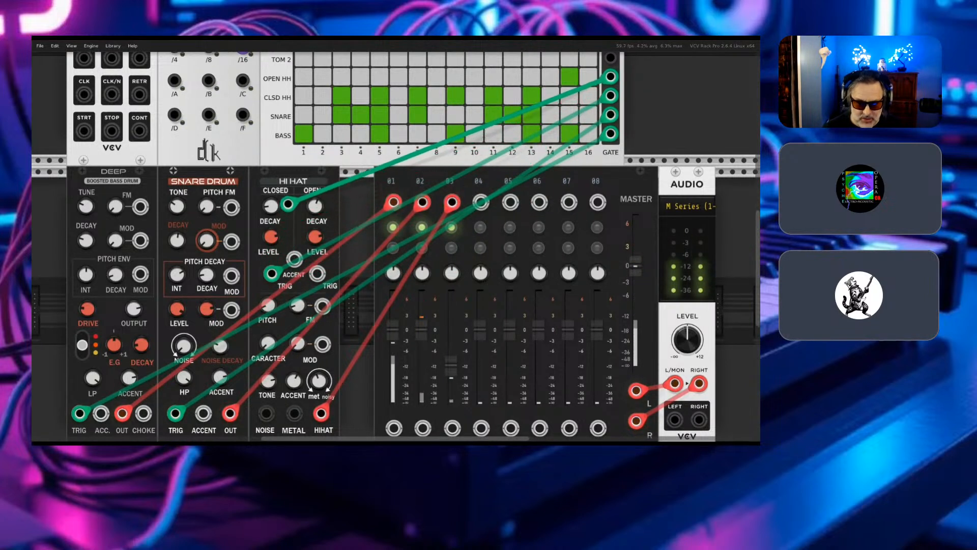
{"action": "left_click", "coordinate": [317, 273]}
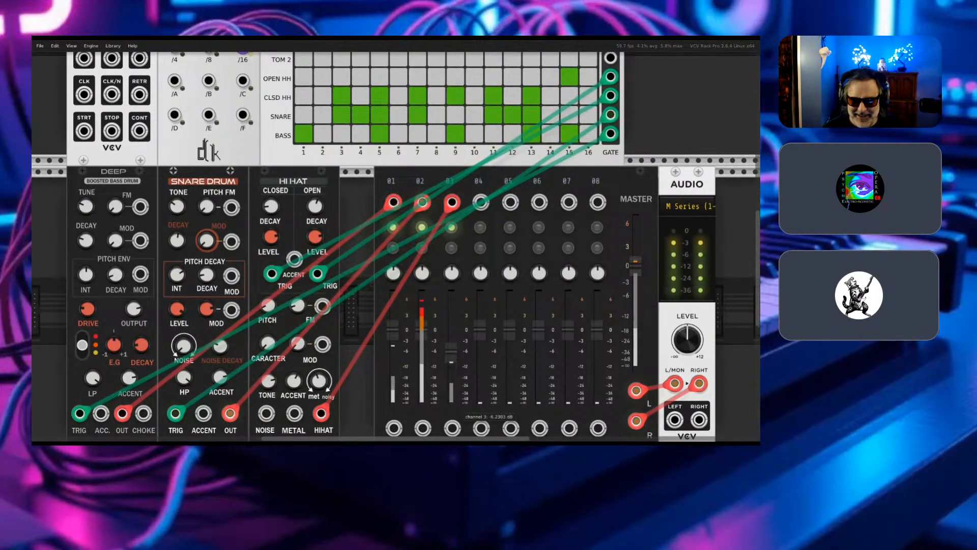
- Lower the mixer's channel 2 fader, pan channel 2 to the left and pan channel 3 about 48% to the right
{"action": "left_click_drag", "start_coordinate": [421, 330], "coordinate": [421, 352]}
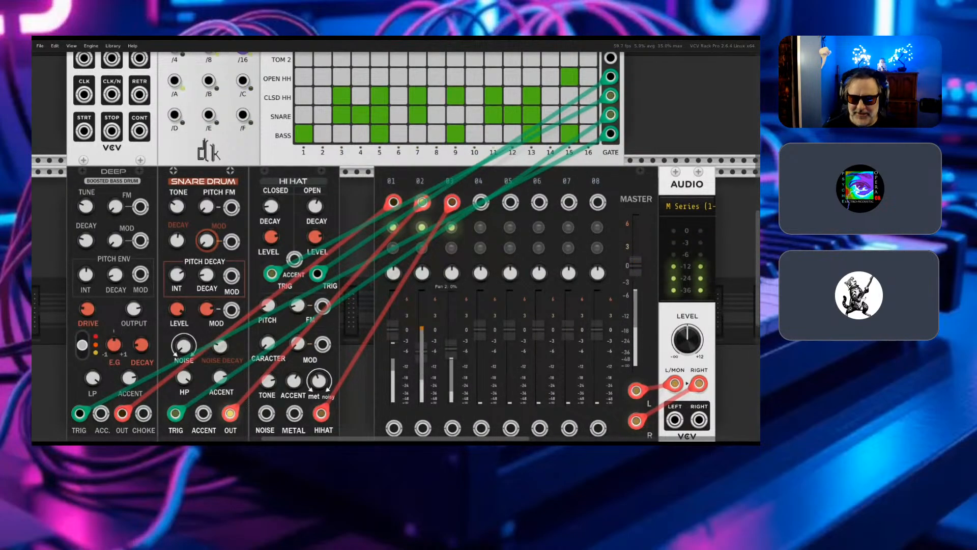
{"action": "left_click_drag", "start_coordinate": [421, 273], "coordinate": [452, 258]}
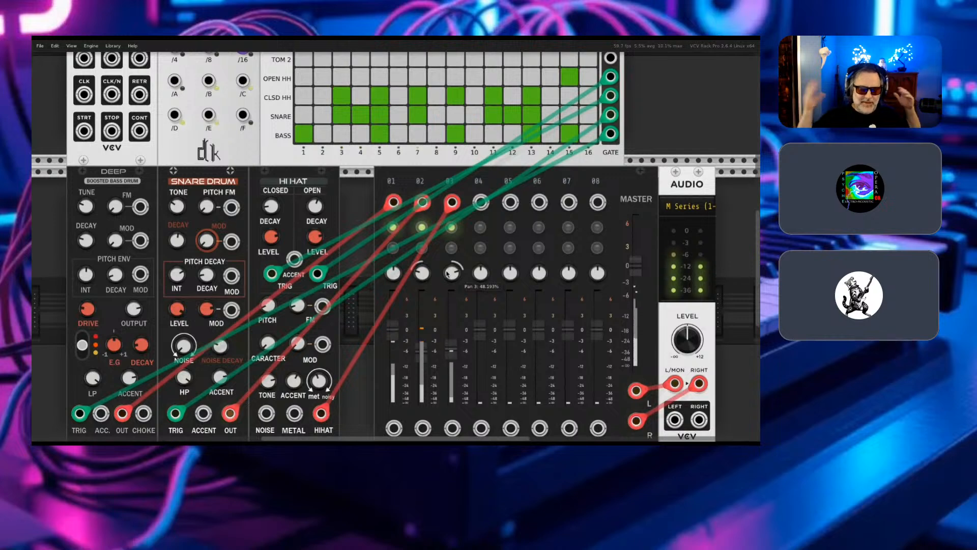
- Shift the audio module, mixer and Hi Hat along the row to open a gap beside the Snare Drum
{"action": "scroll", "coordinate": [447, 274], "scroll_direction": "right", "scroll_amount": 5}
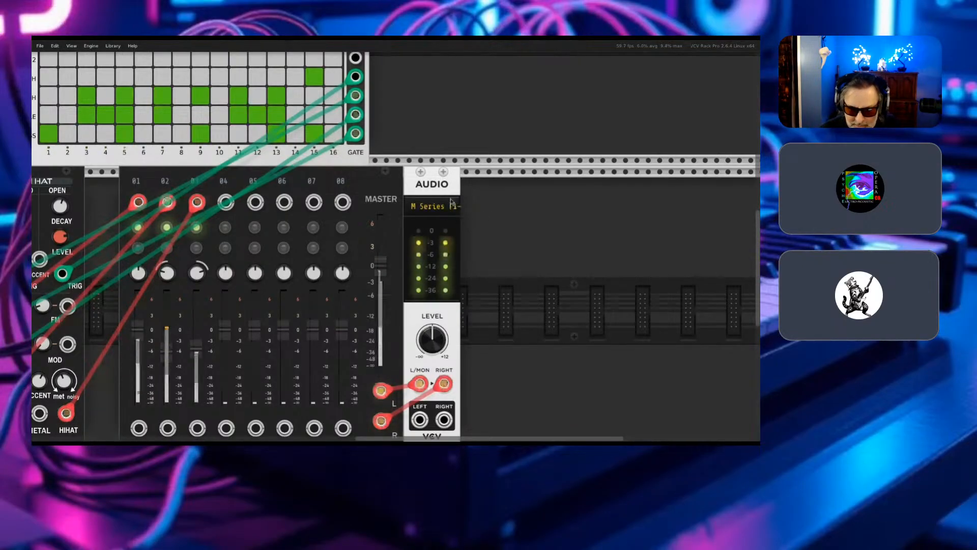
{"action": "left_click_drag", "start_coordinate": [499, 201], "coordinate": [219, 301]}
{"action": "left_click_drag", "start_coordinate": [240, 191], "coordinate": [342, 191]}
{"action": "left_click", "coordinate": [173, 366]}
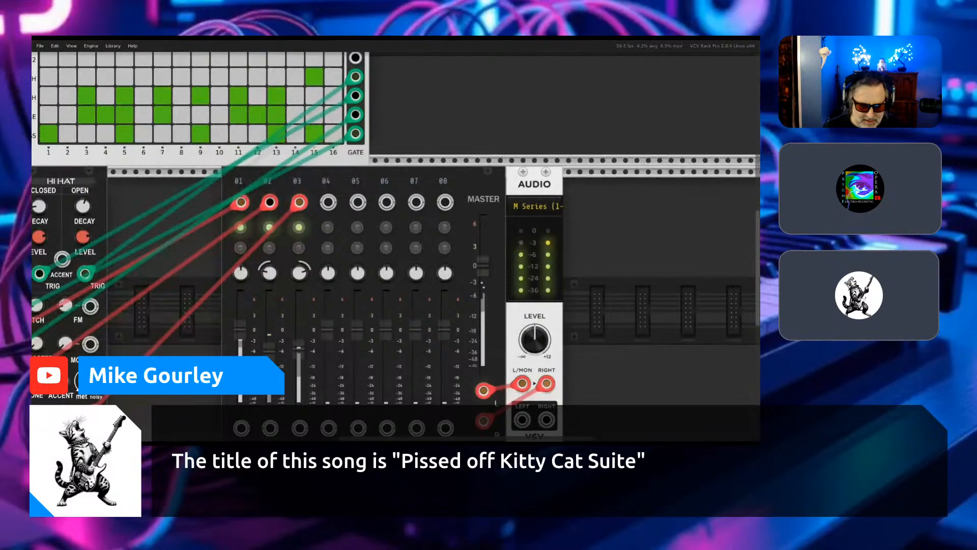
{"action": "left_click_drag", "start_coordinate": [44, 181], "coordinate": [181, 180]}
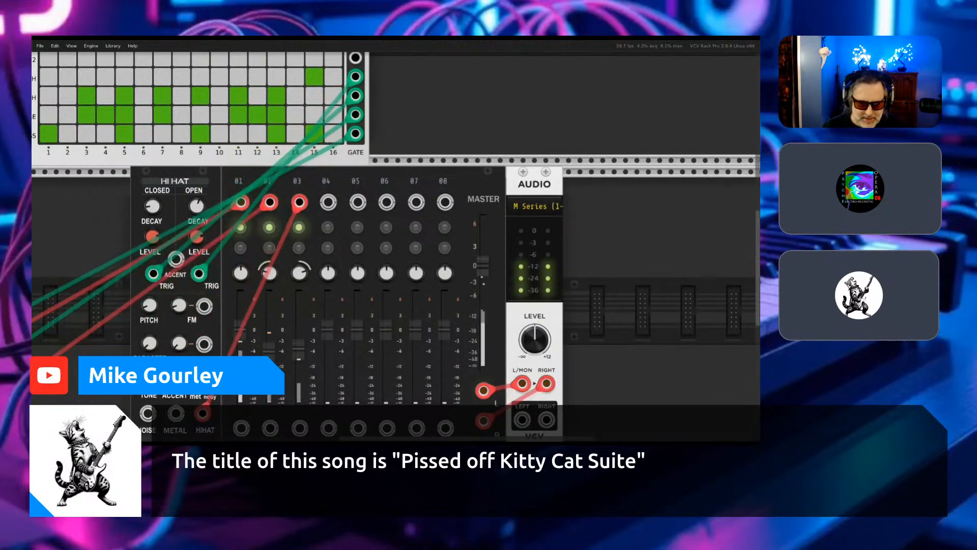
- Search the module library for "delay", filter by brand Hora, and add the Millenial Free delay in the gap
{"action": "key", "text": "Return"}
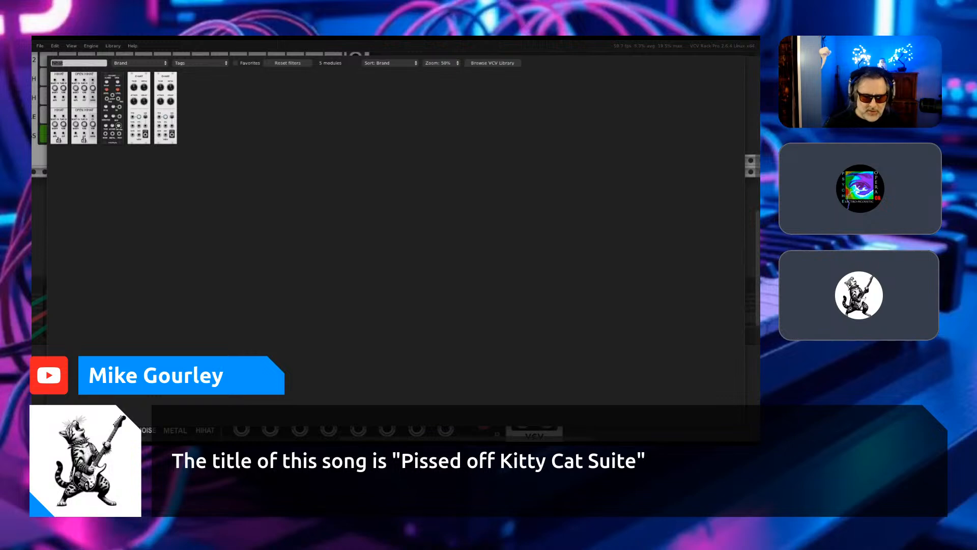
{"action": "key", "text": "BackSpace"}
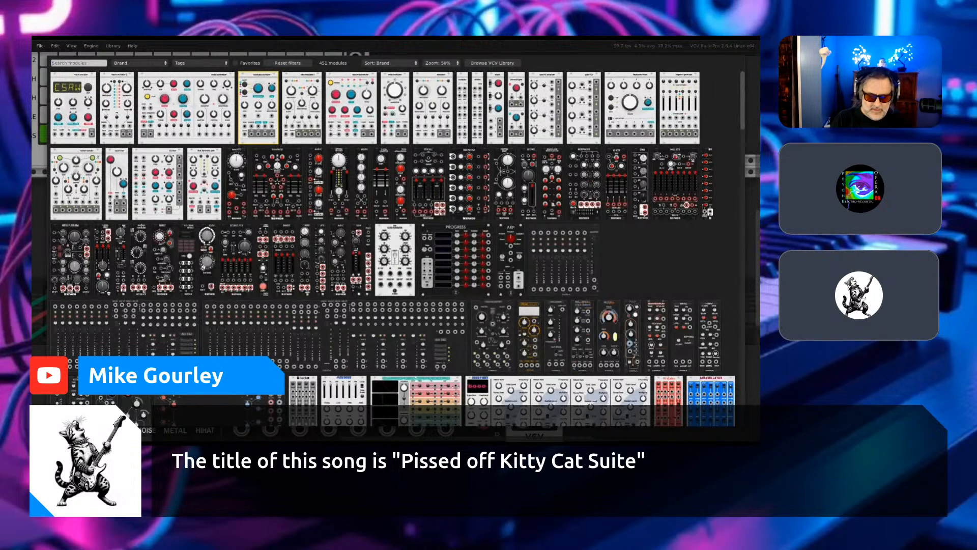
{"action": "type", "text": "delay"}
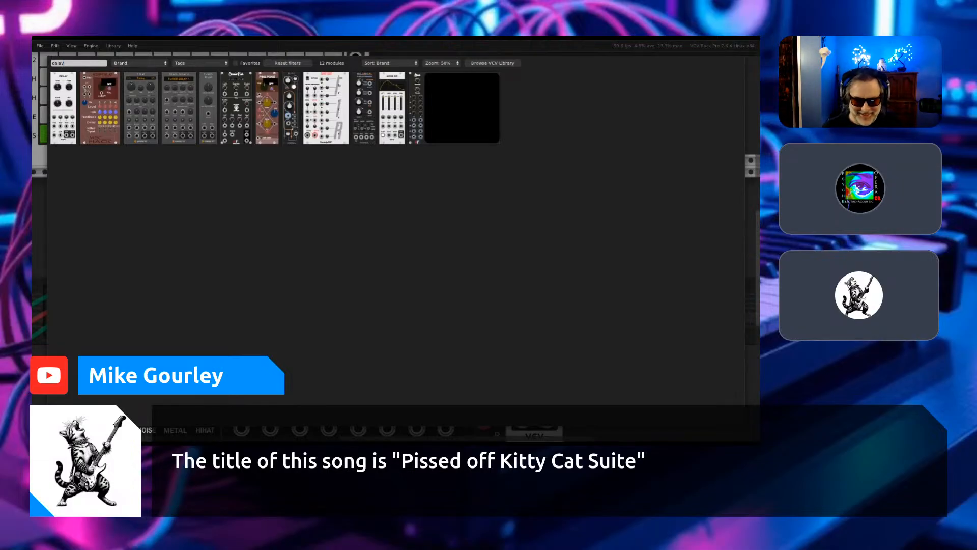
{"action": "left_click", "coordinate": [137, 63]}
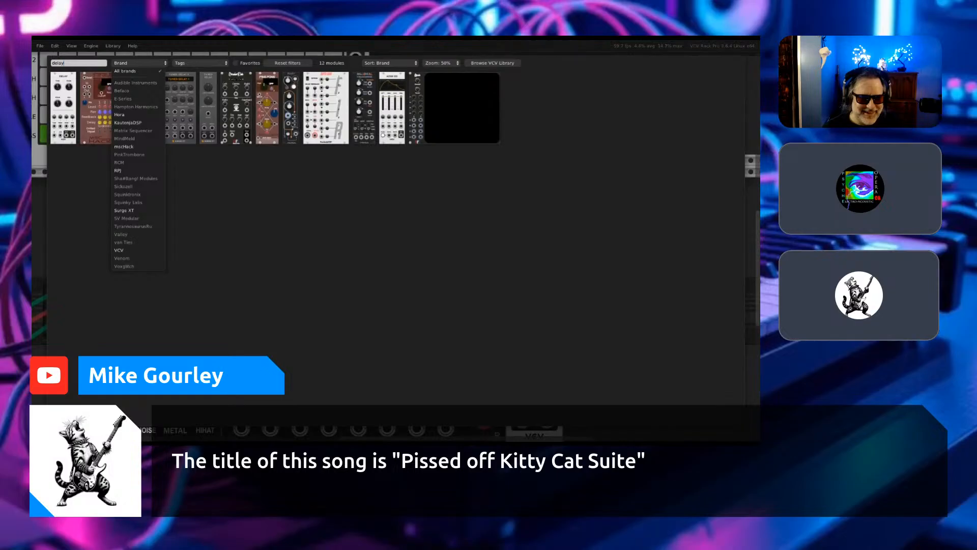
{"action": "left_click", "coordinate": [127, 114]}
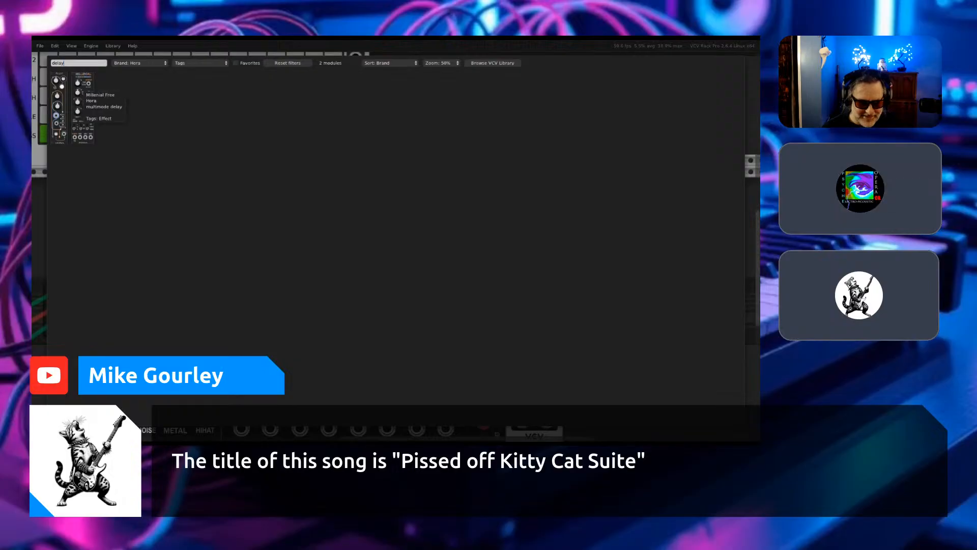
{"action": "left_click", "coordinate": [80, 90]}
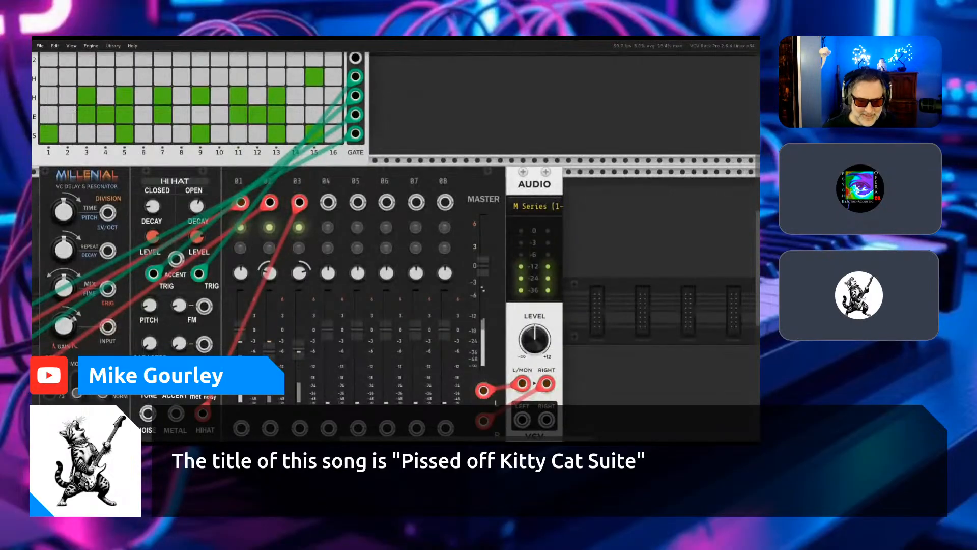
- Unplug the Snare Drum's output cable from mixer input 02 and patch it into the Millenial's INPUT jack
{"action": "scroll", "coordinate": [177, 227], "scroll_direction": "up", "scroll_amount": 1}
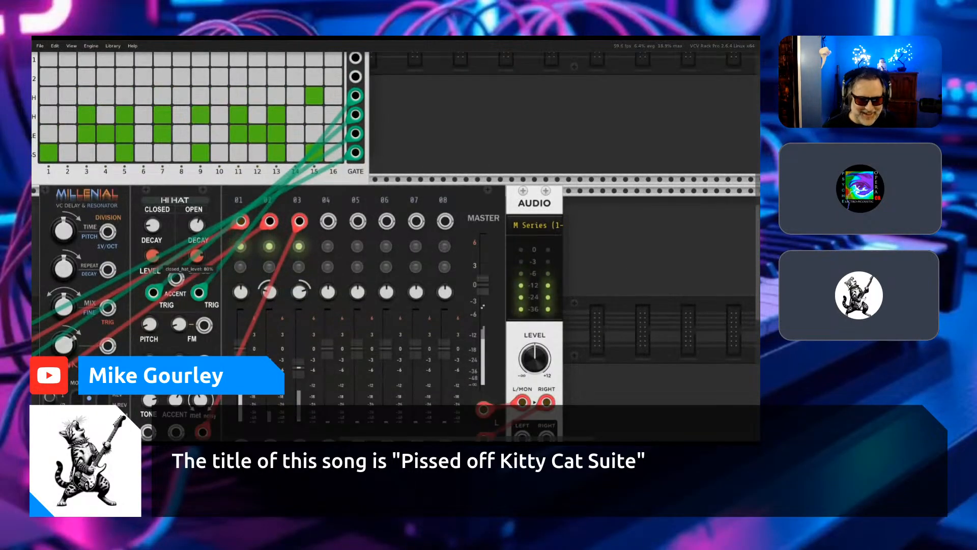
{"action": "scroll", "coordinate": [396, 244], "scroll_direction": "left", "scroll_amount": 7}
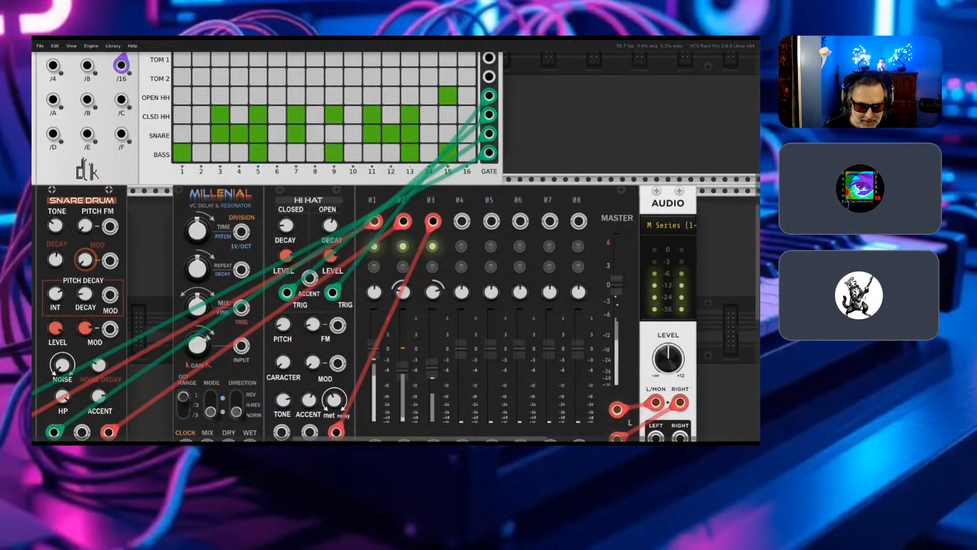
{"action": "scroll", "coordinate": [305, 377], "scroll_direction": "down", "scroll_amount": 7}
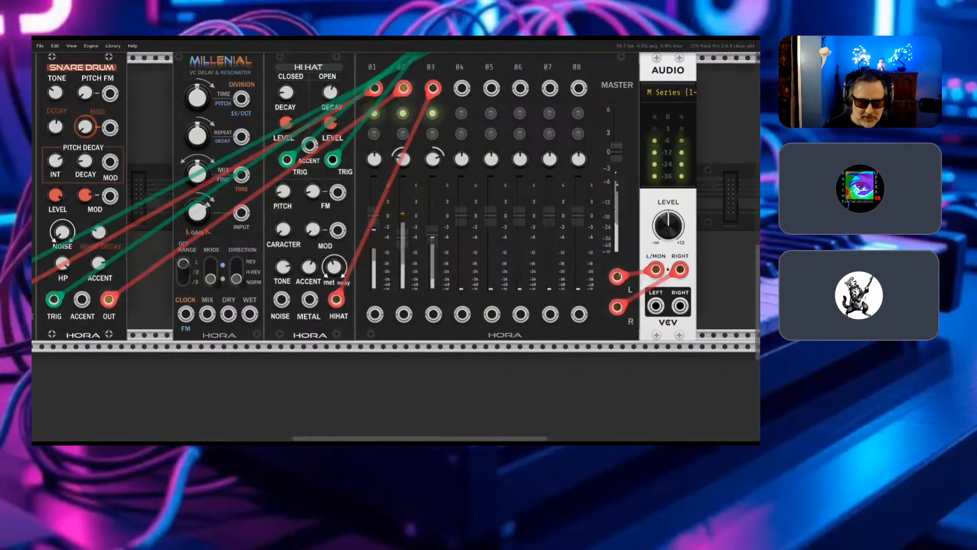
{"action": "left_click_drag", "start_coordinate": [403, 89], "coordinate": [186, 314]}
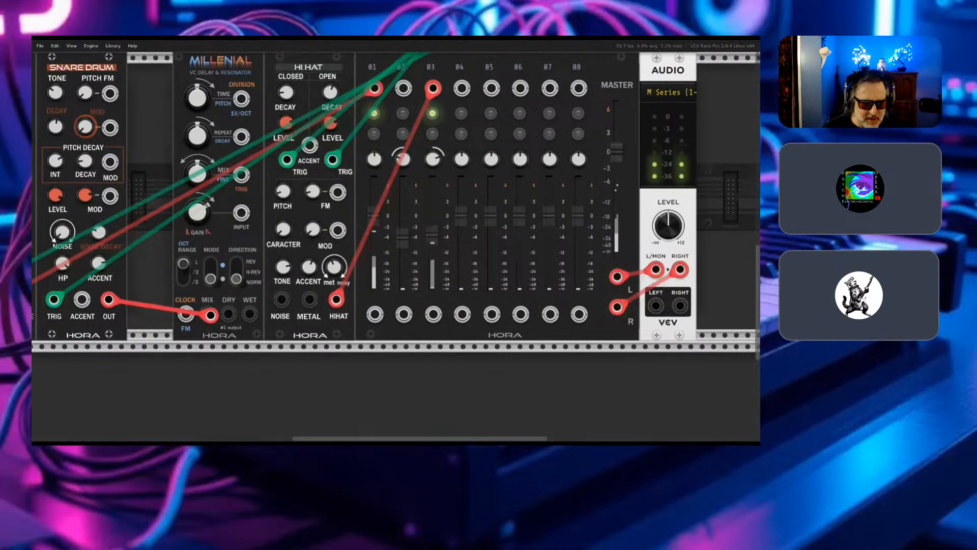
{"action": "left_click_drag", "start_coordinate": [210, 314], "coordinate": [212, 225]}
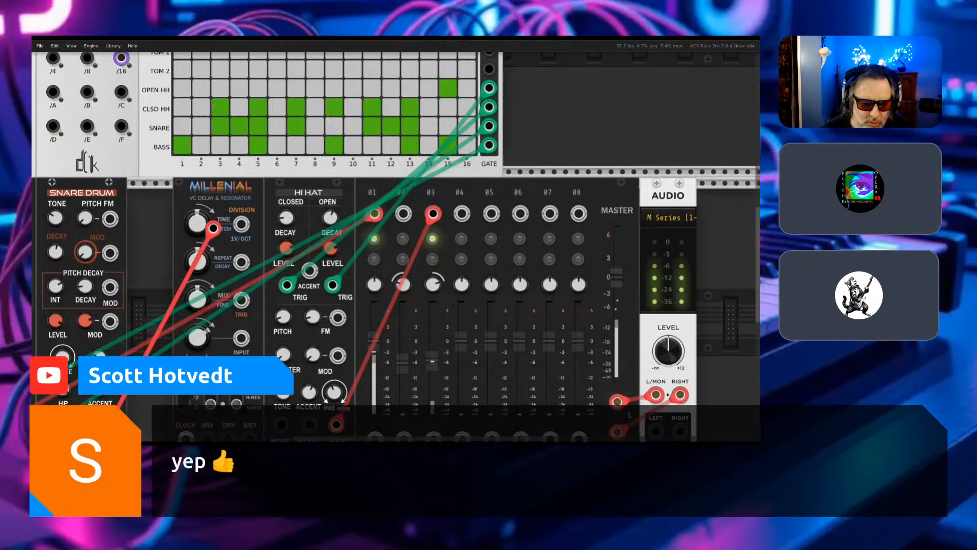
{"action": "left_click_drag", "start_coordinate": [213, 229], "coordinate": [241, 337]}
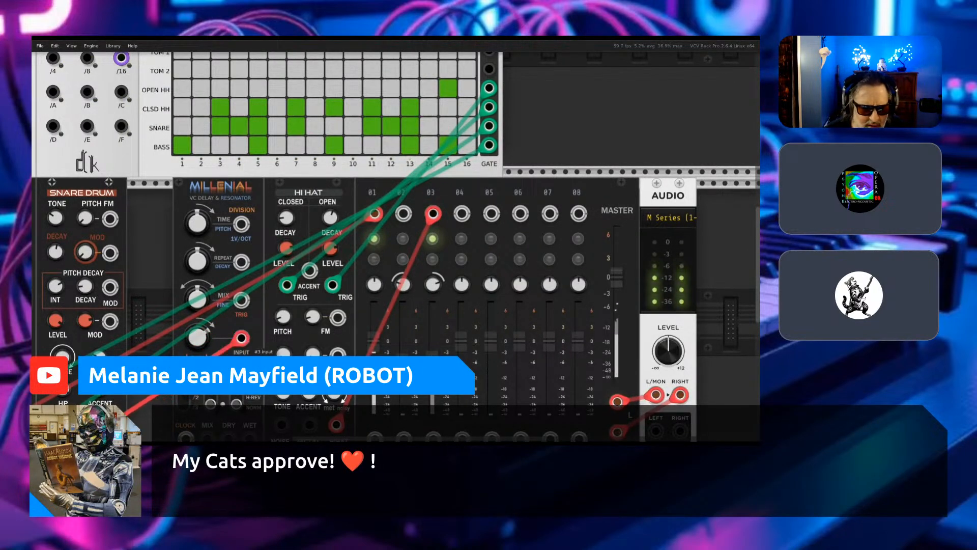
- Patch the Millenial's WET output into mixer input 02 with a red cable
{"action": "scroll", "coordinate": [241, 338], "scroll_direction": "down", "scroll_amount": 2}
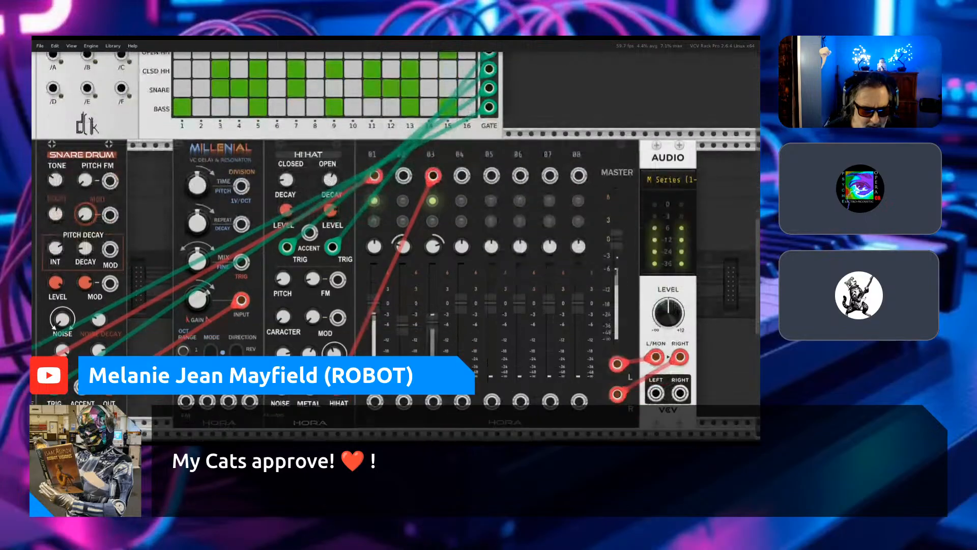
{"action": "scroll", "coordinate": [396, 245], "scroll_direction": "down", "scroll_amount": 2}
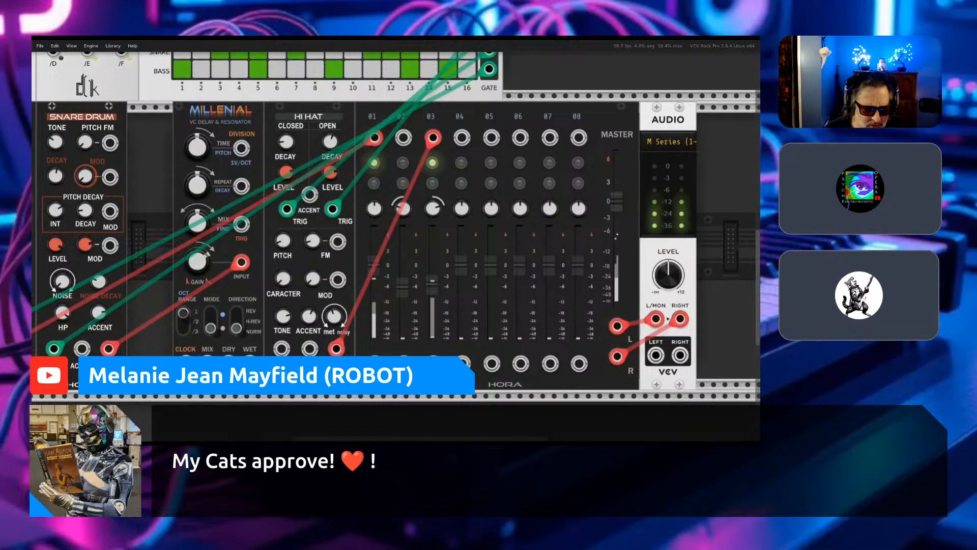
{"action": "right_click", "coordinate": [249, 361]}
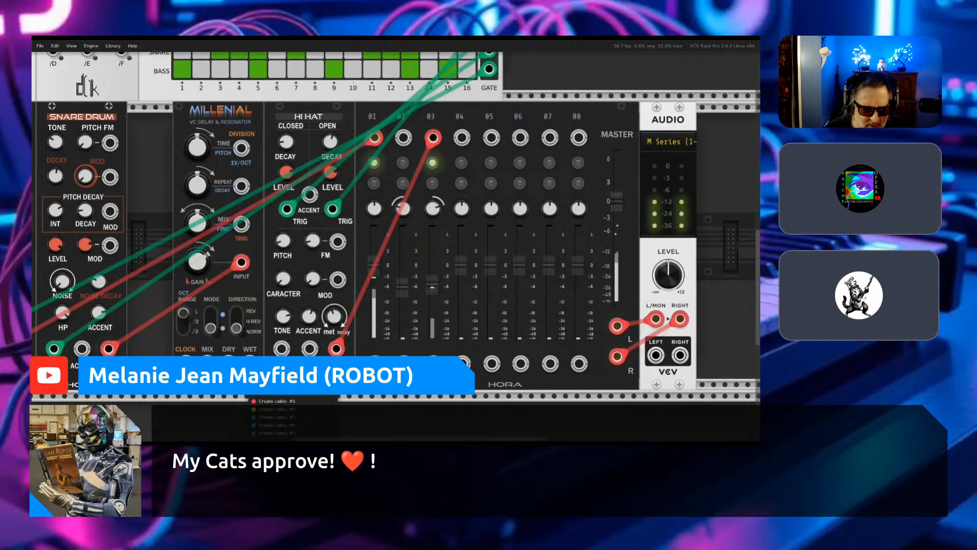
{"action": "left_click", "coordinate": [274, 401]}
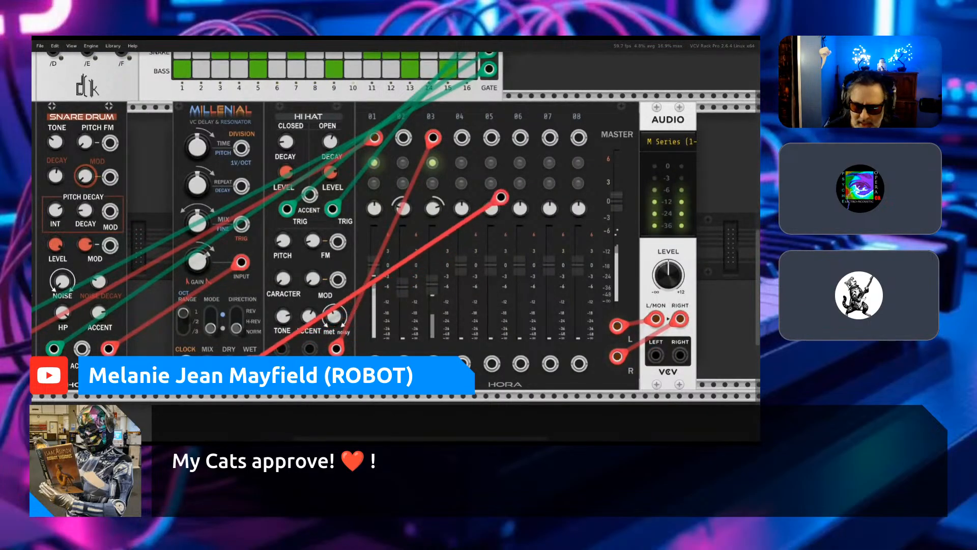
{"action": "left_click", "coordinate": [432, 138]}
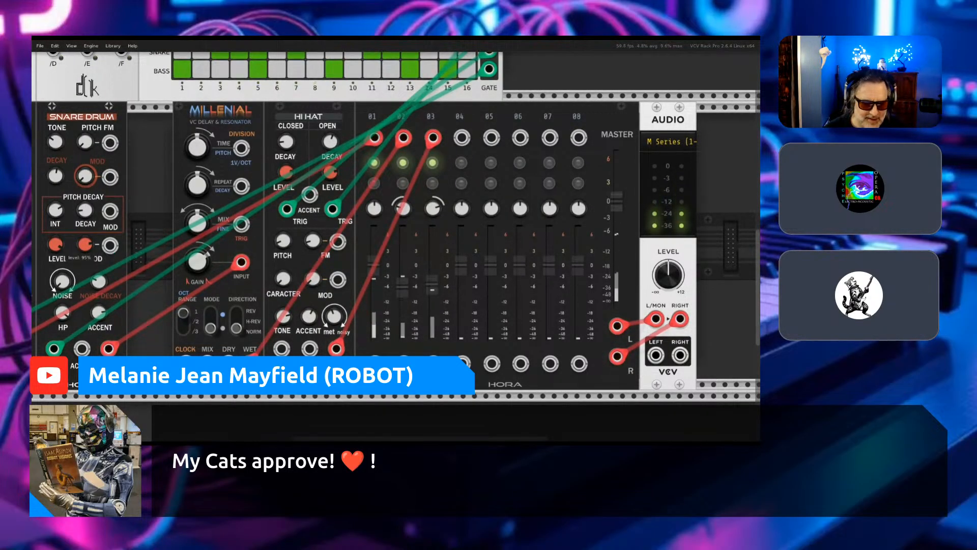
{"action": "scroll", "coordinate": [59, 245], "scroll_direction": "left", "scroll_amount": 5}
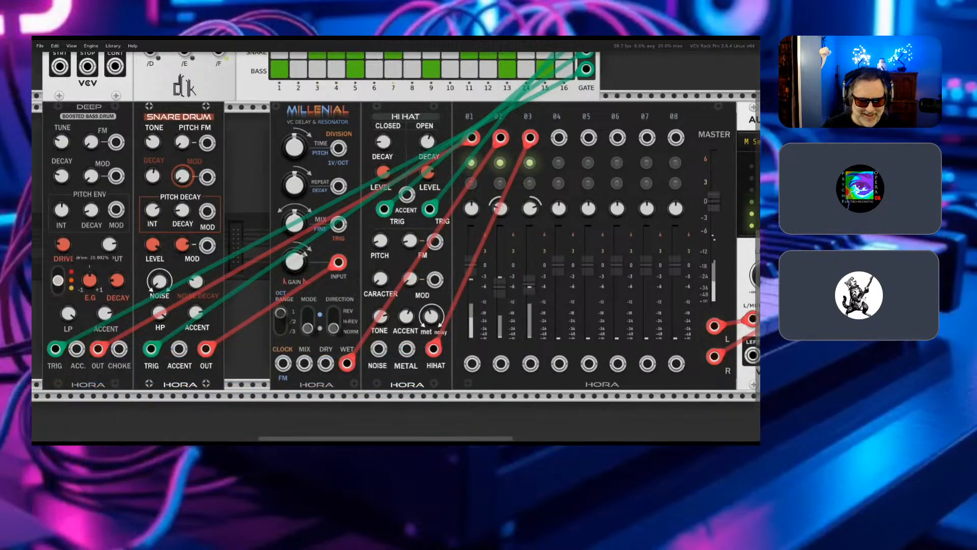
{"action": "scroll", "coordinate": [62, 246], "scroll_direction": "left", "scroll_amount": 6}
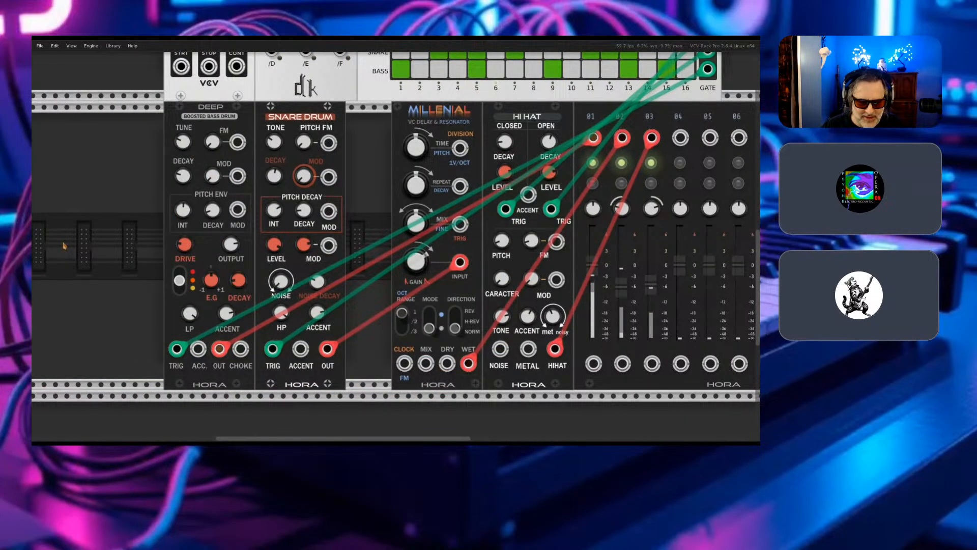
{"action": "scroll", "coordinate": [64, 245], "scroll_direction": "up", "scroll_amount": 10}
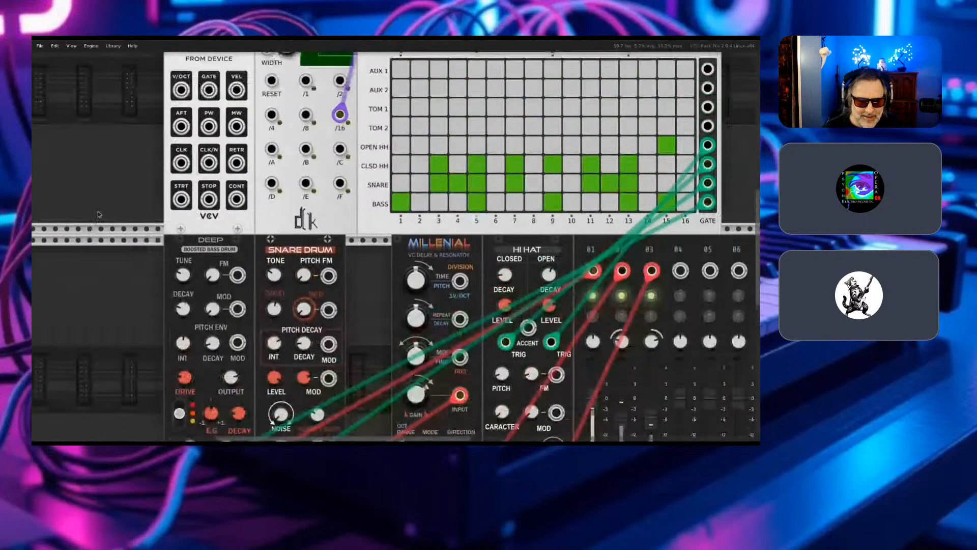
- Patch Gnome's /8 output into the Millenial's CLOCK input with a green cable and set the delay's octave range switch to 3
{"action": "scroll", "coordinate": [289, 164], "scroll_direction": "up", "scroll_amount": 4}
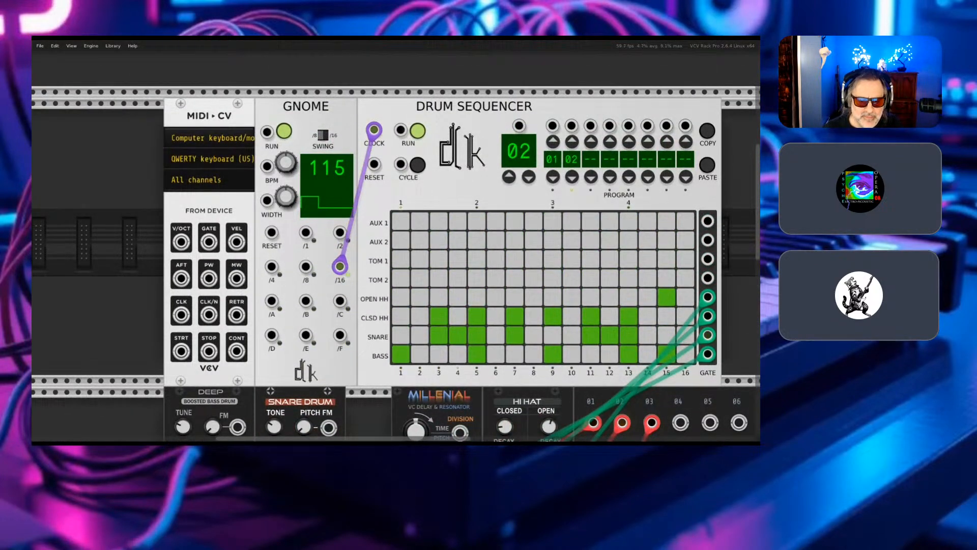
{"action": "right_click", "coordinate": [306, 265]}
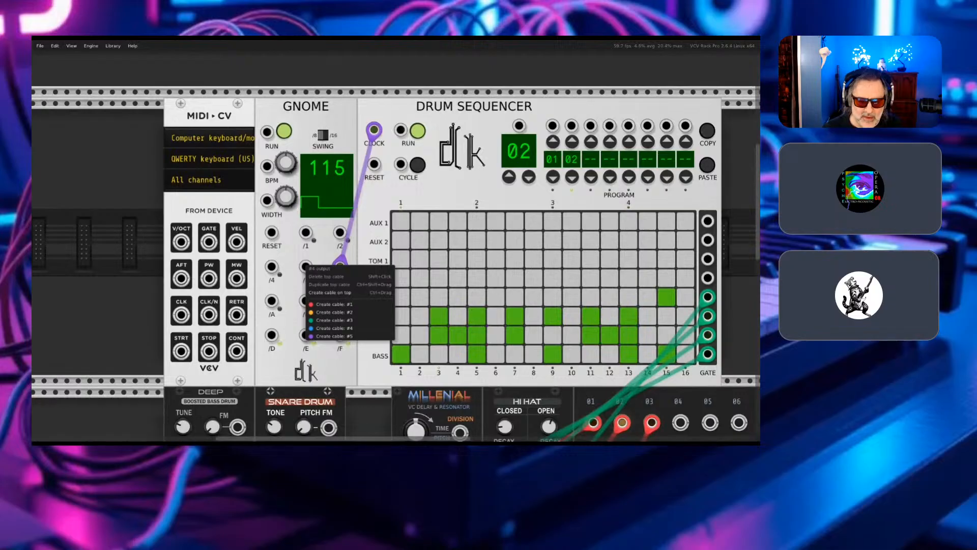
{"action": "left_click_drag", "start_coordinate": [319, 320], "coordinate": [404, 306]}
{"action": "scroll", "coordinate": [328, 370], "scroll_direction": "down", "scroll_amount": 5}
{"action": "scroll", "coordinate": [295, 344], "scroll_direction": "down", "scroll_amount": 2}
{"action": "scroll", "coordinate": [430, 345], "scroll_direction": "down", "scroll_amount": 2}
{"action": "scroll", "coordinate": [431, 344], "scroll_direction": "down", "scroll_amount": 1}
{"action": "scroll", "coordinate": [431, 345], "scroll_direction": "down", "scroll_amount": 1}
{"action": "scroll", "coordinate": [460, 286], "scroll_direction": "down", "scroll_amount": 3}
{"action": "scroll", "coordinate": [460, 284], "scroll_direction": "down", "scroll_amount": 2}
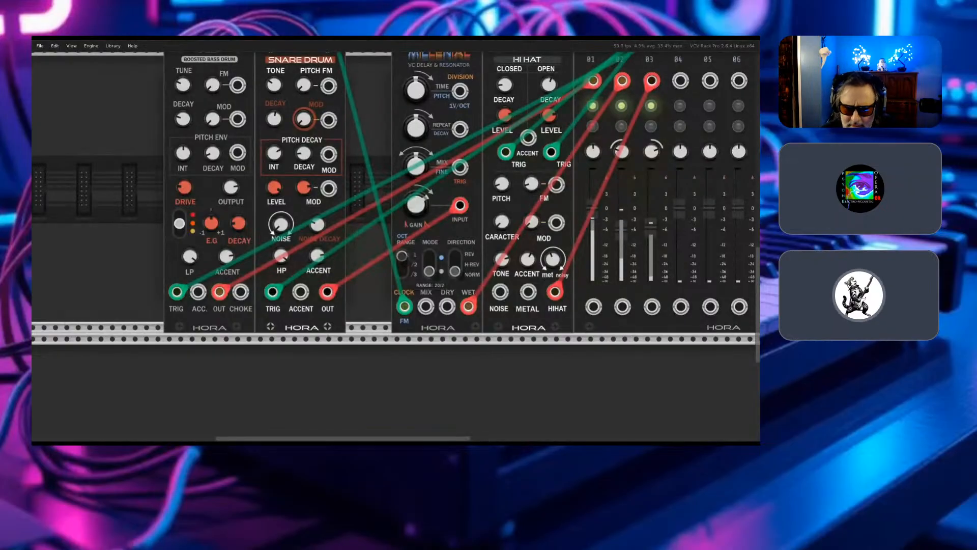
{"action": "left_click", "coordinate": [402, 263]}
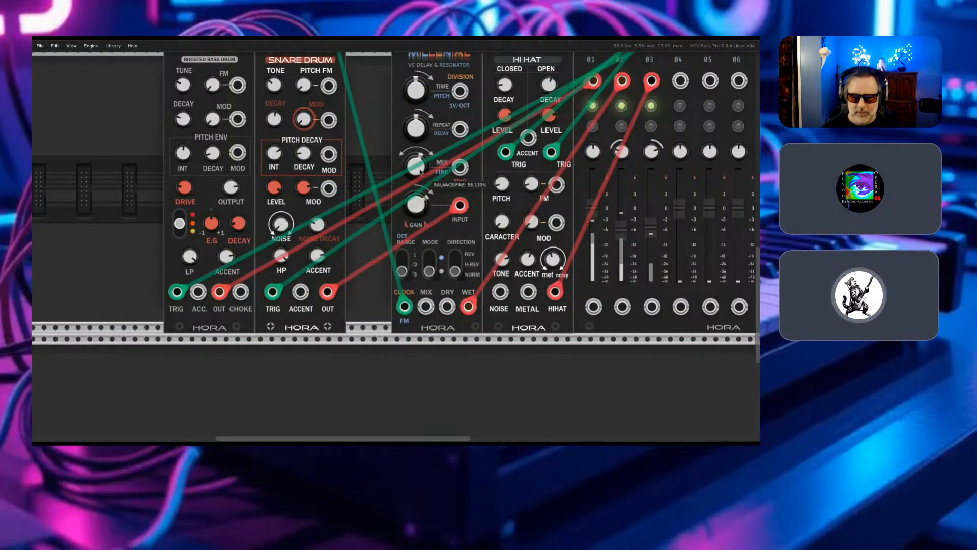
- Slightly adjust the pan of mixer channel 02, which carries the delayed snare
{"action": "scroll", "coordinate": [421, 173], "scroll_direction": "right", "scroll_amount": 5}
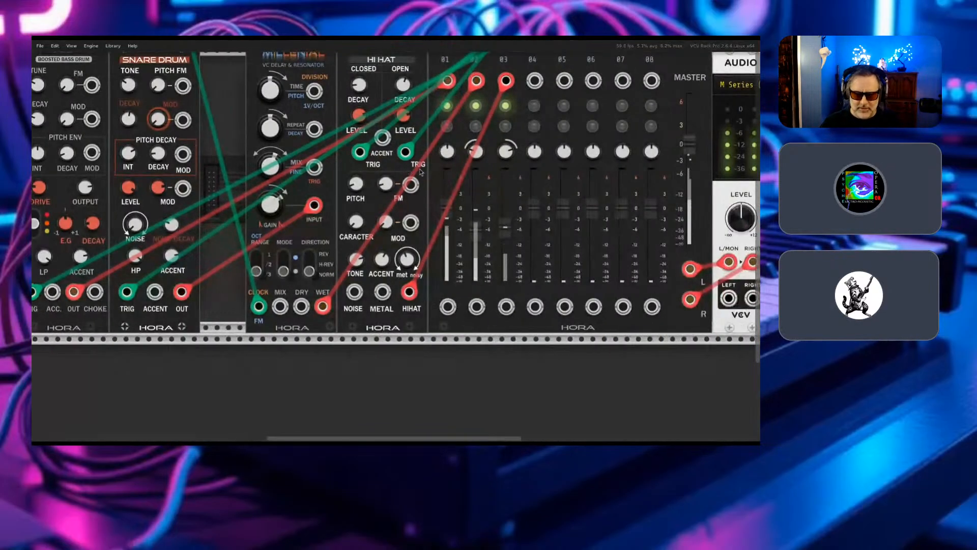
{"action": "scroll", "coordinate": [421, 173], "scroll_direction": "right", "scroll_amount": 5}
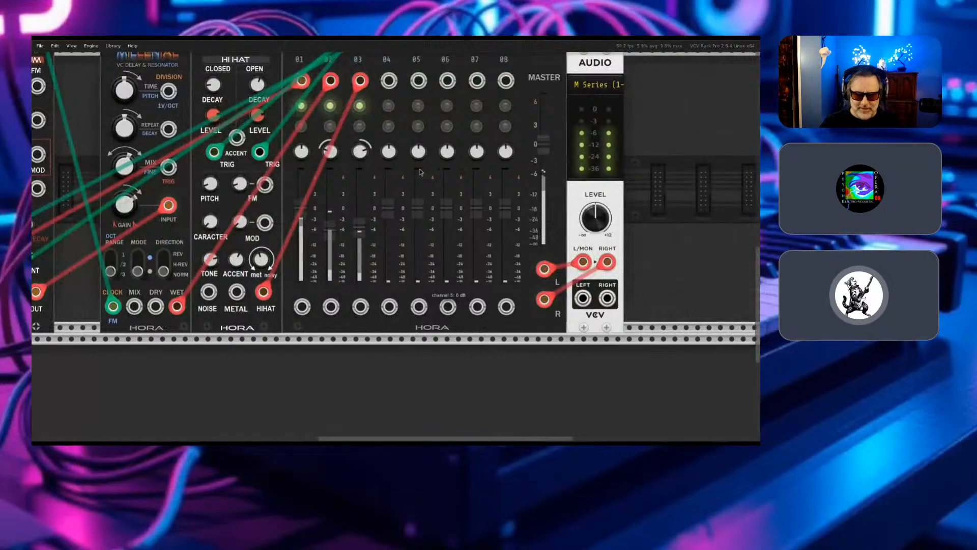
{"action": "scroll", "coordinate": [421, 173], "scroll_direction": "up", "scroll_amount": 3}
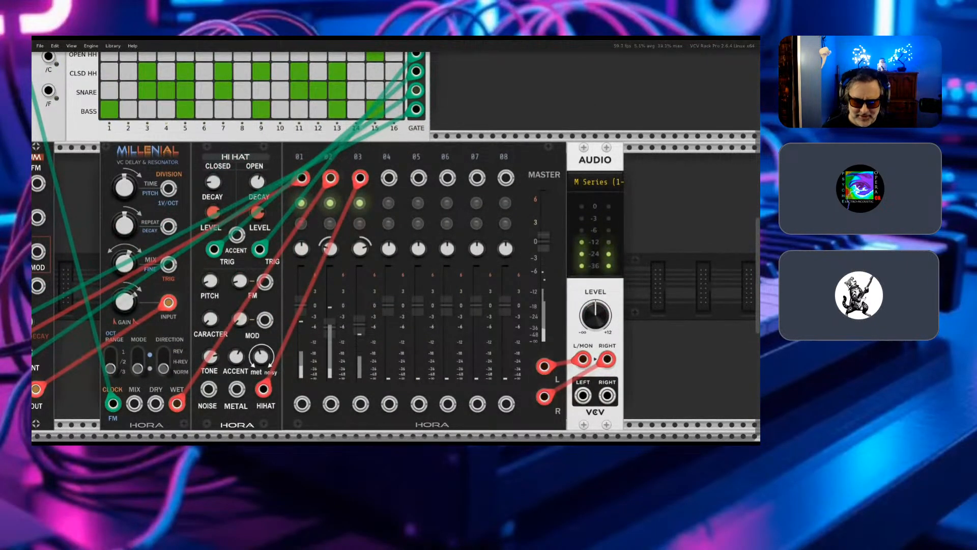
{"action": "mouse_move", "coordinate": [333, 252]}
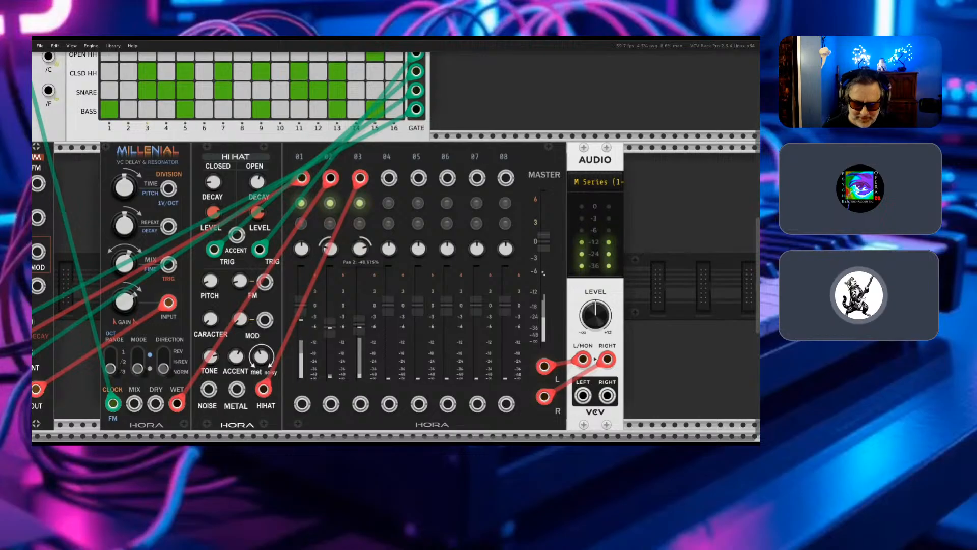
{"action": "left_click_drag", "start_coordinate": [330, 248], "coordinate": [331, 238]}
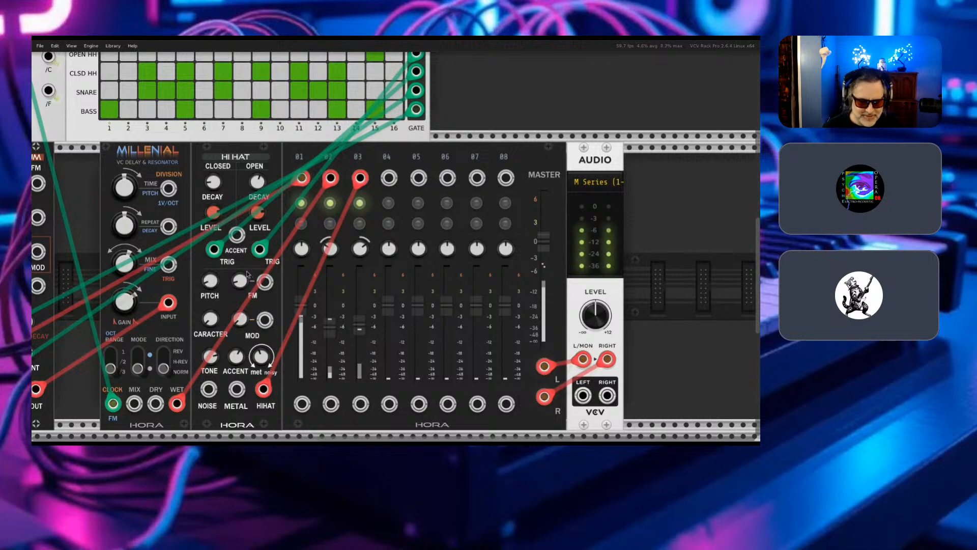
{"action": "scroll", "coordinate": [247, 274], "scroll_direction": "left", "scroll_amount": 5}
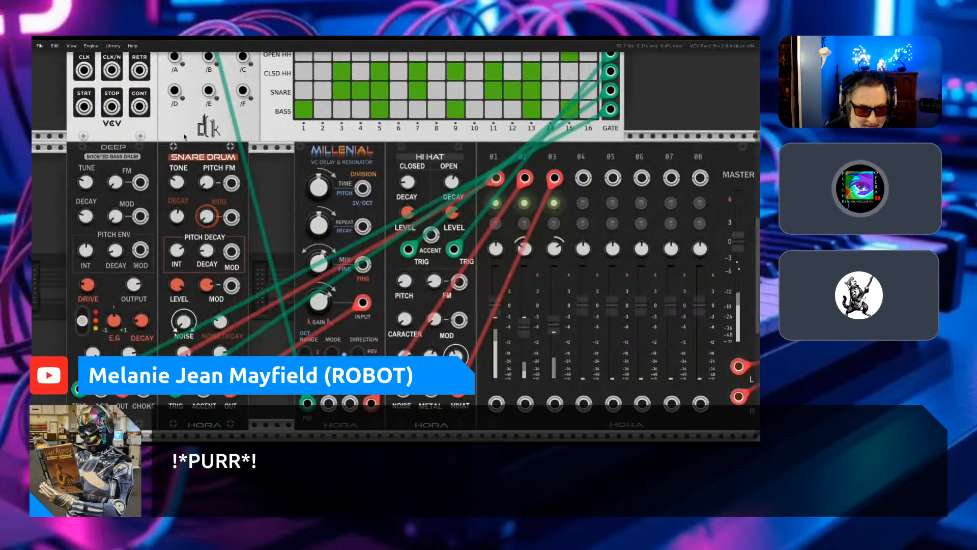